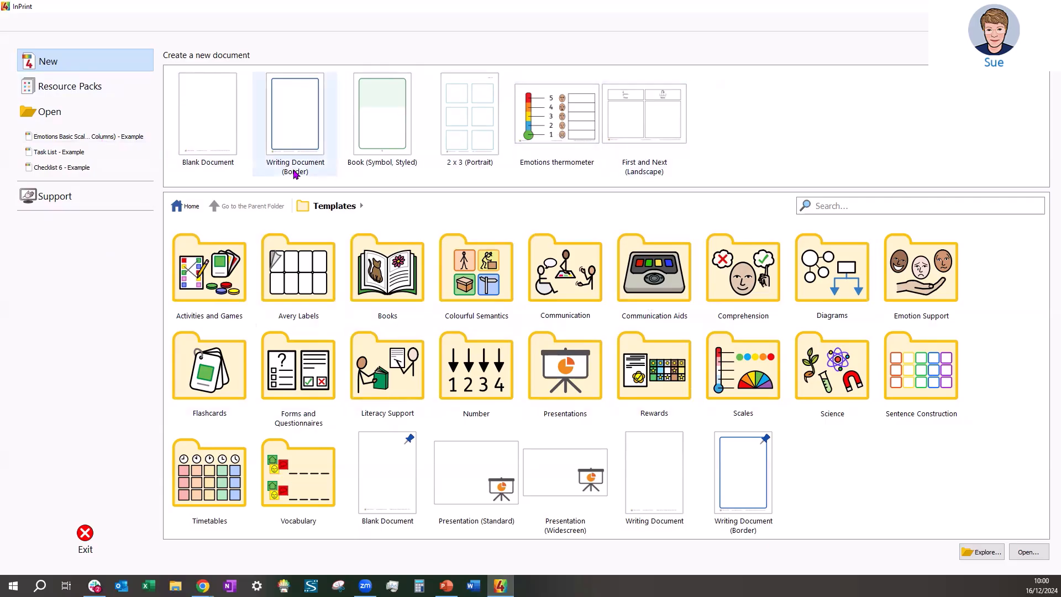
# Create a new blank document and return to the template gallery.
pyautogui.doubleClick(208, 128)
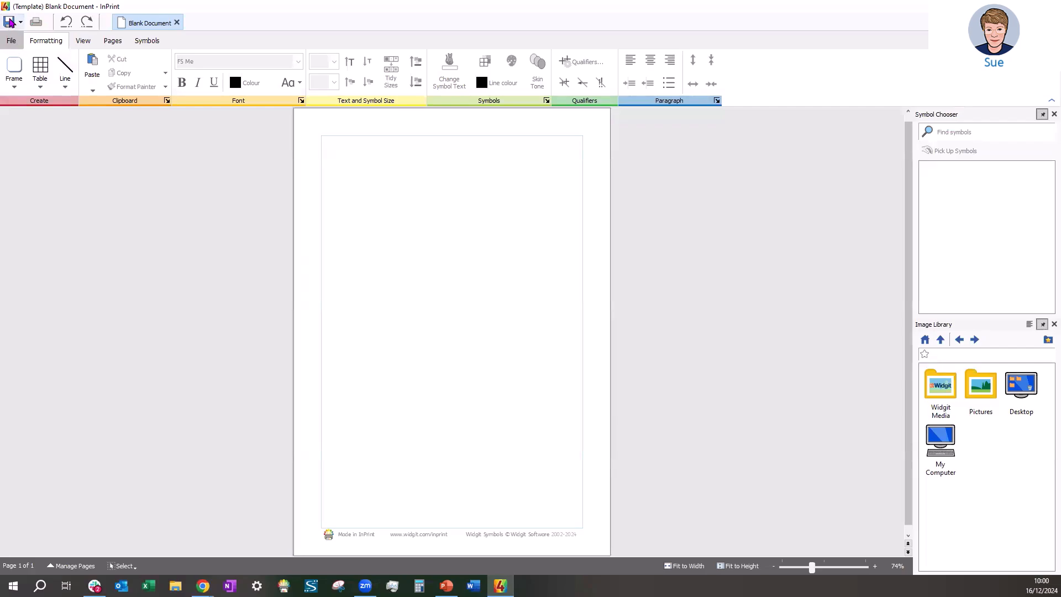
pyautogui.click(12, 42)
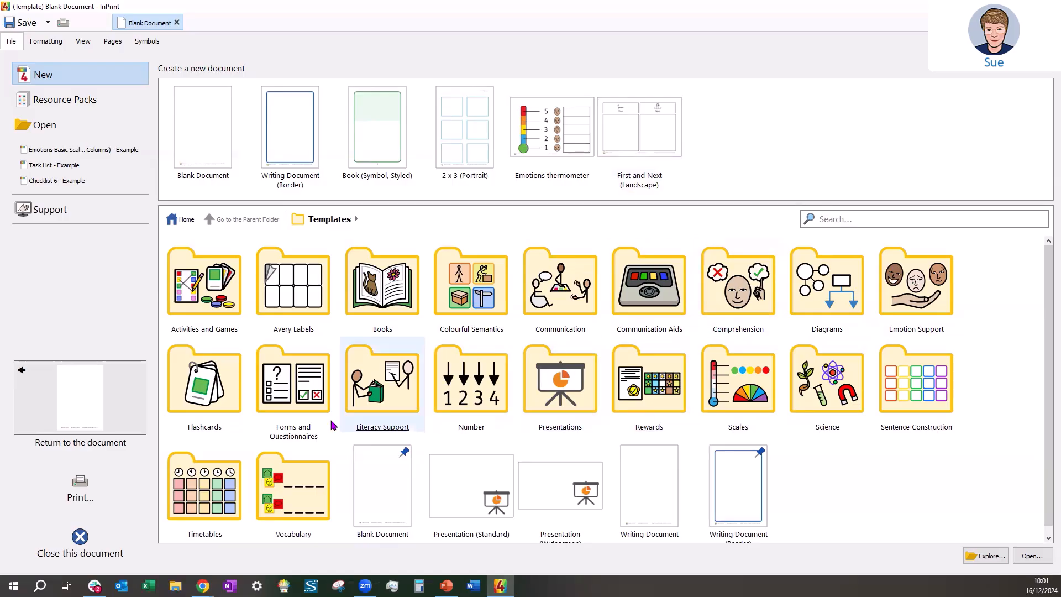
# Look through the full range of Flashcards templates, from the 1 x 1 layouts to the Wordcards examples.
pyautogui.click(219, 393)
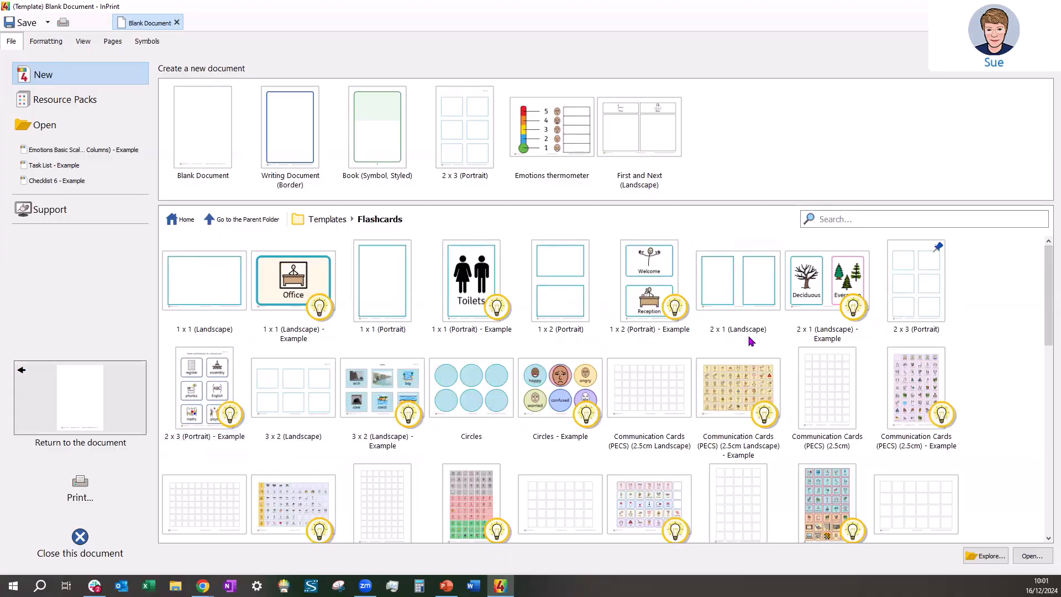
pyautogui.scroll(-5, 745, 335)
pyautogui.scroll(-5, 745, 335)
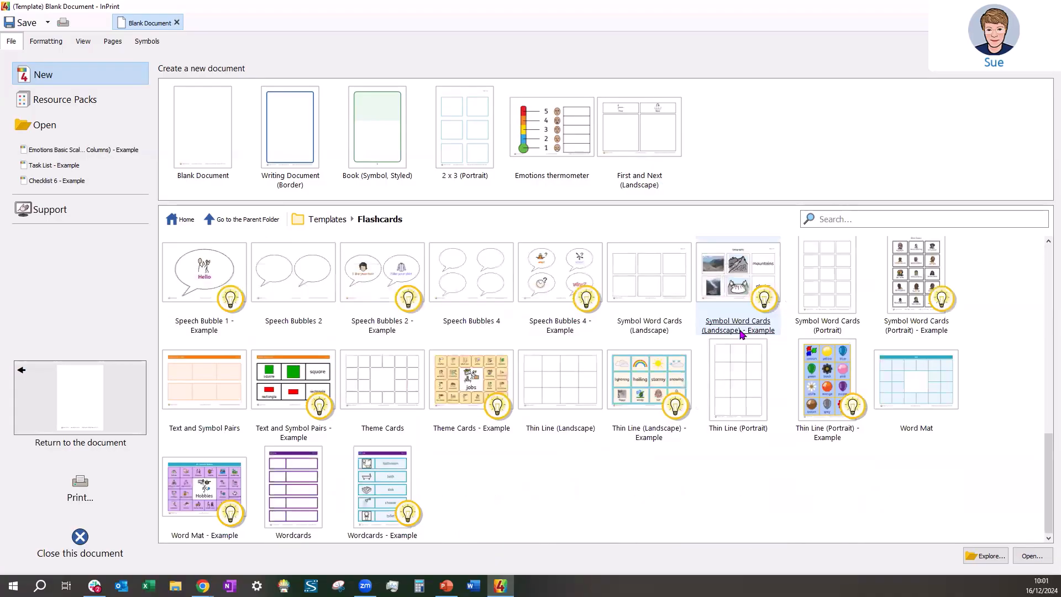
pyautogui.scroll(5, 743, 334)
pyautogui.scroll(4, 744, 334)
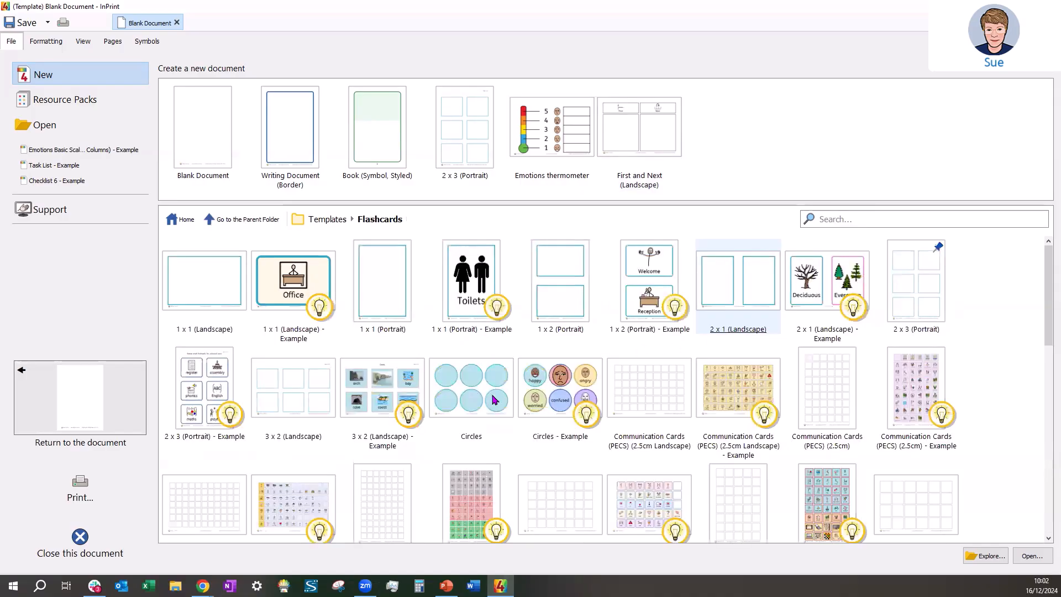
pyautogui.scroll(-10, 572, 387)
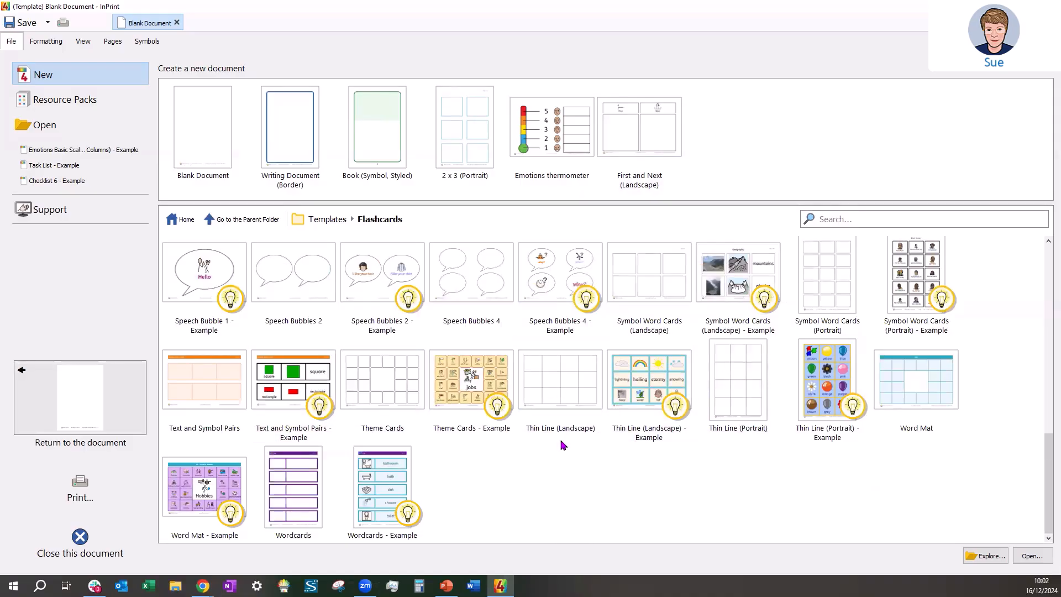
pyautogui.scroll(5, 563, 442)
pyautogui.scroll(3, 560, 438)
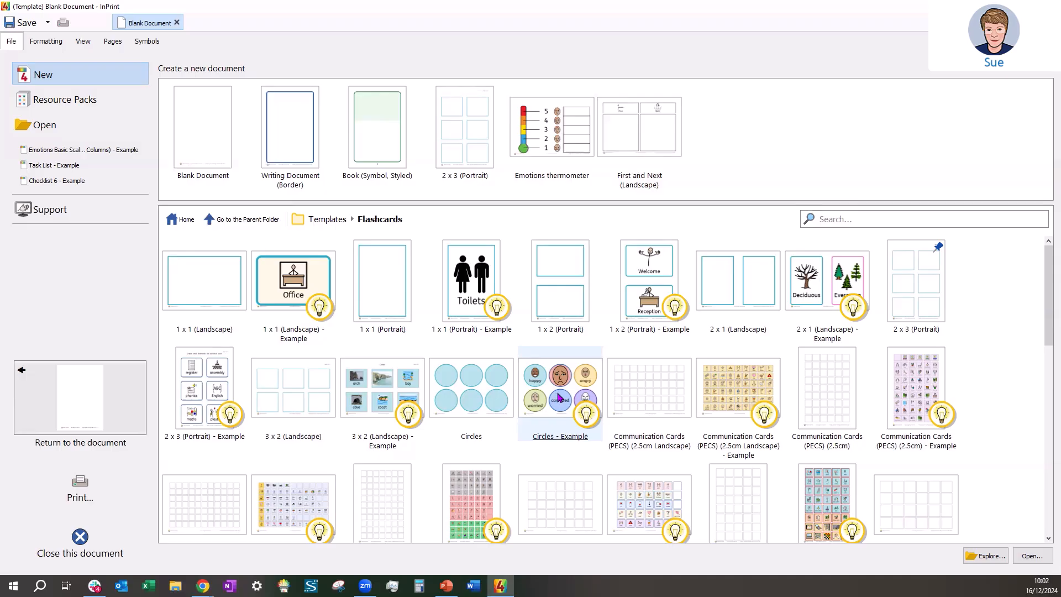
pyautogui.scroll(-5, 558, 398)
pyautogui.scroll(-5, 560, 397)
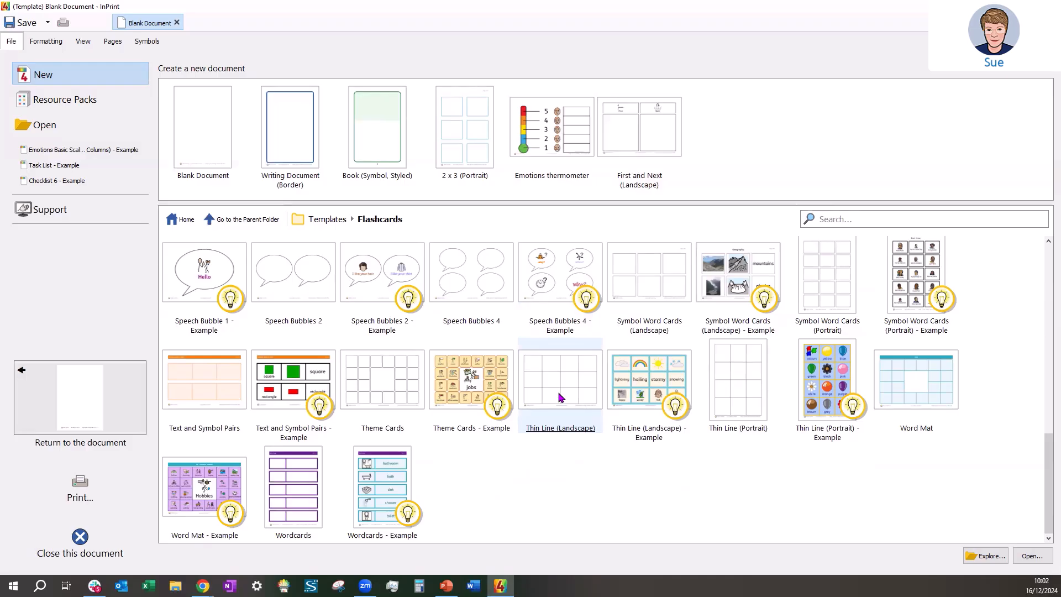
pyautogui.scroll(10, 560, 397)
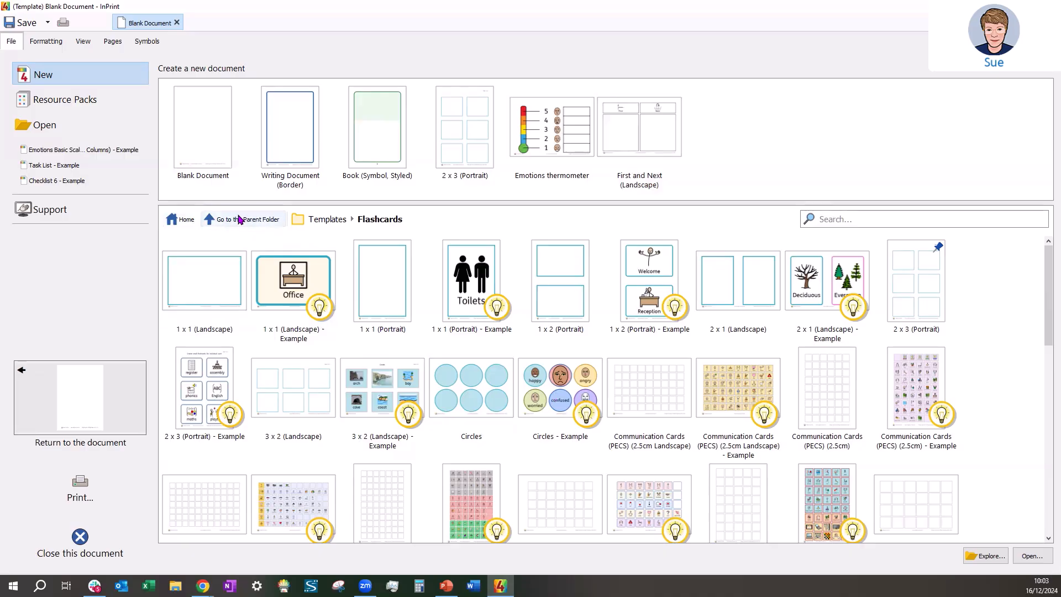
# Look through the Forms and Questionnaires templates.
pyautogui.click(180, 224)
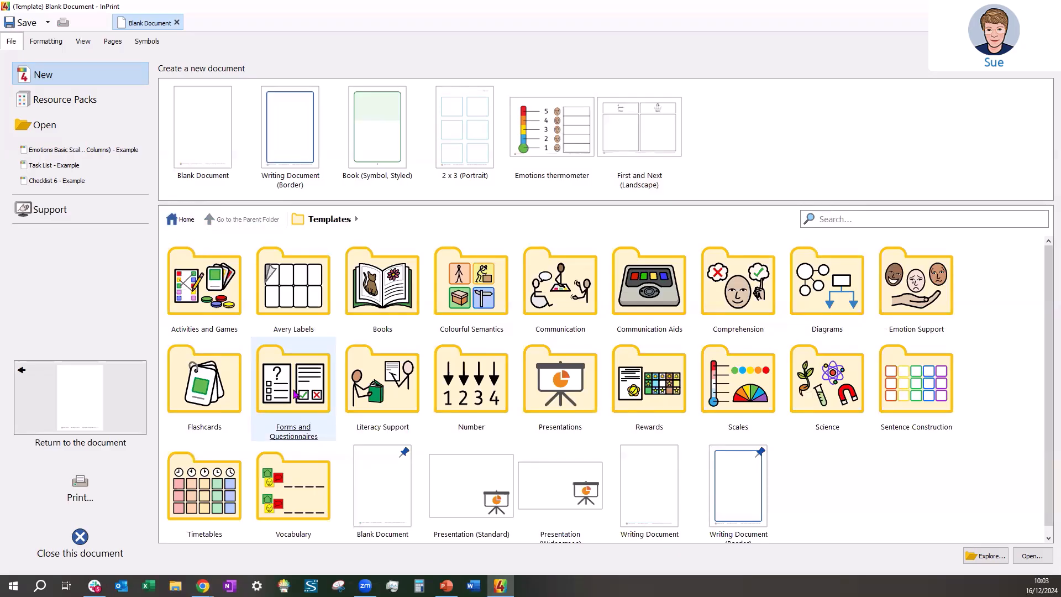
pyautogui.click(295, 394)
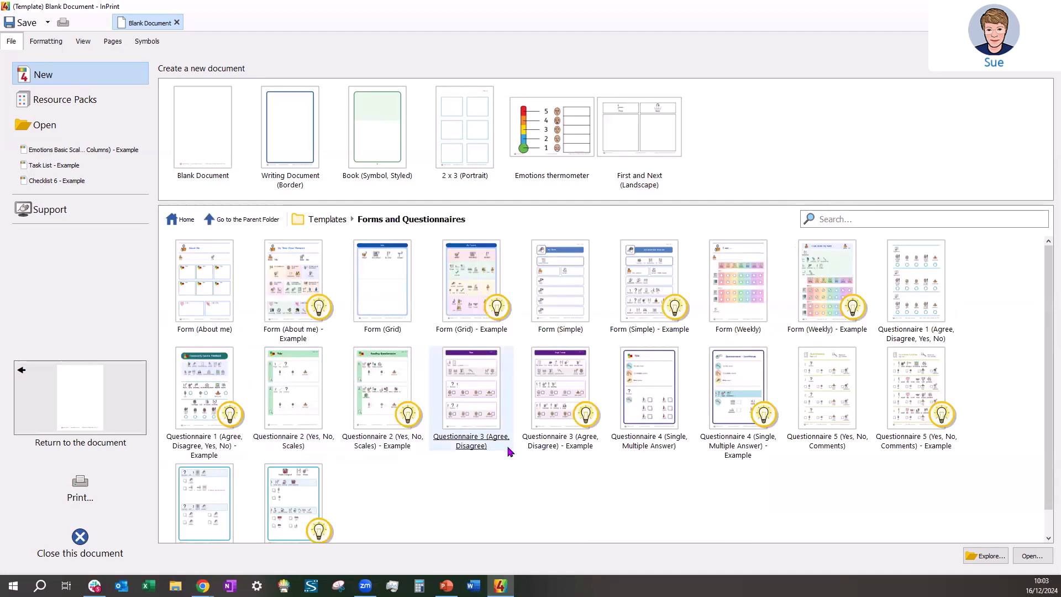
pyautogui.scroll(-1, 509, 452)
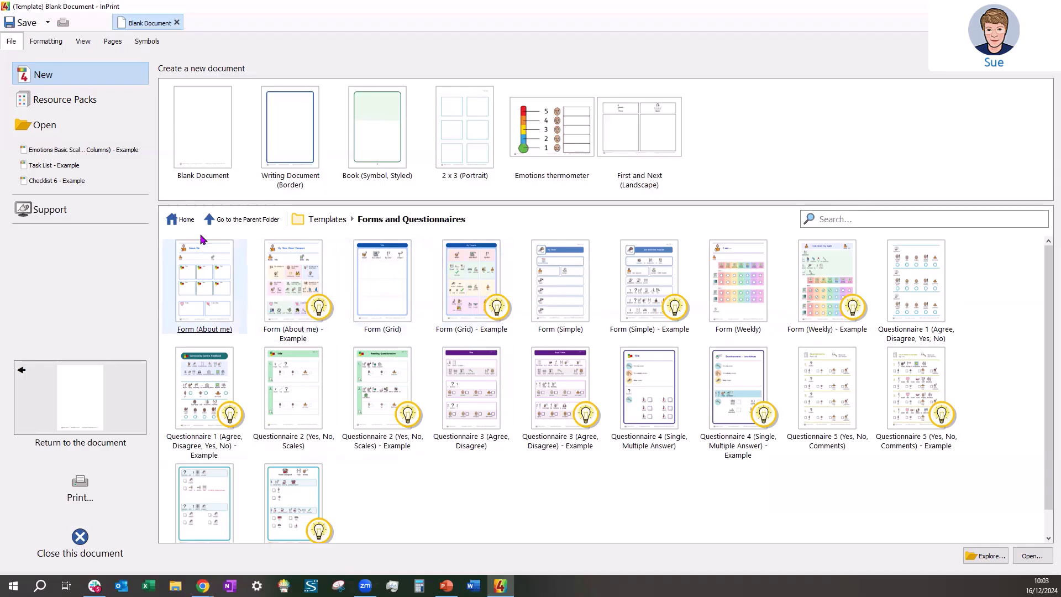
# View the Activities and Games templates and the Scales templates.
pyautogui.click(187, 223)
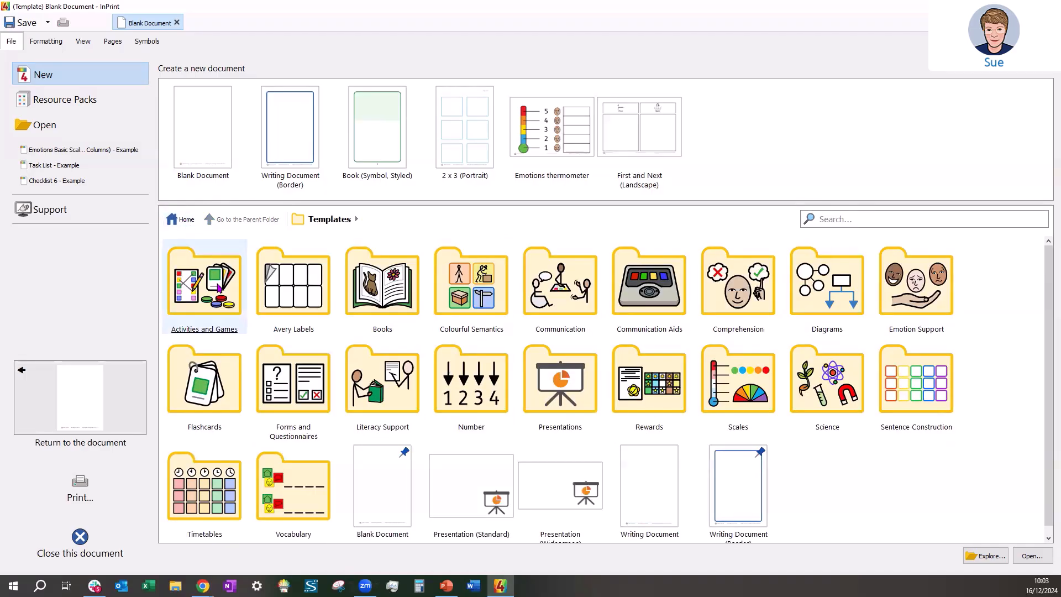
pyautogui.click(217, 286)
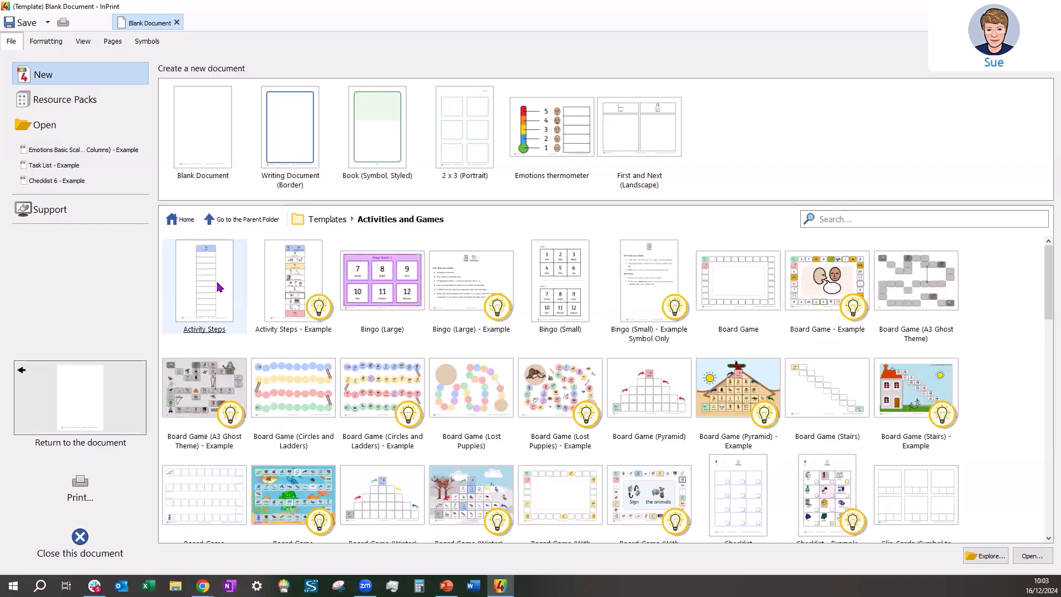
pyautogui.click(185, 221)
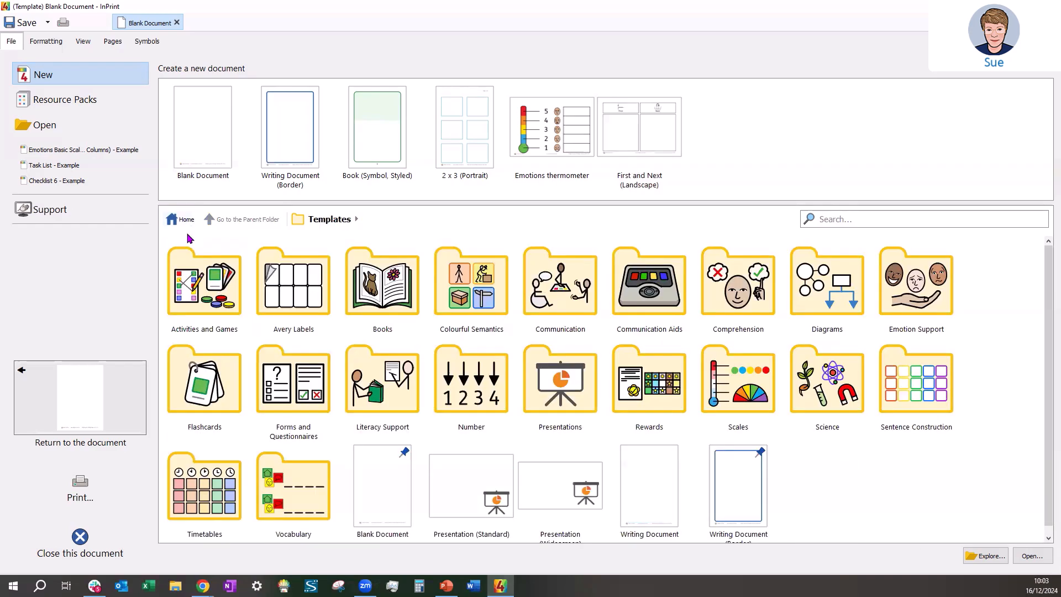
pyautogui.click(733, 402)
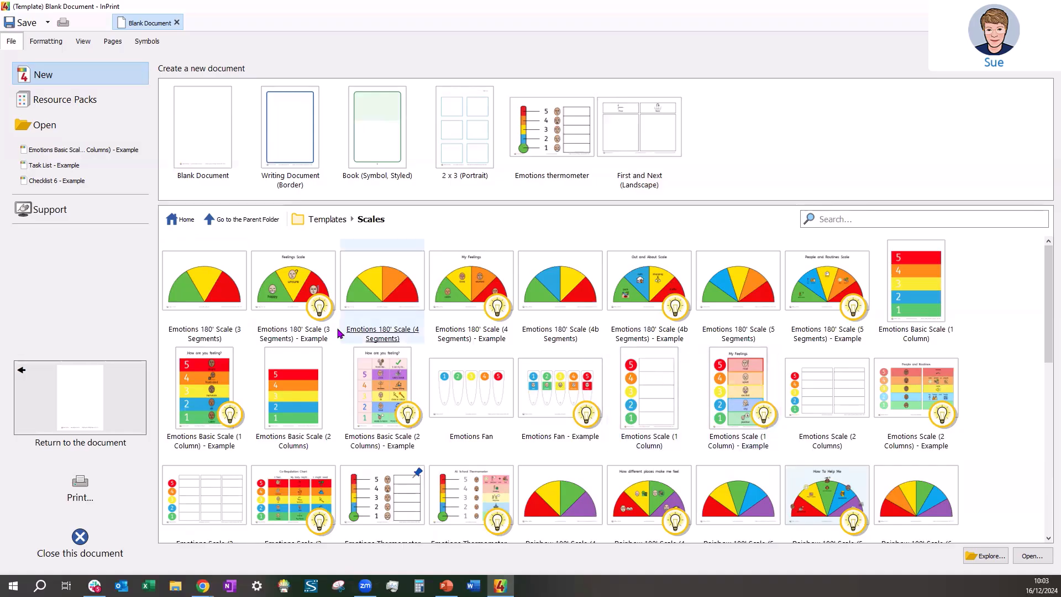
# Look through the Colourful Semantics templates.
pyautogui.click(177, 222)
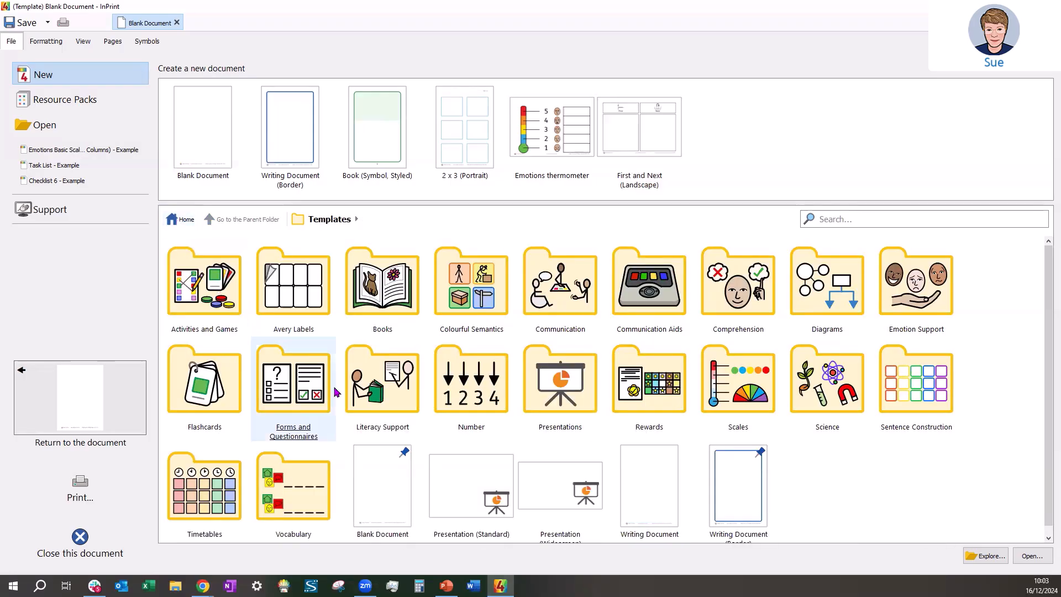
pyautogui.click(481, 306)
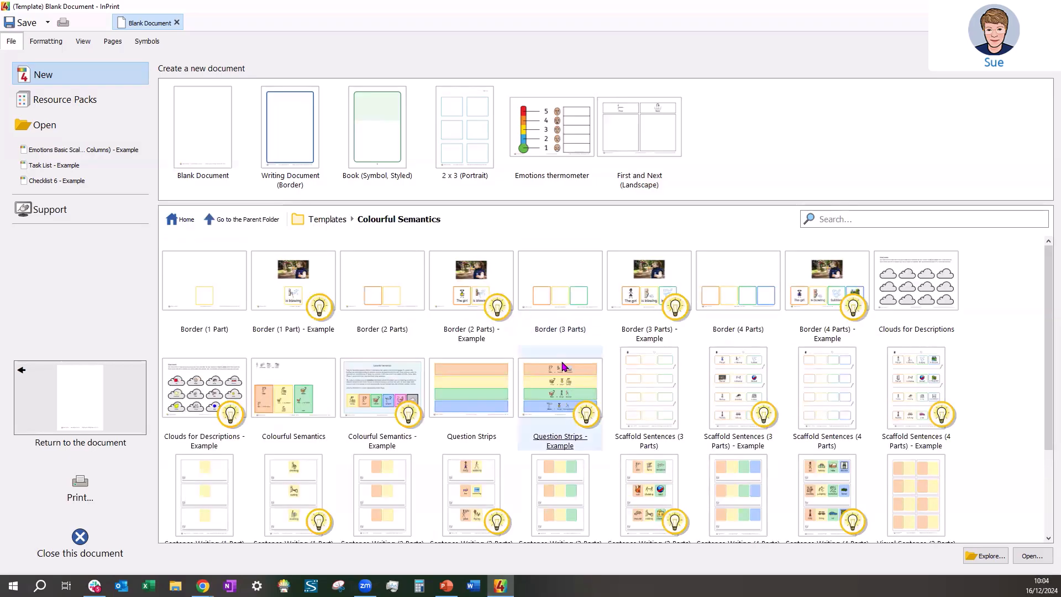
pyautogui.scroll(-2, 562, 366)
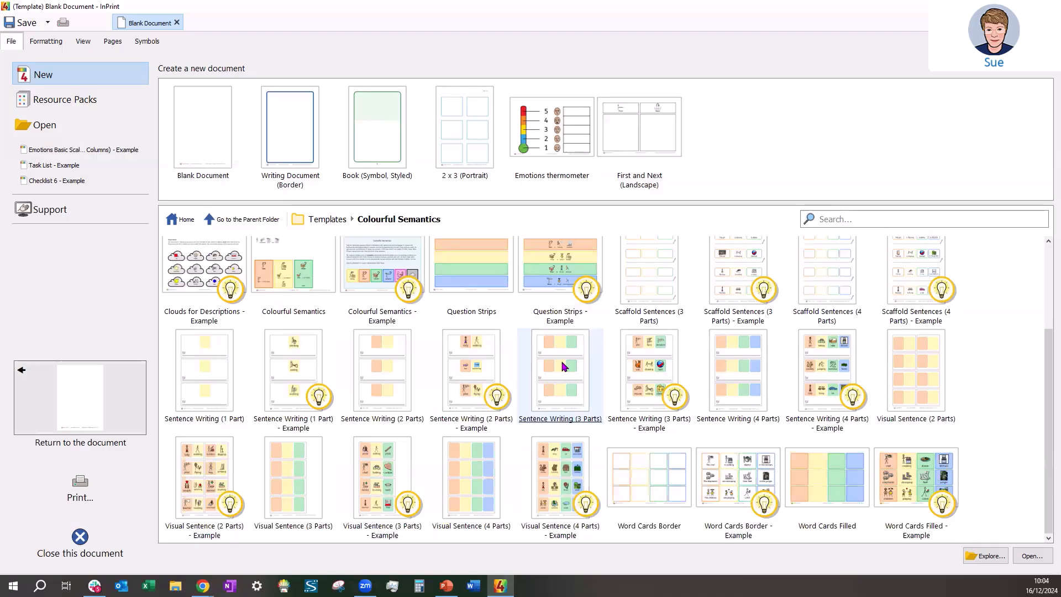
# Pin the Block Graph 8 template from the Number folder to the quick list for creating new documents.
pyautogui.click(183, 222)
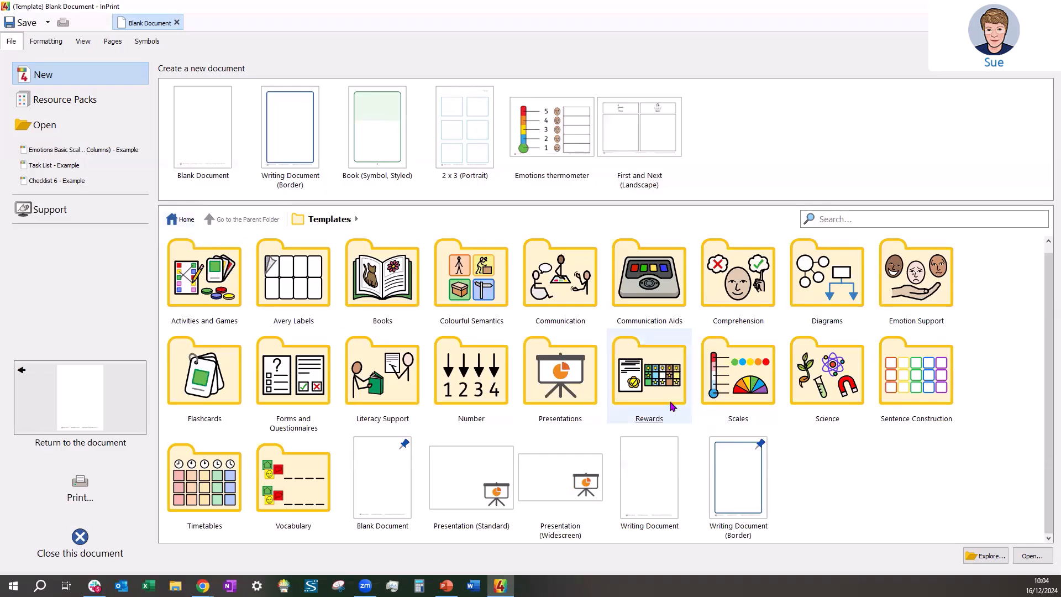
pyautogui.click(491, 381)
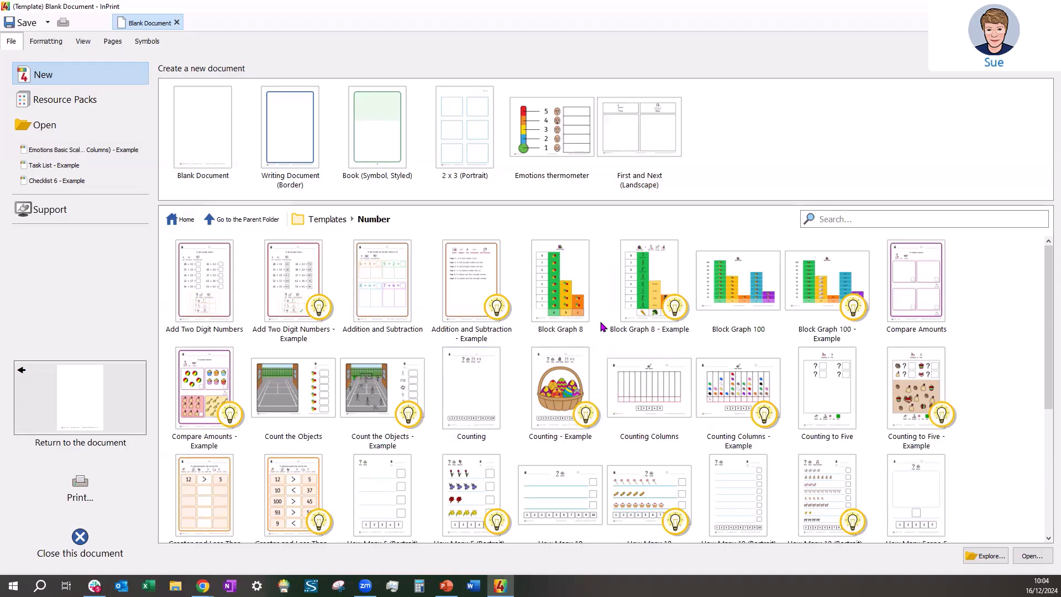
pyautogui.rightClick(560, 296)
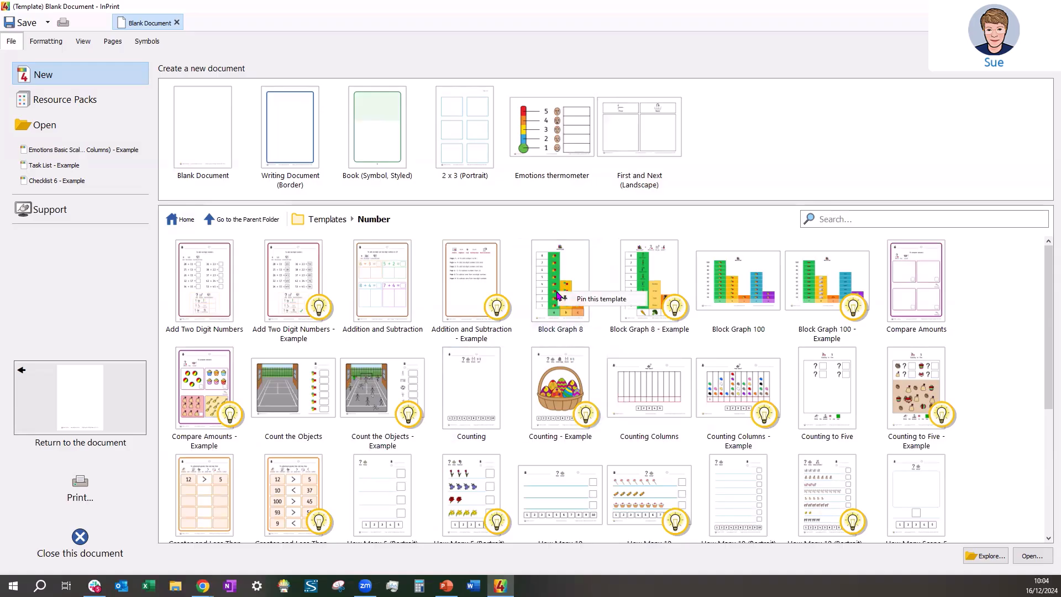
pyautogui.click(594, 302)
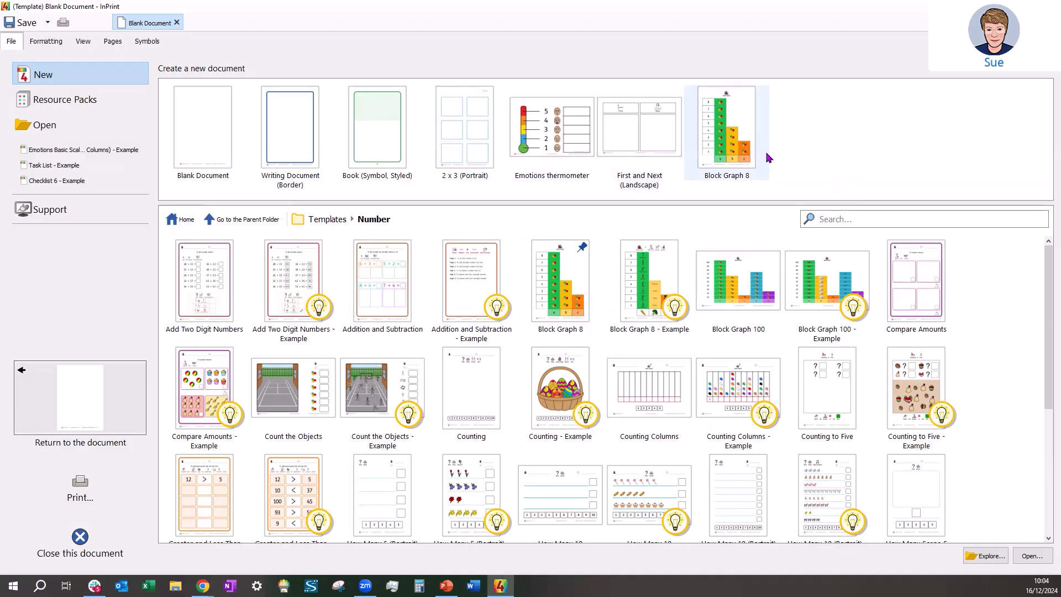
# Unpin the Block Graph 8 template and go back to the main Templates folder.
pyautogui.rightClick(732, 142)
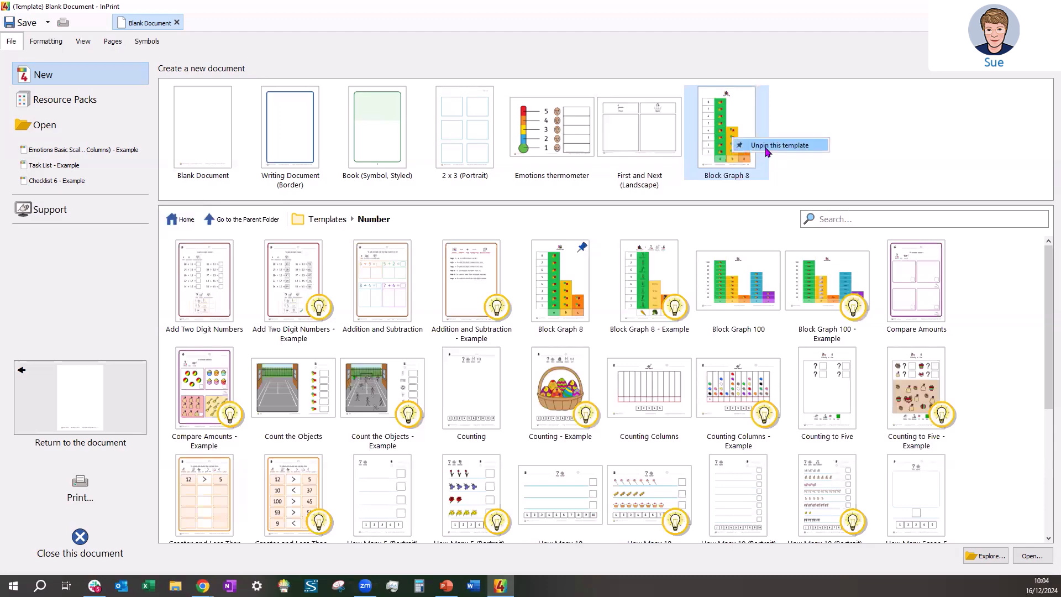
pyautogui.click(766, 149)
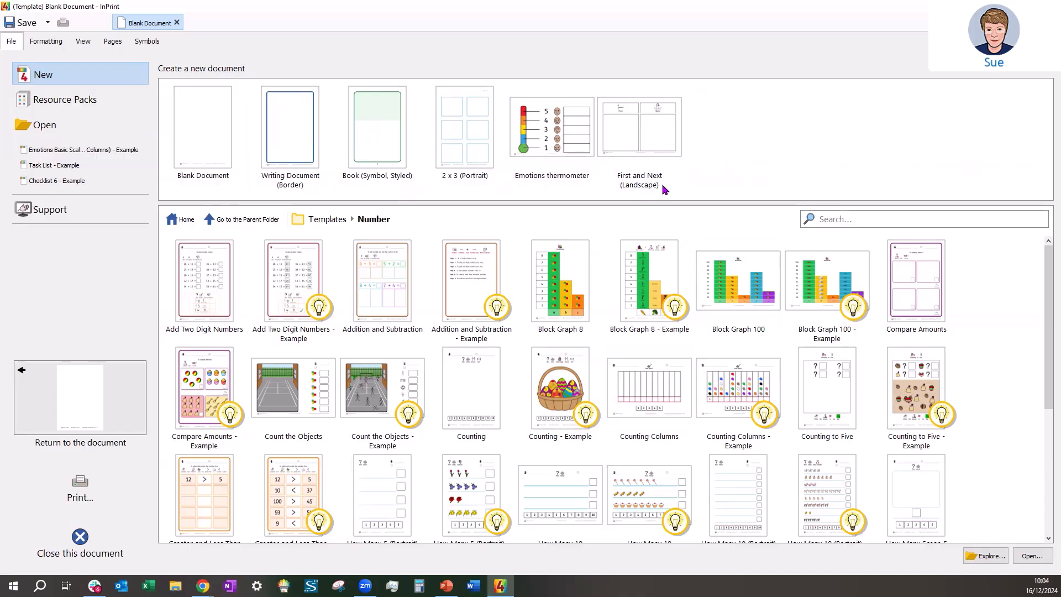
pyautogui.click(187, 220)
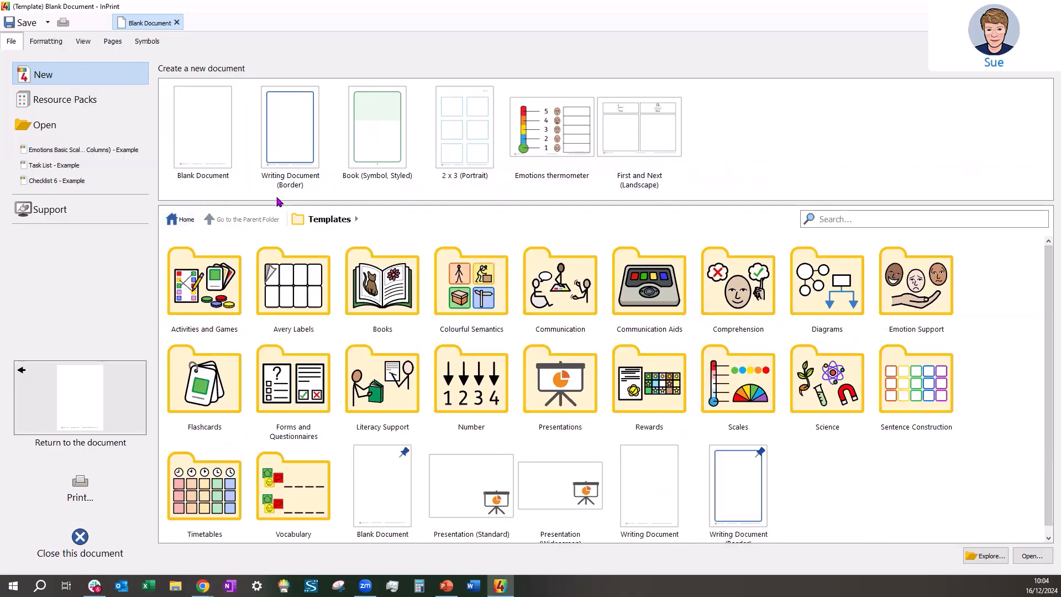
# Browse the resource packs to the Activities of the Maya pack in the History folder.
pyautogui.click(61, 102)
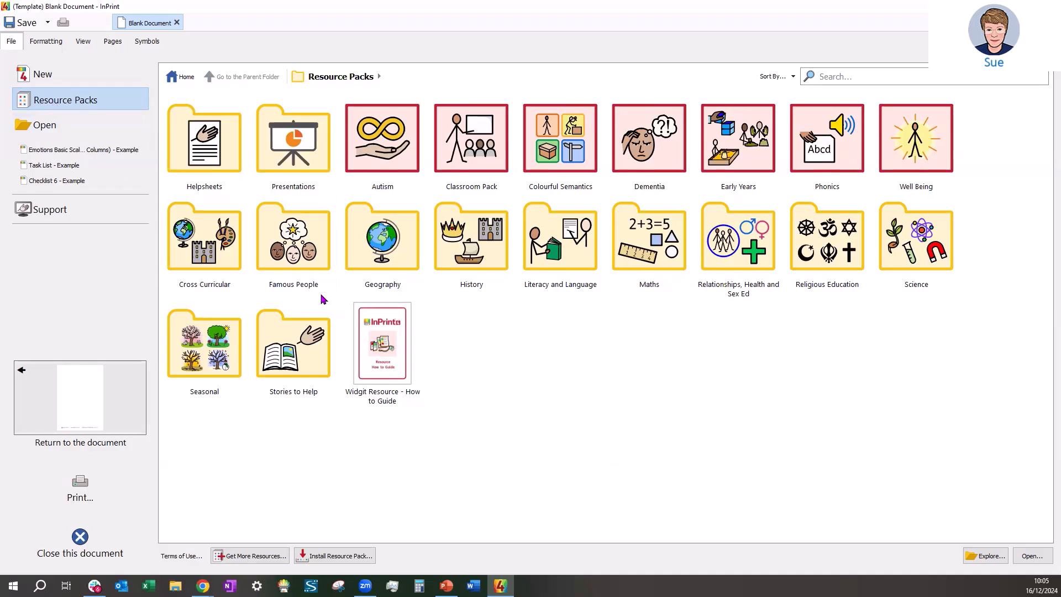
pyautogui.click(477, 258)
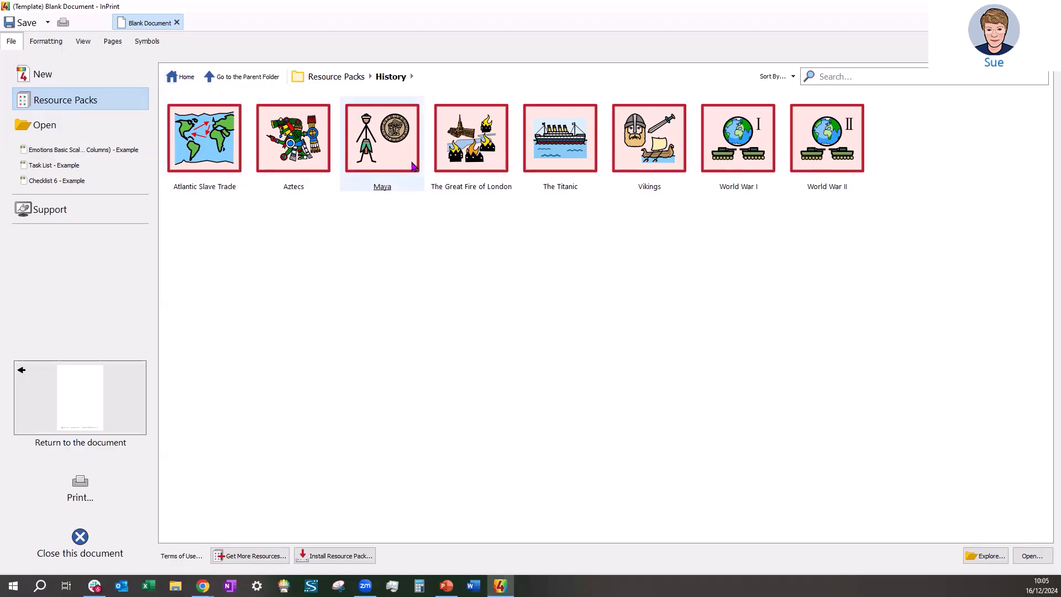
pyautogui.click(385, 143)
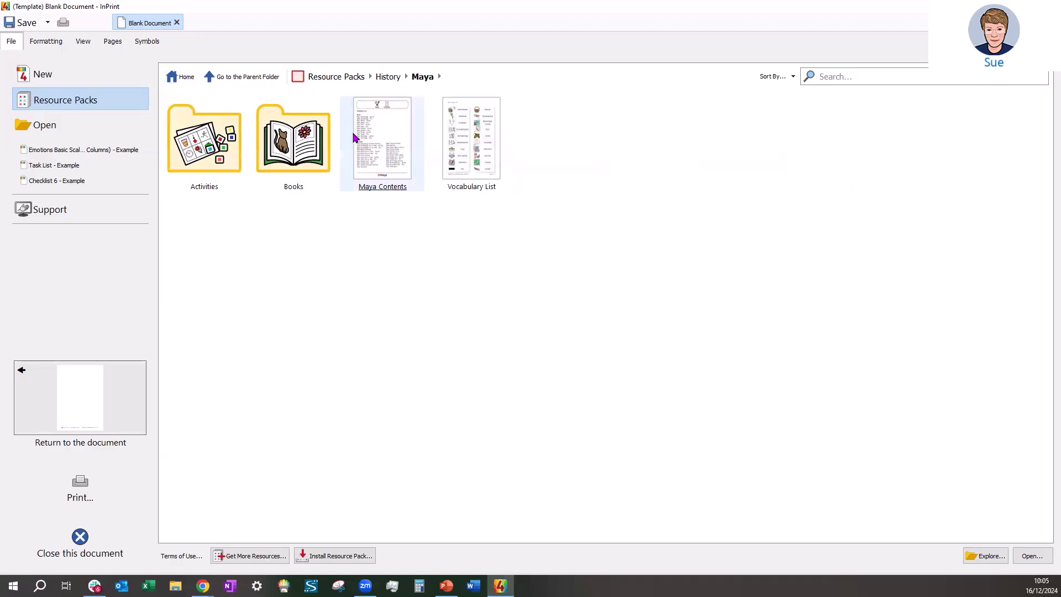
pyautogui.click(205, 149)
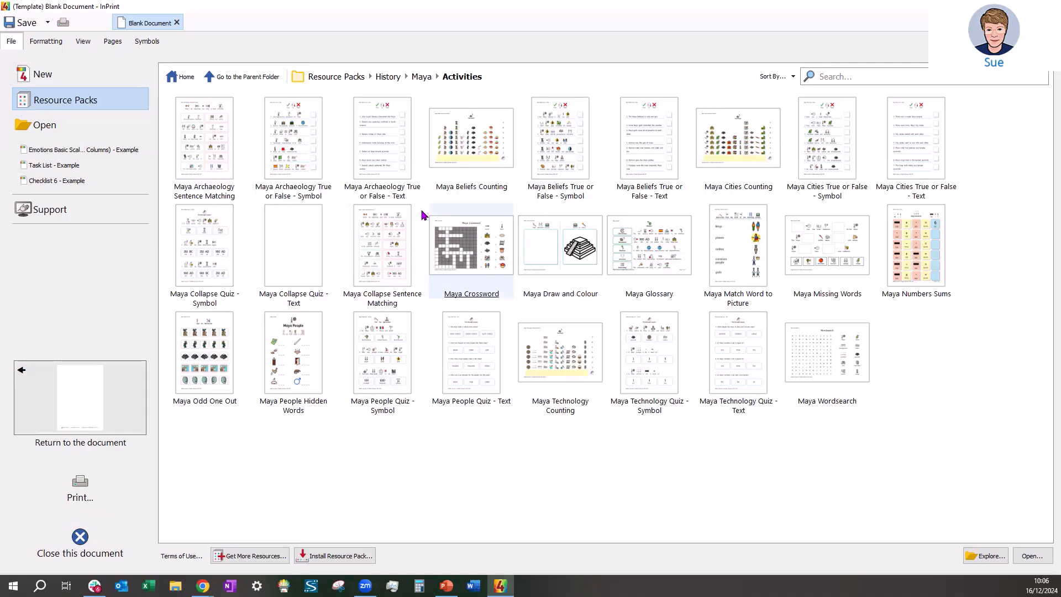
# Open the Recolouring Symbols helpsheet from the resource packs and review it through to its Practice page.
pyautogui.click(183, 82)
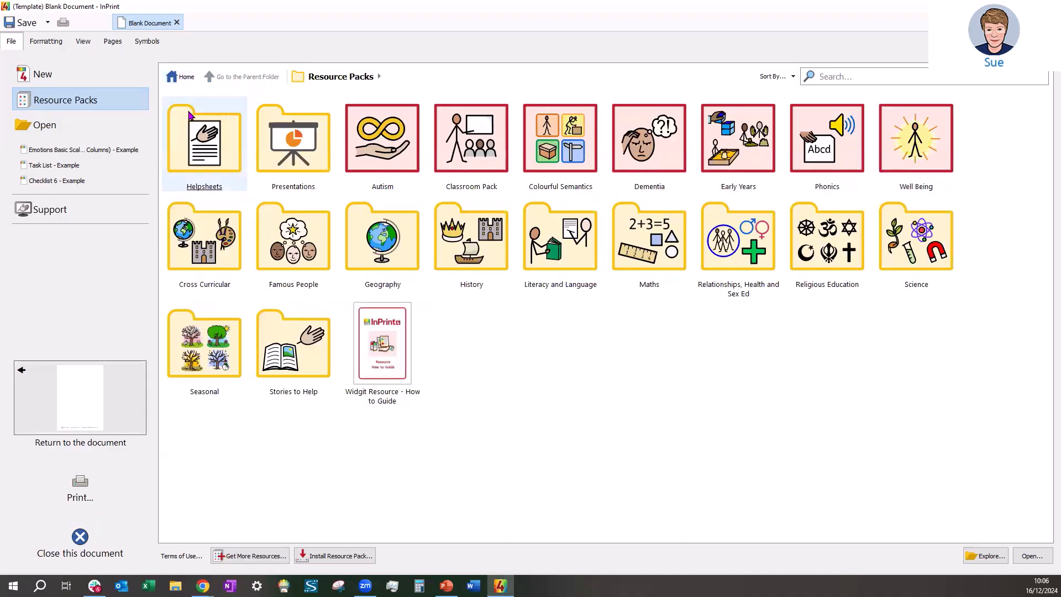
pyautogui.click(204, 147)
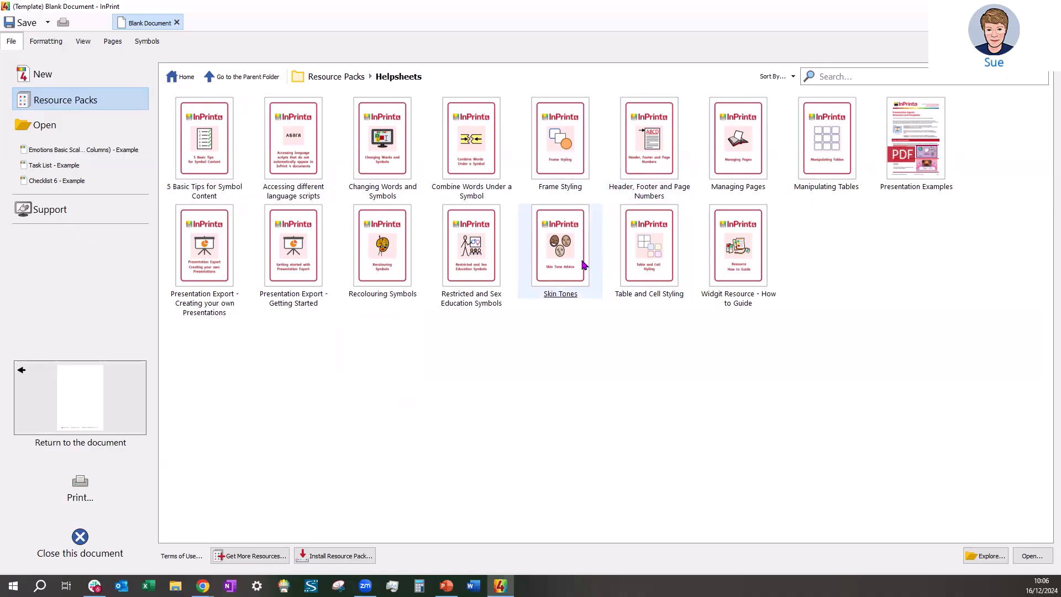
pyautogui.doubleClick(391, 260)
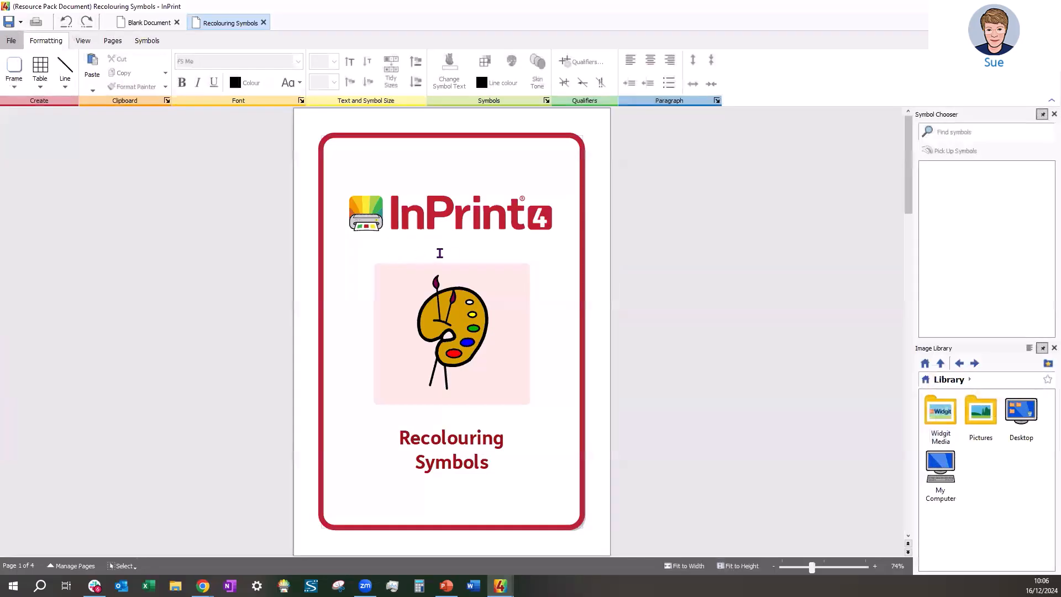
pyautogui.scroll(-10, 445, 249)
pyautogui.scroll(-15, 452, 256)
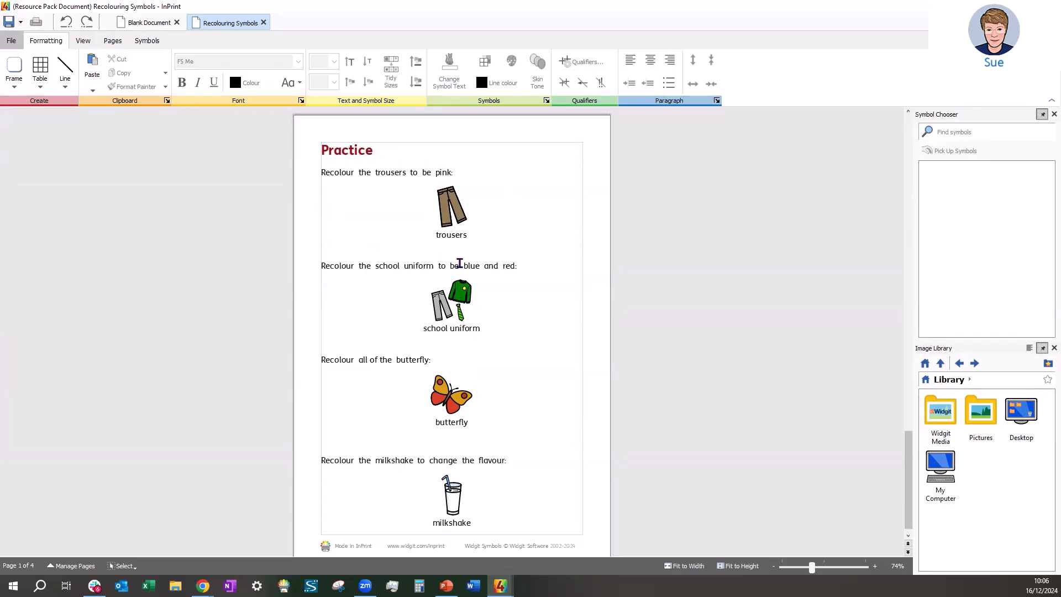
pyautogui.scroll(-1, 459, 262)
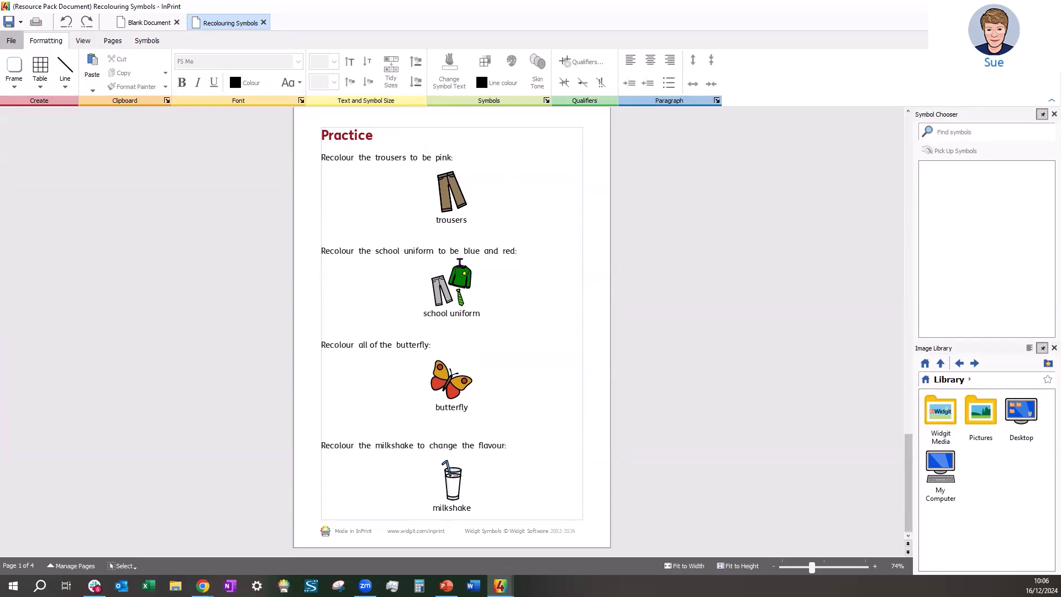
# Go back from the Practice page to the cover page of the Recolouring Symbols helpsheet.
pyautogui.scroll(15, 459, 262)
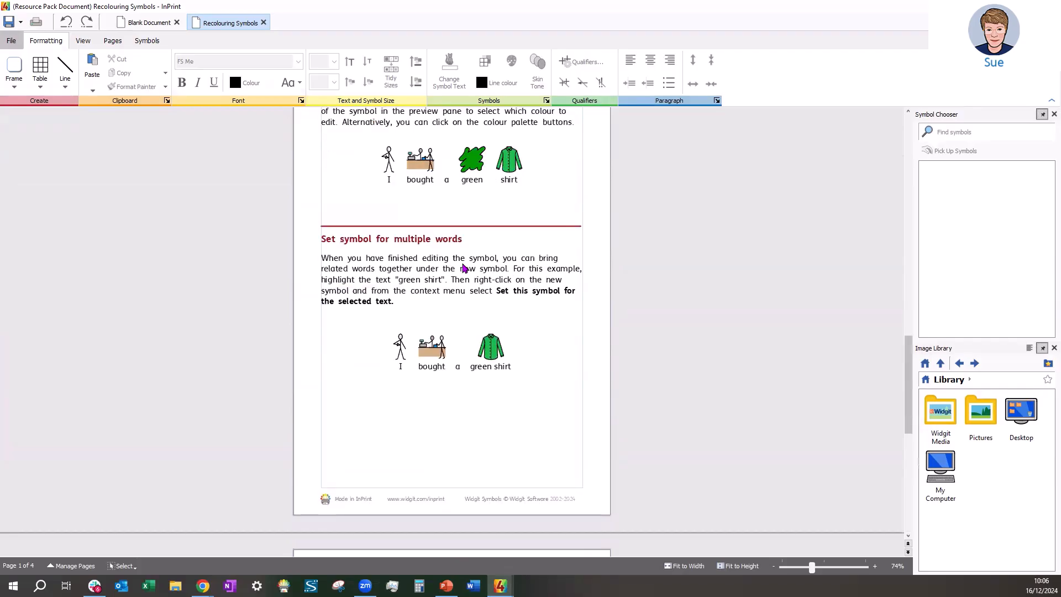
pyautogui.scroll(15, 464, 268)
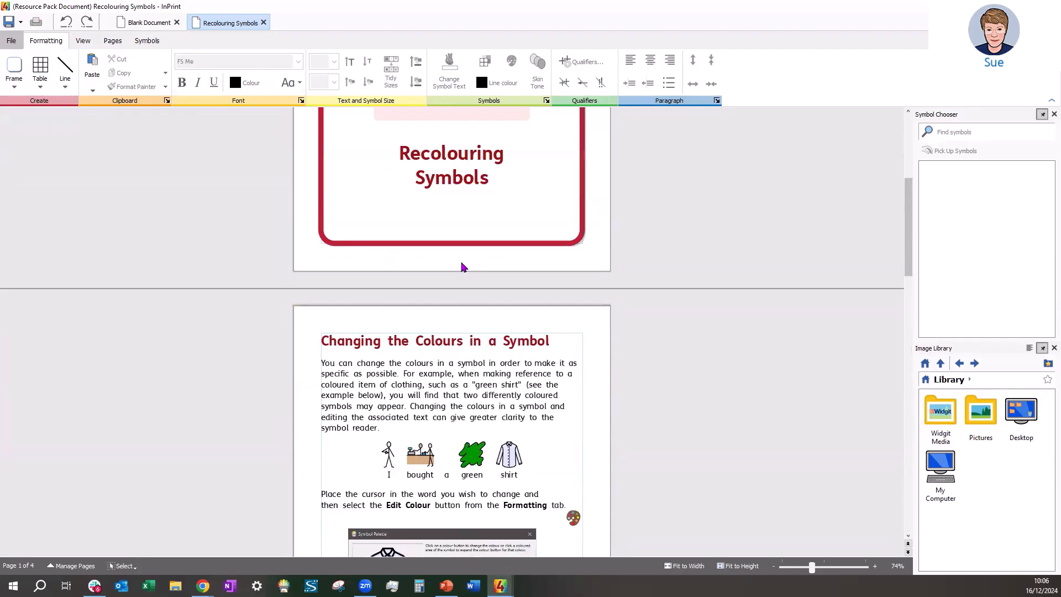
pyautogui.scroll(10, 463, 269)
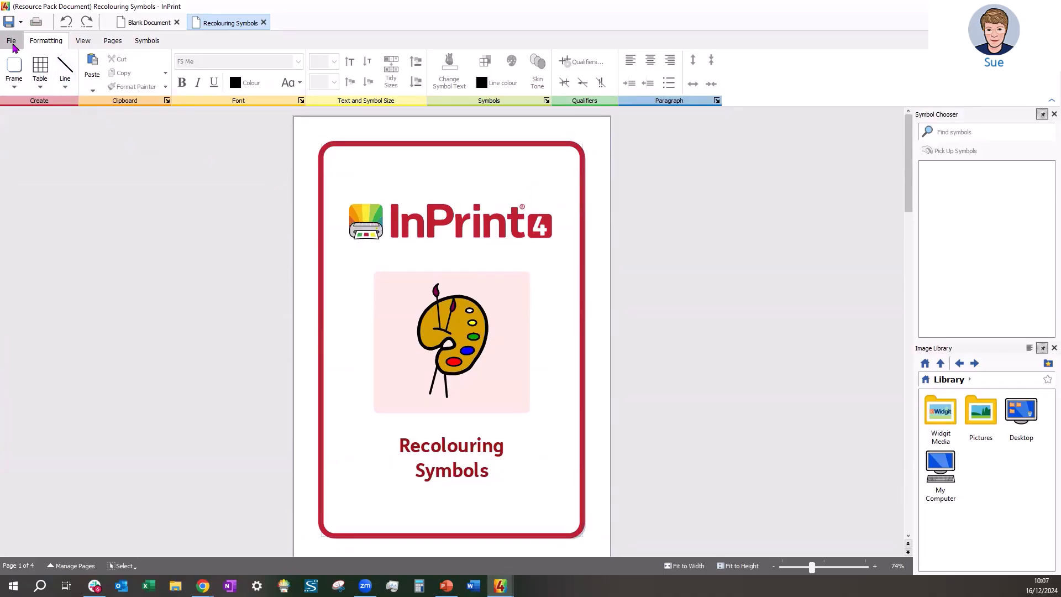
# Look over the main Resource Packs folder and the new-document templates, and return to the Recolouring Symbols helpsheet.
pyautogui.click(11, 42)
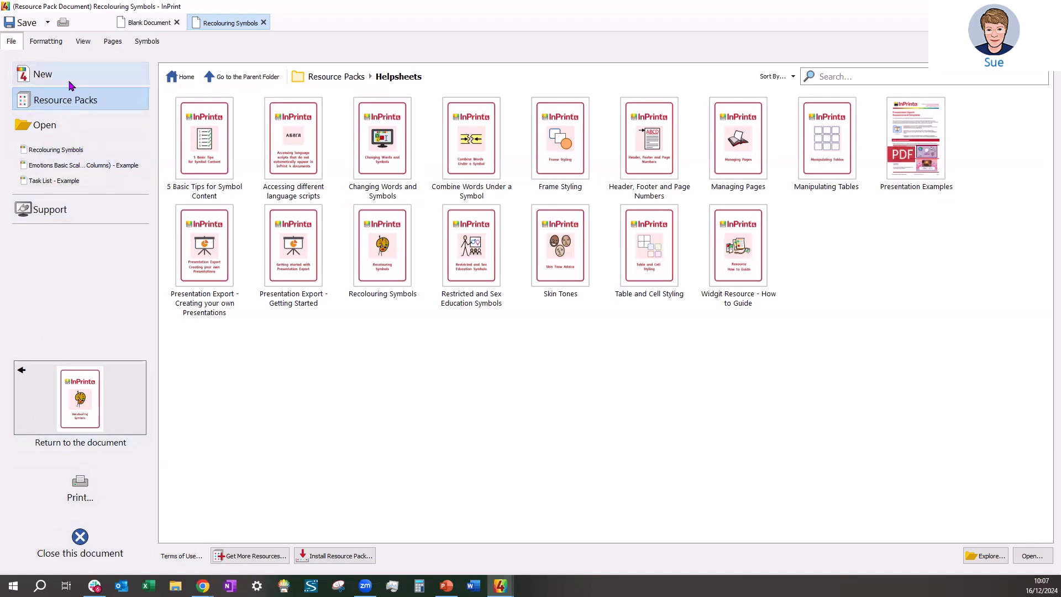
pyautogui.click(182, 79)
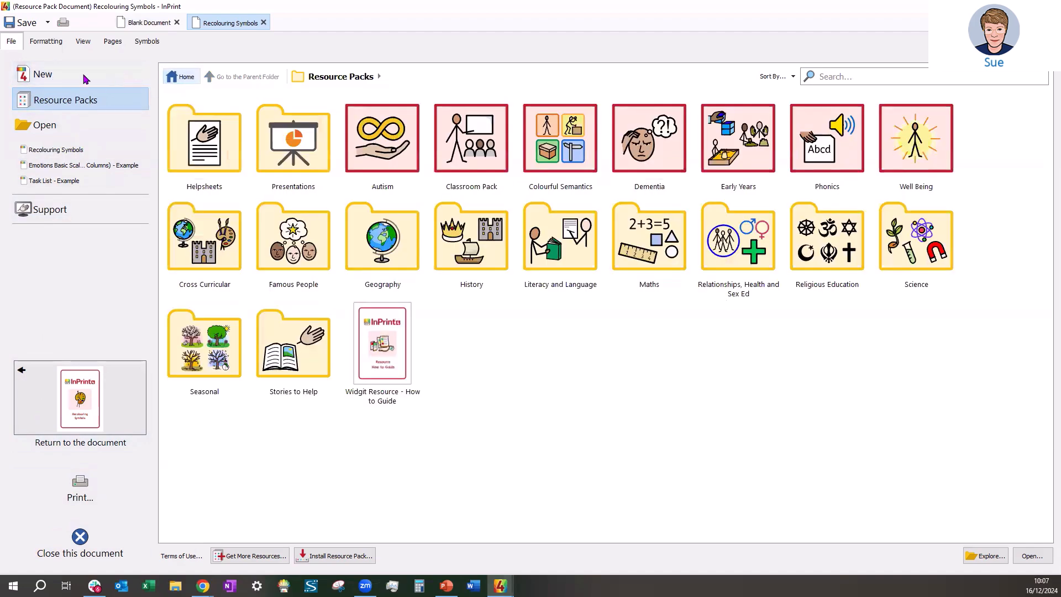
pyautogui.click(47, 77)
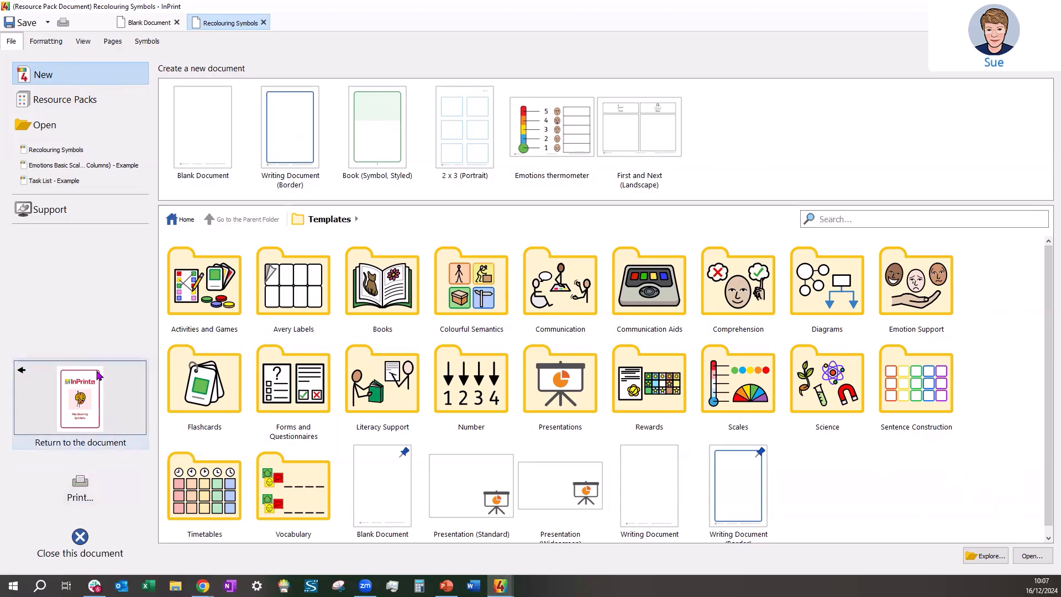
pyautogui.click(81, 419)
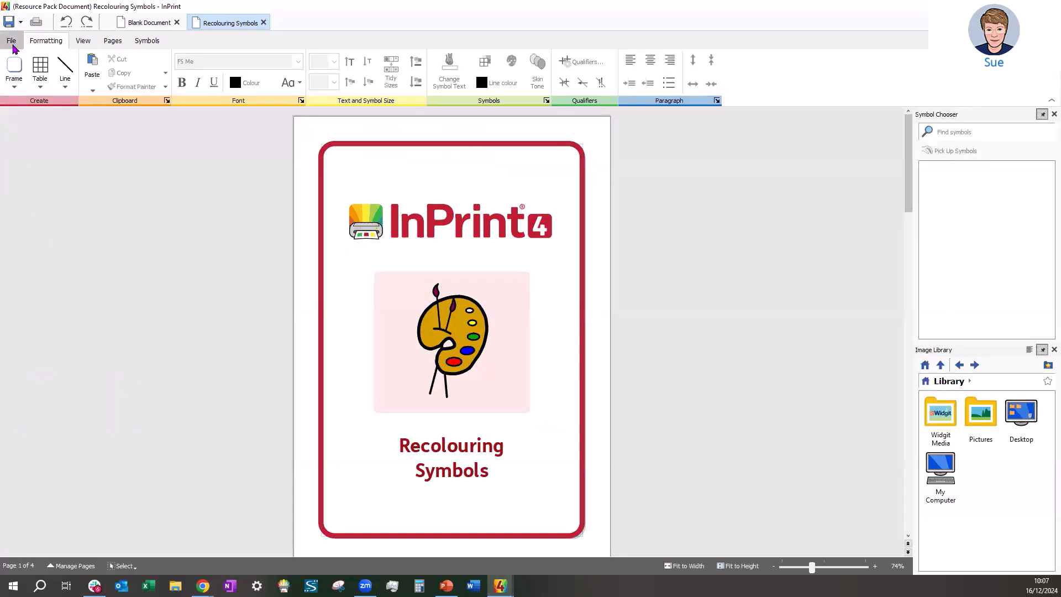
# View the print preview of the Recolouring Symbols helpsheet, and close the helpsheet without printing it.
pyautogui.click(11, 42)
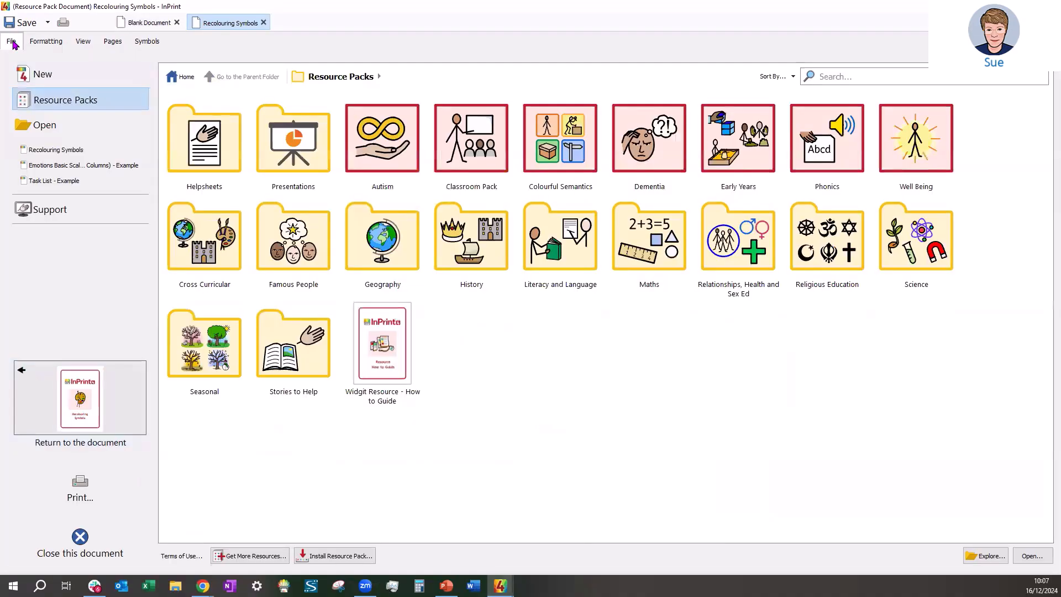
pyautogui.click(81, 484)
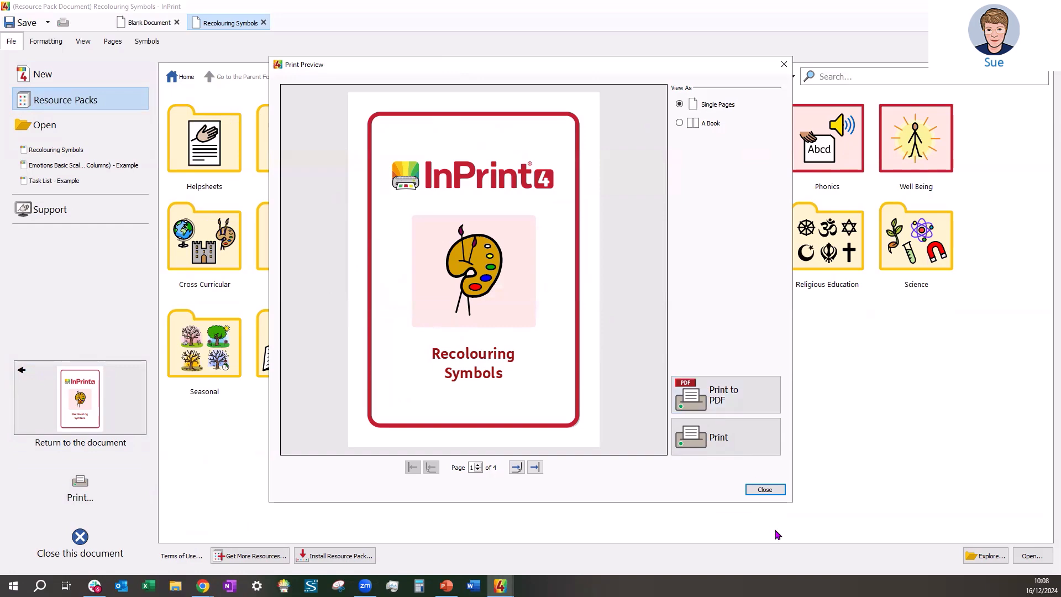
pyautogui.click(764, 490)
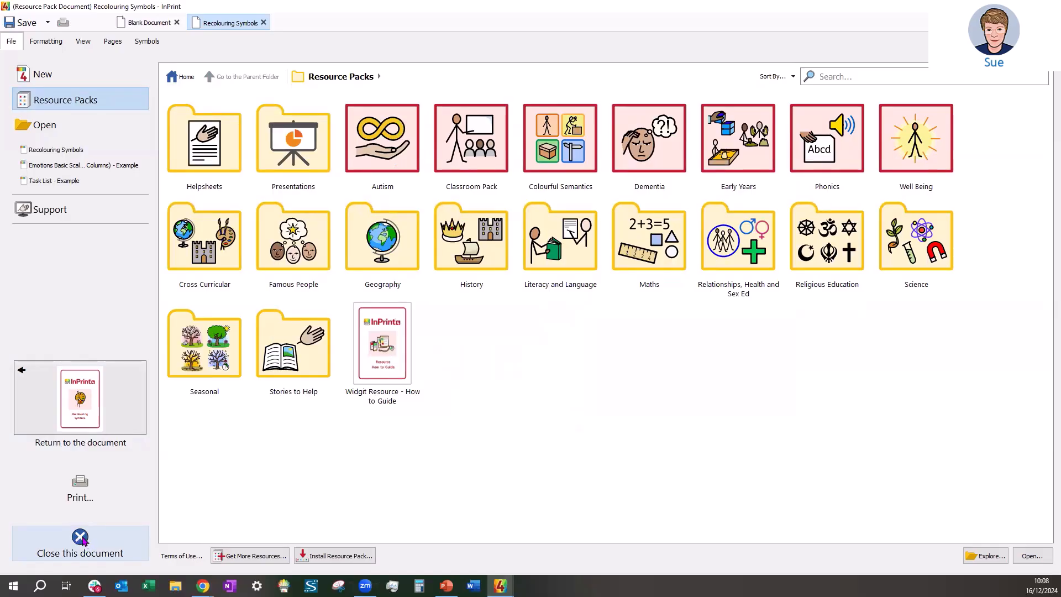
pyautogui.click(82, 539)
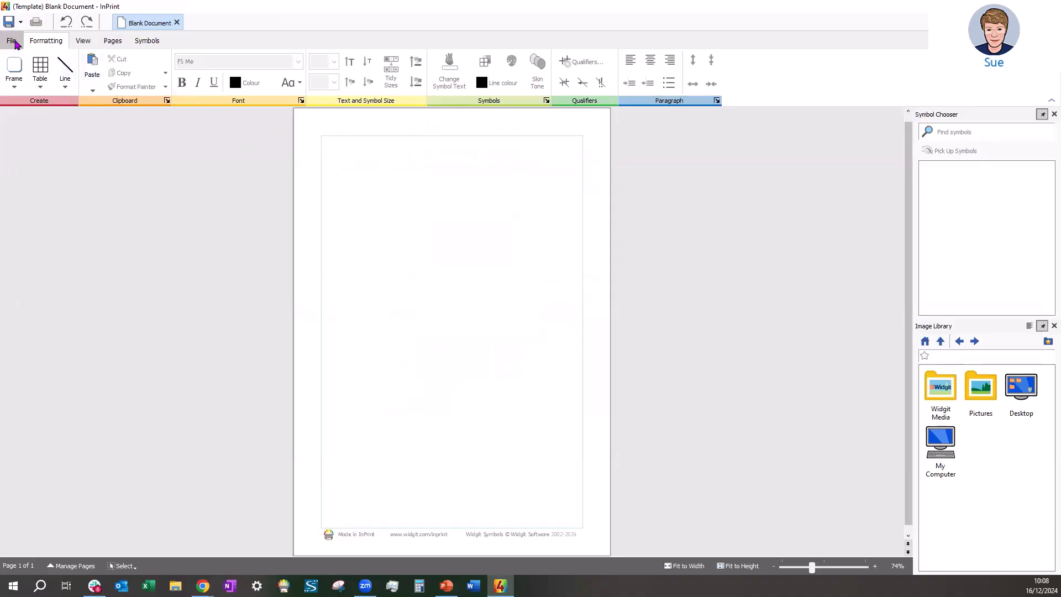
# Create a new document from the pinned 2 x 3 (Portrait) template.
pyautogui.click(12, 41)
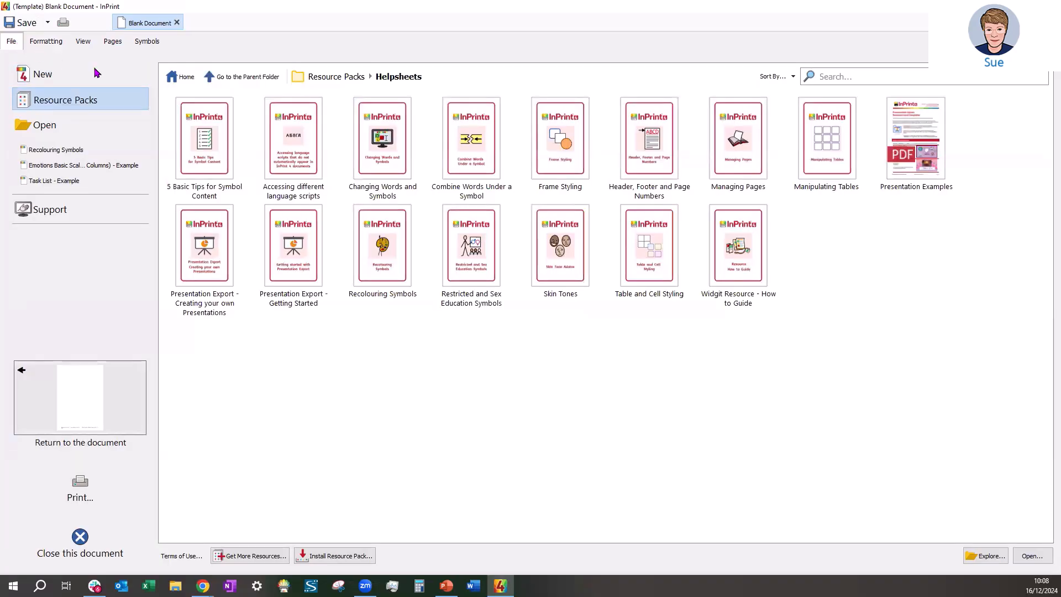
pyautogui.click(68, 76)
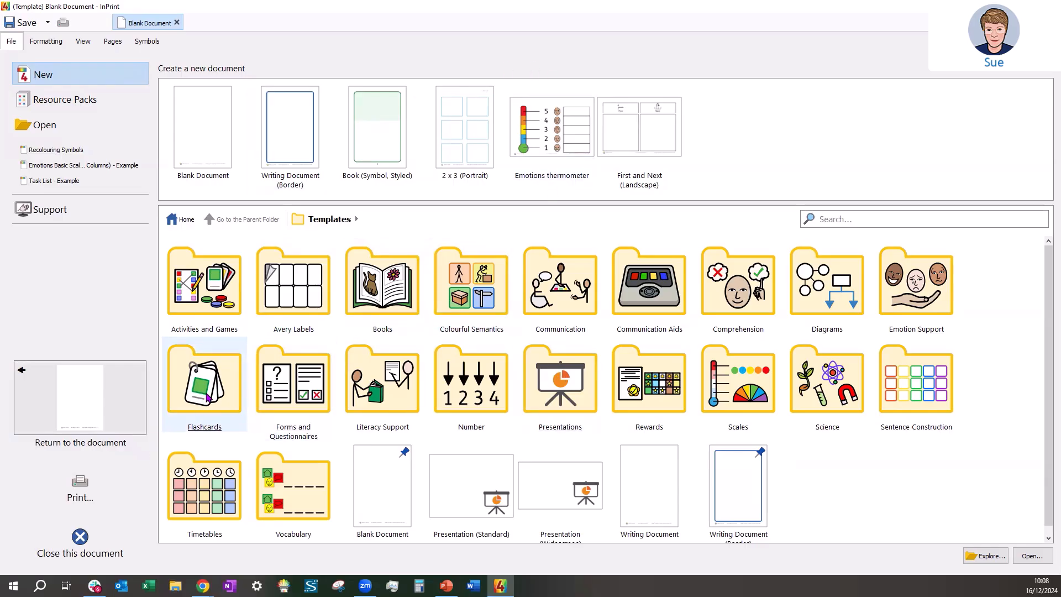
pyautogui.click(464, 141)
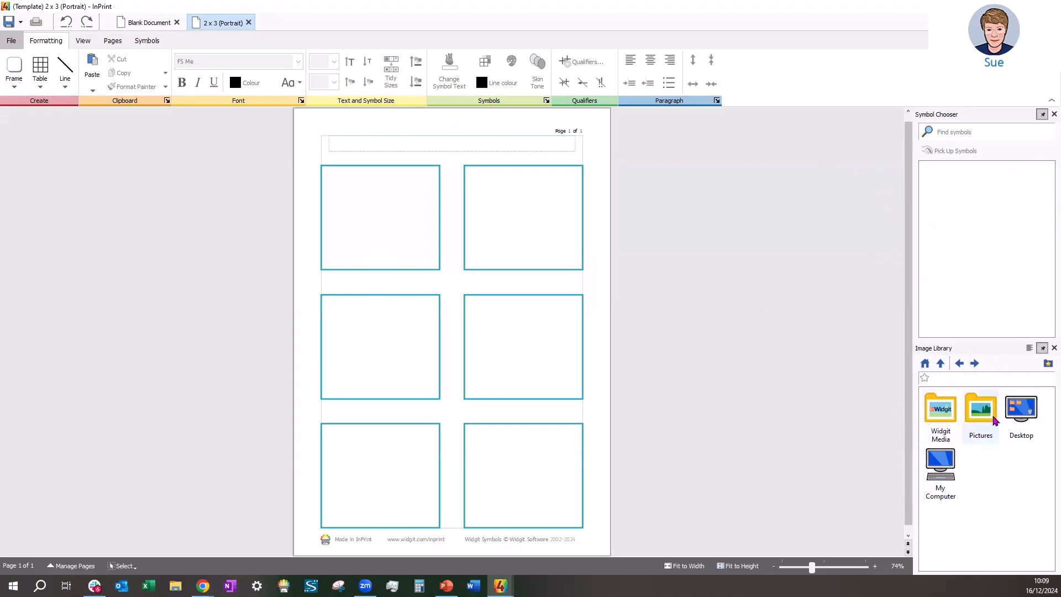
# Fill the two cells in the table's first row with the symbolised words "quiet" and "sad".
pyautogui.click(379, 252)
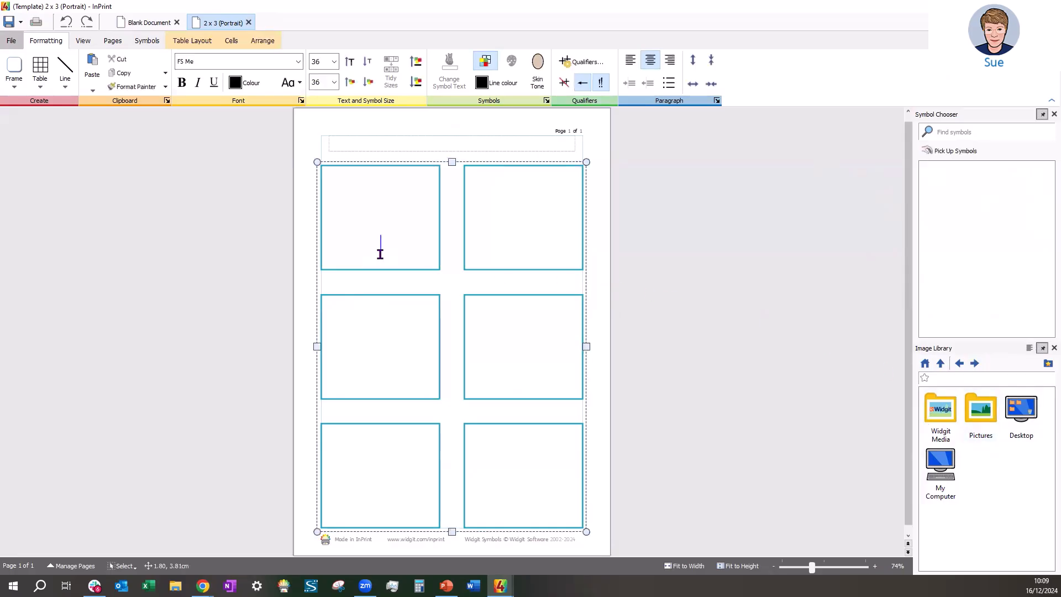
pyautogui.write('quiet')
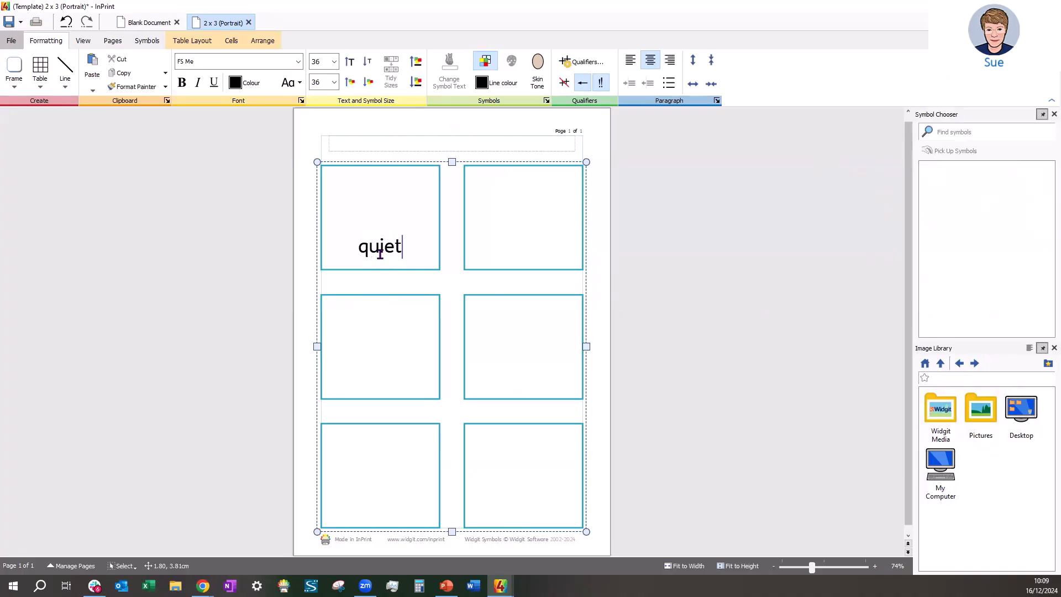
pyautogui.press('Tab')
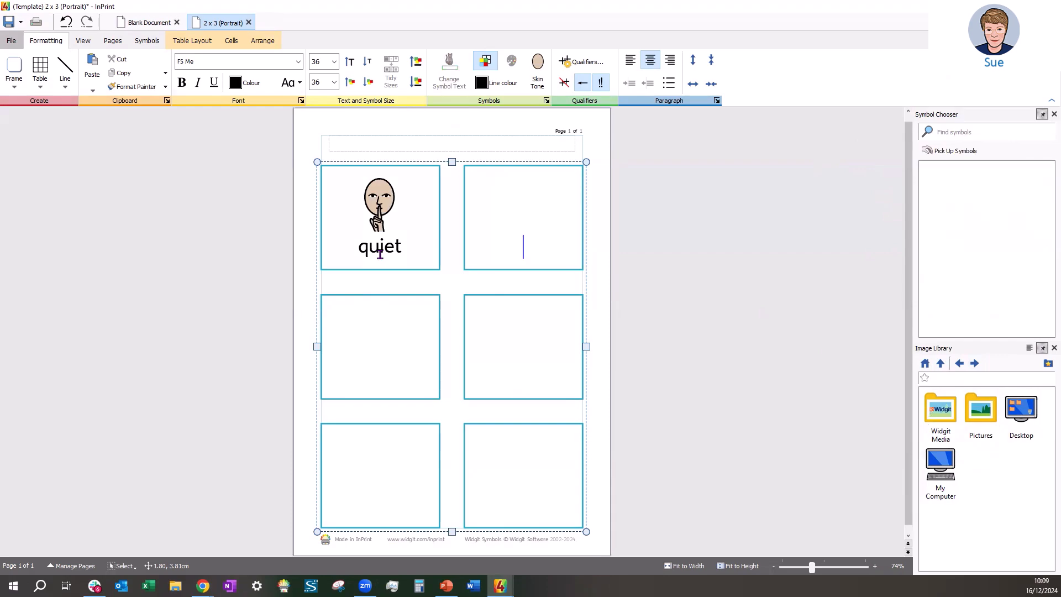
pyautogui.write('sad')
pyautogui.press('Tab')
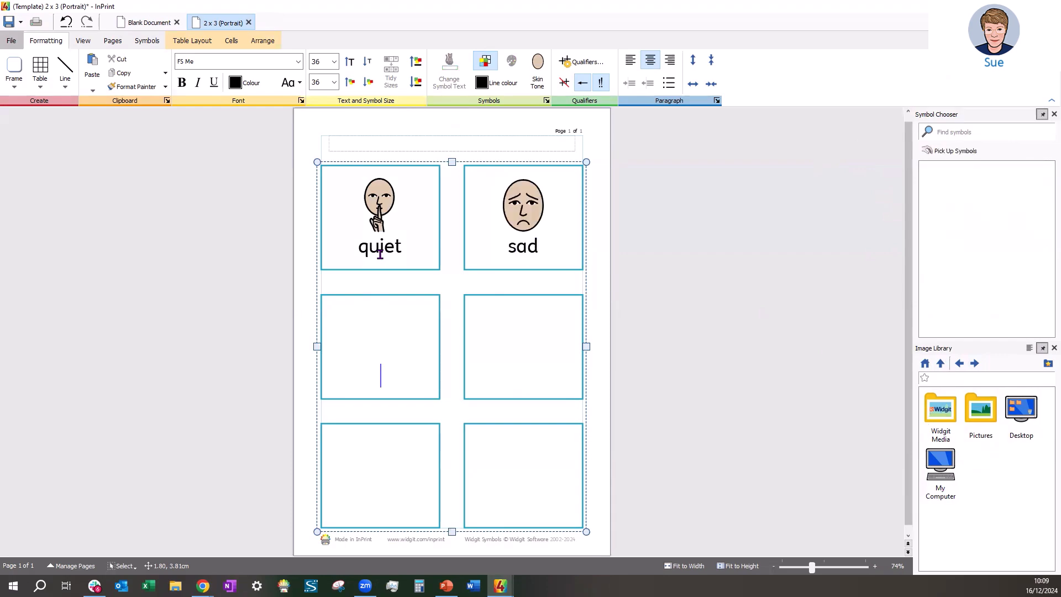
# Fill the two cells in the table's second row with the symbolised words "happy" and "embarrassed".
pyautogui.write('happy')
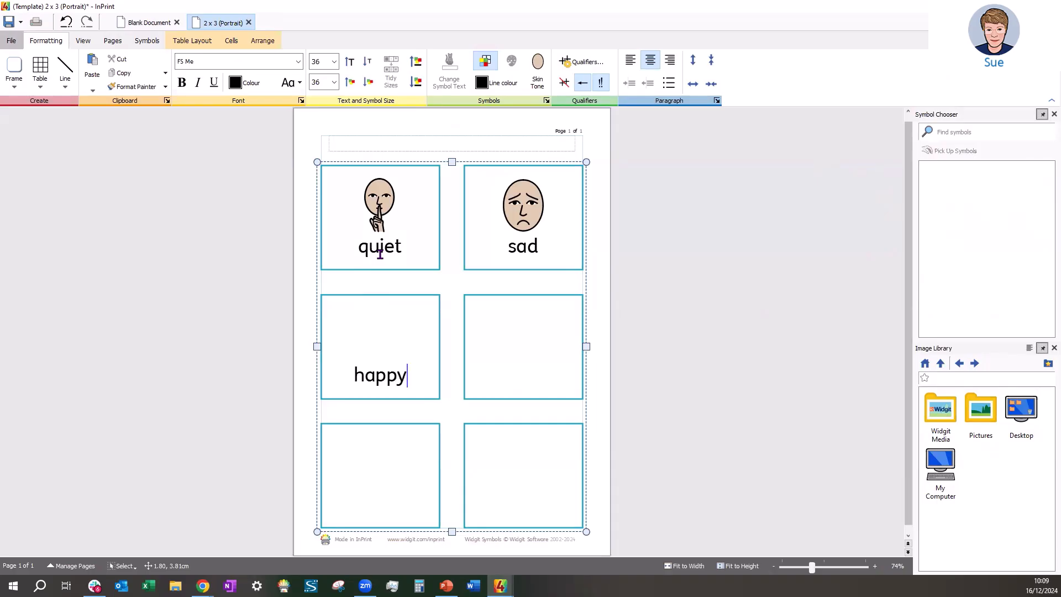
pyautogui.press('Tab')
pyautogui.write('emb')
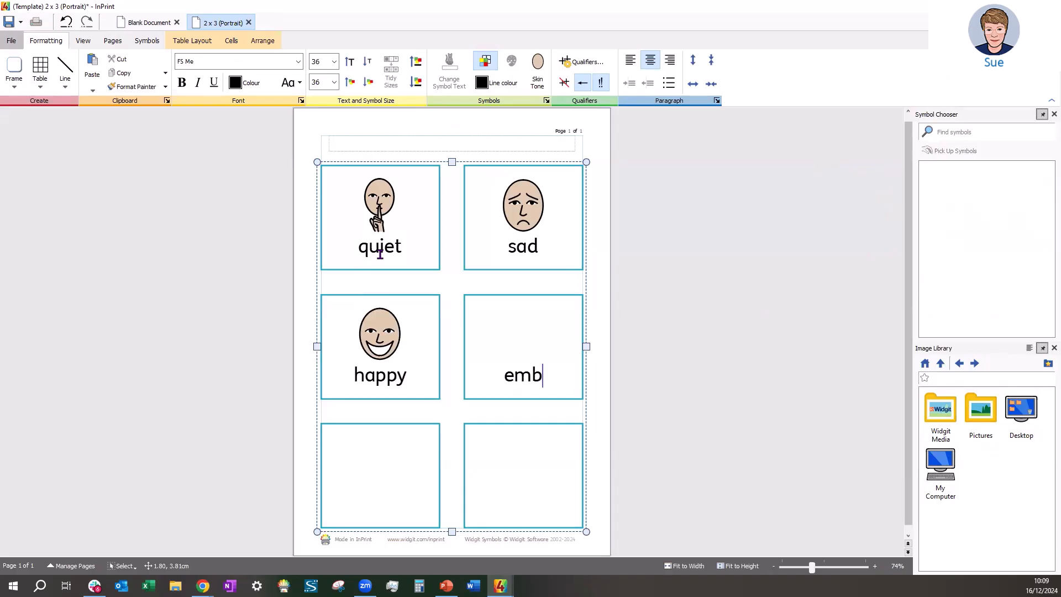
pyautogui.write('arrasses')
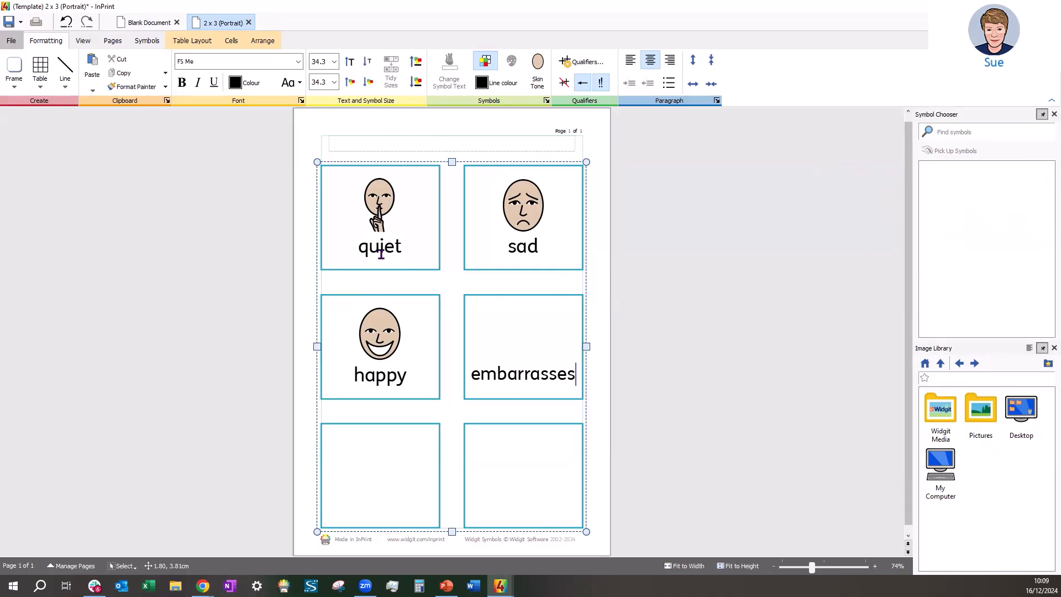
pyautogui.press('BackSpace')
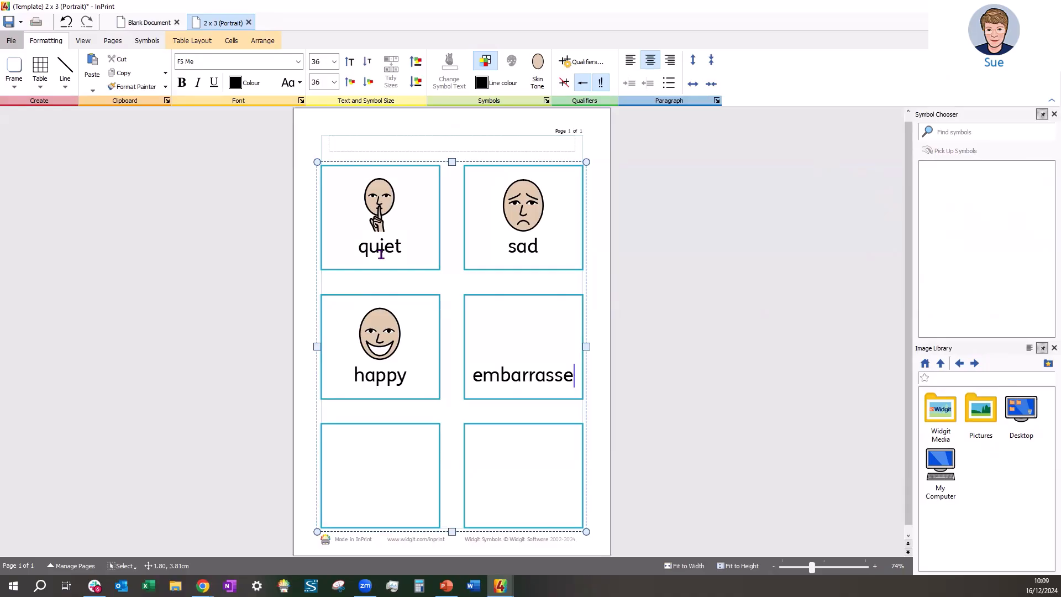
pyautogui.write('d')
pyautogui.click(525, 376)
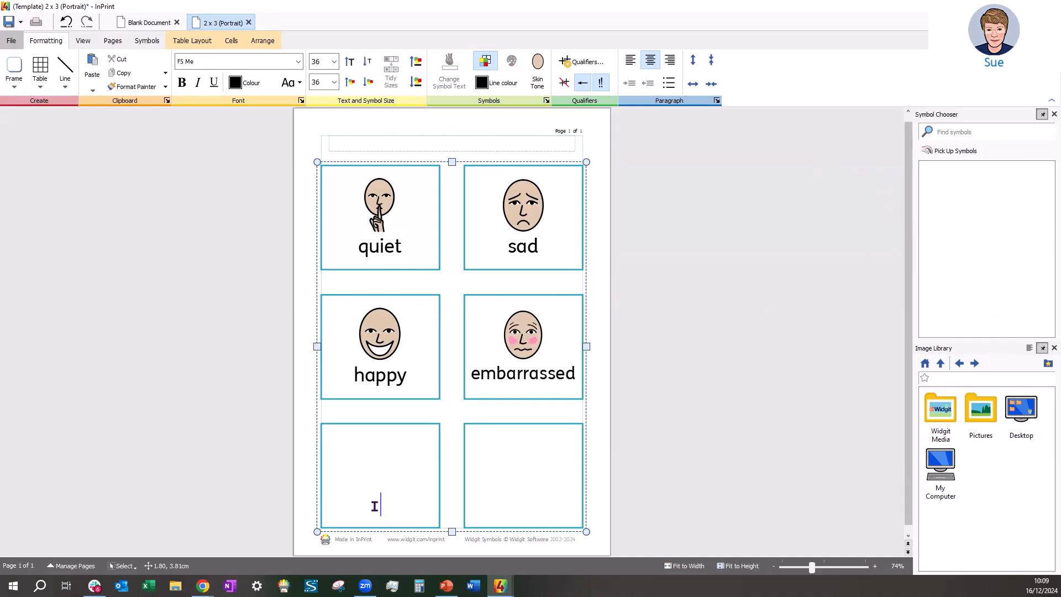
# Fill the two cells in the table's third row with the symbolised words "angry" and "excited".
pyautogui.write('angry')
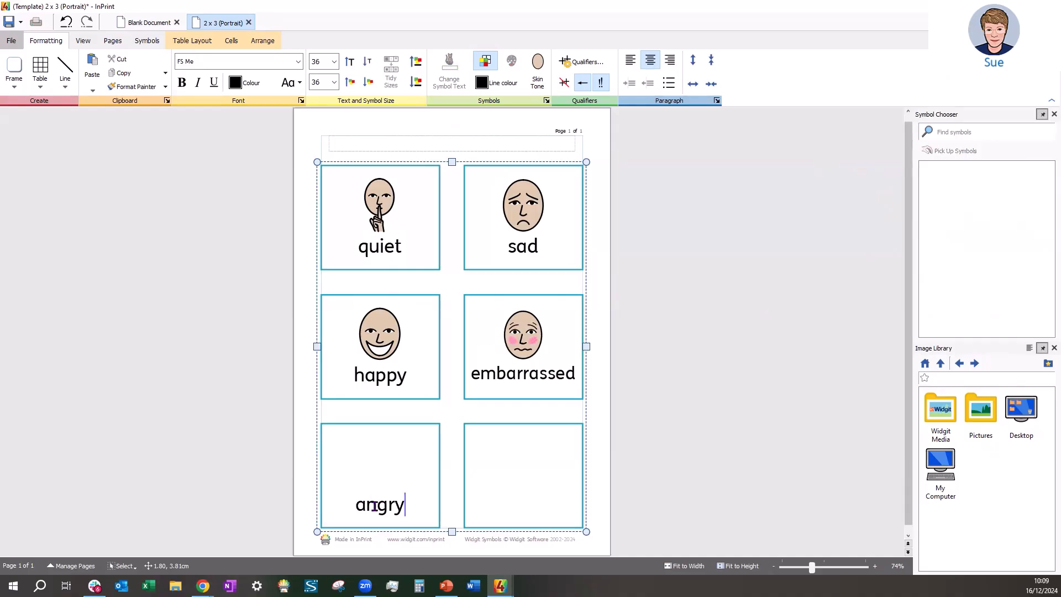
pyautogui.press('Tab')
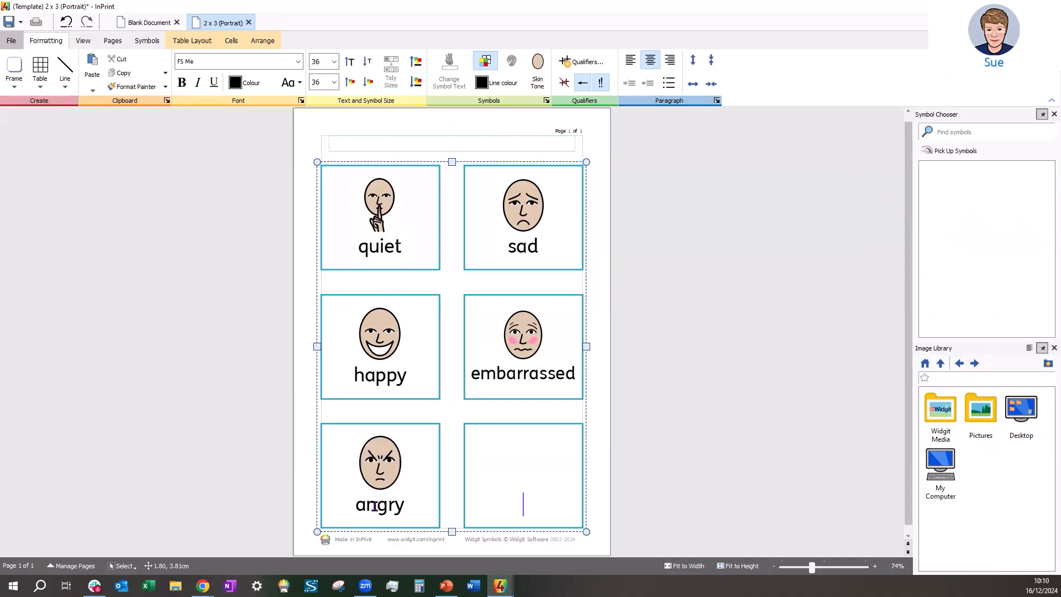
pyautogui.write('excited')
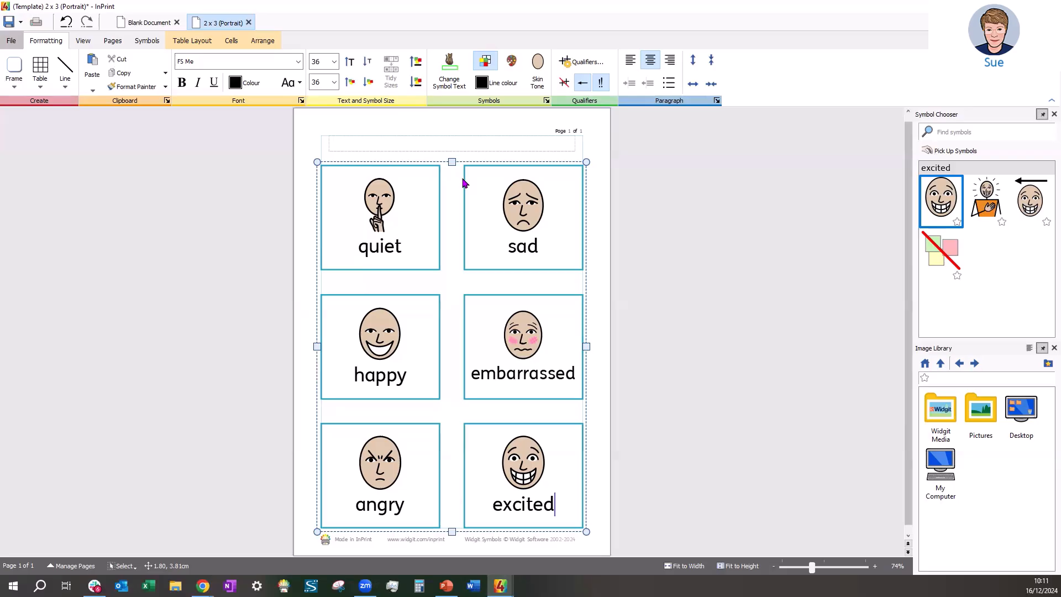
# Select the whole table of emotion cards and shuffle the skin tones of its symbols.
pyautogui.click(435, 160)
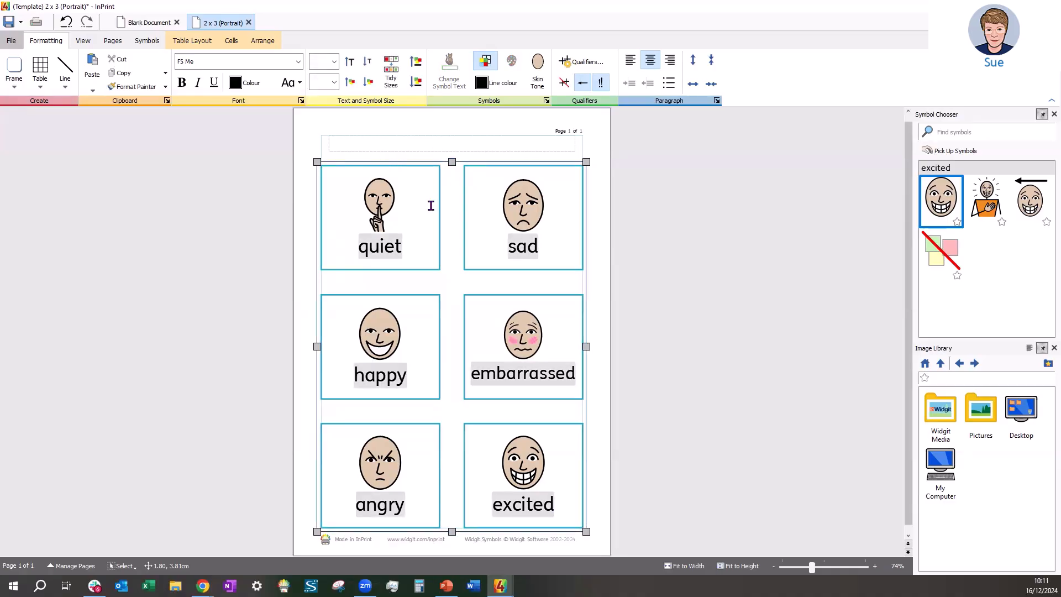
pyautogui.click(507, 188)
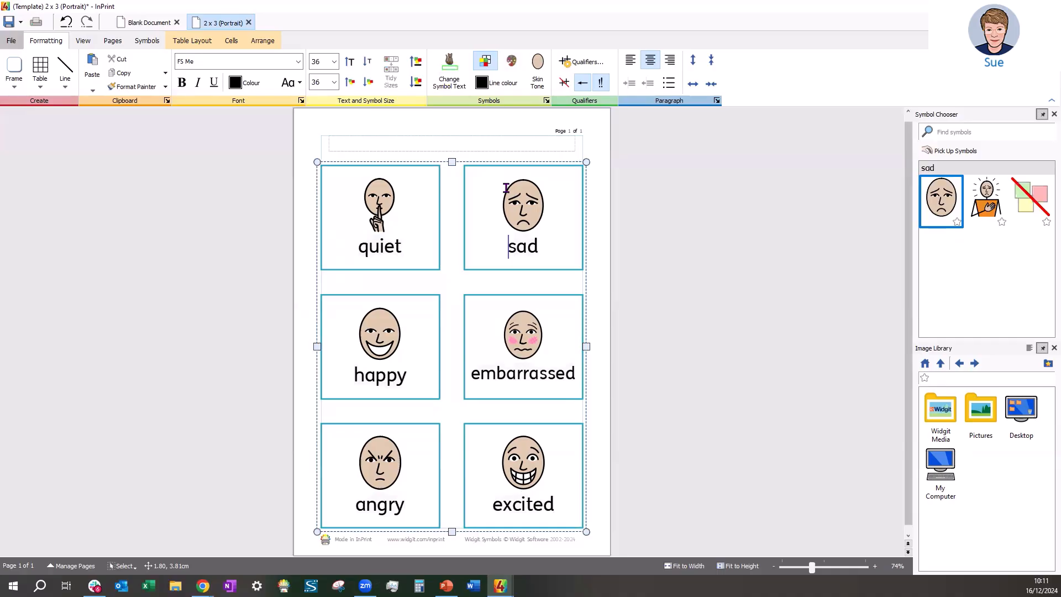
pyautogui.rightClick(424, 195)
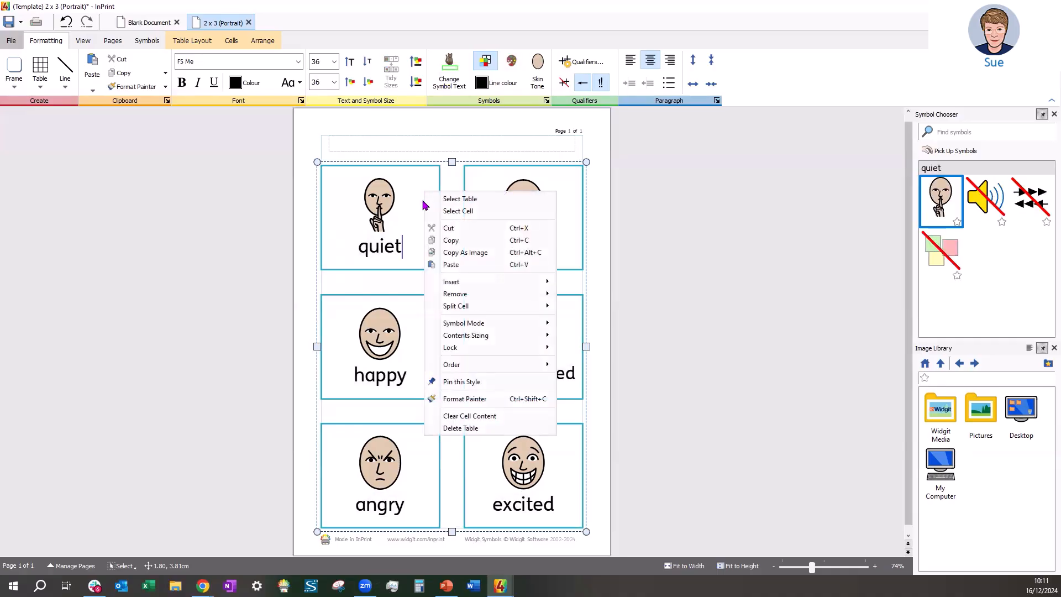
pyautogui.click(458, 199)
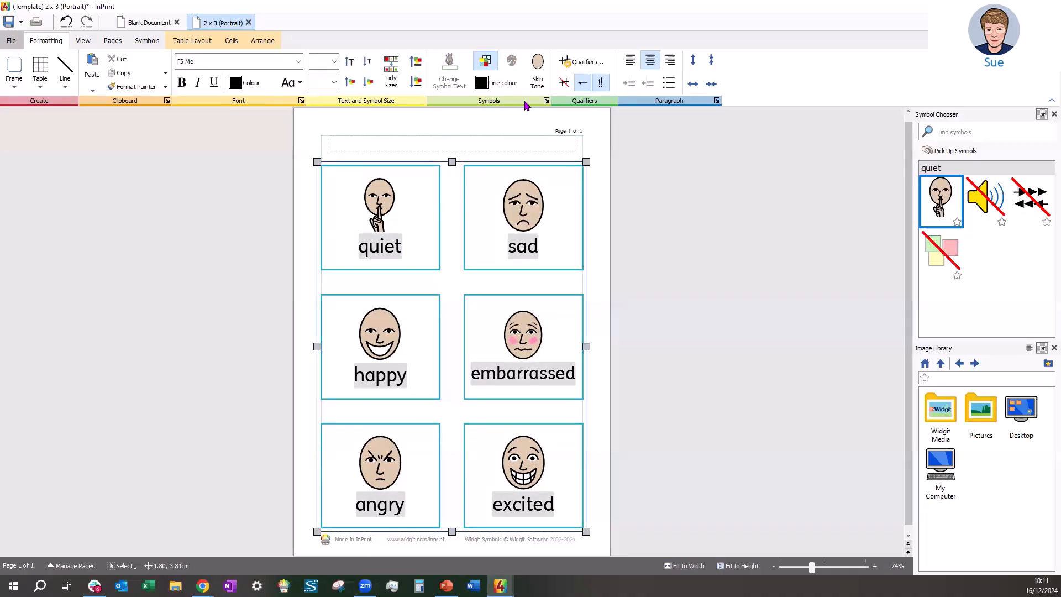
pyautogui.click(538, 64)
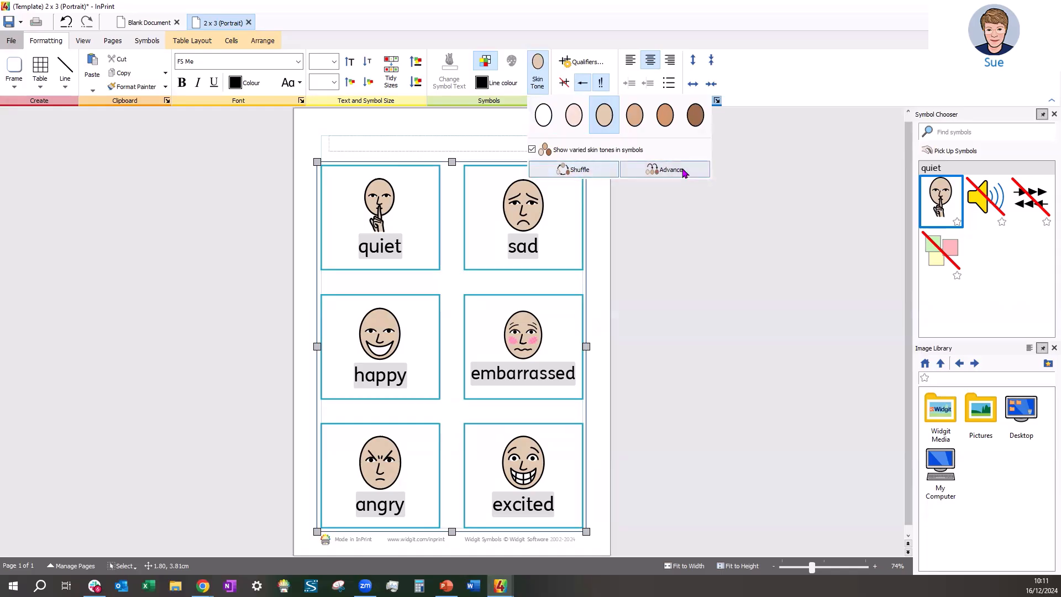
pyautogui.click(576, 173)
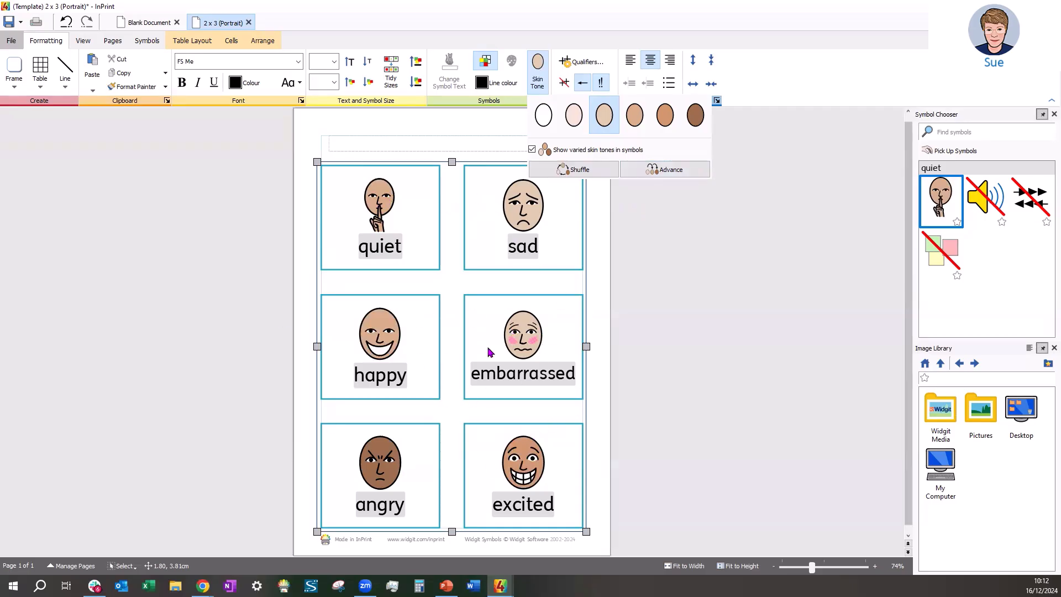
# Advance the skin tones of all symbols in the table twice through the sequence and deselect the table.
pyautogui.click(659, 174)
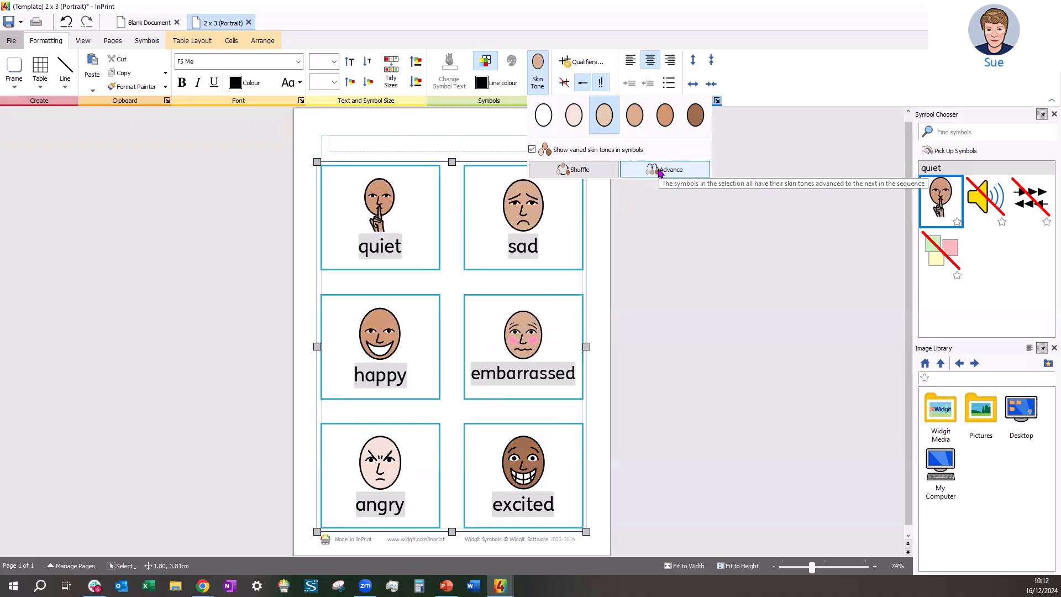
pyautogui.click(659, 173)
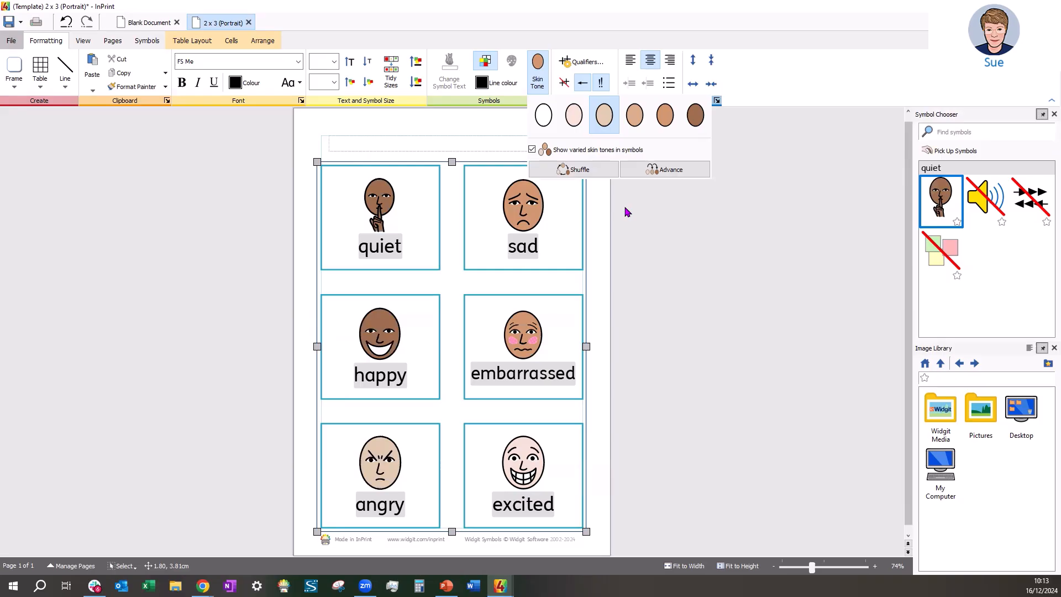
pyautogui.click(721, 266)
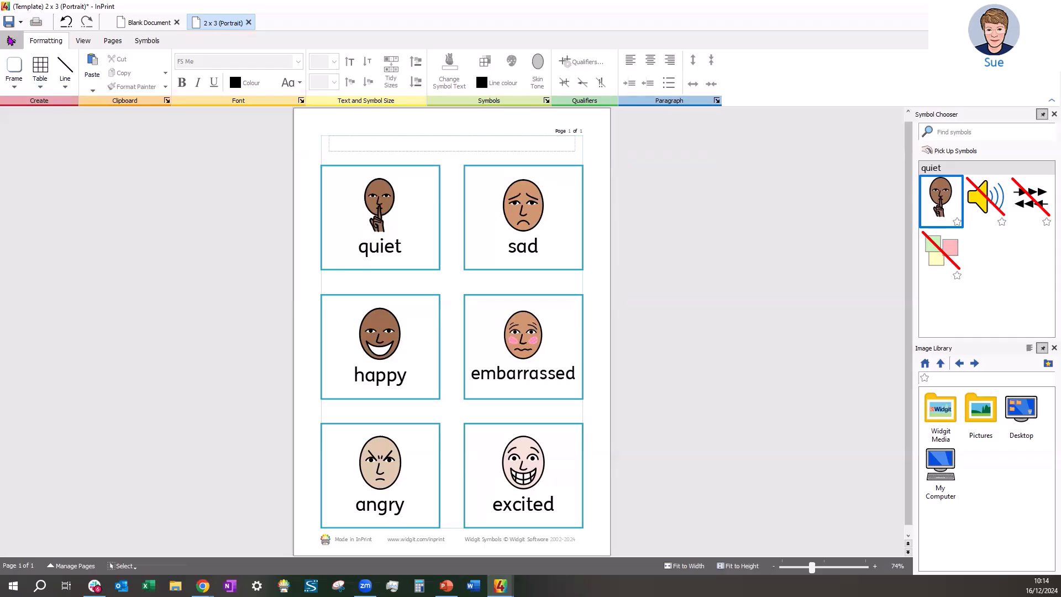
# Close the 2 x 3 (Portrait) document without saving its changes, and close the blank document as well.
pyautogui.click(11, 42)
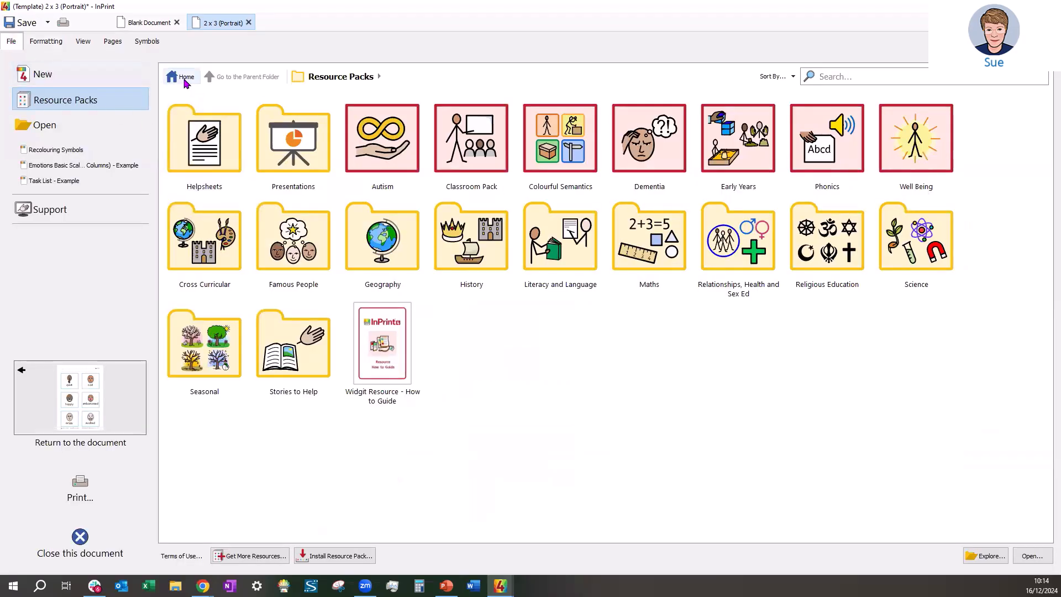
pyautogui.click(184, 79)
pyautogui.click(44, 76)
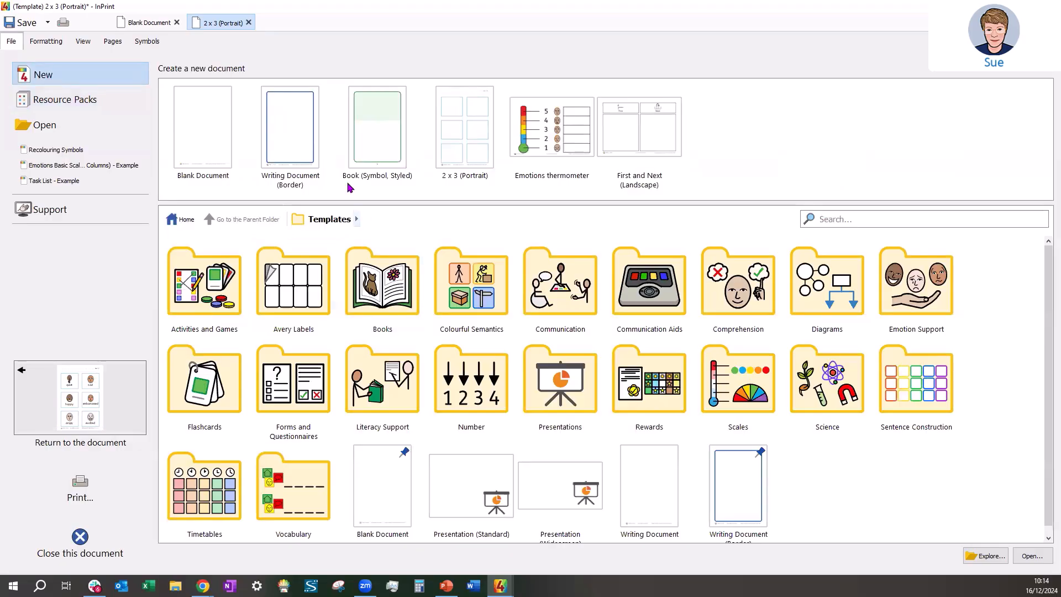
pyautogui.click(249, 23)
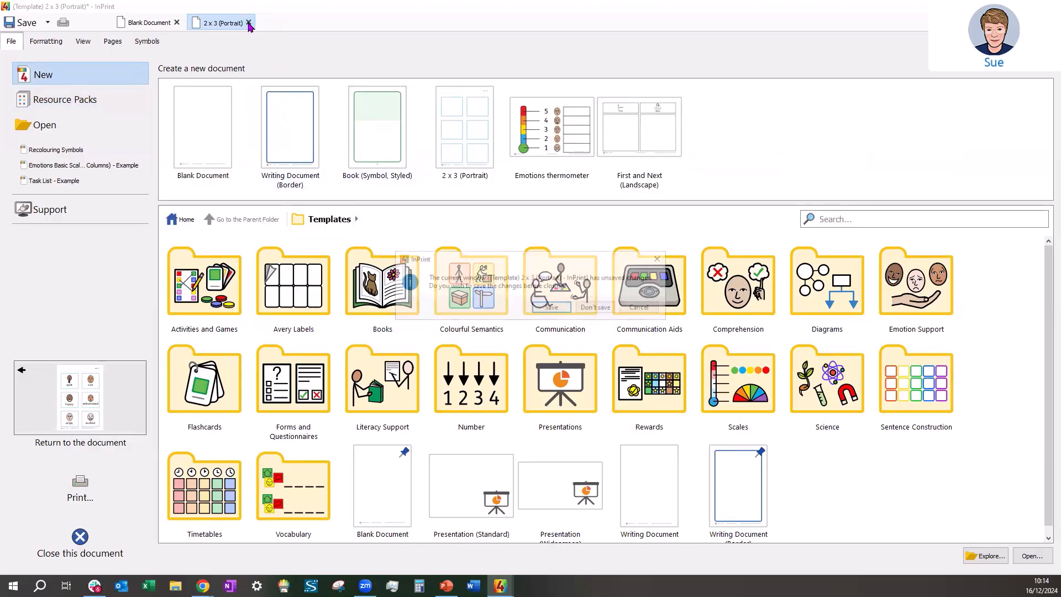
pyautogui.click(608, 311)
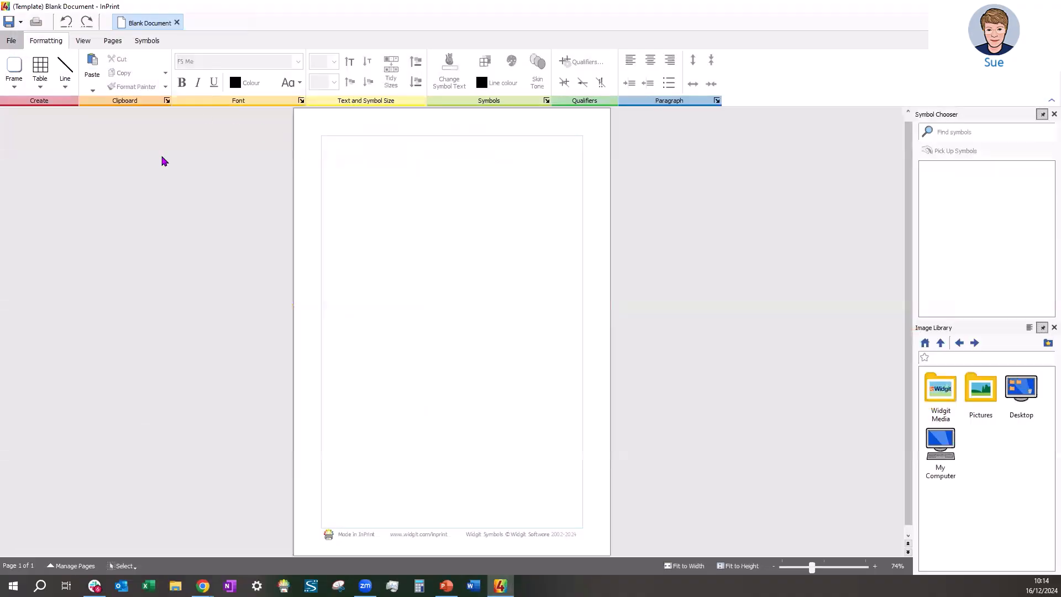
pyautogui.click(176, 22)
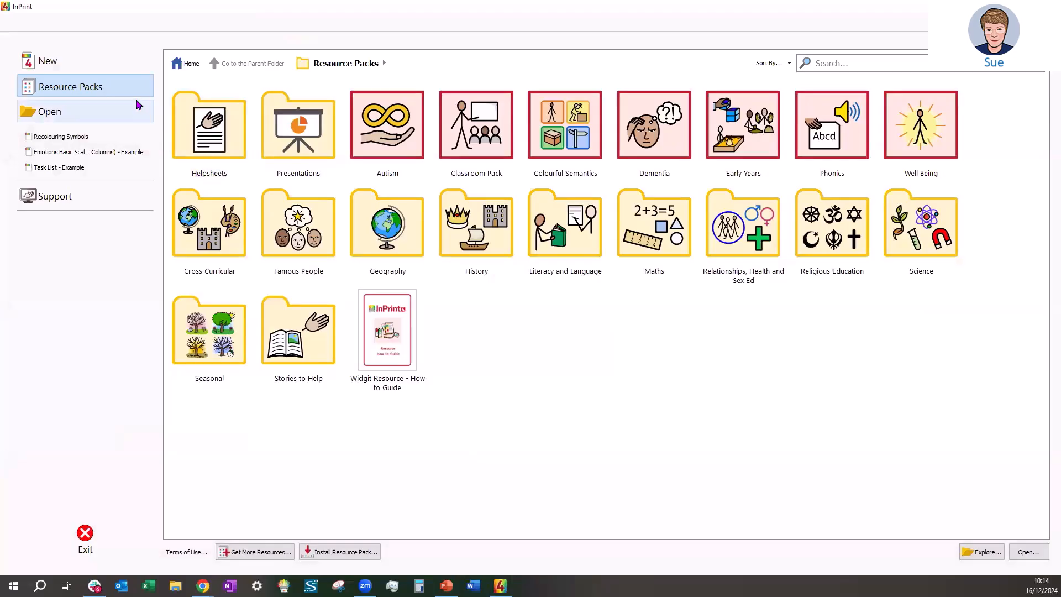
# View the template library, and open the Helpsheets folder in the resource packs.
pyautogui.click(64, 70)
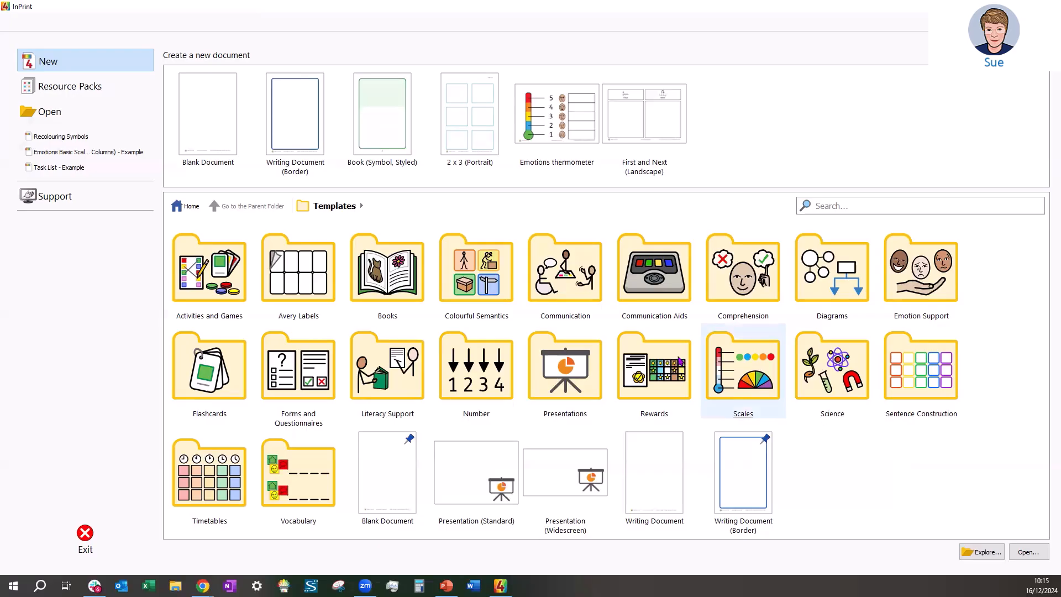
pyautogui.click(66, 91)
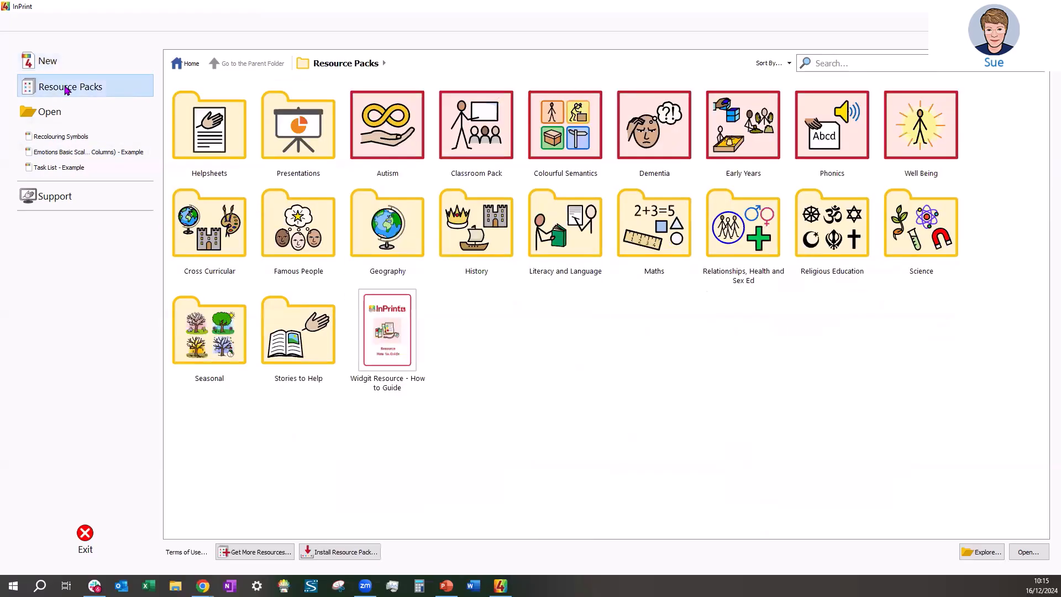
pyautogui.click(212, 145)
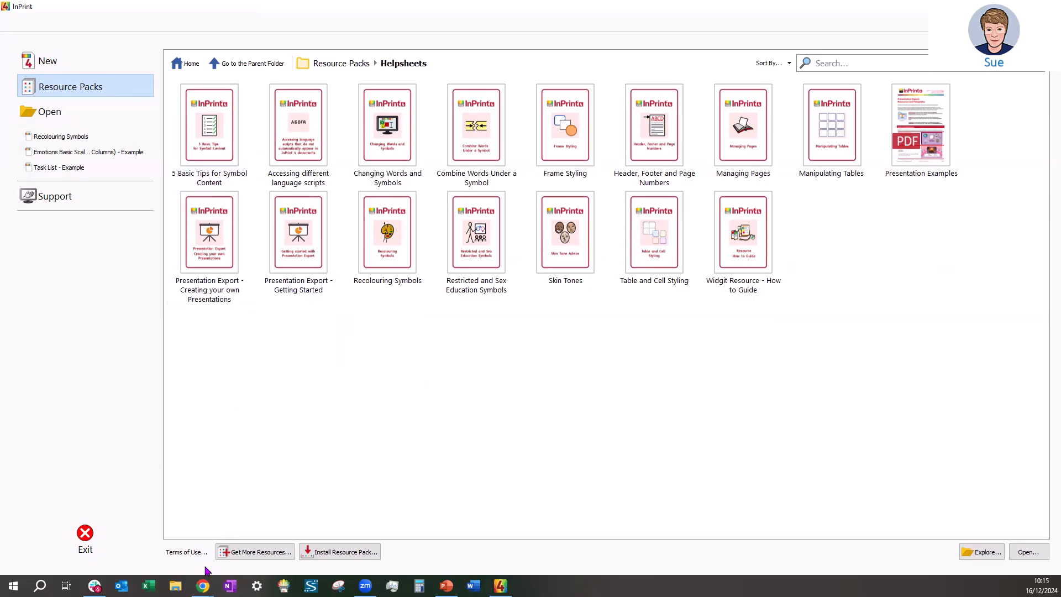
# Switch to the Widgit website in Chrome and open its technical support page for InPrint 4.
pyautogui.moveTo(203, 585)
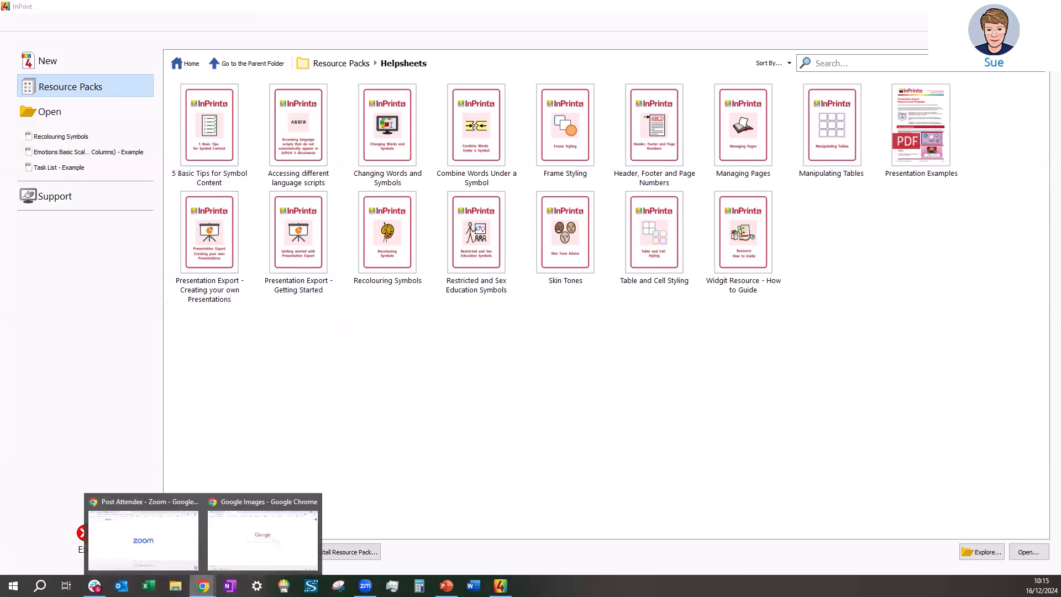
pyautogui.click(243, 542)
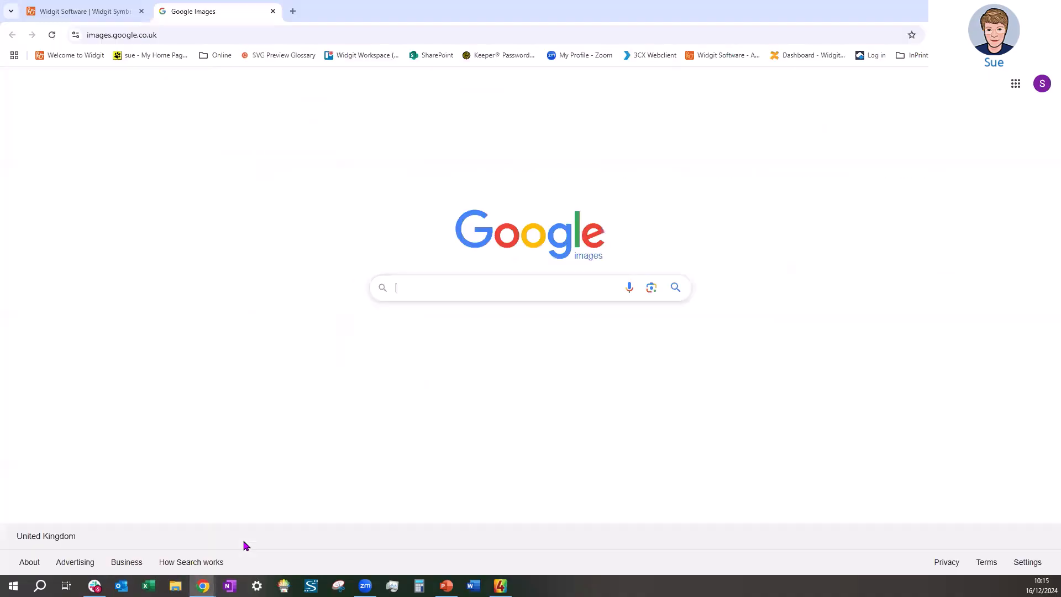
pyautogui.click(78, 16)
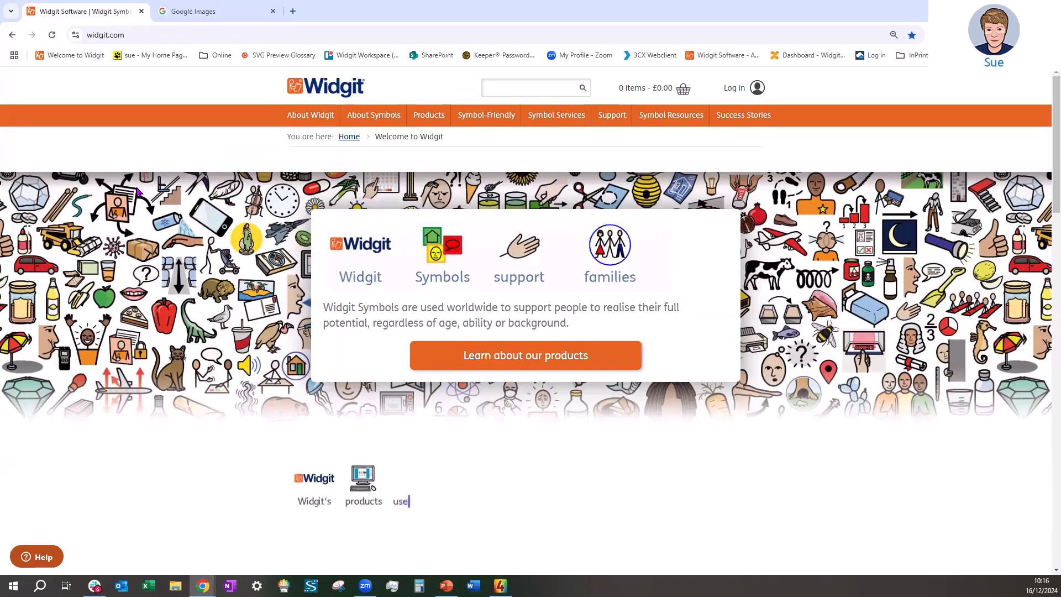
pyautogui.click(610, 117)
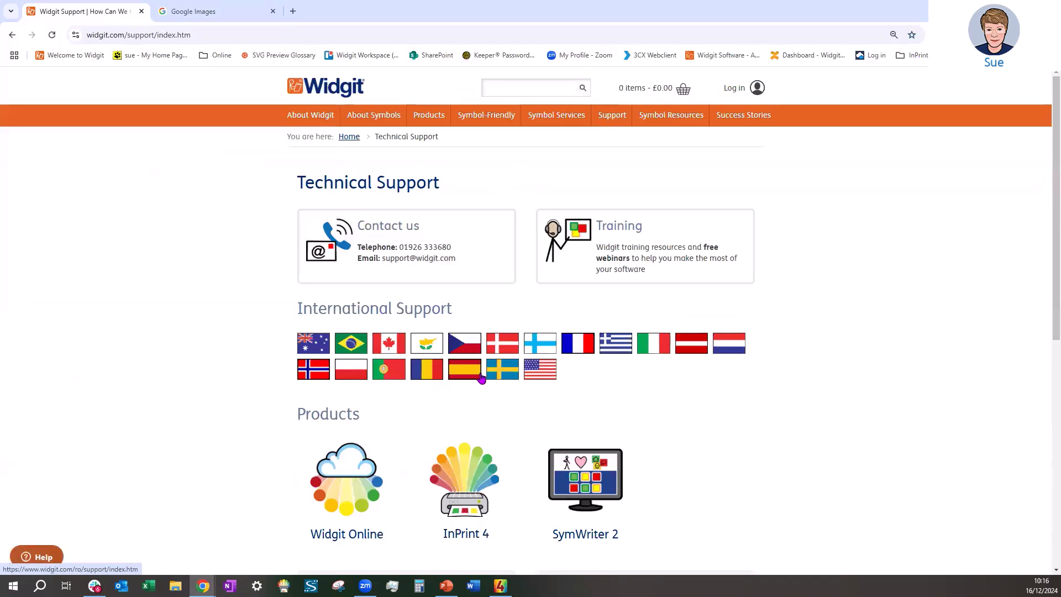
pyautogui.click(473, 478)
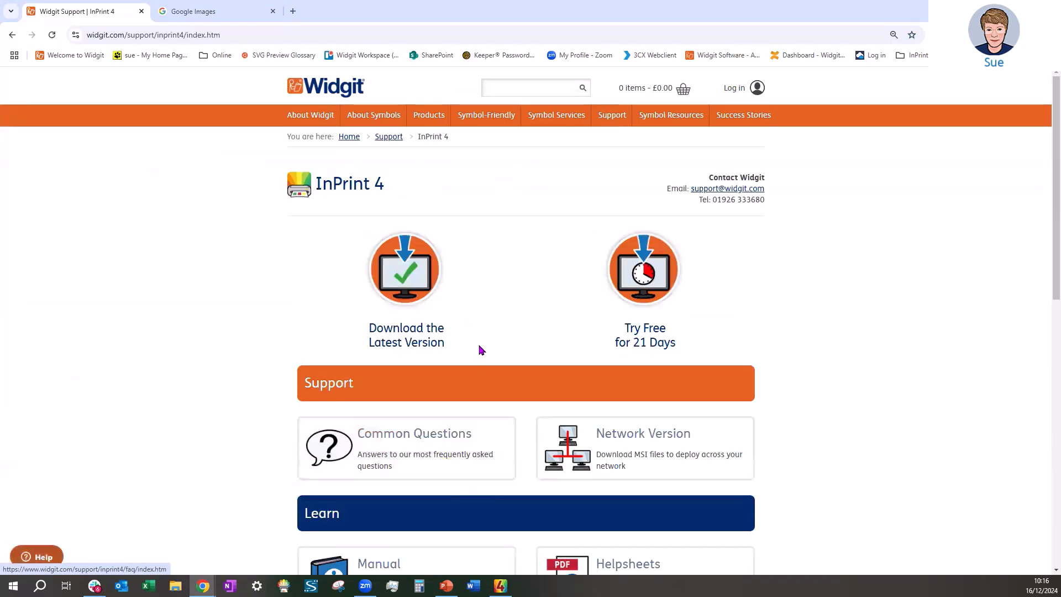
# Open the list of PDF helpsheets from the Learn section of the InPrint 4 support page.
pyautogui.scroll(-3, 478, 294)
pyautogui.scroll(-3, 479, 292)
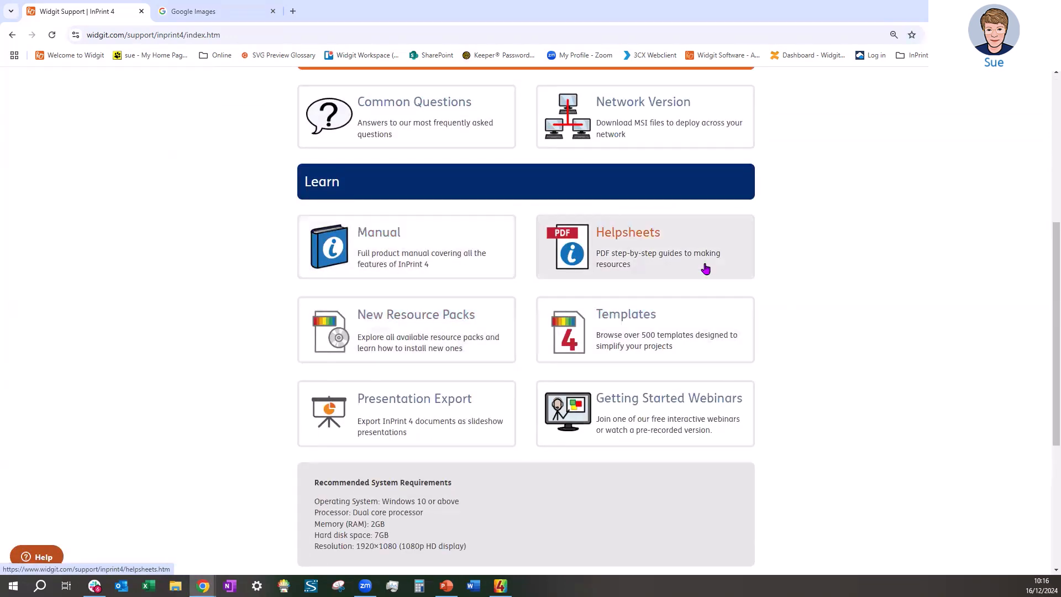
pyautogui.doubleClick(616, 273)
pyautogui.click(618, 252)
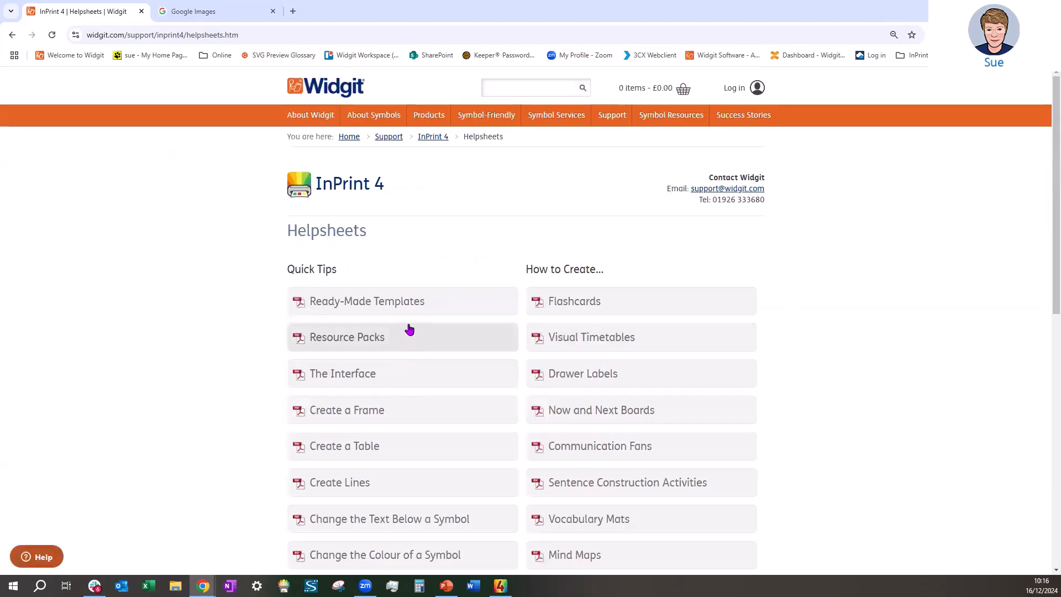
# Look through the helpsheet list, then open and read the "Change the Text Below a Symbol" helpsheet.
pyautogui.scroll(-5, 409, 330)
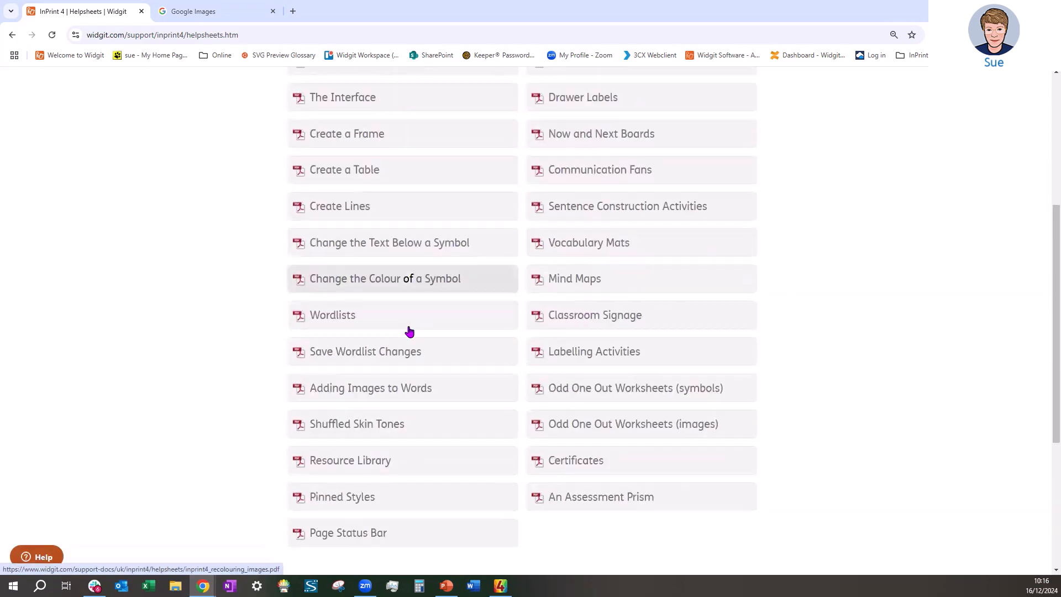
pyautogui.scroll(-2, 409, 331)
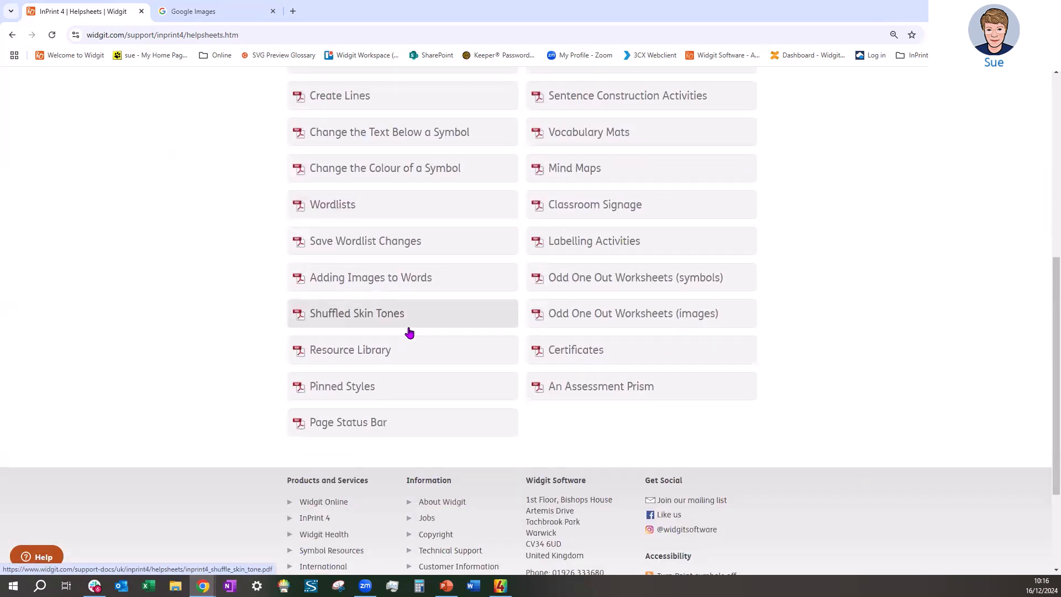
pyautogui.click(379, 135)
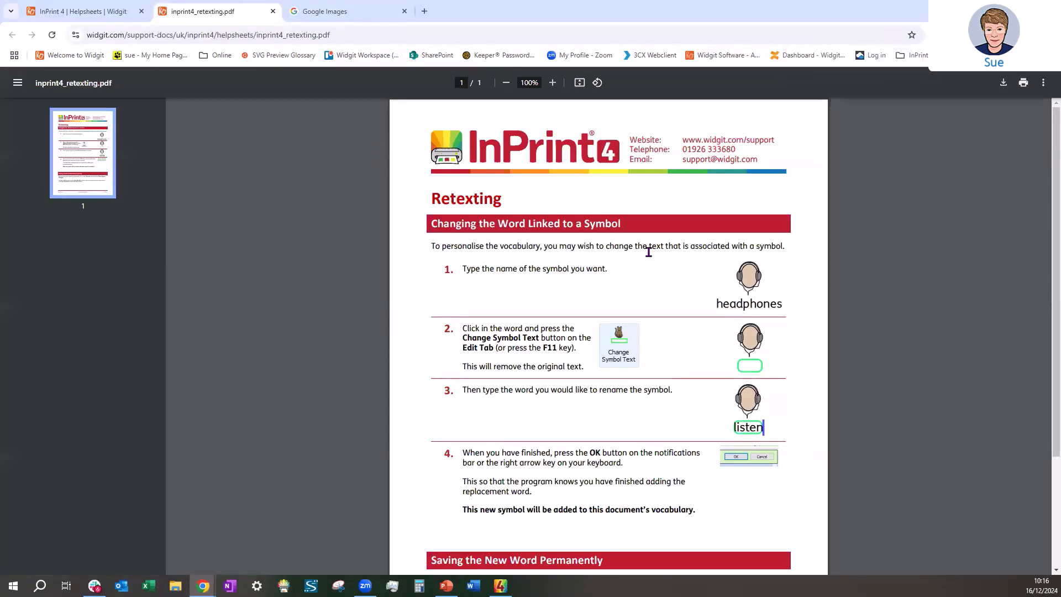
pyautogui.scroll(-2, 648, 251)
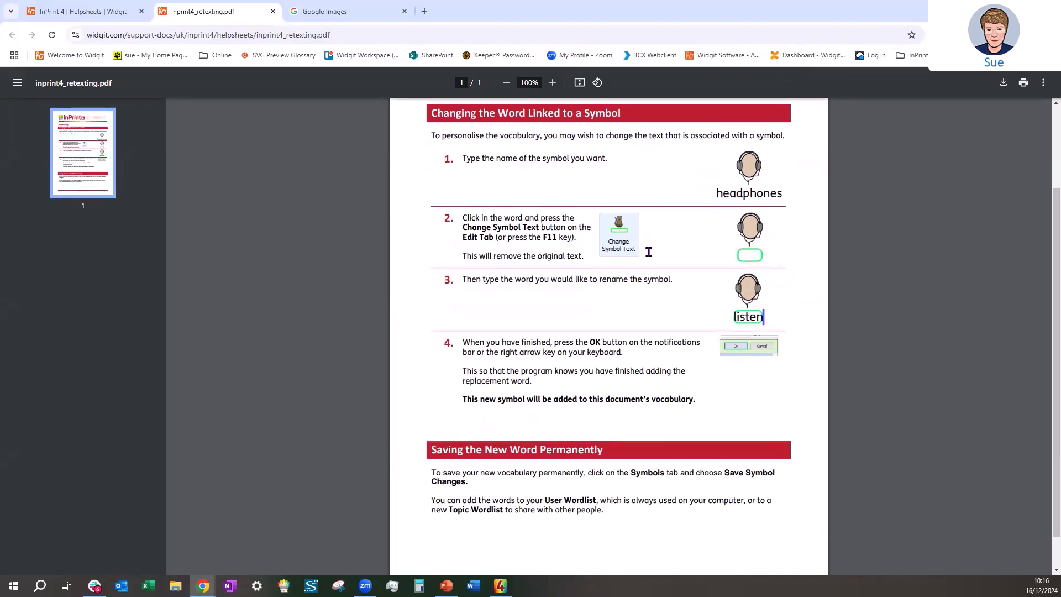
pyautogui.scroll(-1, 648, 251)
pyautogui.scroll(3, 644, 246)
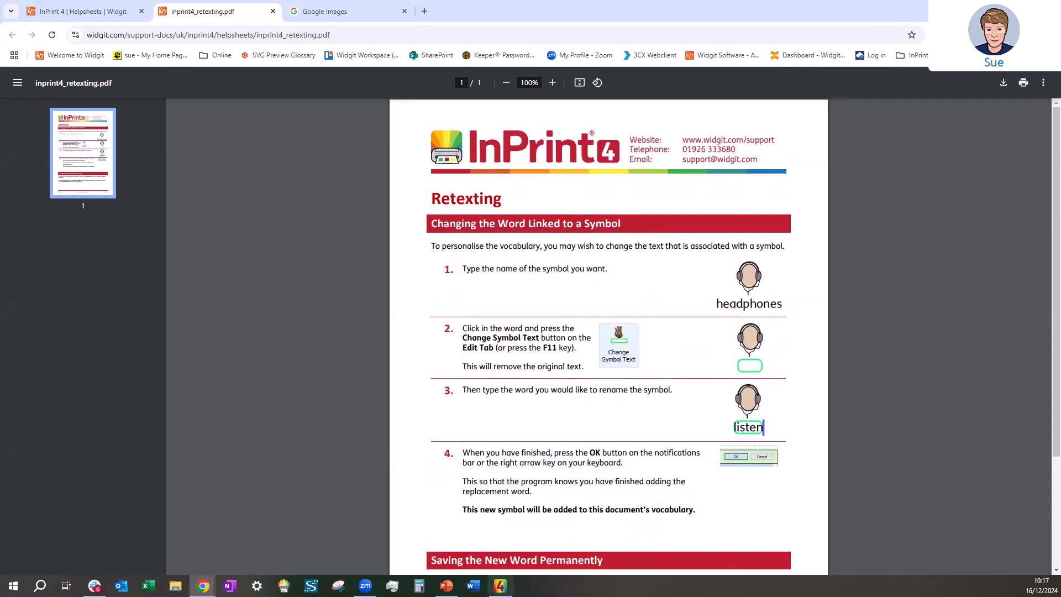
# Switch back to InPrint and create a new document from the 3 x 2 (Landscape) template in the Flashcards folder.
pyautogui.moveTo(500, 586)
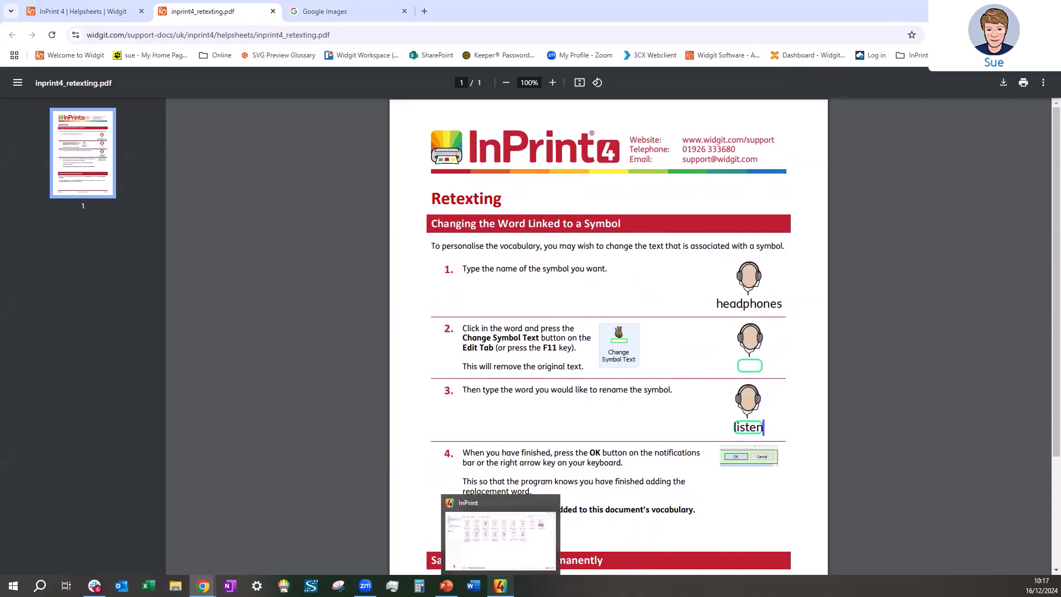
pyautogui.click(504, 561)
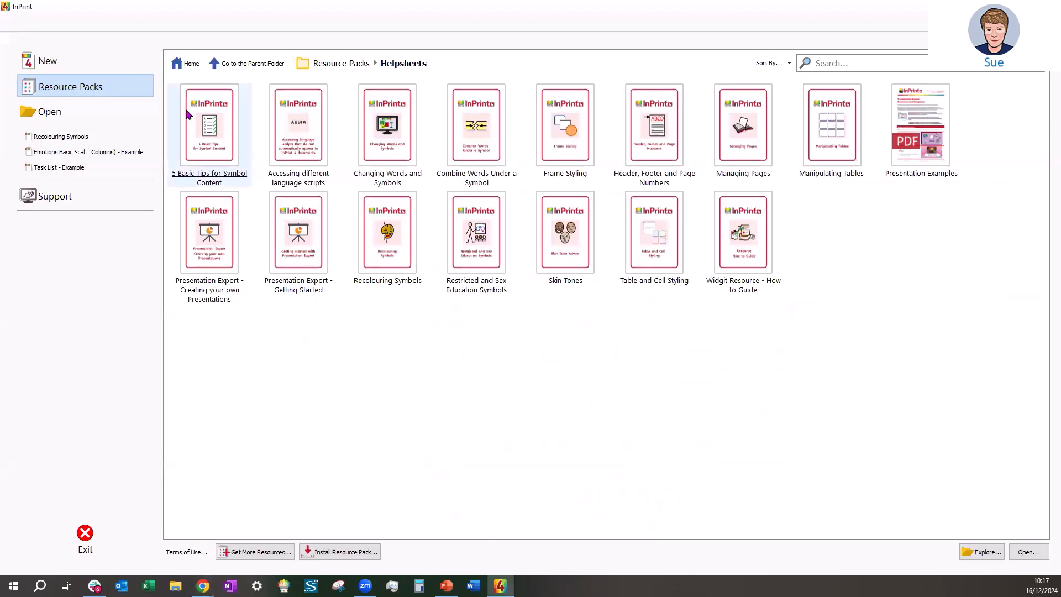
pyautogui.click(65, 69)
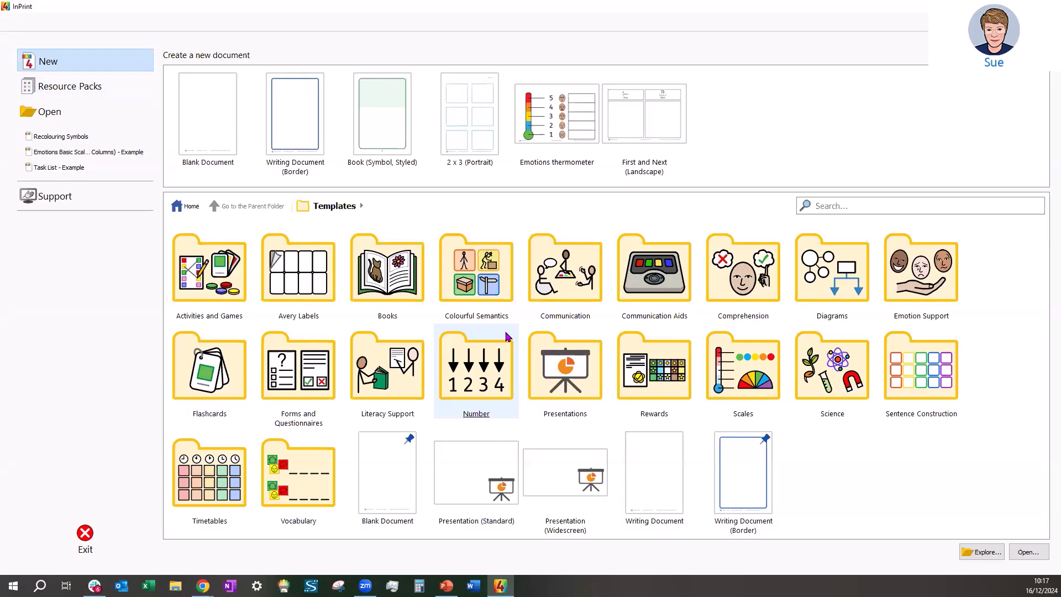
pyautogui.click(226, 373)
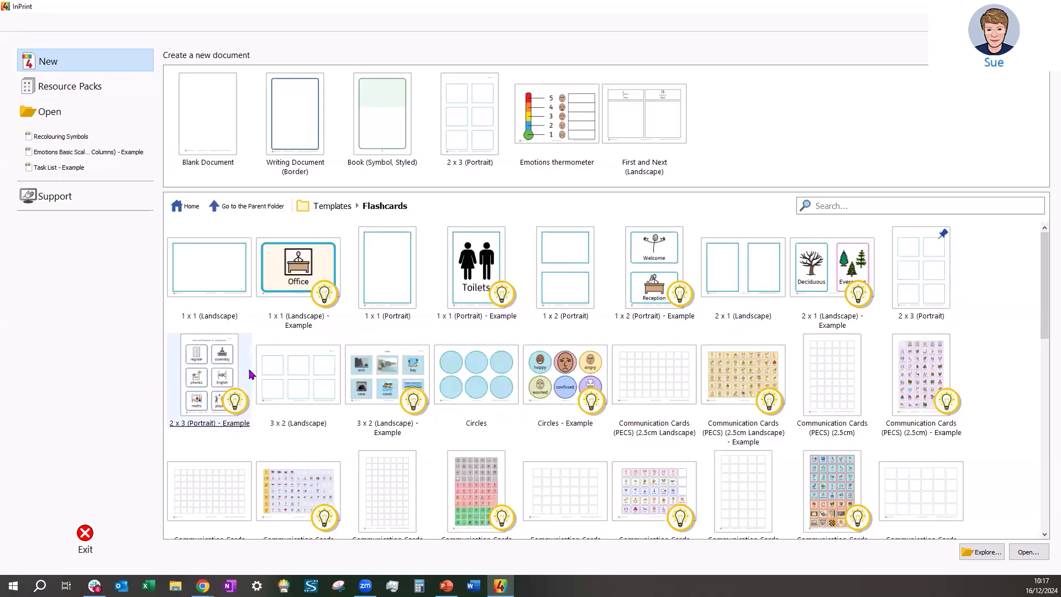
pyautogui.doubleClick(313, 384)
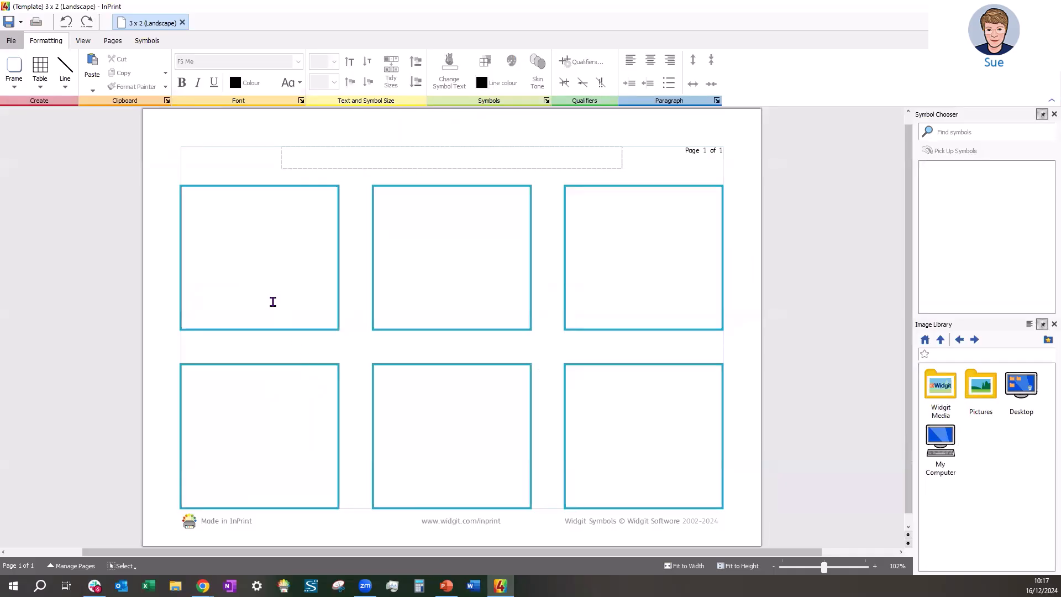
# Fill the first cell of the table with the word "cat" and choose the alternative cat symbol showing its face.
pyautogui.click(273, 304)
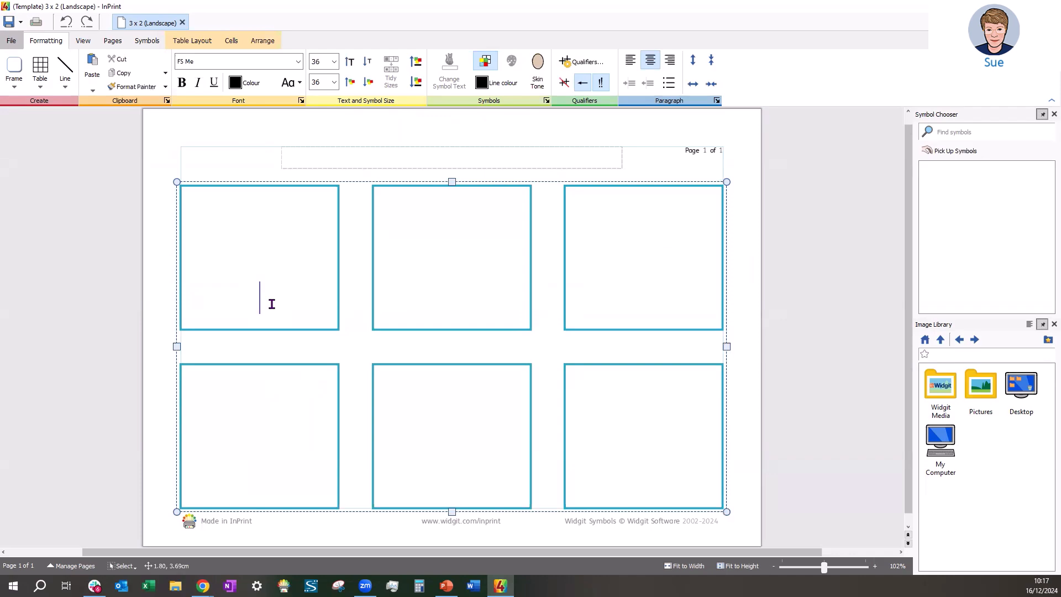
pyautogui.write('cat')
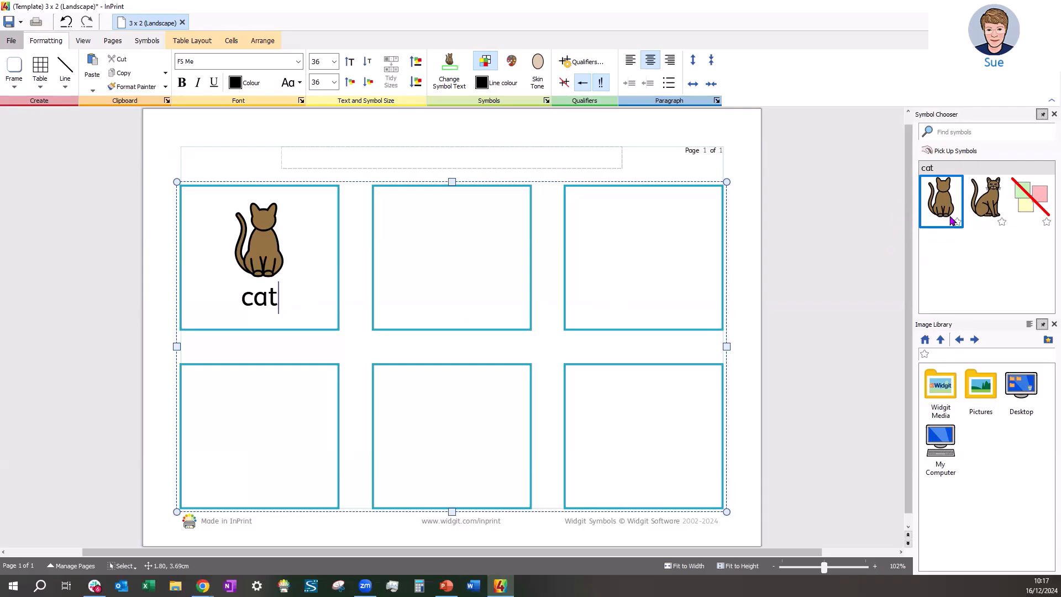
pyautogui.click(992, 208)
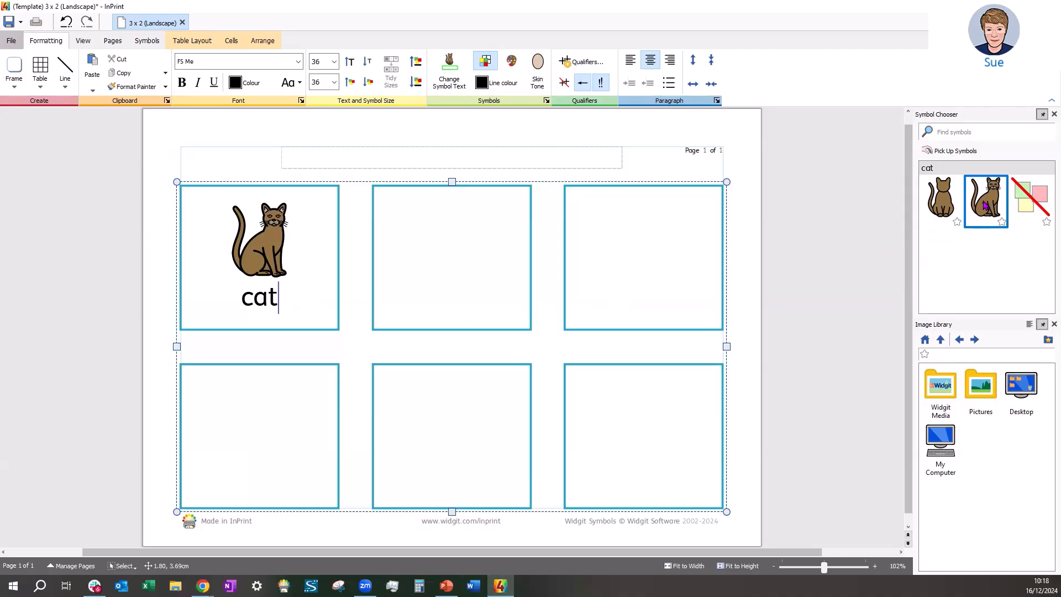
# Fill the second cell of the first row with the symbolised word "dog", then add and remove a line break after it.
pyautogui.click(441, 313)
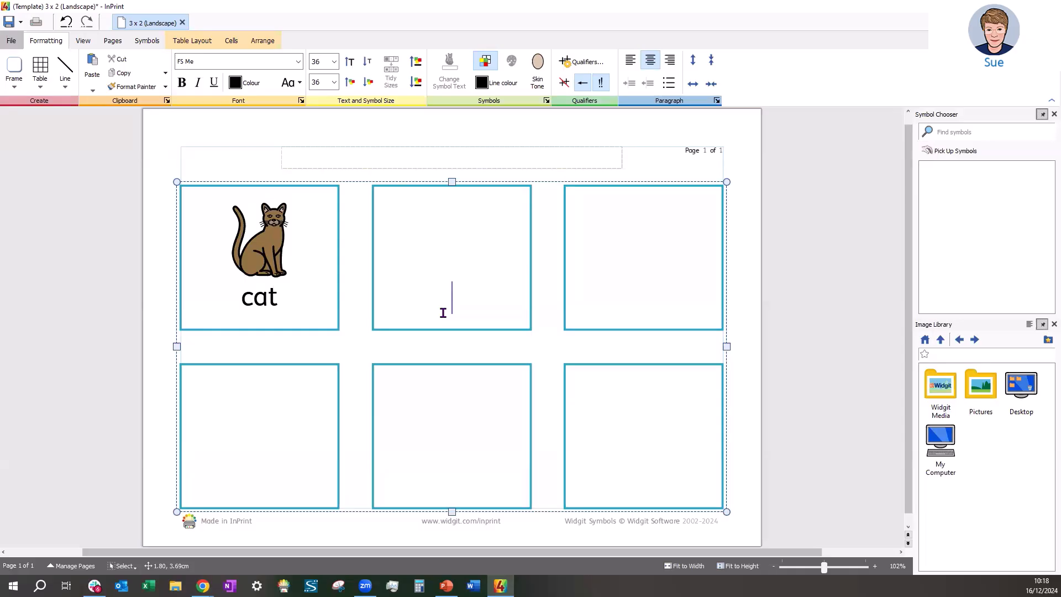
pyautogui.write('dog')
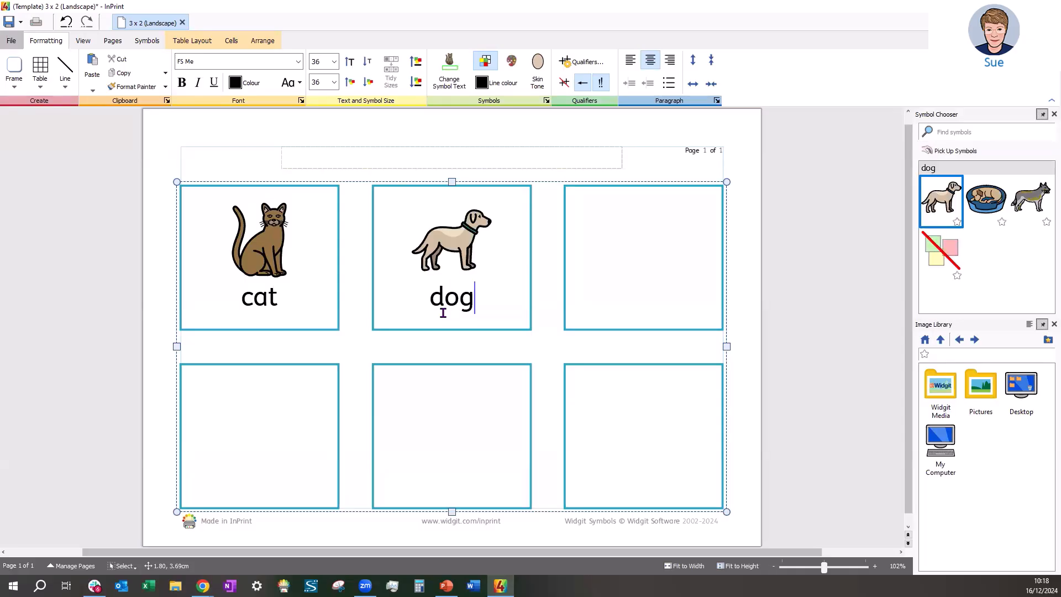
pyautogui.press('Return')
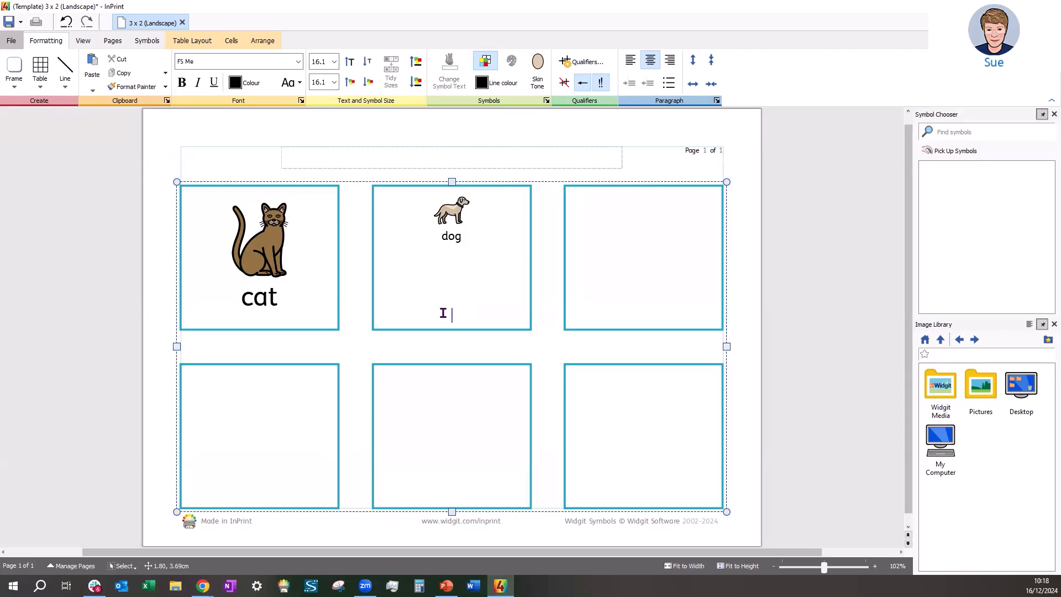
pyautogui.press('BackSpace')
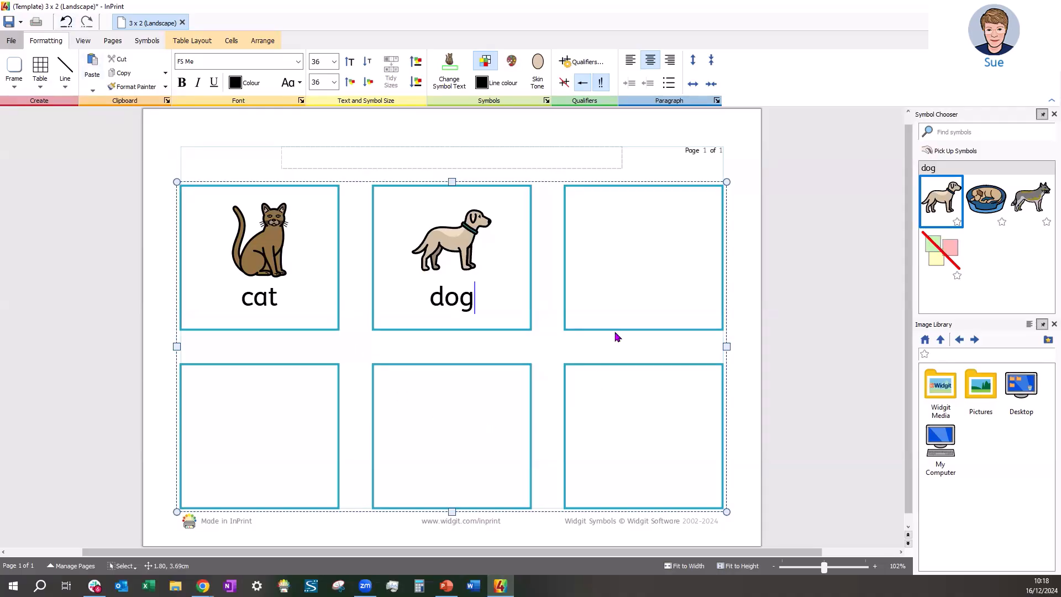
# Fill the first row's third cell with the symbolised word "sit" and the second row's first cell with "quiet".
pyautogui.click(618, 299)
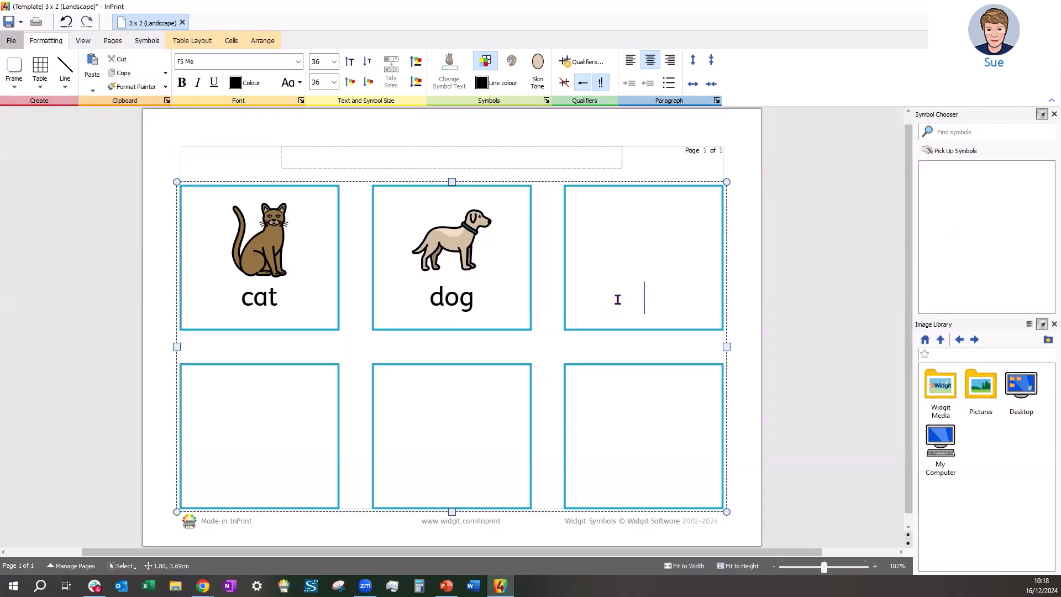
pyautogui.write('sit')
pyautogui.press('Tab')
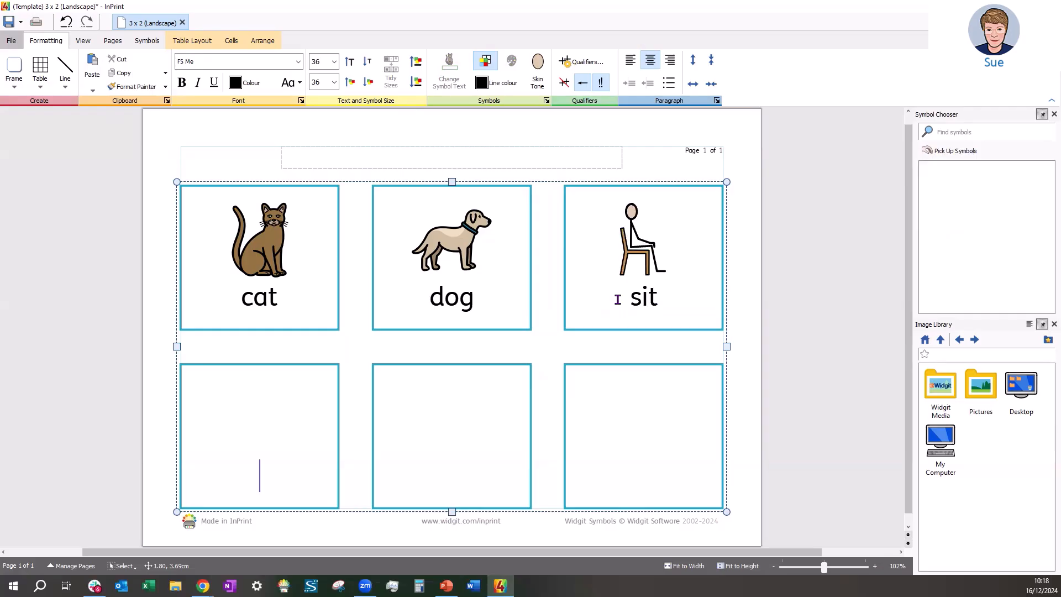
pyautogui.write('quiet')
pyautogui.press('Tab')
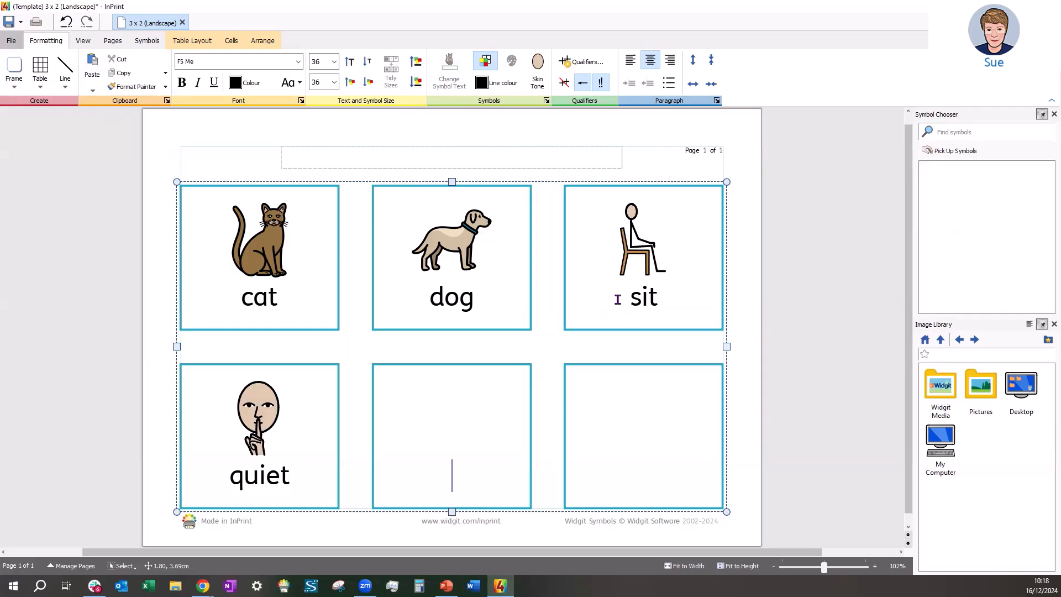
# Fill the second row's middle cell with the title "Mrs" and a surname, and its last cell with the symbolised word "hedgehog".
pyautogui.write('Mr')
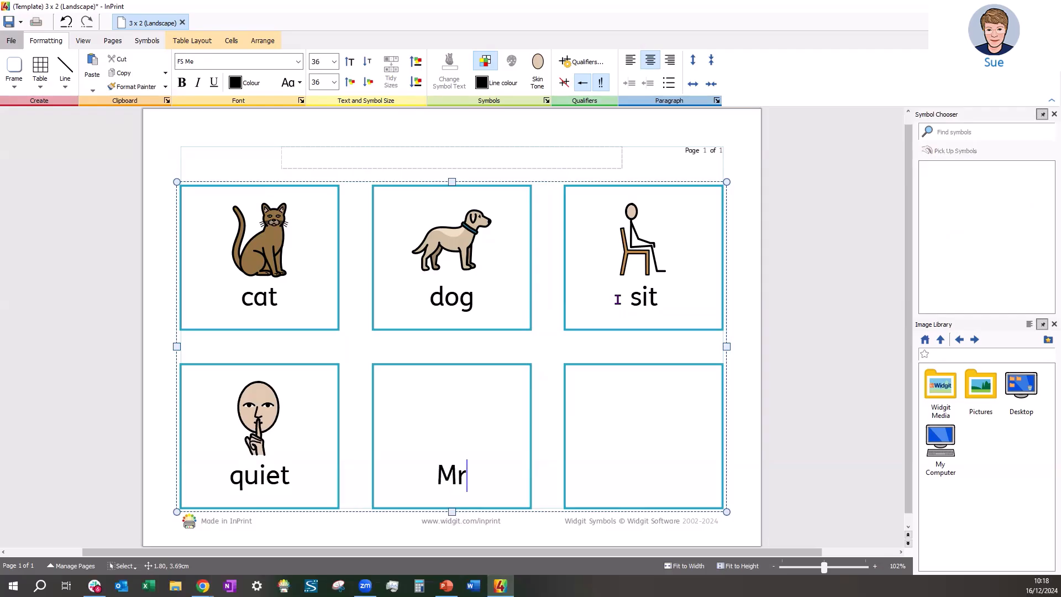
pyautogui.write('s Gra')
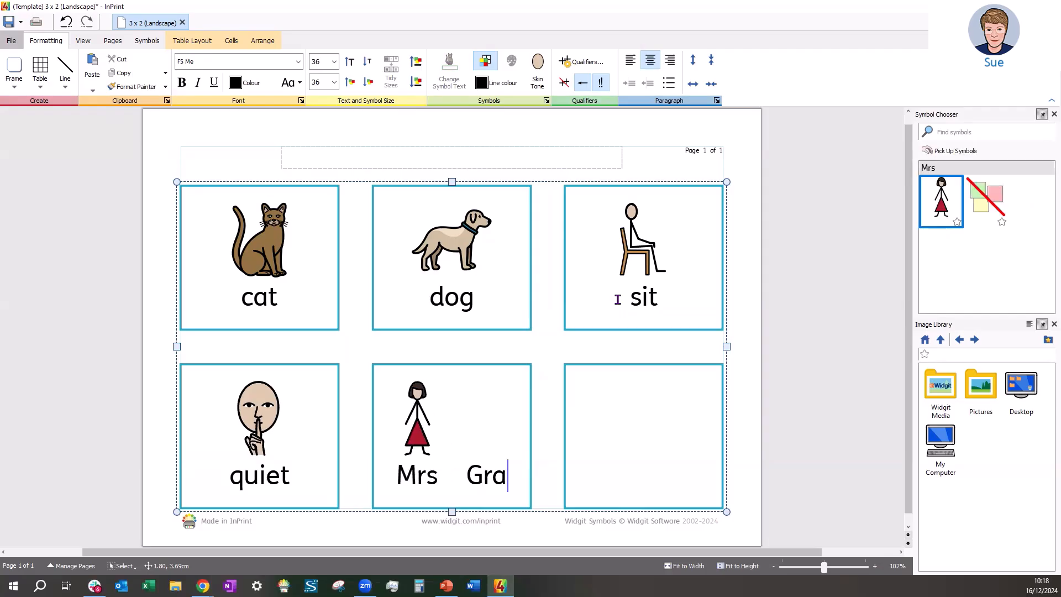
pyautogui.write('yson')
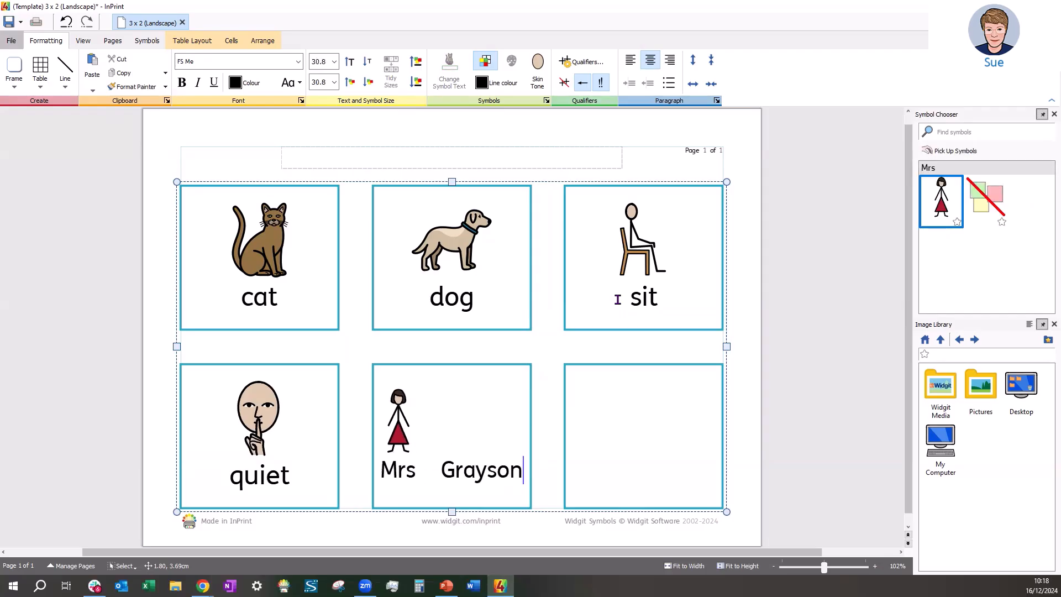
pyautogui.press('Tab')
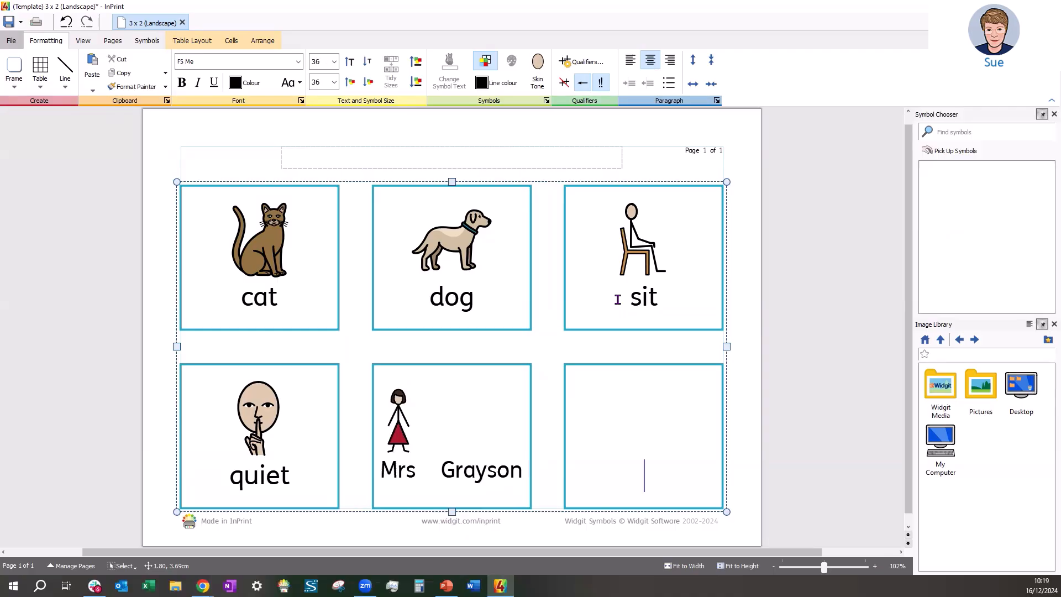
pyautogui.write('hedgeh')
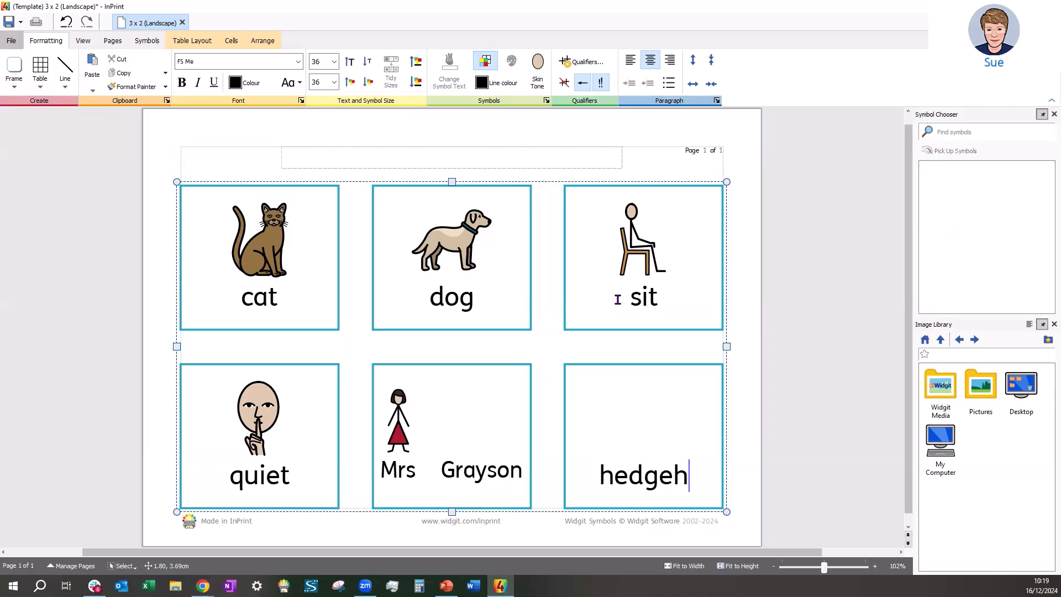
pyautogui.write('og')
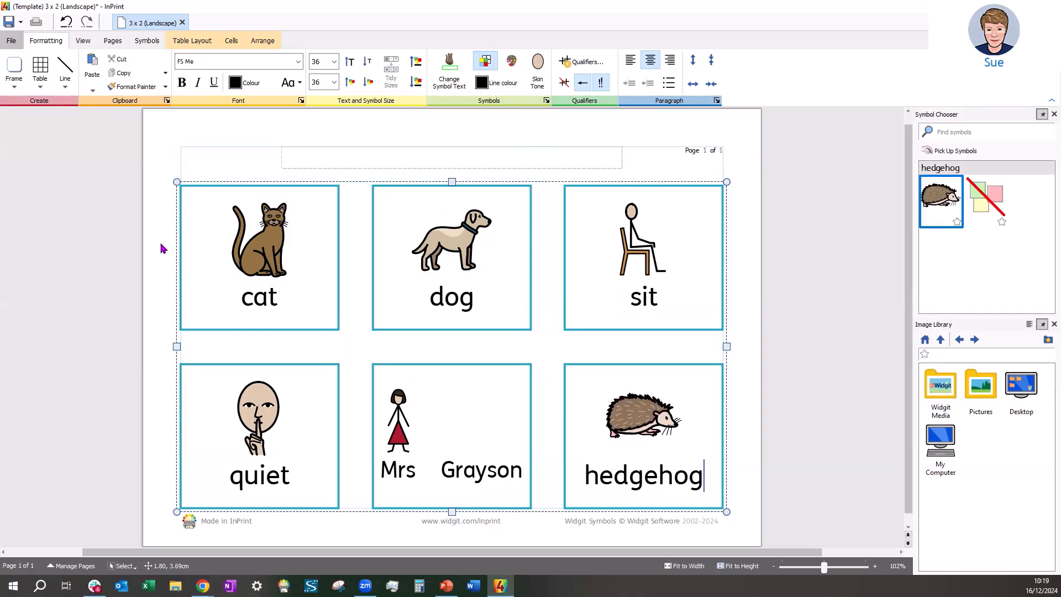
# Change the text under the cat symbol to "Vanilla" while keeping the symbol.
pyautogui.click(269, 298)
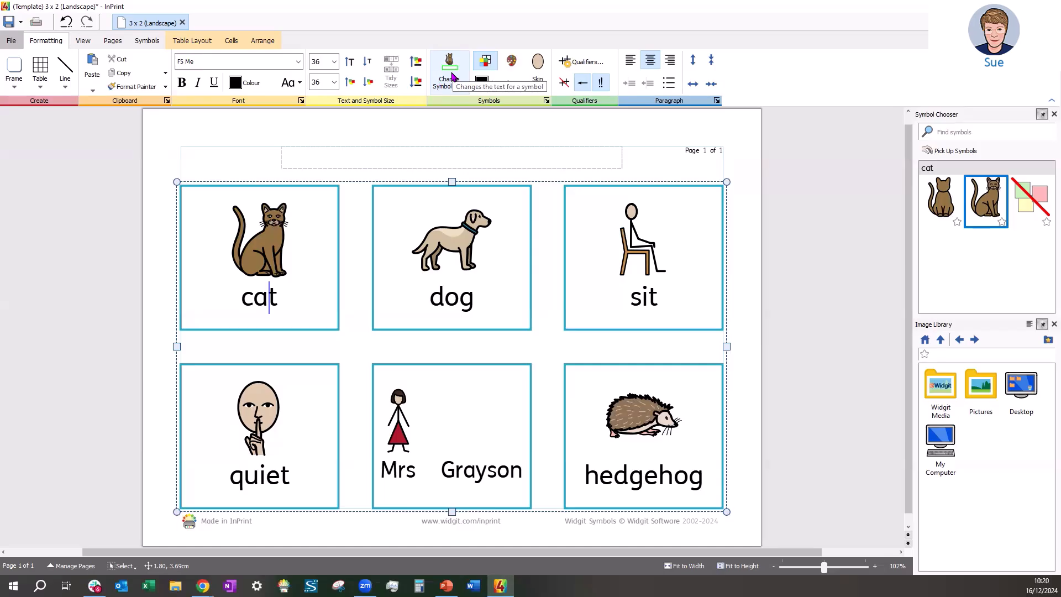
pyautogui.click(452, 76)
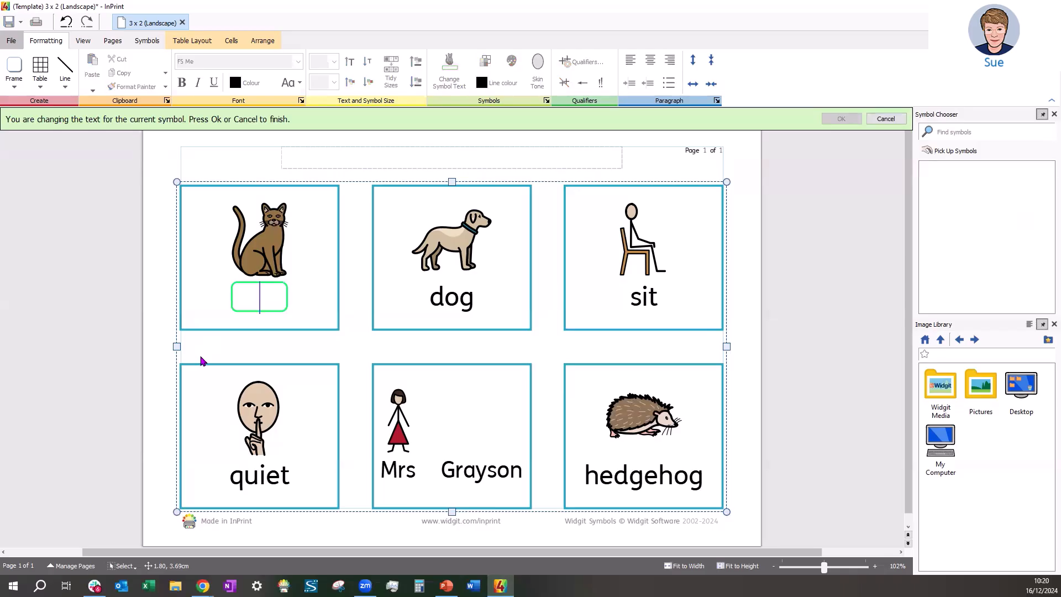
pyautogui.write('Vanilla')
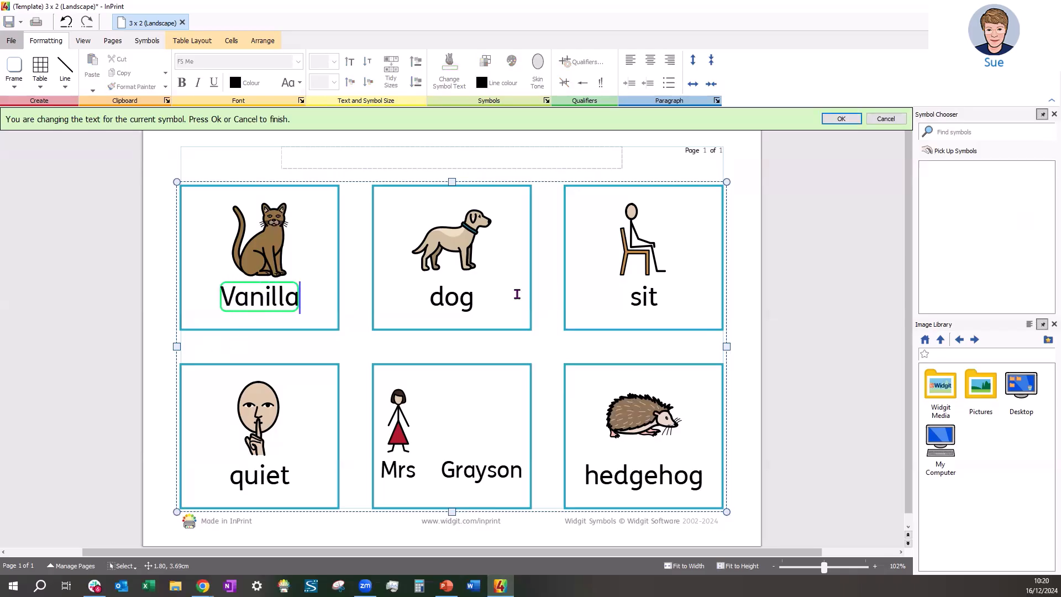
pyautogui.click(848, 120)
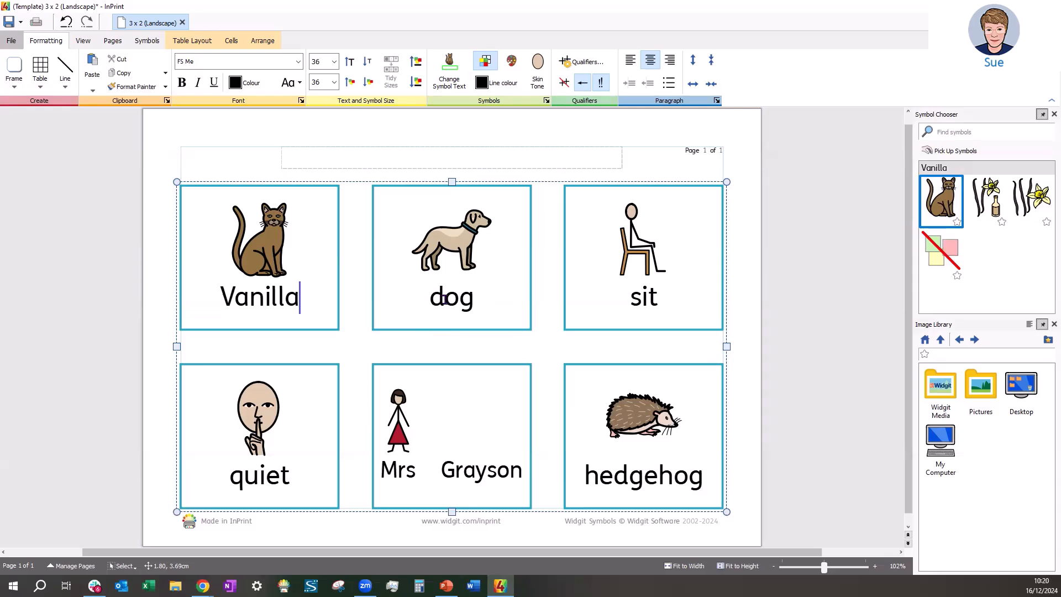
# Search the symbols for "collie" and replace the picture above "dog" with the black-and-white collie symbol.
pyautogui.click(445, 299)
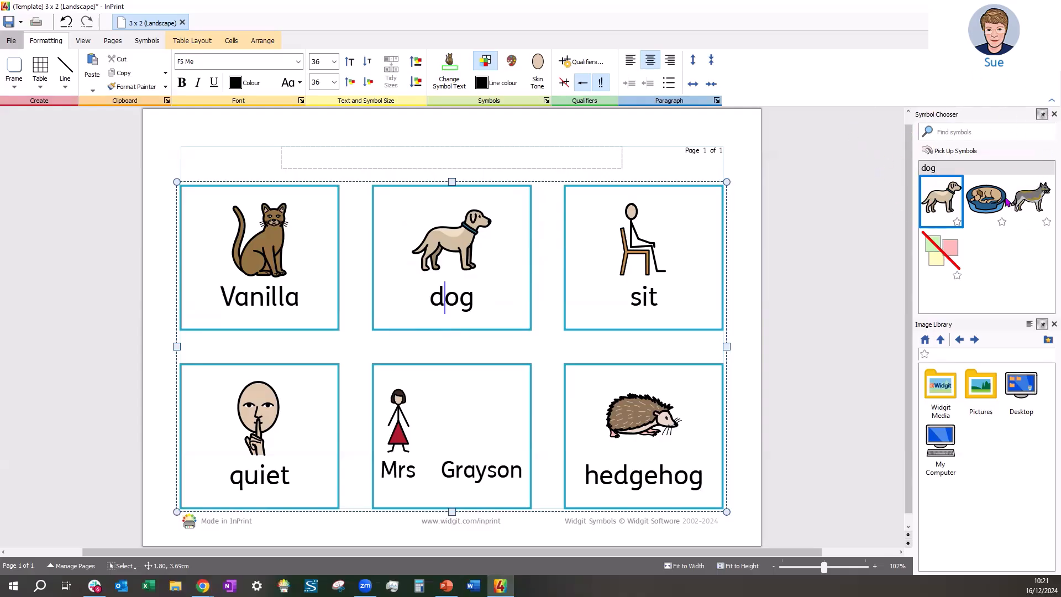
pyautogui.click(953, 131)
pyautogui.write('collie')
pyautogui.press('Return')
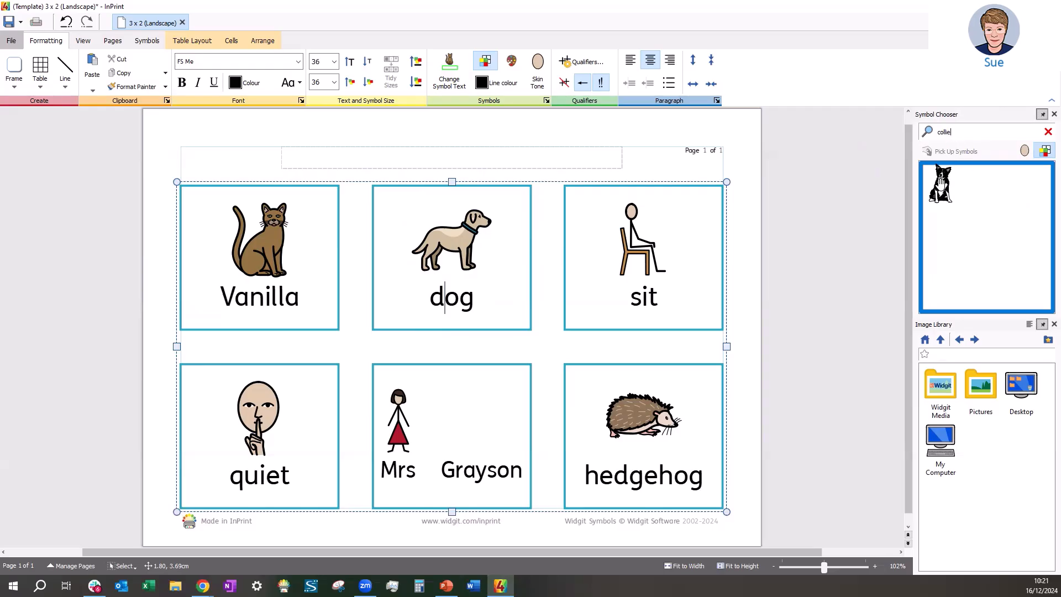
pyautogui.moveTo(942, 182); pyautogui.dragTo(482, 232)
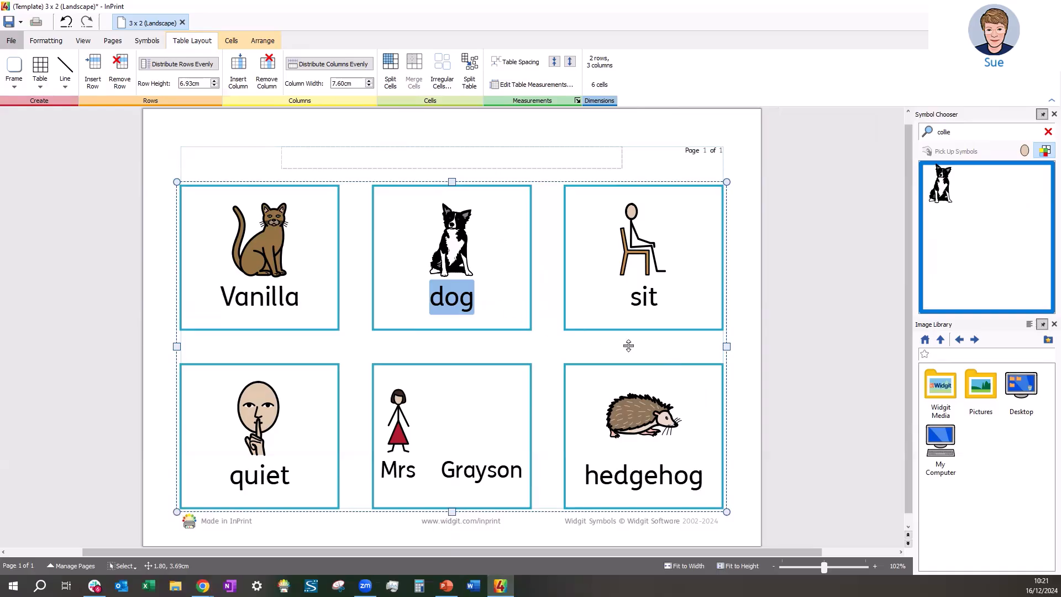
# Choose the cross-legged symbol for "sit" and recolour its top bright blue, its trousers grey and its shoes black.
pyautogui.click(642, 299)
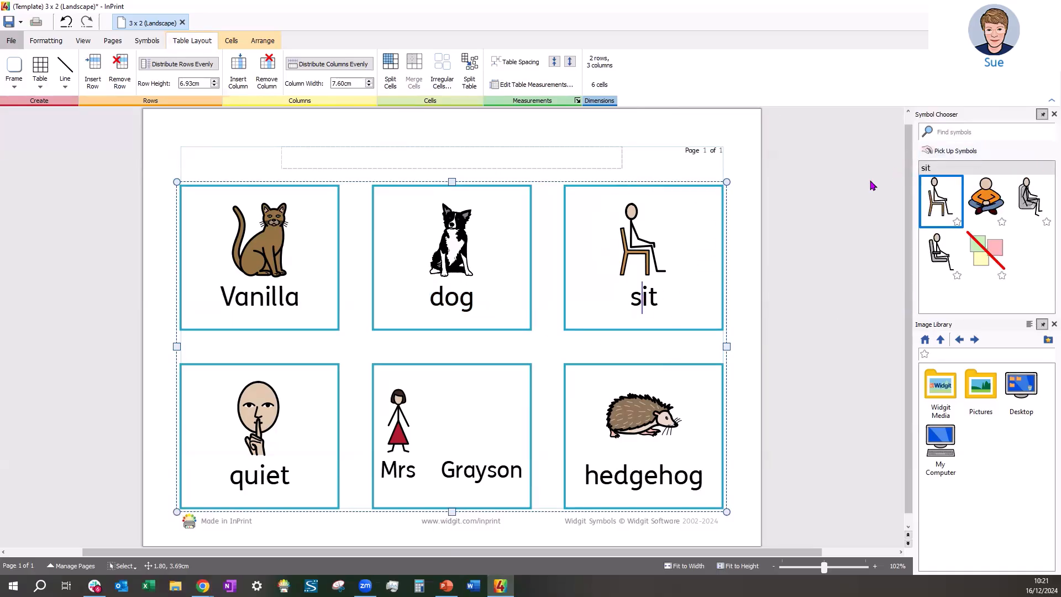
pyautogui.click(992, 202)
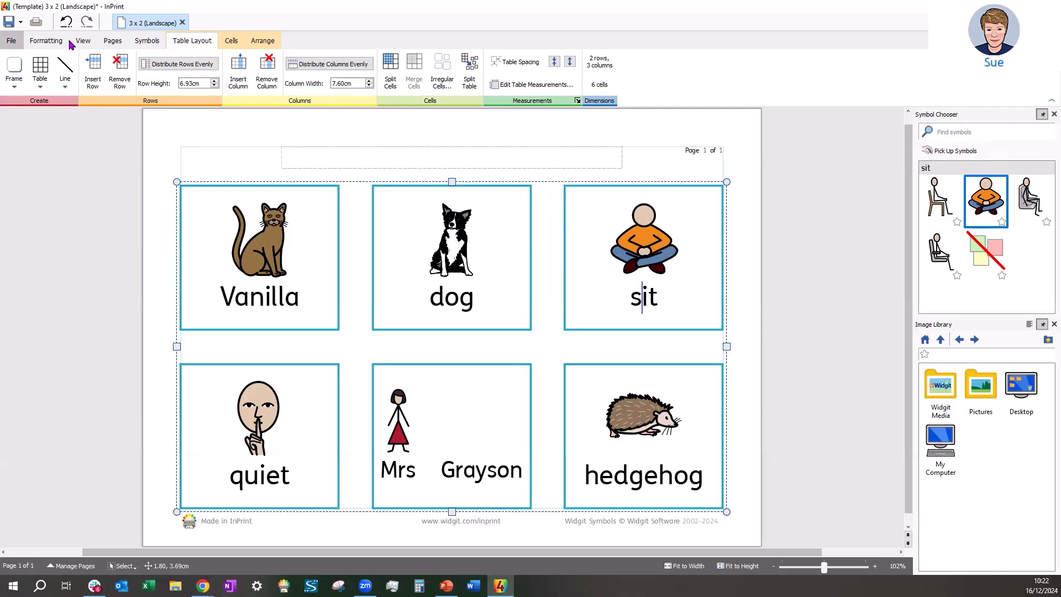
pyautogui.click(45, 43)
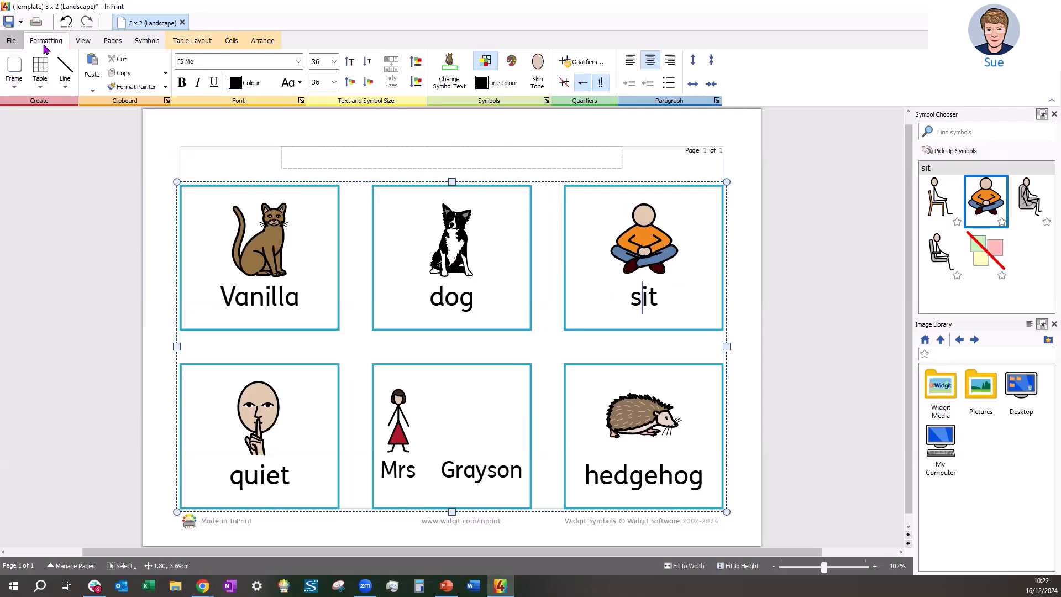
pyautogui.click(511, 66)
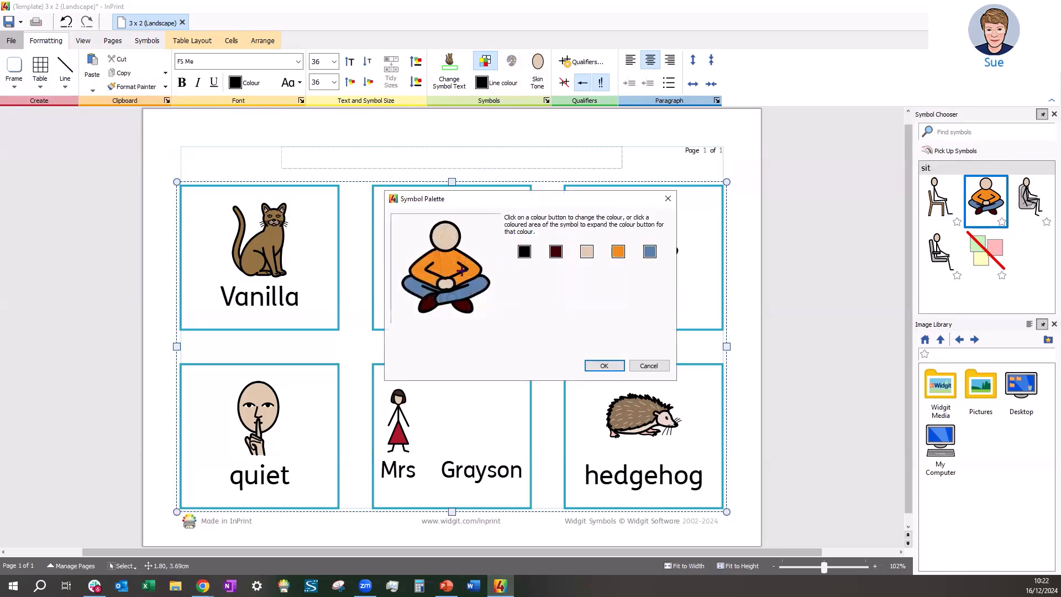
pyautogui.click(618, 252)
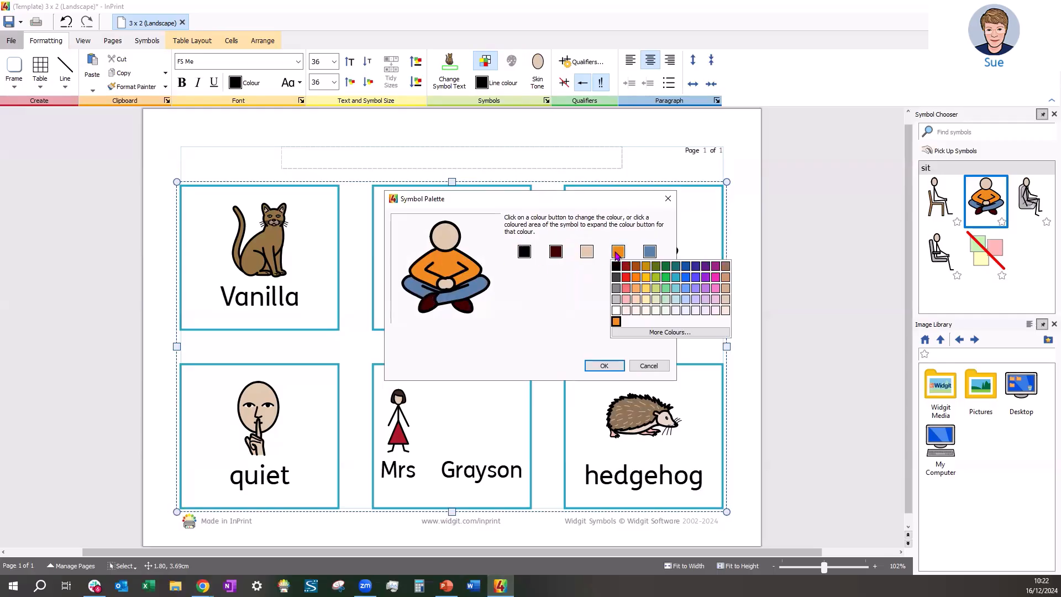
pyautogui.click(687, 280)
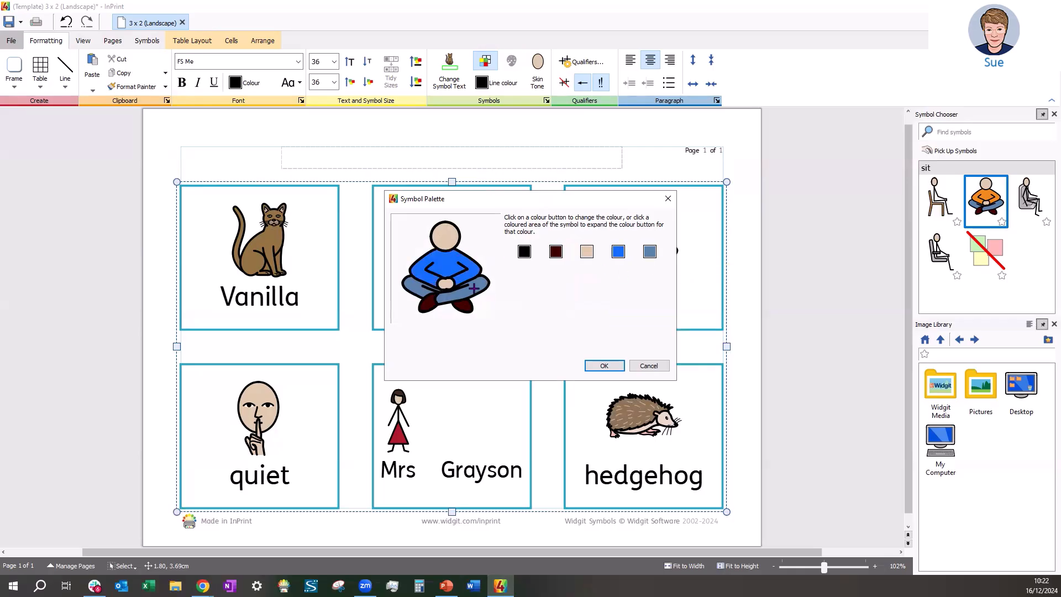
pyautogui.click(650, 252)
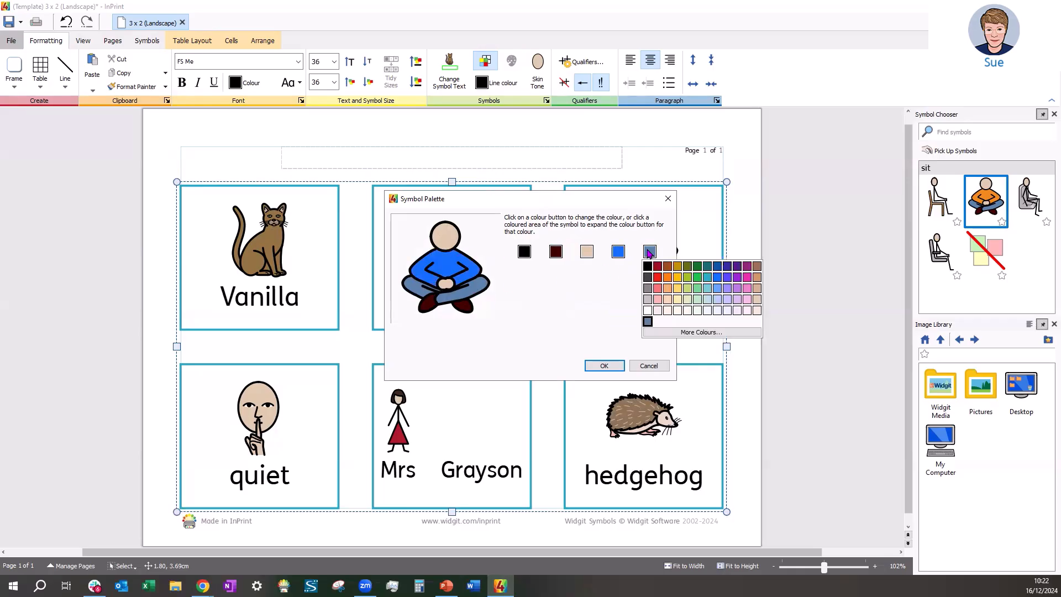
pyautogui.click(647, 288)
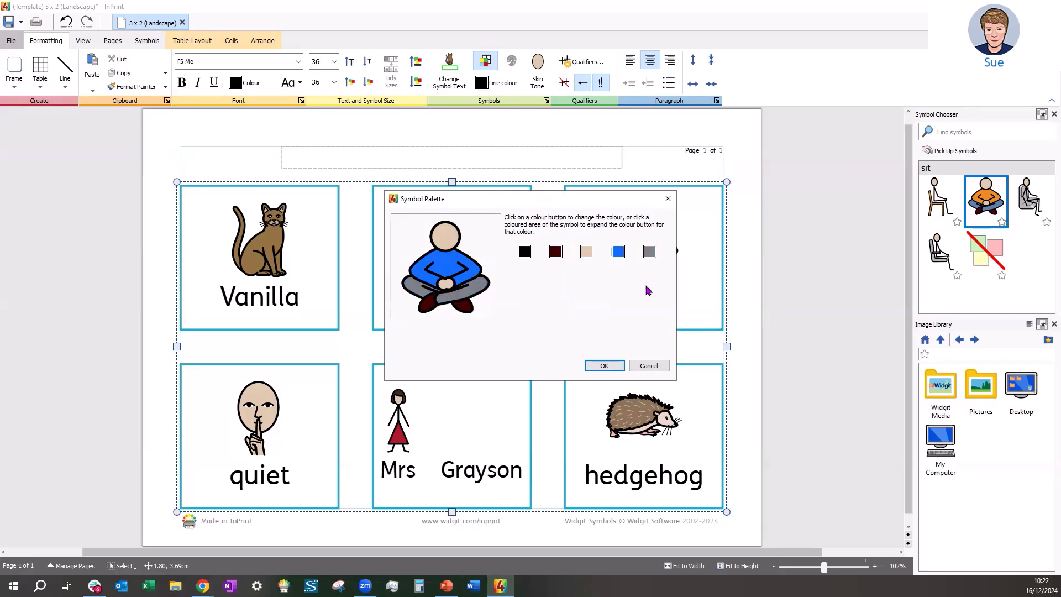
pyautogui.click(556, 254)
pyautogui.click(553, 267)
pyautogui.click(602, 365)
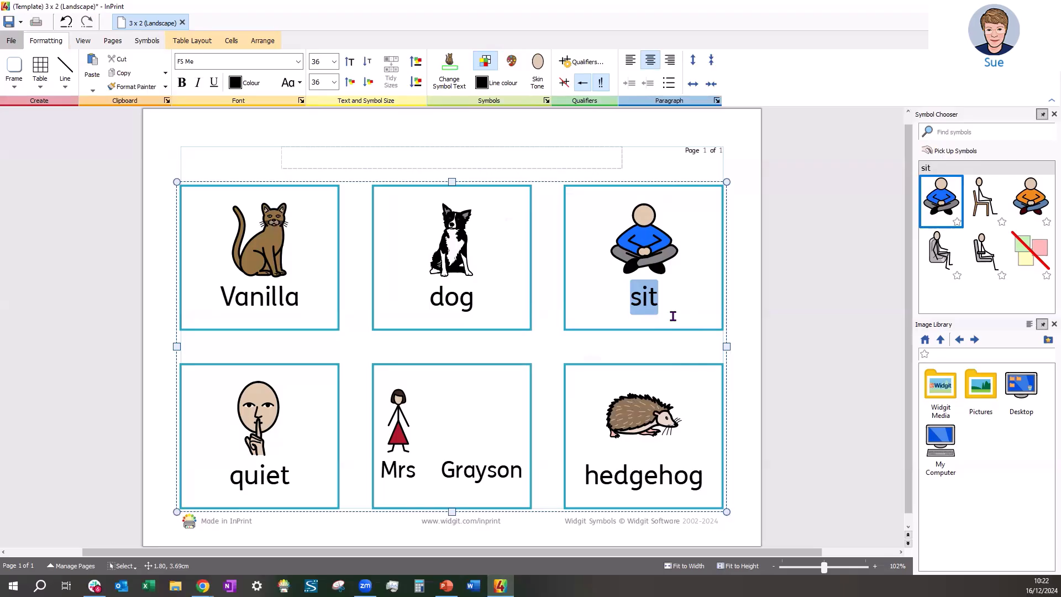
# Change the skin tone of the "quiet" symbol to the second-darkest tone.
pyautogui.click(258, 482)
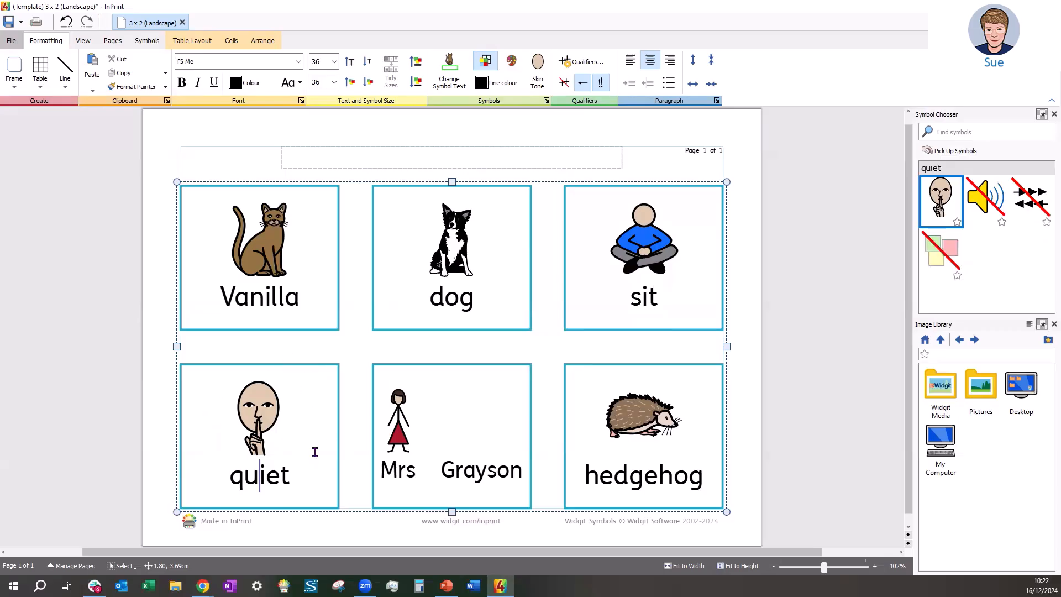
pyautogui.click(538, 67)
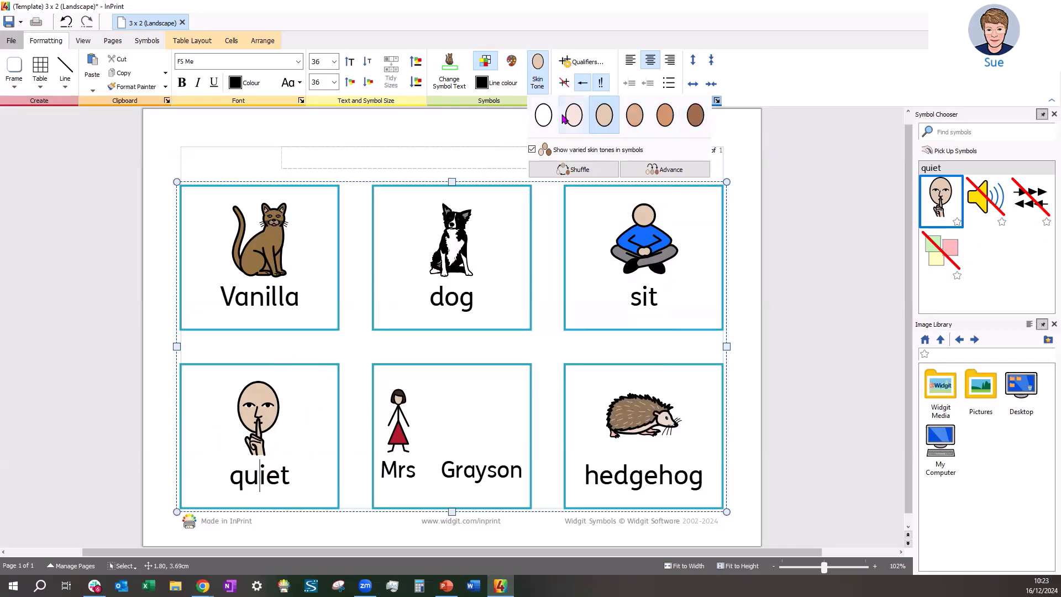
pyautogui.click(668, 122)
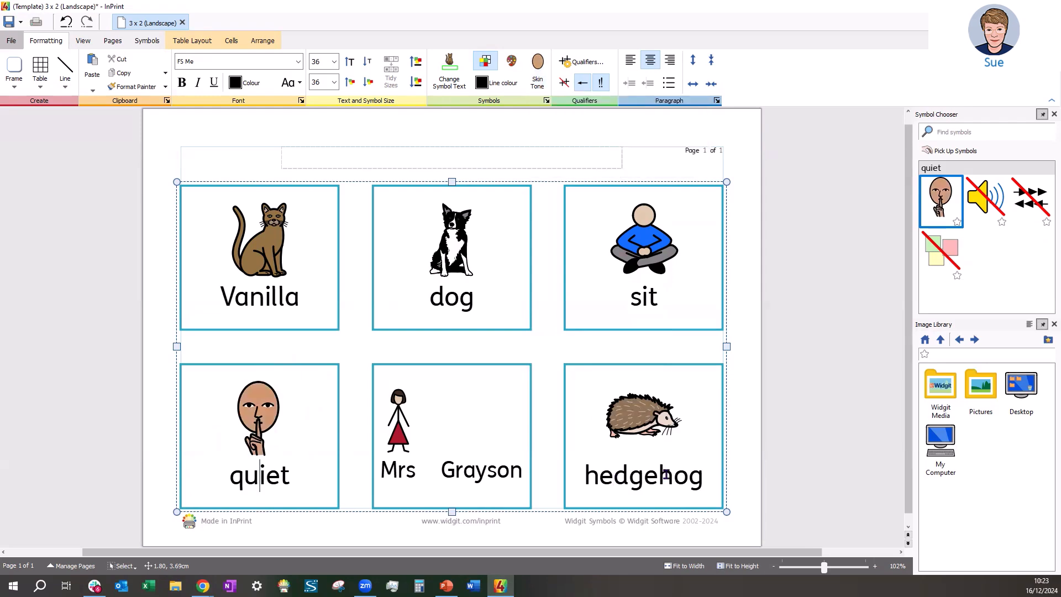
# Replace the word "hedgehog" in the second row's last cell with the symbolised word "crowd".
pyautogui.moveTo(706, 480); pyautogui.dragTo(665, 478)
pyautogui.moveTo(588, 476); pyautogui.dragTo(576, 480)
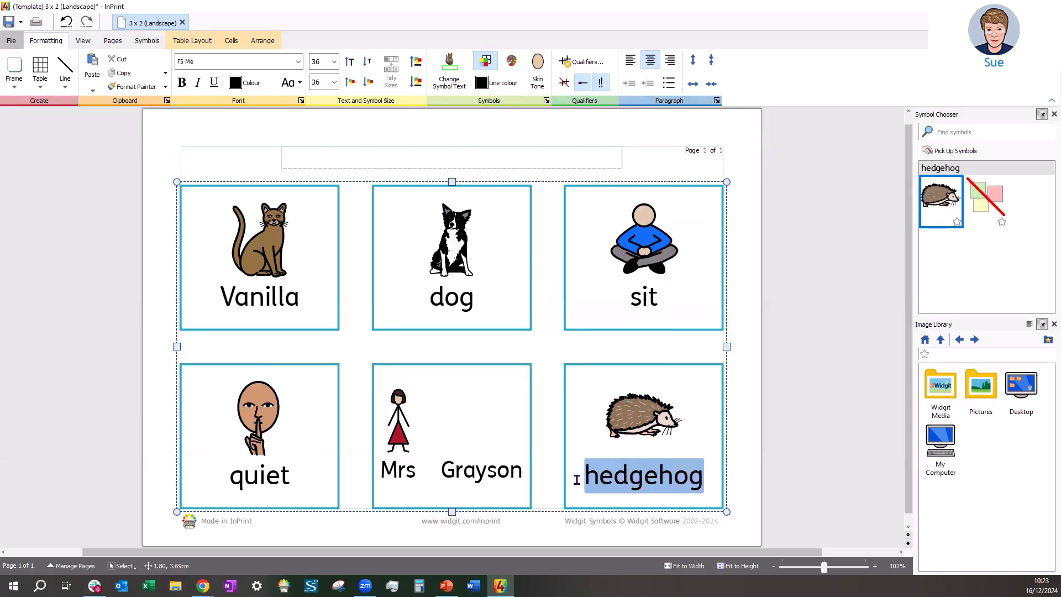
pyautogui.press('BackSpace')
pyautogui.write('crowd')
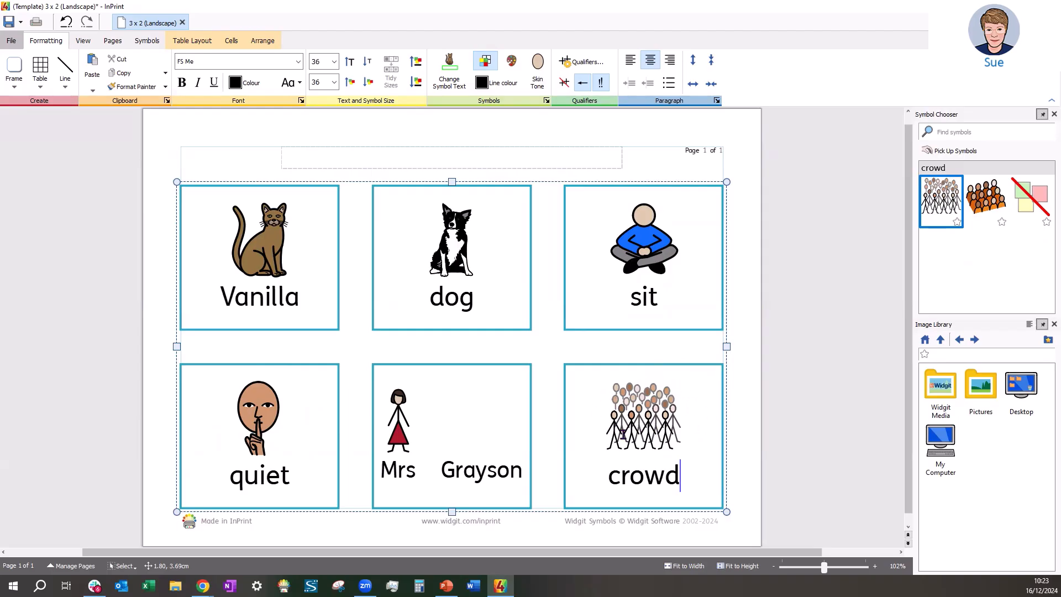
# Turn off varied skin tones for the "crowd" symbol and apply the darkest skin tone.
pyautogui.click(648, 477)
pyautogui.click(538, 74)
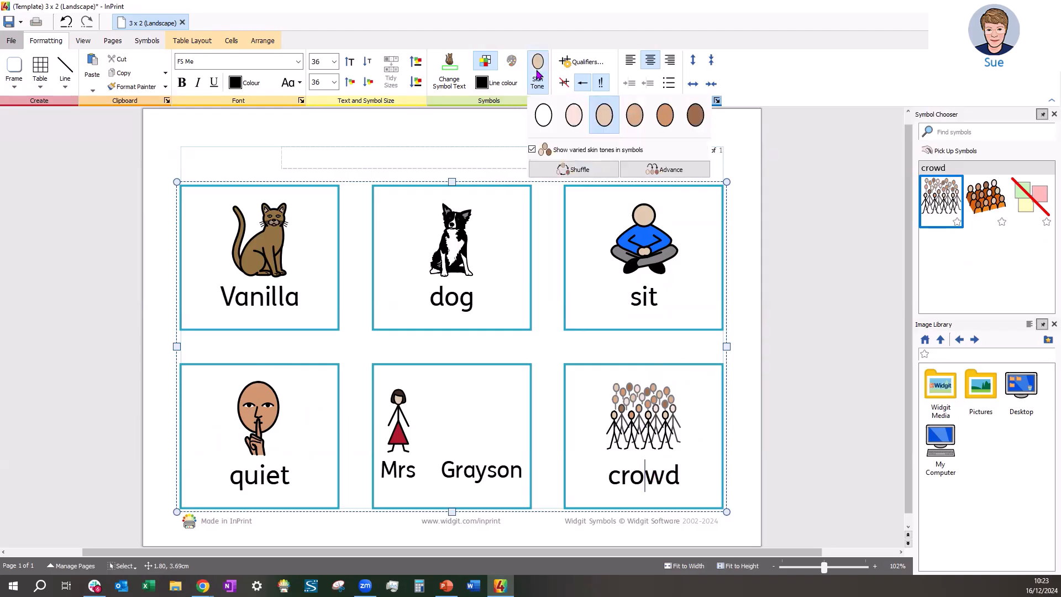
pyautogui.click(531, 150)
pyautogui.click(695, 116)
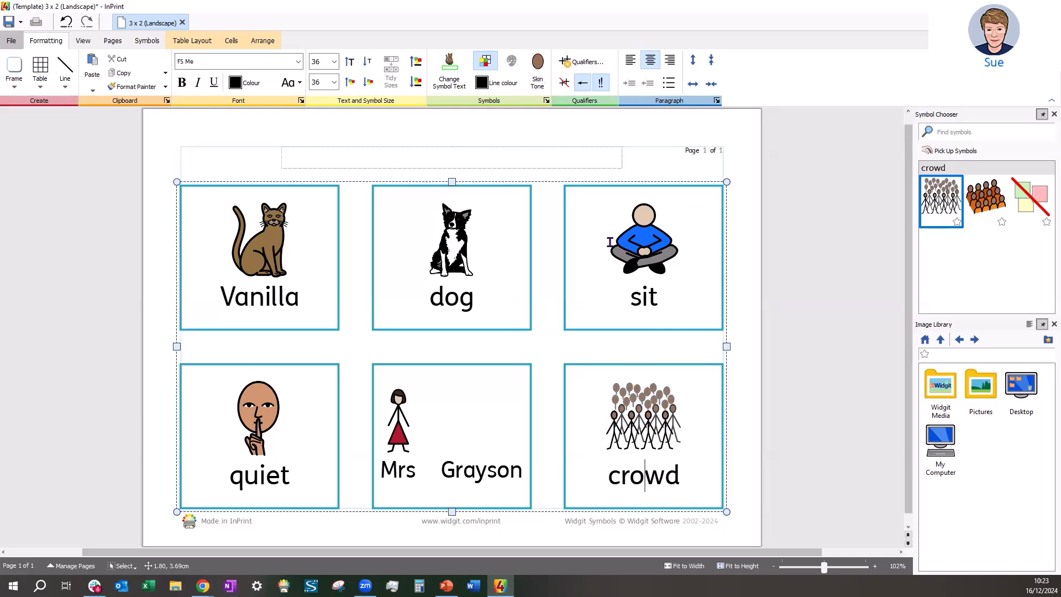
# Turn varied skin tones back on for the "crowd" symbol, then deselect the table.
pyautogui.click(539, 85)
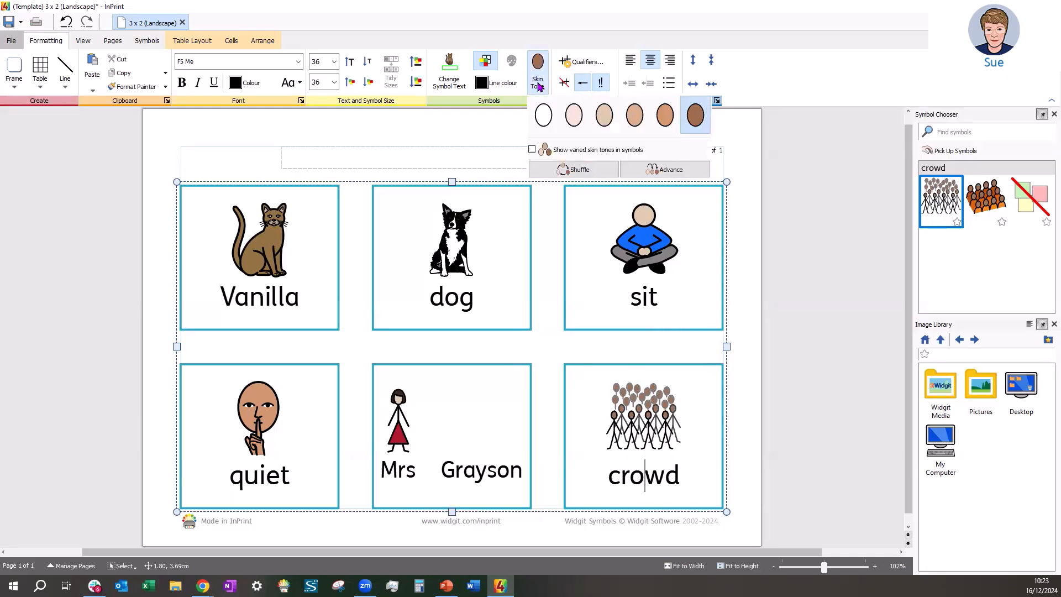
pyautogui.click(532, 150)
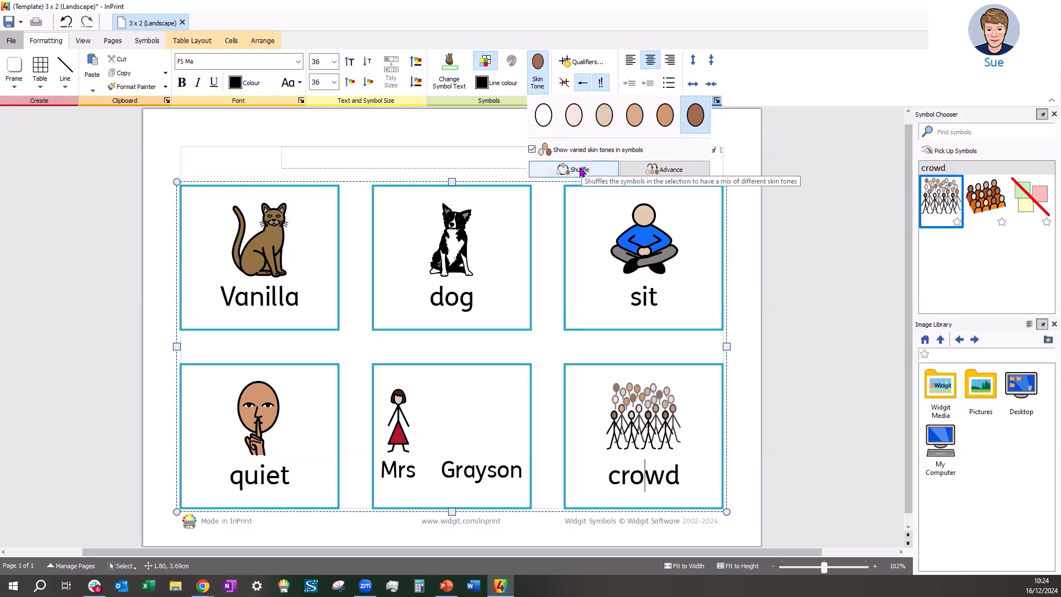
pyautogui.click(823, 301)
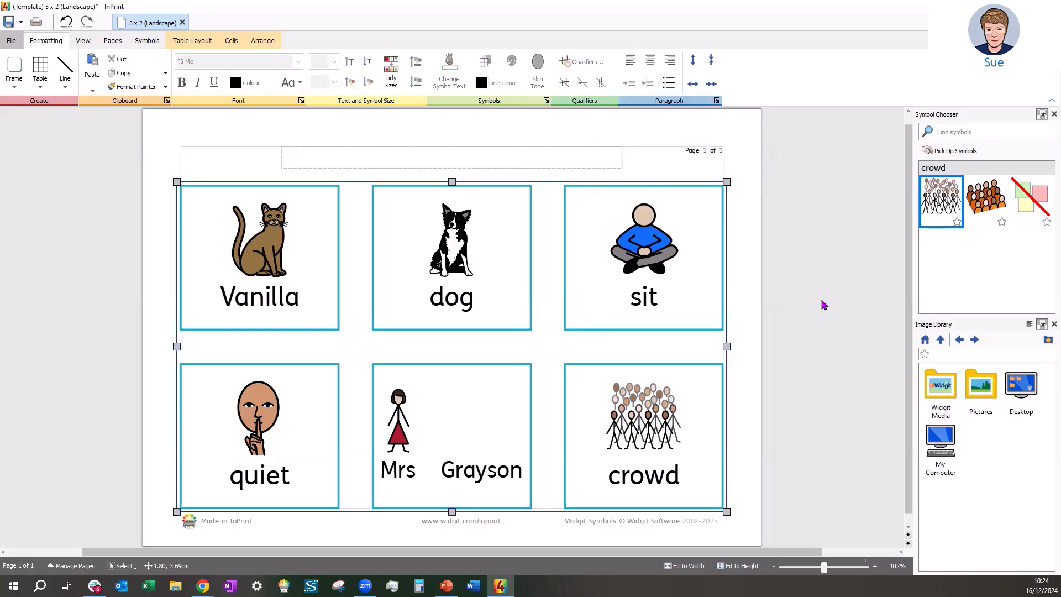
pyautogui.click(820, 301)
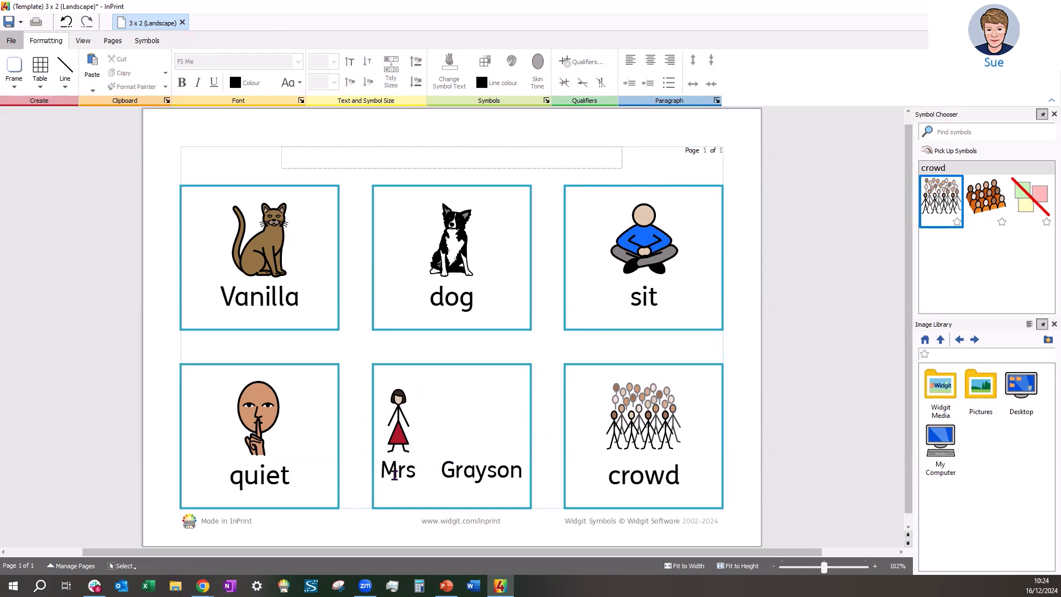
# Set the "Mrs" symbol for the whole title and surname in the second row's middle cell.
pyautogui.moveTo(376, 471); pyautogui.dragTo(520, 473)
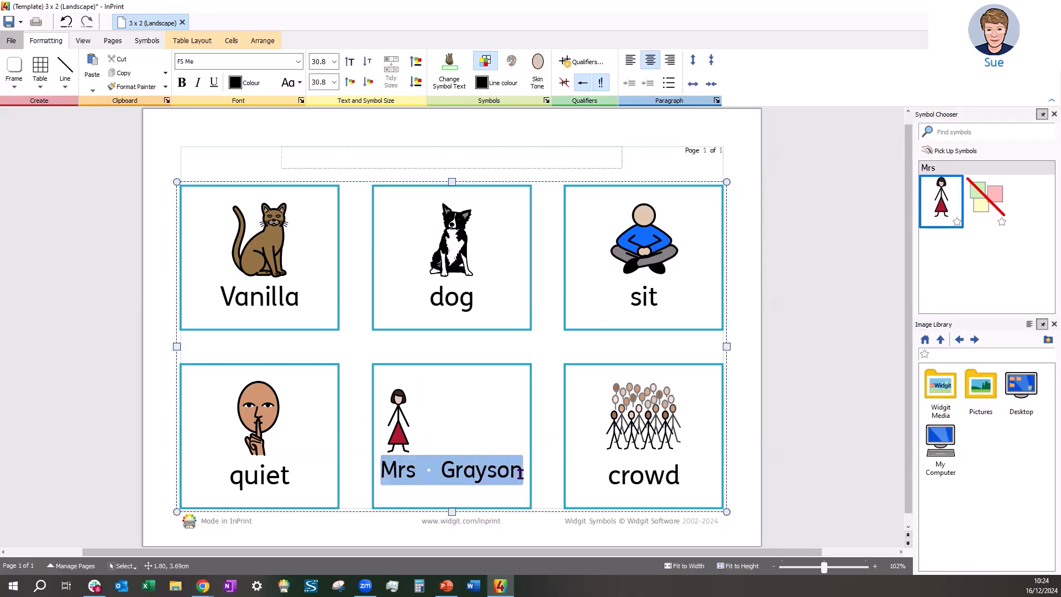
pyautogui.rightClick(396, 435)
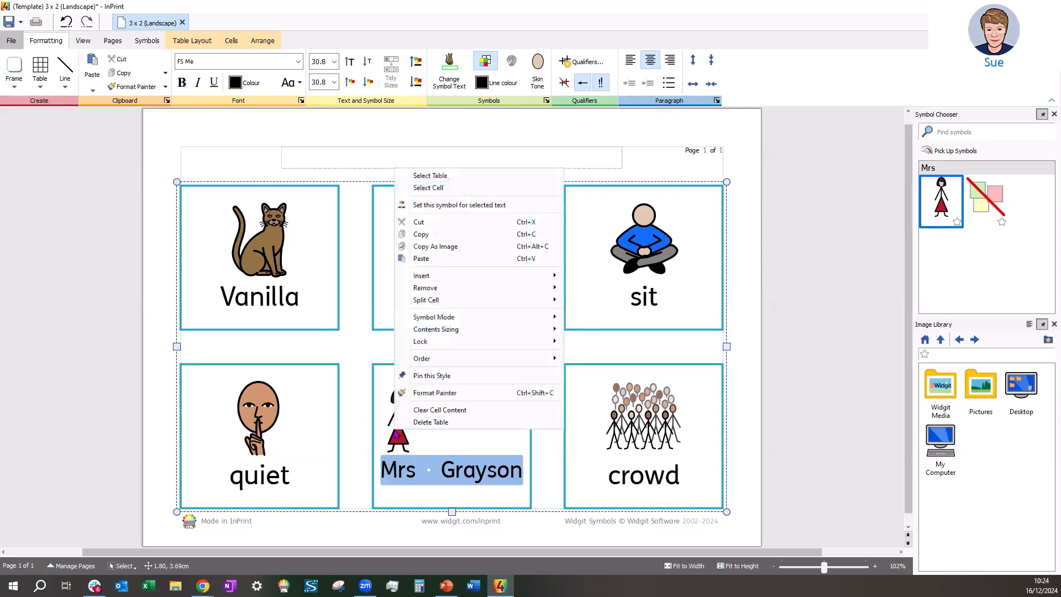
pyautogui.click(463, 205)
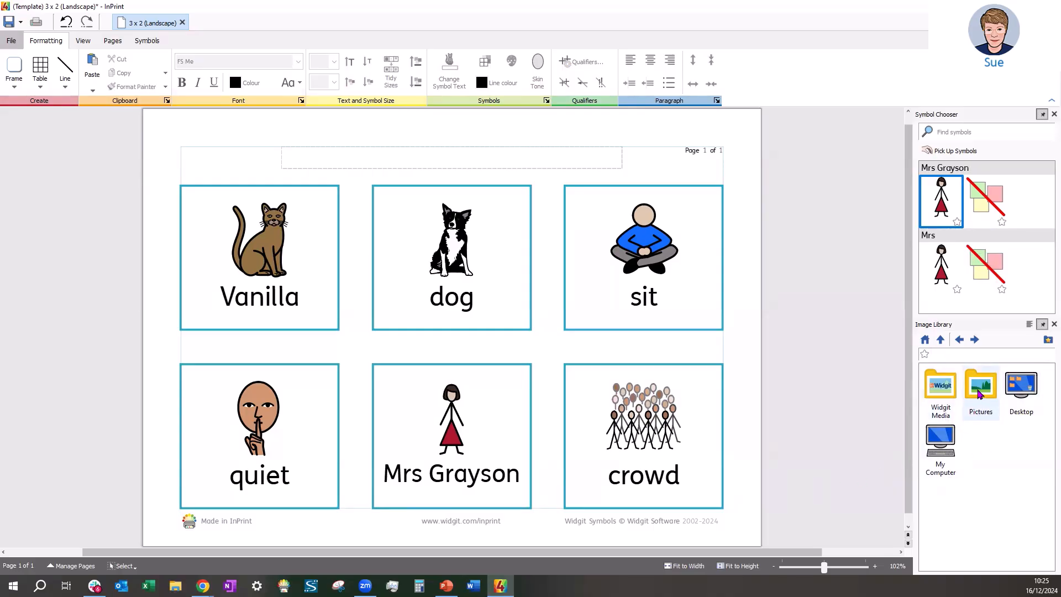
# Replace the "Mrs" symbol in the middle card with the "TA" photo from the Saved Pictures folder in the Image Library's Pictures.
pyautogui.doubleClick(978, 389)
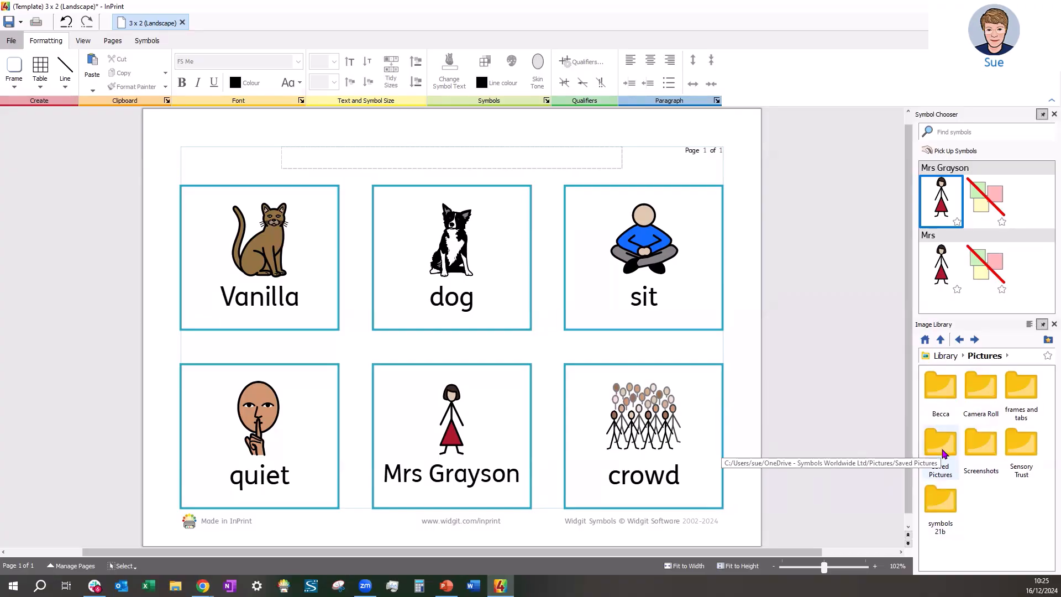
pyautogui.click(943, 453)
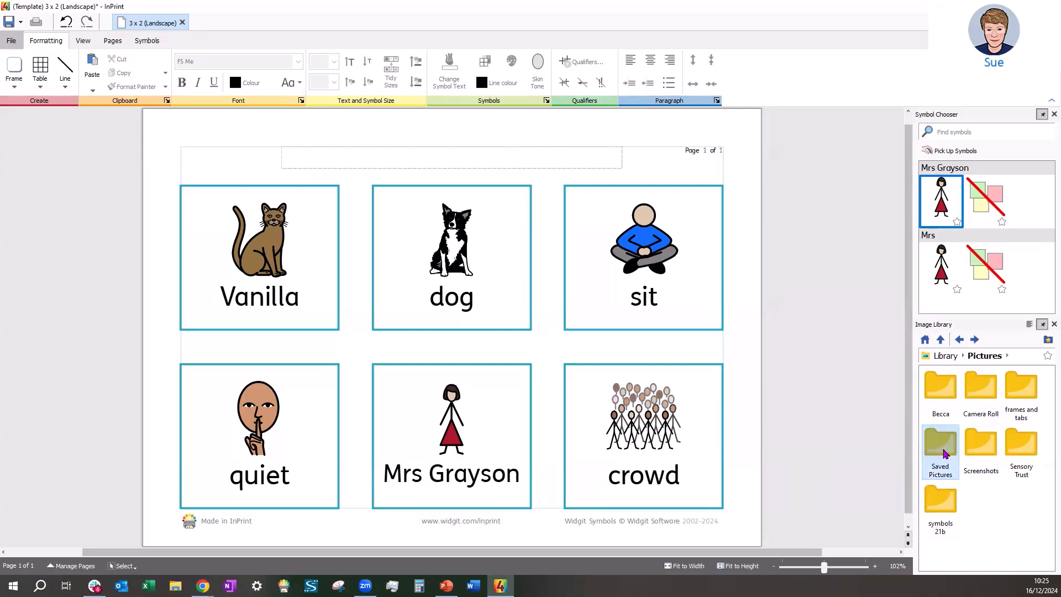
pyautogui.doubleClick(943, 454)
pyautogui.scroll(-5, 993, 446)
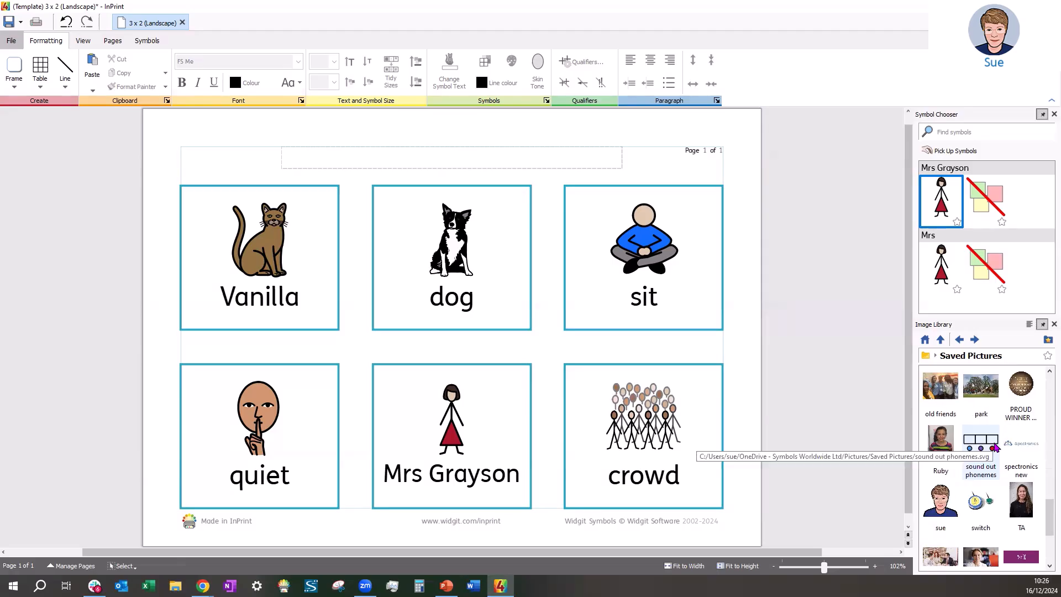
pyautogui.click(1024, 508)
pyautogui.moveTo(1023, 507); pyautogui.dragTo(450, 415)
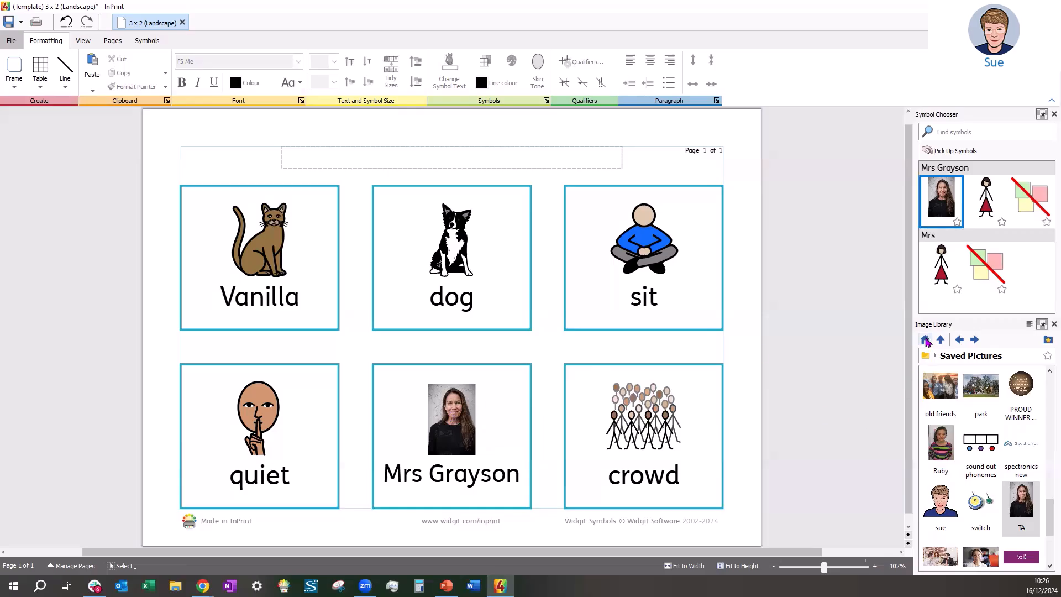
# Look at the drives under My Computer in the Image Library and return to the library's home.
pyautogui.click(925, 339)
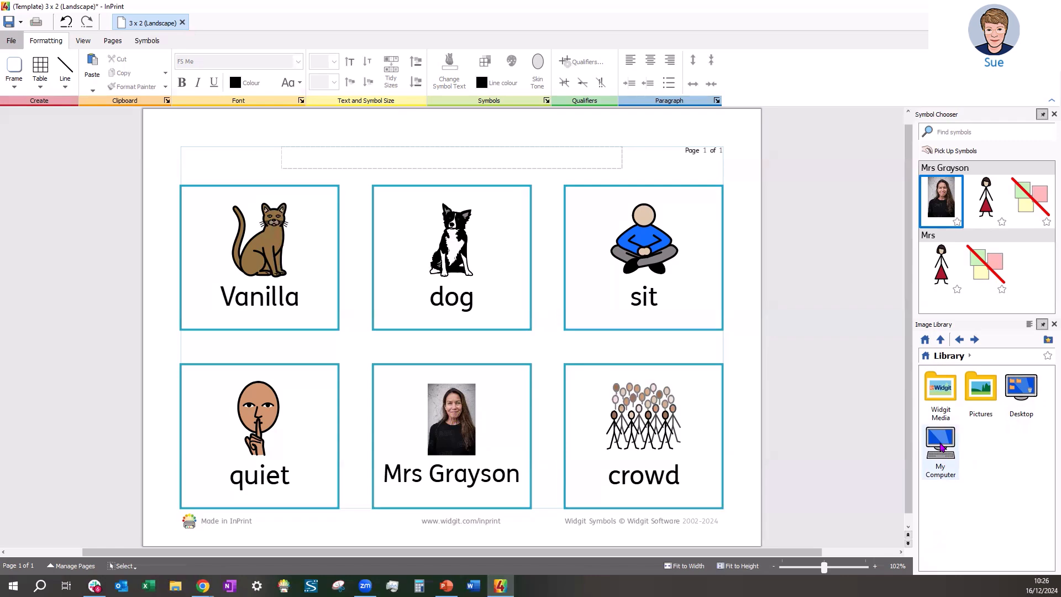
pyautogui.click(941, 447)
pyautogui.doubleClick(941, 447)
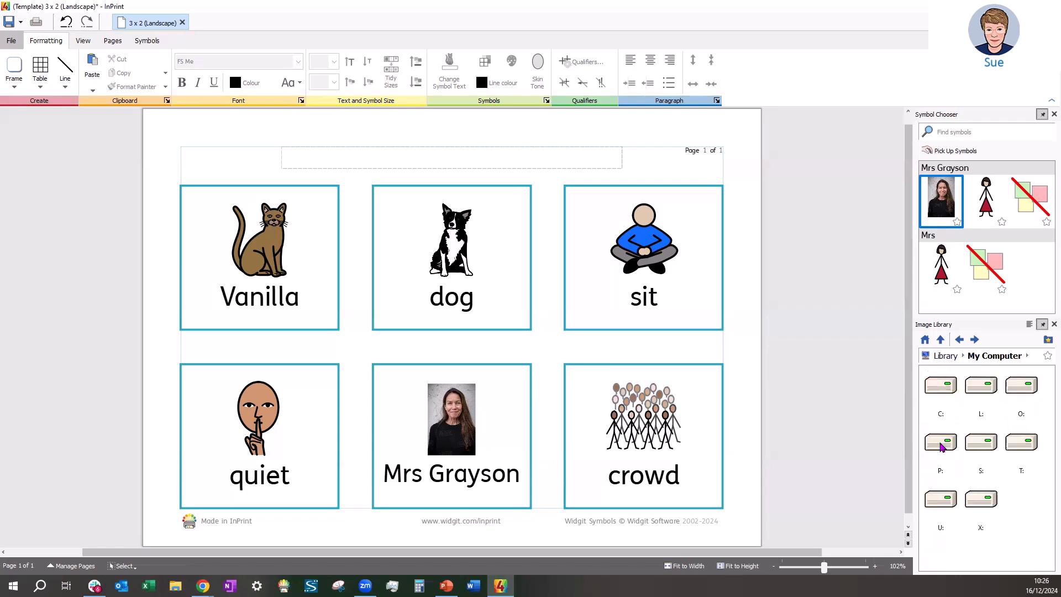
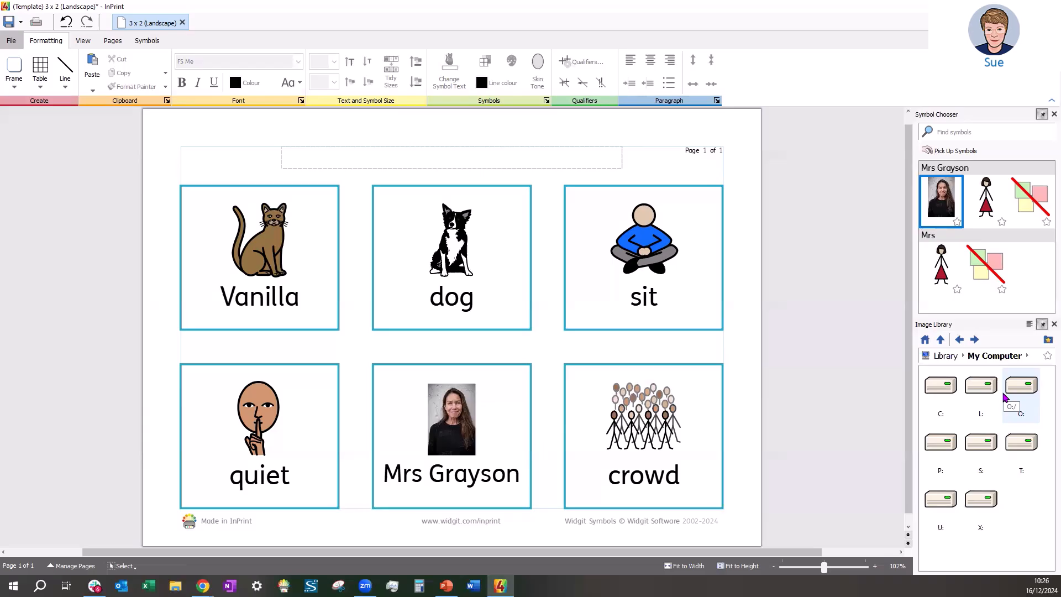
pyautogui.click(924, 339)
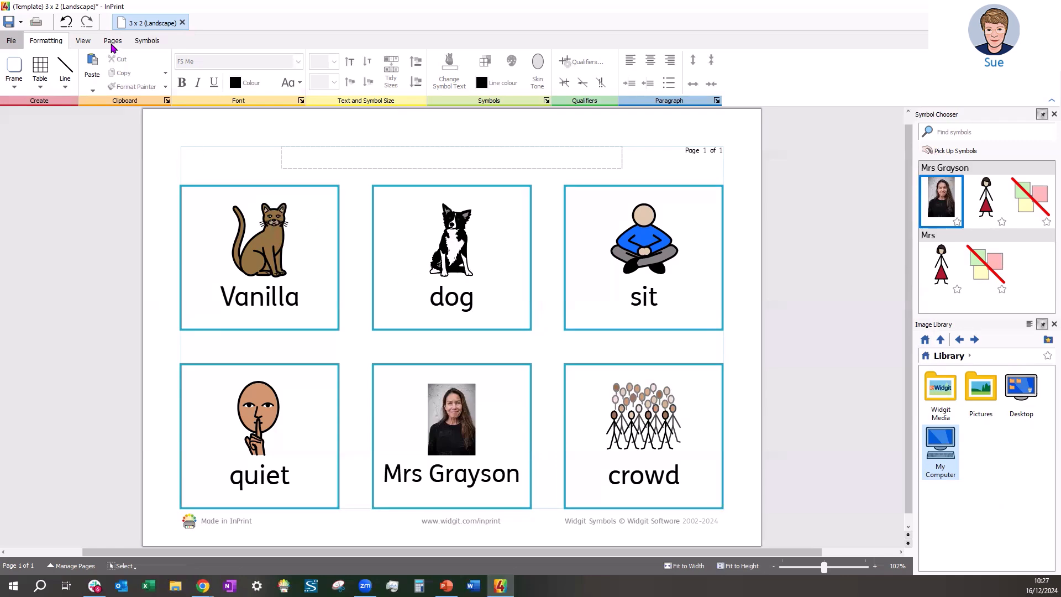
# Add a page with the same empty 3 x 2 layout after the current page, and check both pages.
pyautogui.click(112, 42)
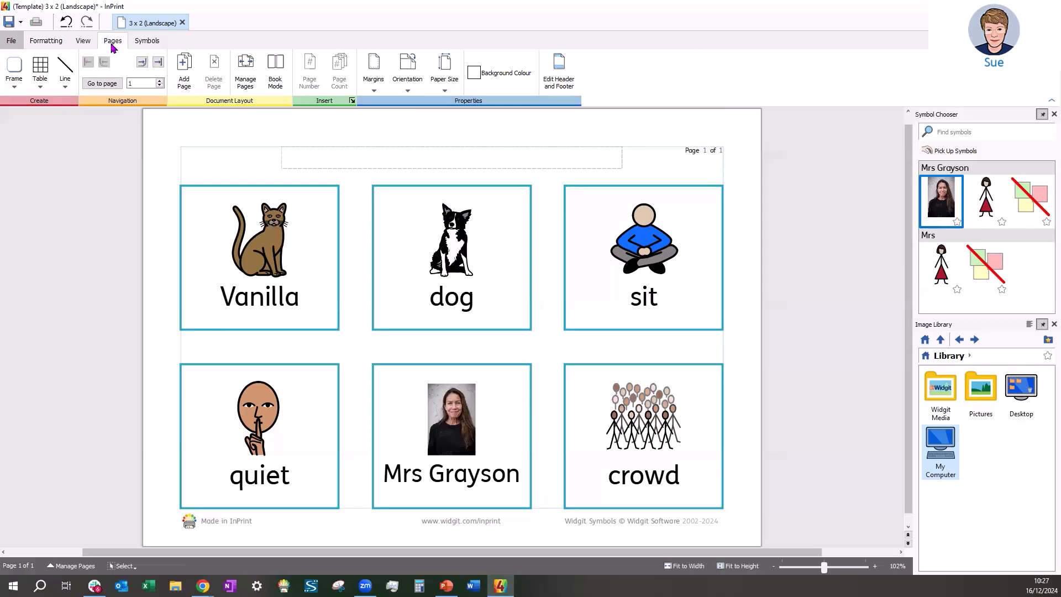
pyautogui.click(185, 79)
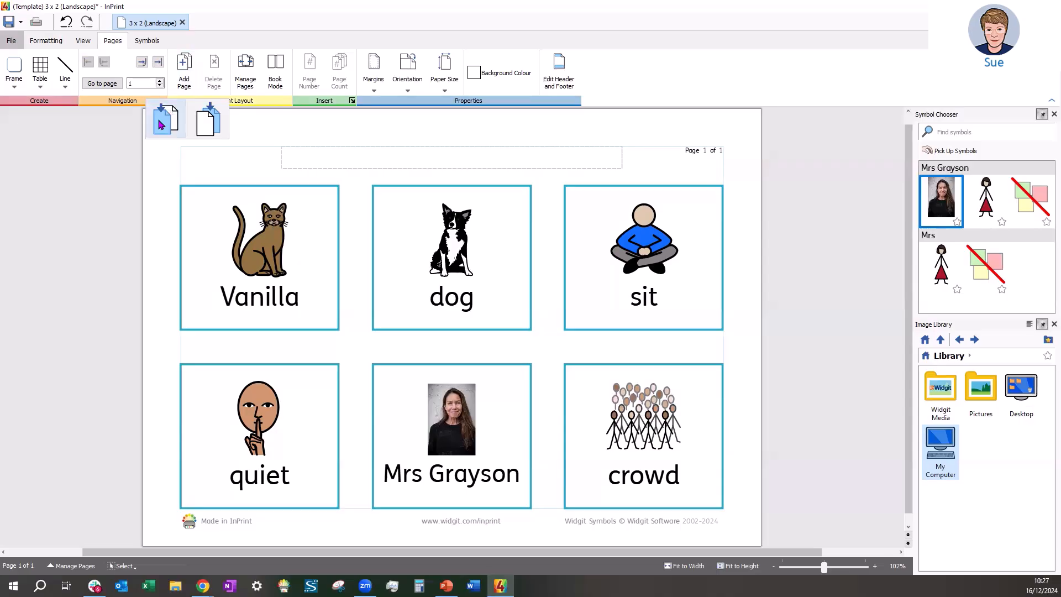
pyautogui.click(204, 122)
pyautogui.scroll(5, 412, 293)
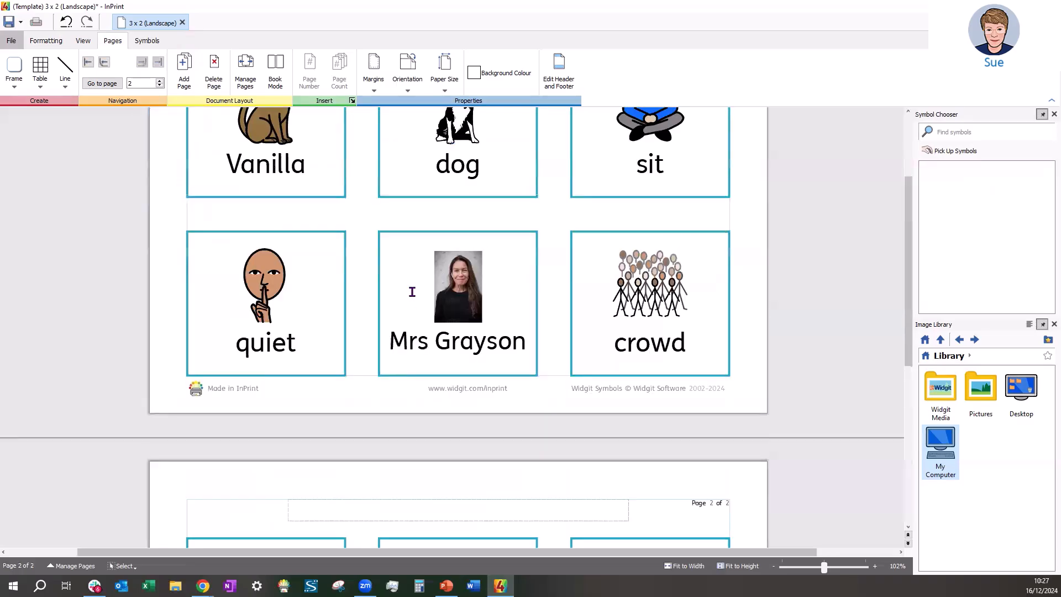
pyautogui.scroll(-5, 413, 292)
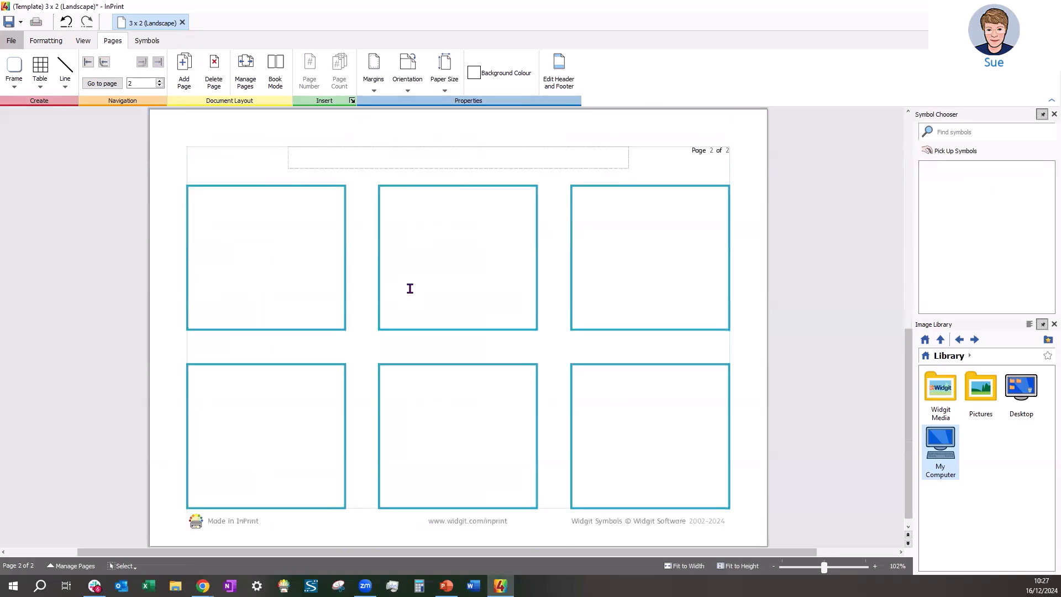
# Show the page manager and add three single pages after page 2.
pyautogui.click(247, 74)
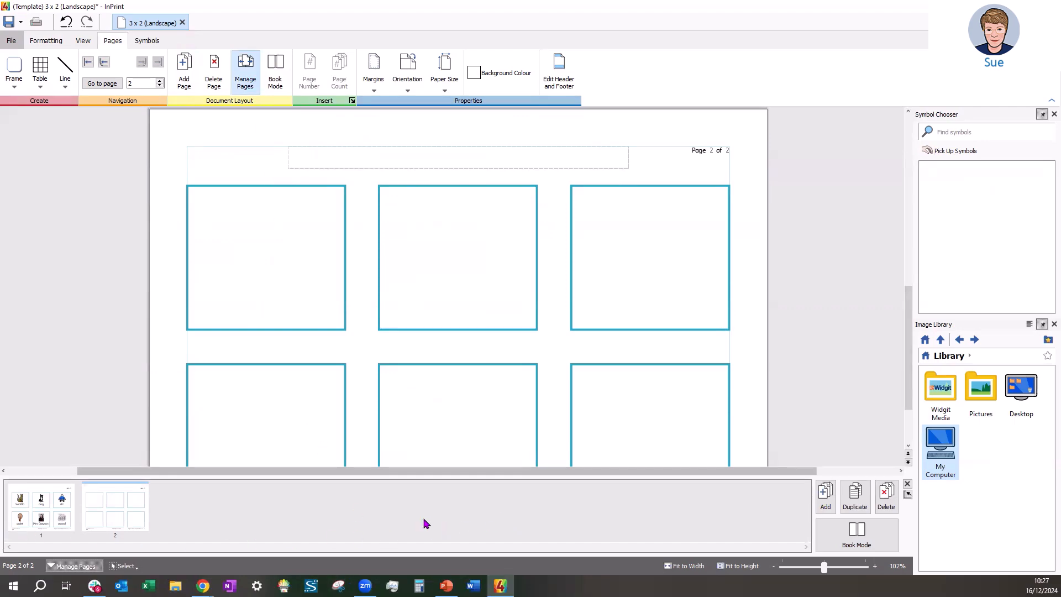
pyautogui.click(826, 497)
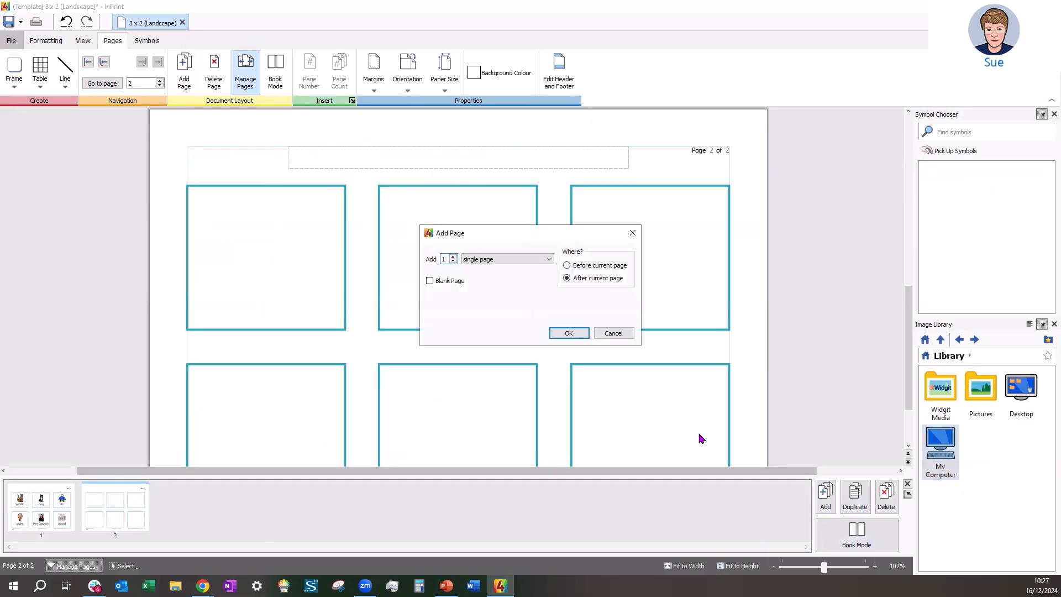
pyautogui.click(453, 257)
pyautogui.click(569, 333)
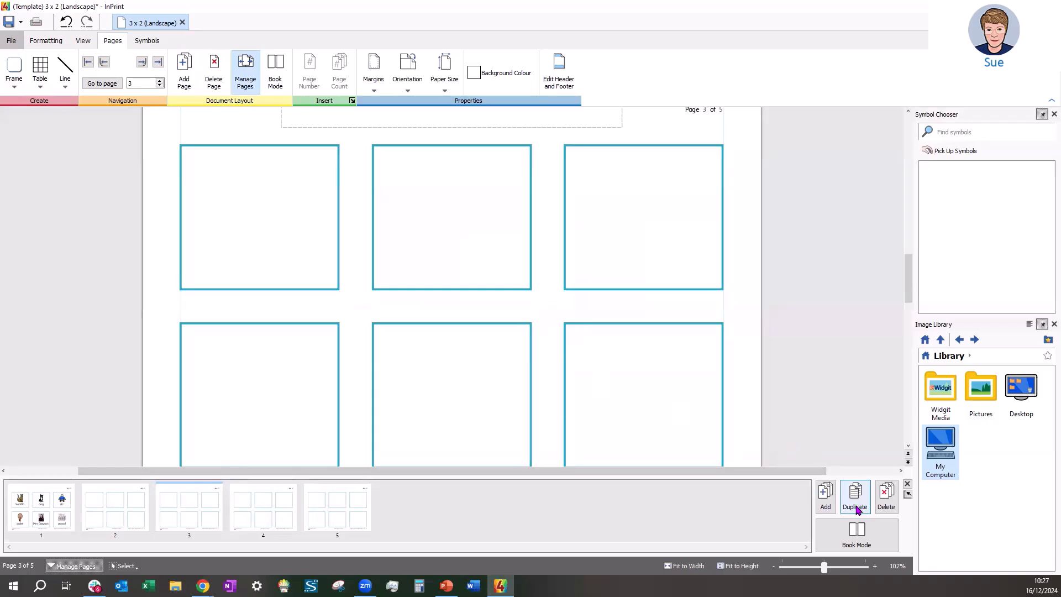
# Duplicate the completed flashcard page 1, making three copies.
pyautogui.click(55, 503)
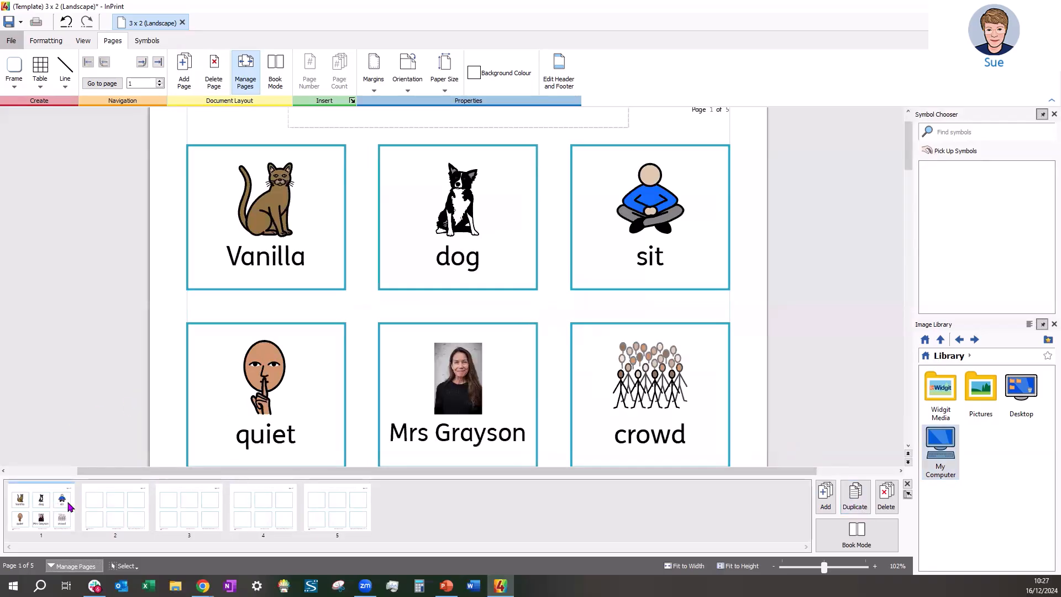
pyautogui.click(855, 504)
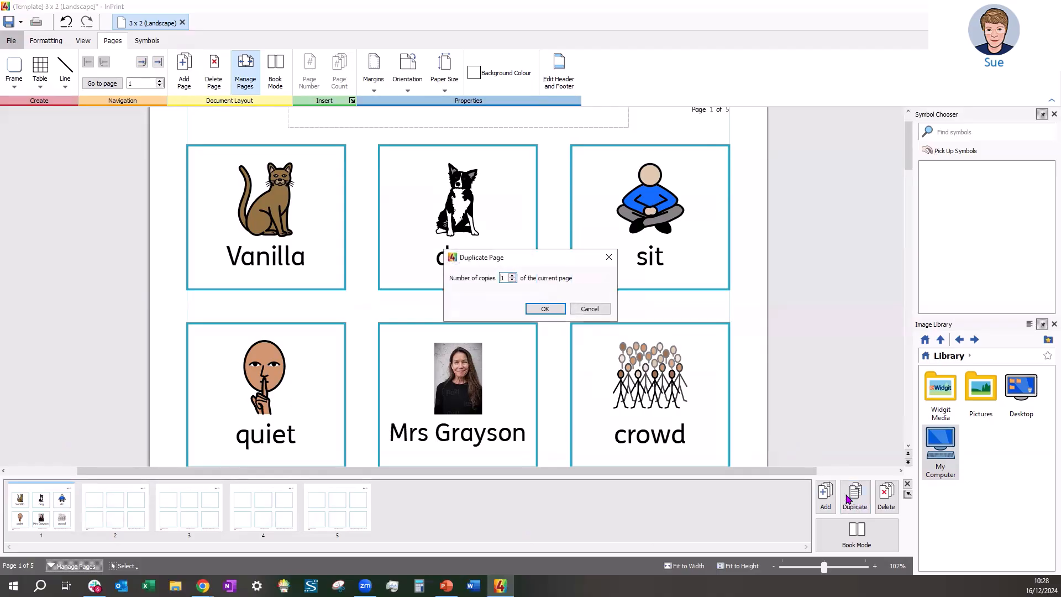
pyautogui.click(534, 309)
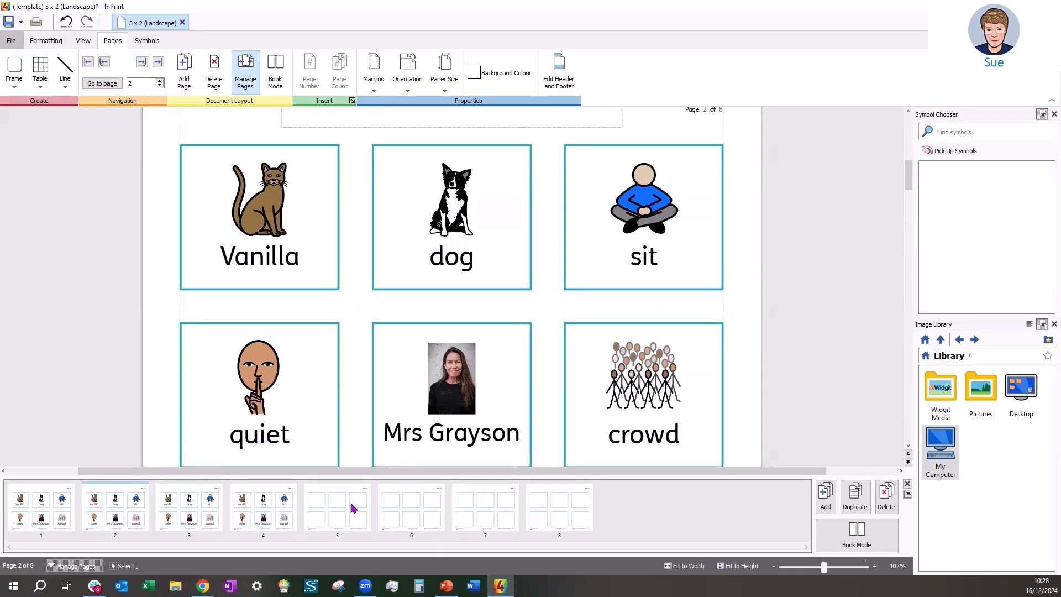
# Reorder the pages by moving the filled page 4 to position 6 and a blank page to the front, and close the page manager.
pyautogui.click(256, 512)
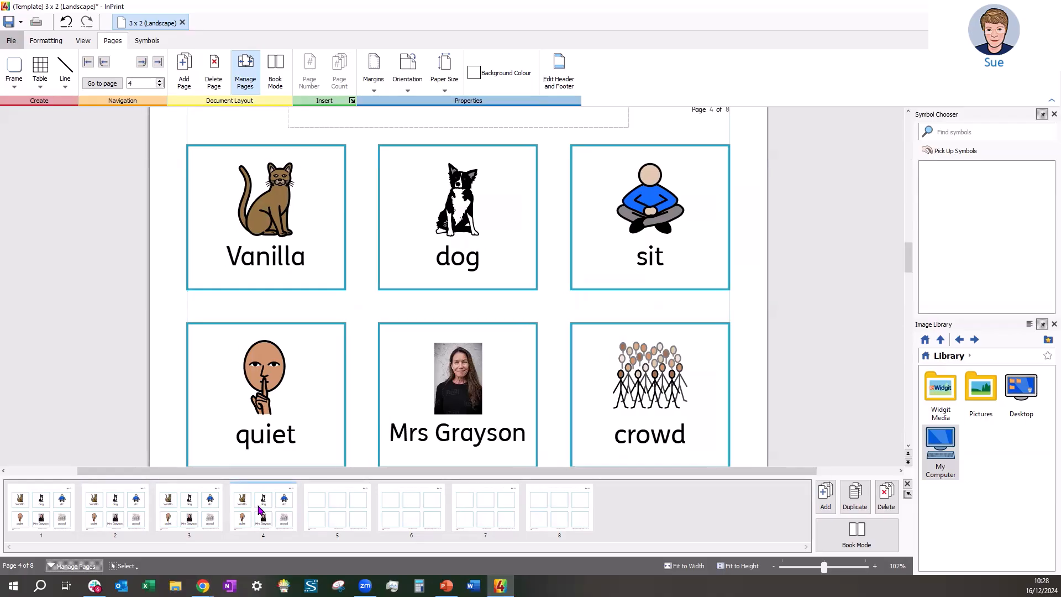
pyautogui.moveTo(259, 509)
pyautogui.mouseDown()
pyautogui.moveTo(290, 484)
pyautogui.moveTo(418, 478)
pyautogui.moveTo(450, 500)
pyautogui.moveTo(443, 513)
pyautogui.mouseUp()
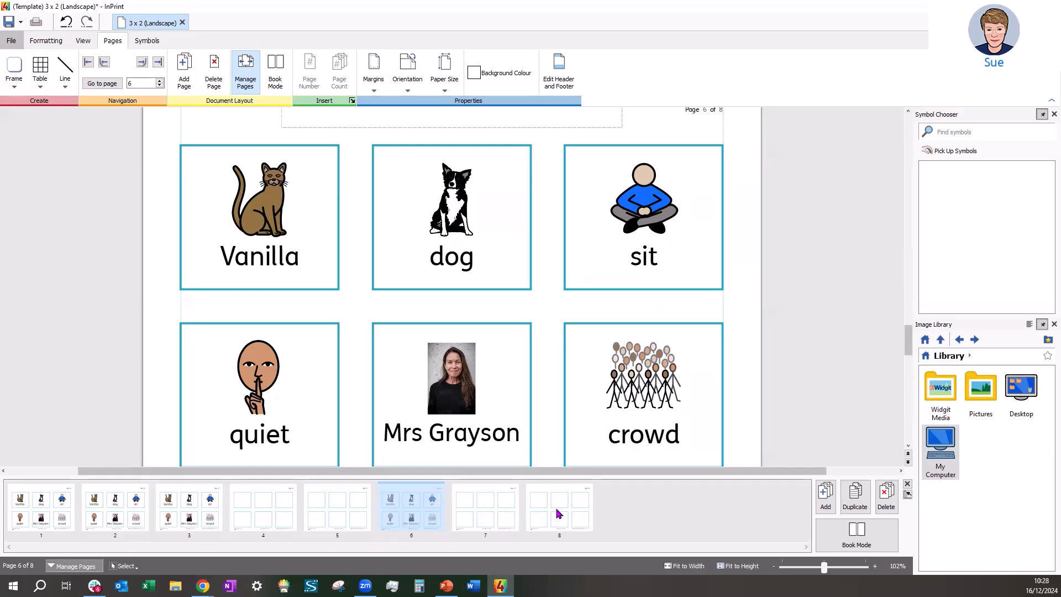
pyautogui.moveTo(557, 513); pyautogui.dragTo(66, 512)
pyautogui.moveTo(268, 515); pyautogui.dragTo(24, 505)
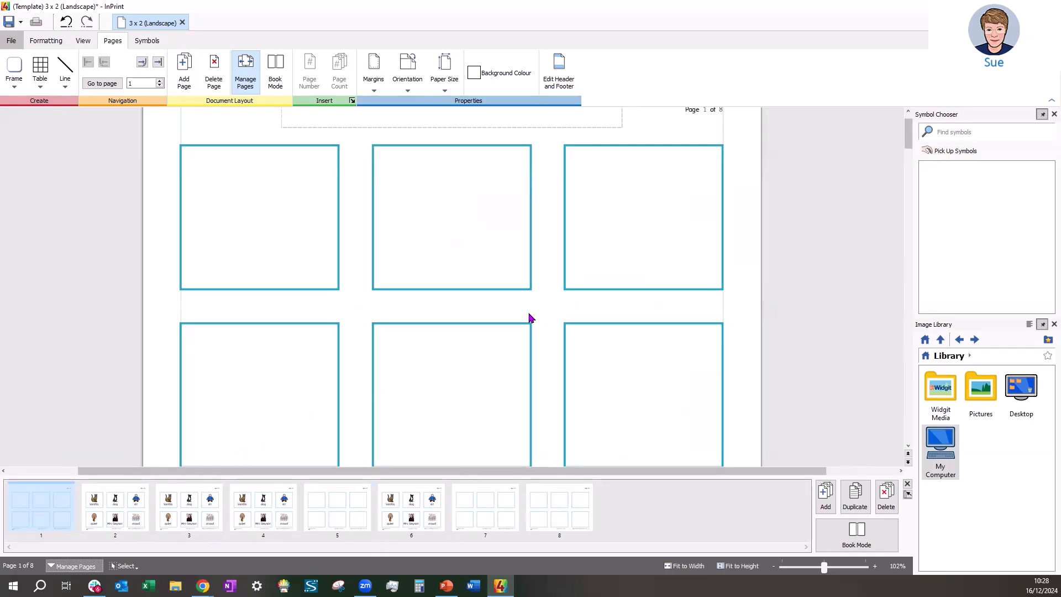
pyautogui.scroll(1, 544, 335)
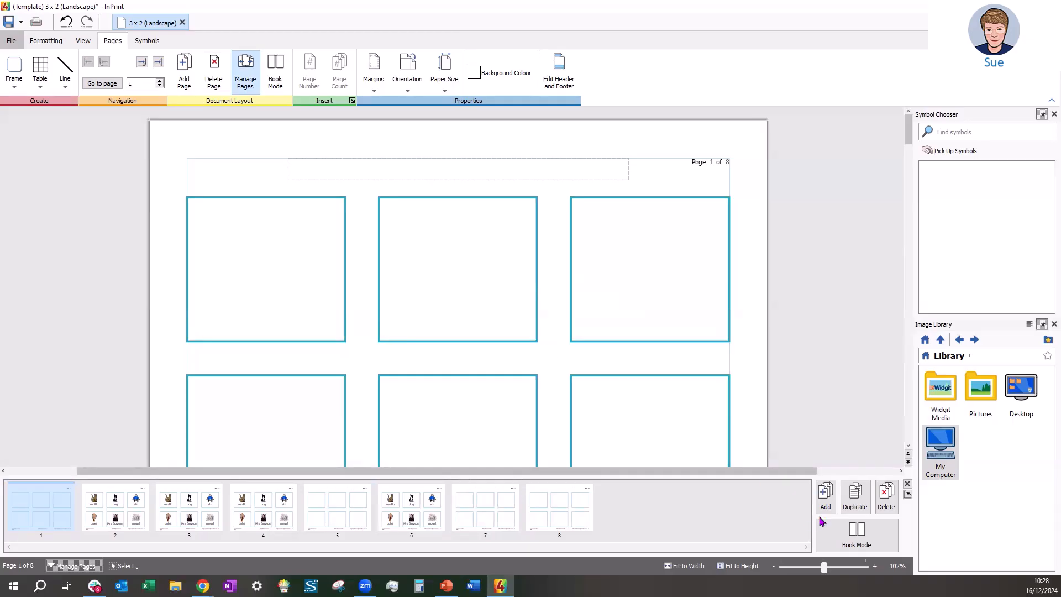
pyautogui.click(908, 485)
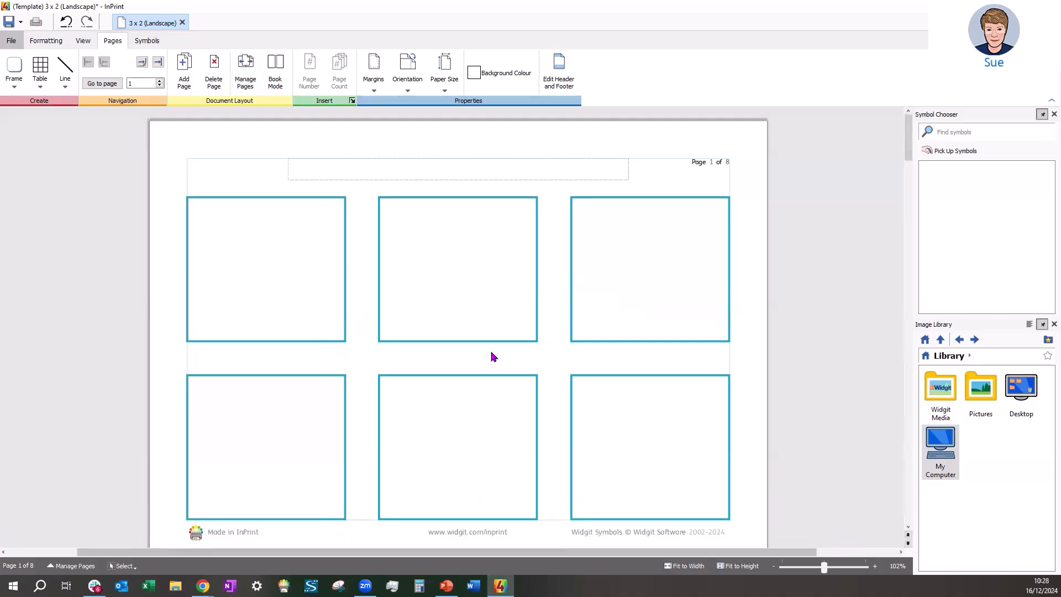
# Enter the symbolised word "hedgehog" in the first cell of page 5.
pyautogui.scroll(-15, 635, 284)
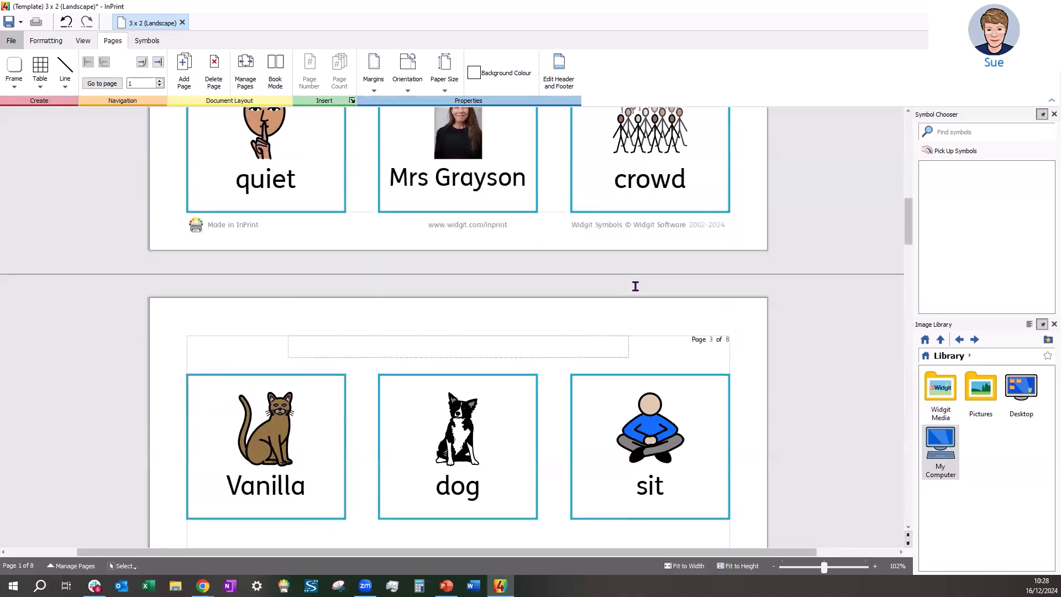
pyautogui.scroll(-15, 635, 285)
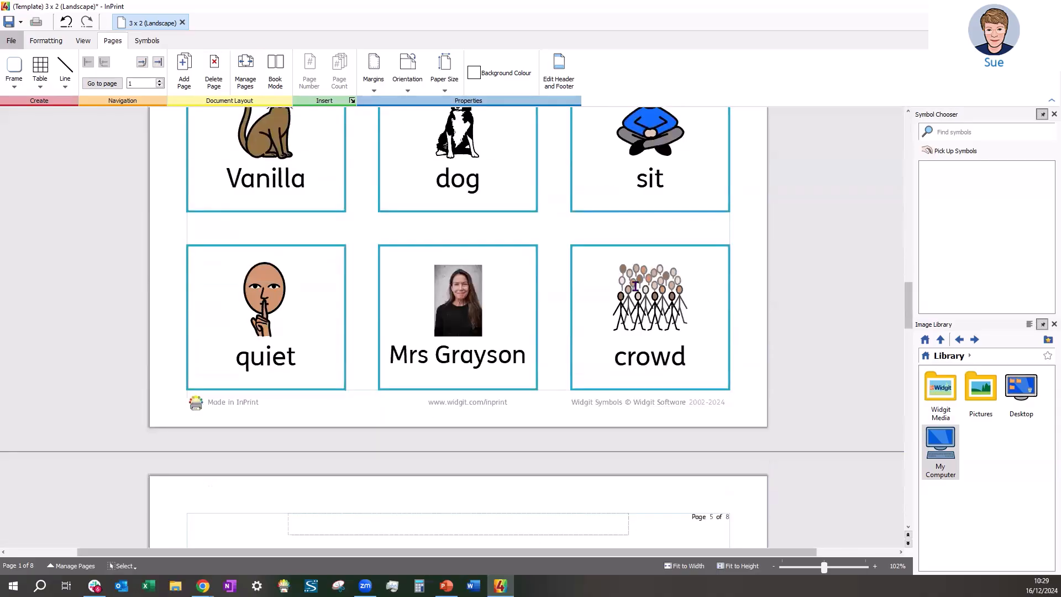
pyautogui.scroll(-7, 636, 285)
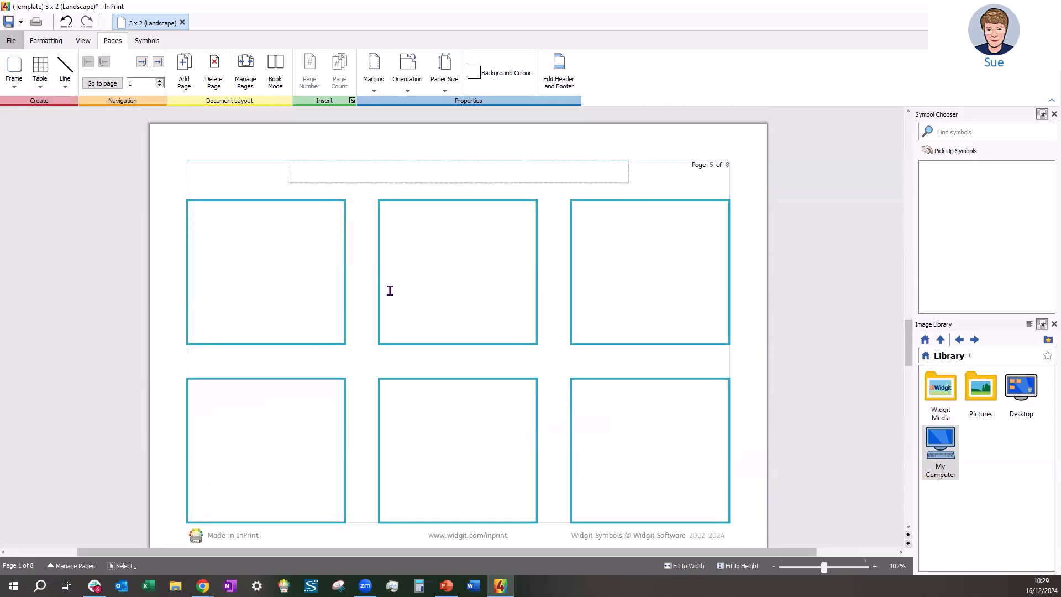
pyautogui.click(297, 319)
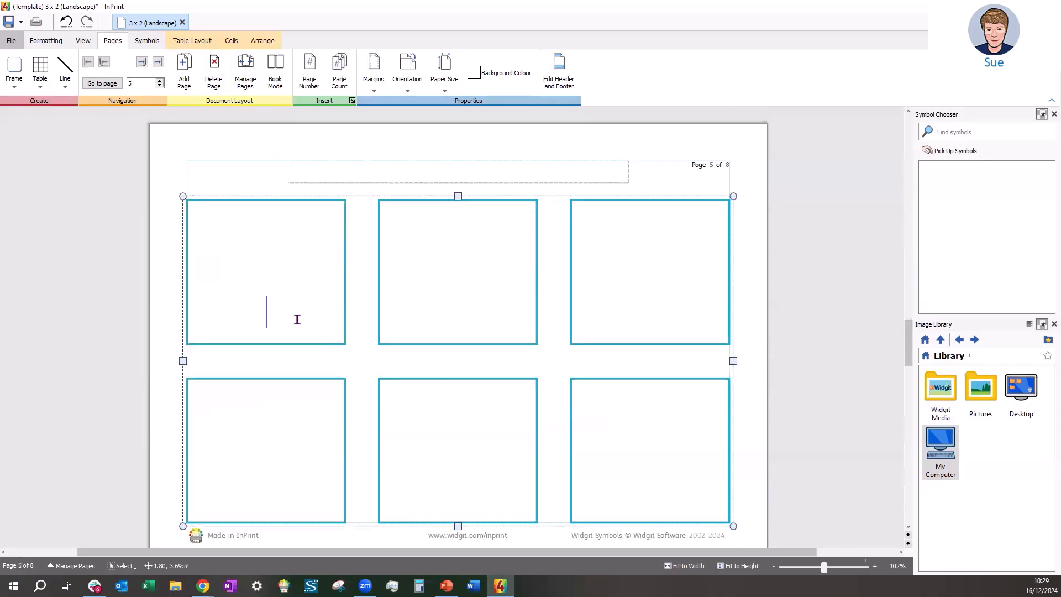
pyautogui.write('hedgeh')
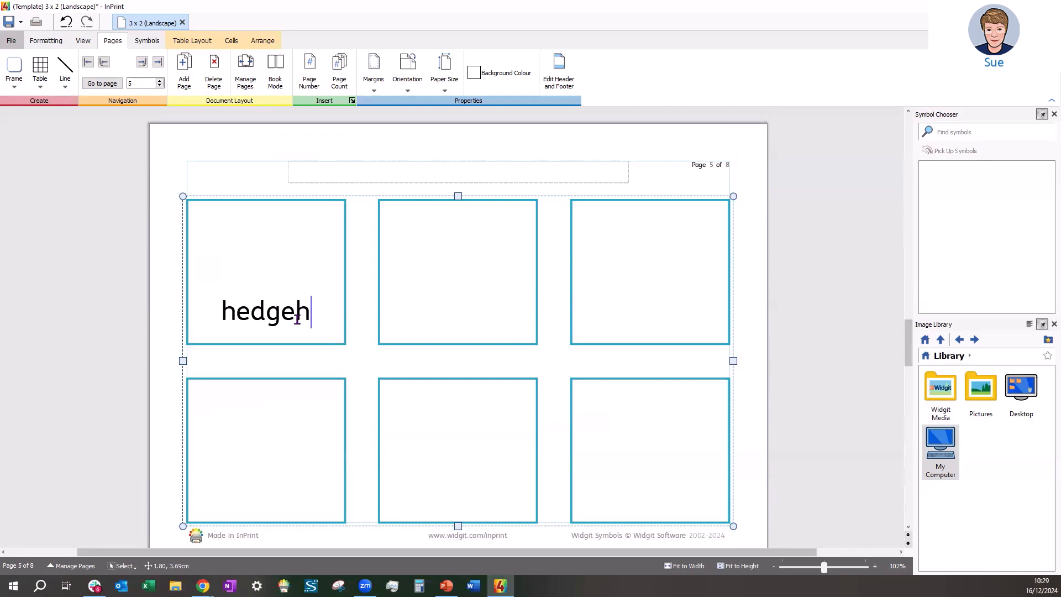
pyautogui.write('og')
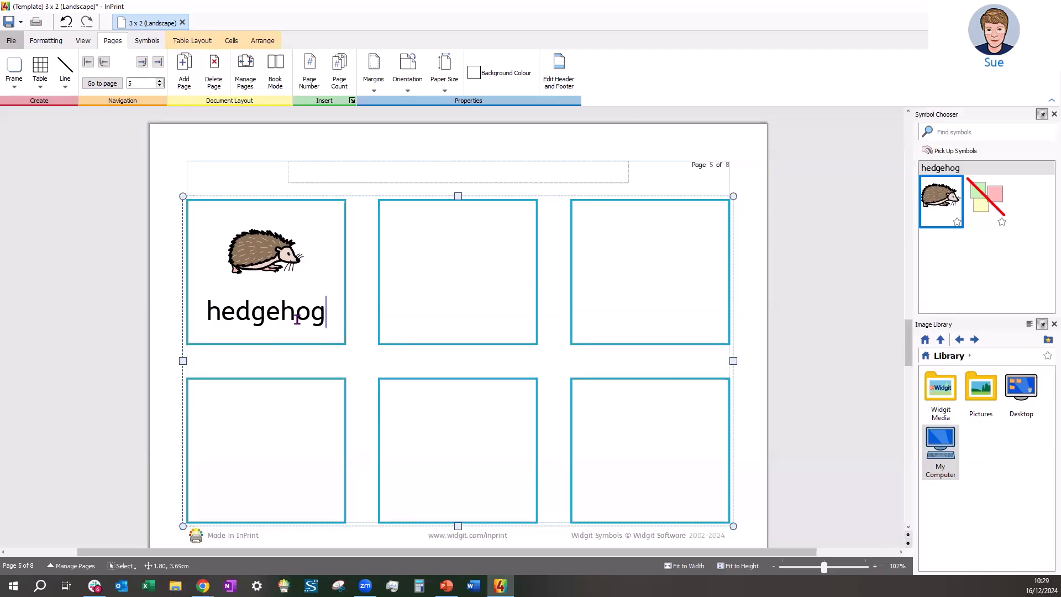
# Enter the word "pokemon" in the top row's middle cell on page 5.
pyautogui.click(434, 329)
pyautogui.write('pokemon')
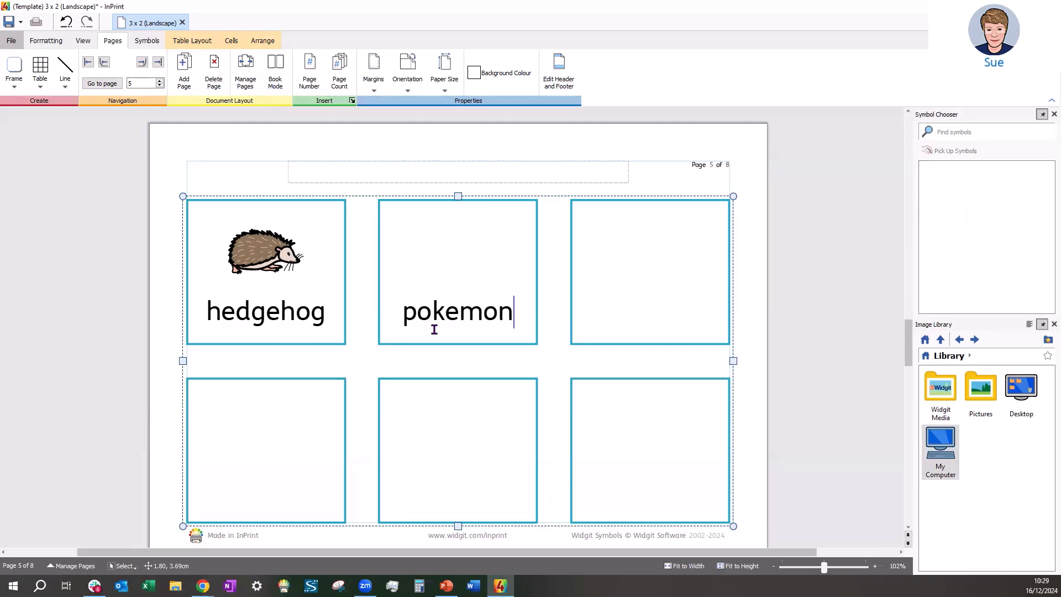
pyautogui.doubleClick(434, 330)
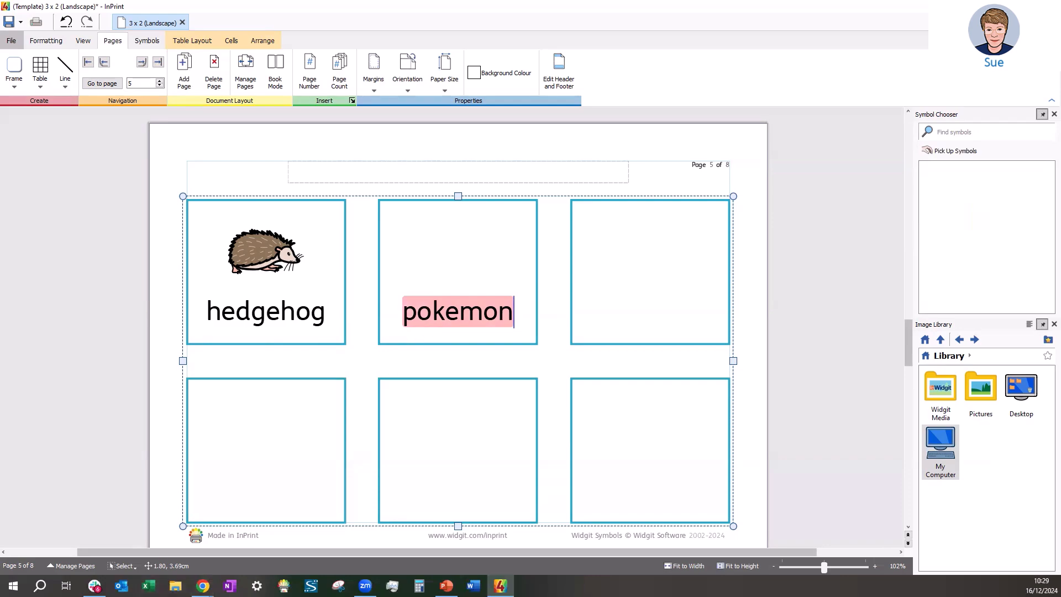
# Switch to Chrome, search Google Images for "hedgehog" and copy the Brookhaven Animal Hospital photo.
pyautogui.moveTo(203, 586)
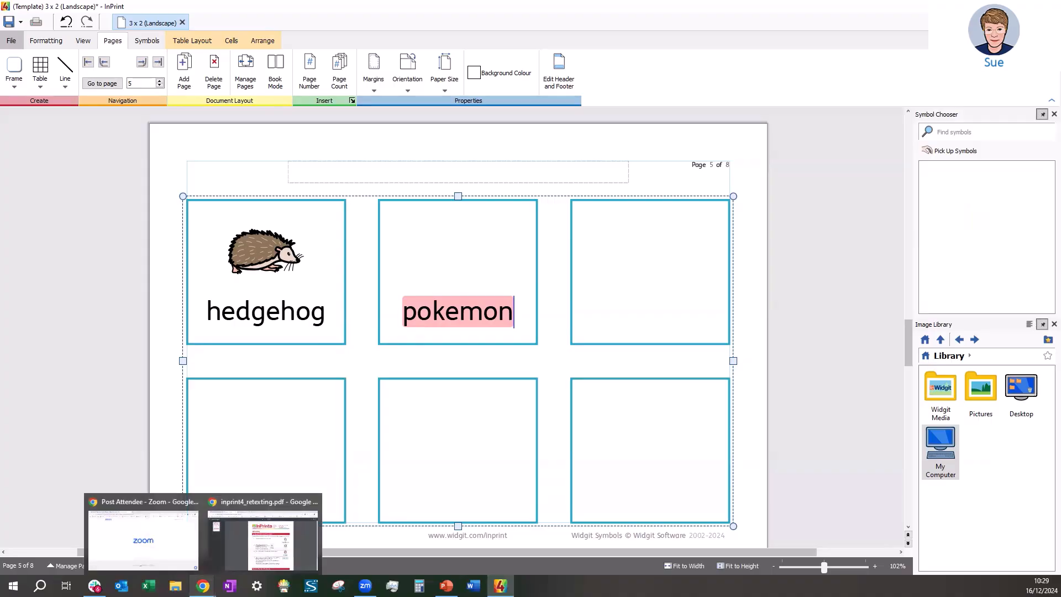
pyautogui.click(256, 554)
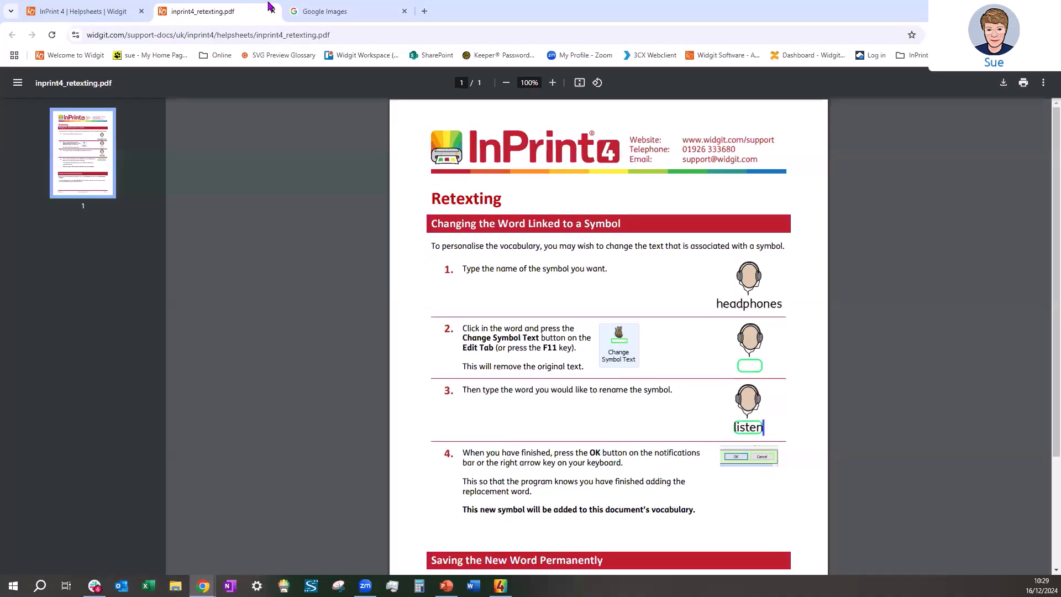
pyautogui.click(320, 12)
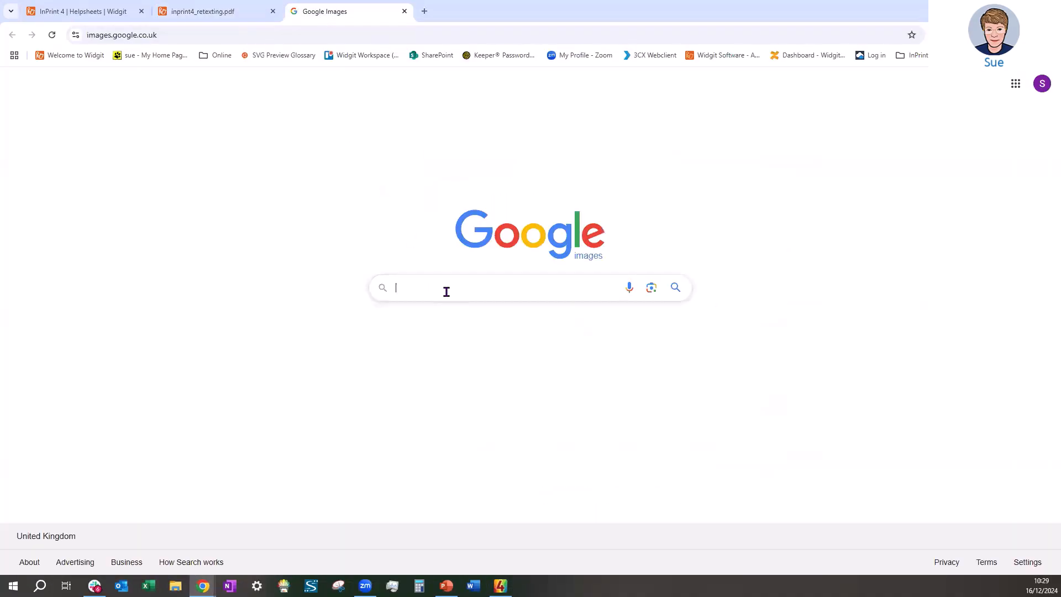
pyautogui.write('hedg')
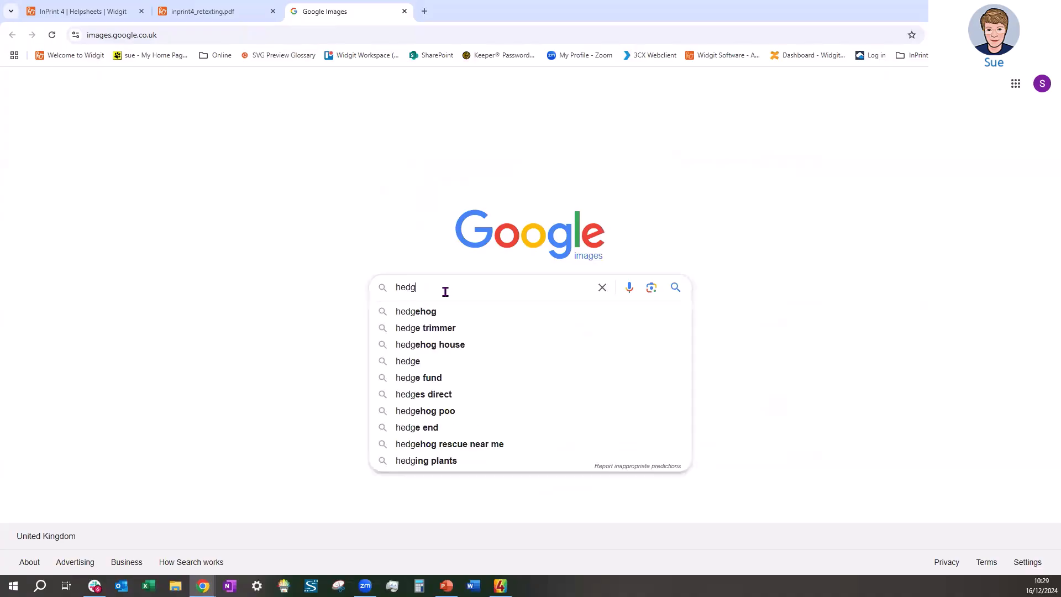
pyautogui.write('ehog')
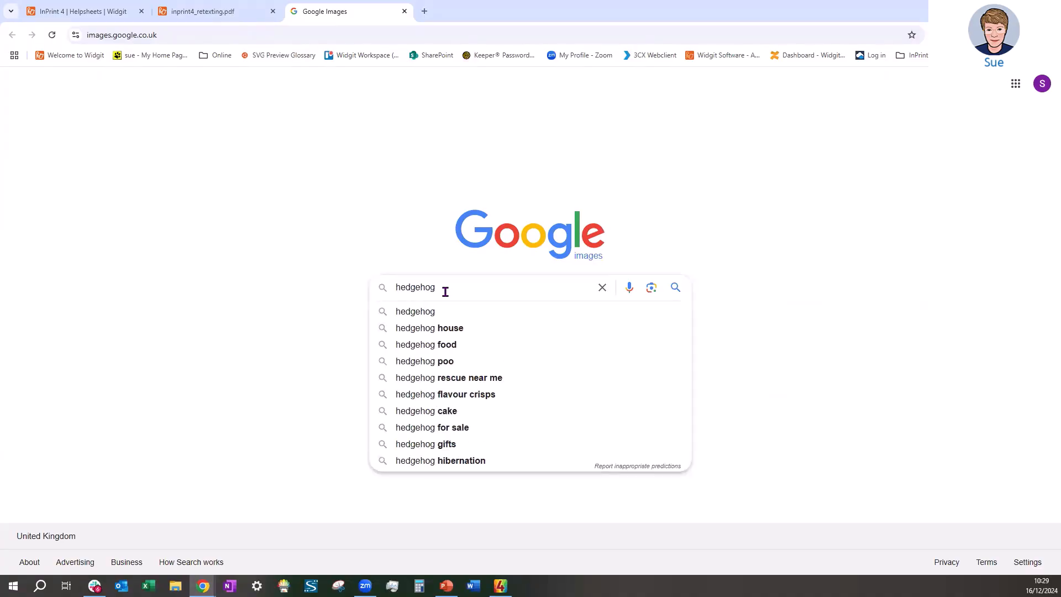
pyautogui.press('Return')
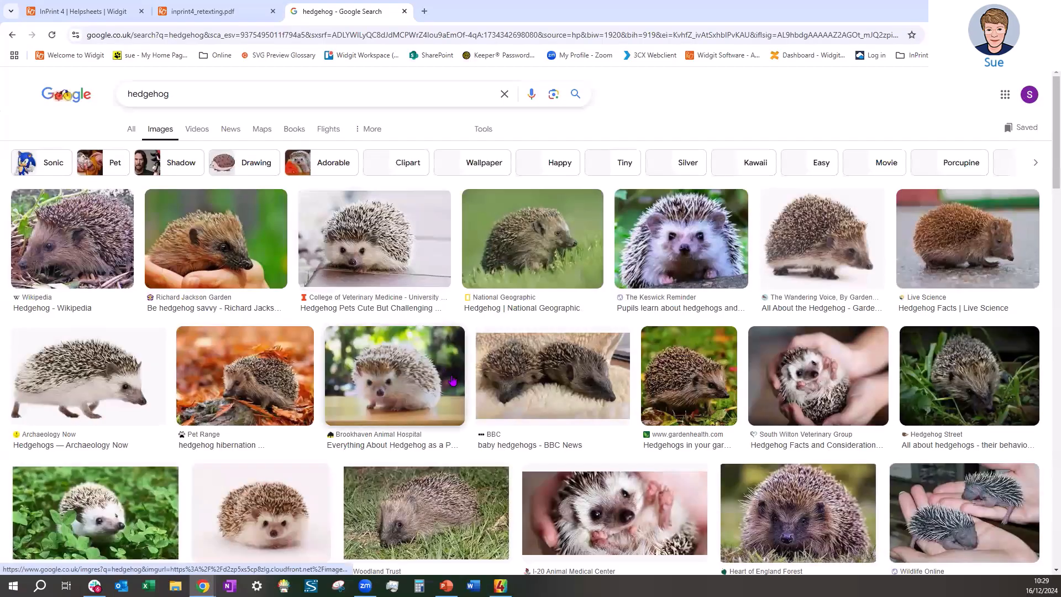
pyautogui.rightClick(398, 389)
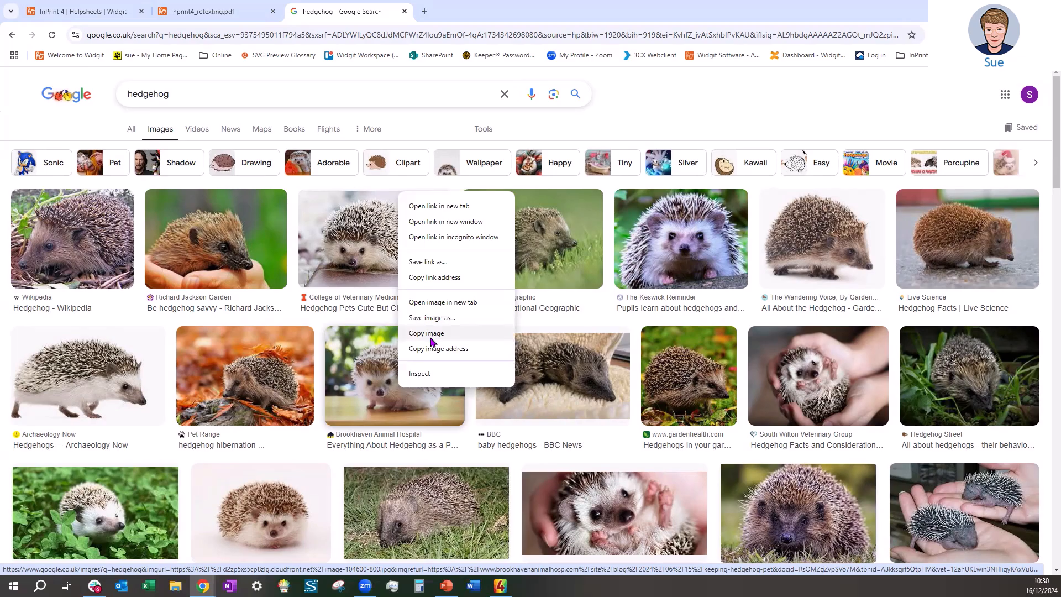
pyautogui.click(431, 335)
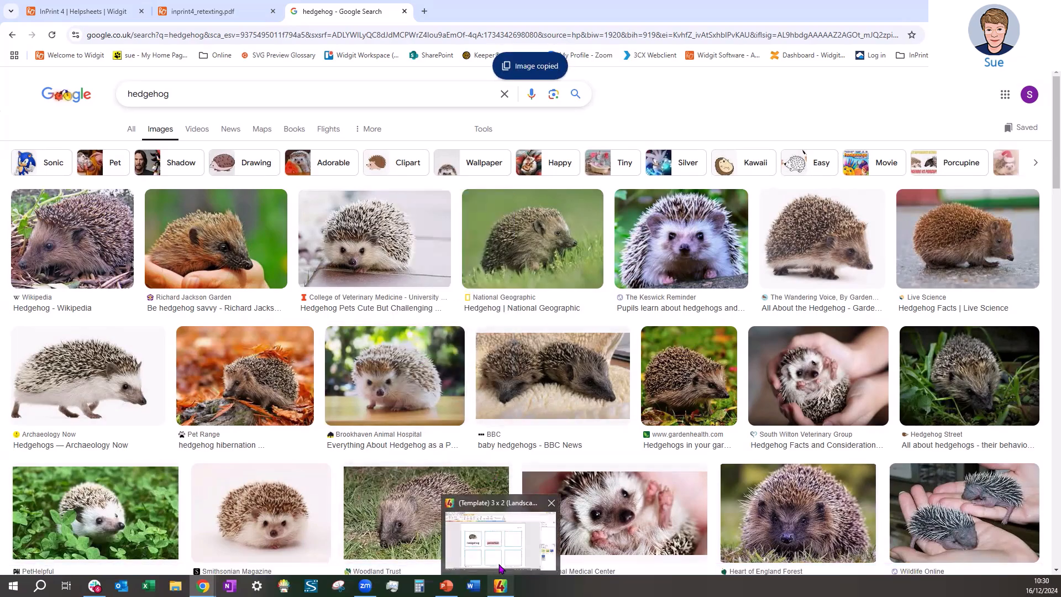
# Return to InPrint and paste the copied hedgehog photo over the symbol above the word "hedgehog" on page 5.
pyautogui.click(491, 563)
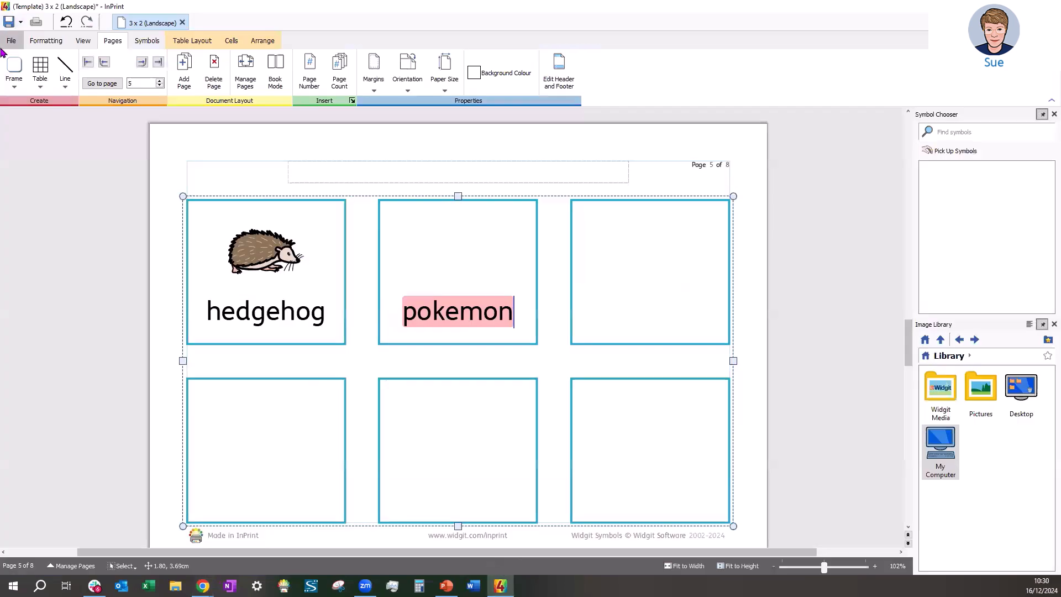
pyautogui.click(55, 45)
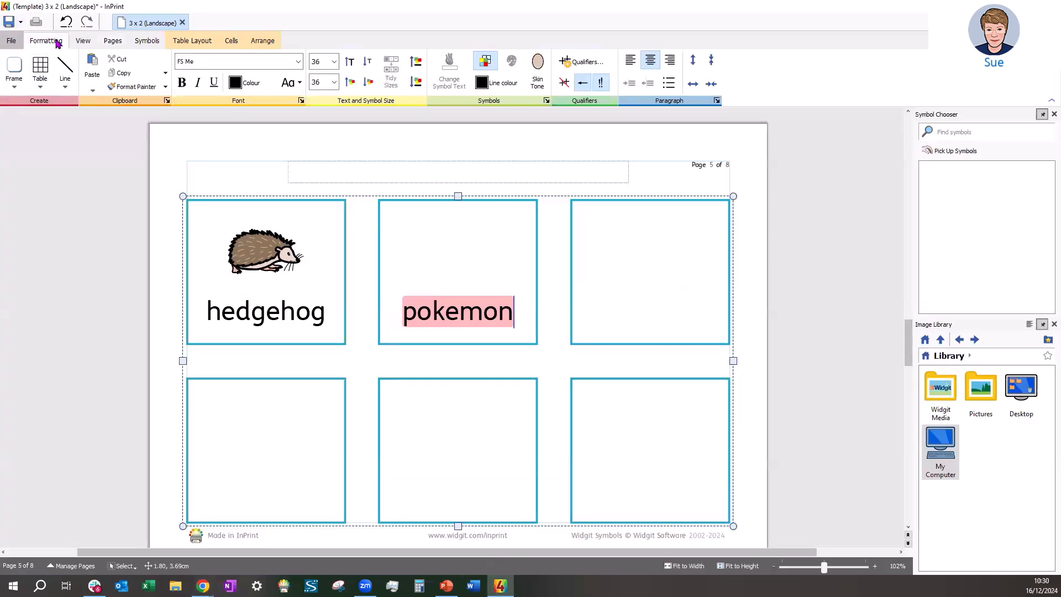
pyautogui.click(92, 78)
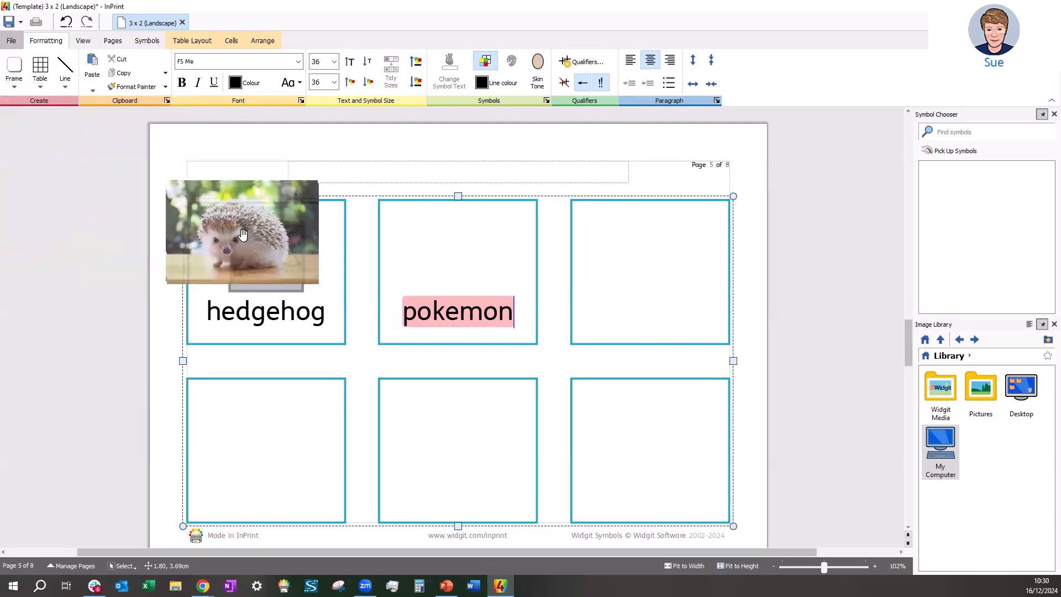
pyautogui.click(263, 256)
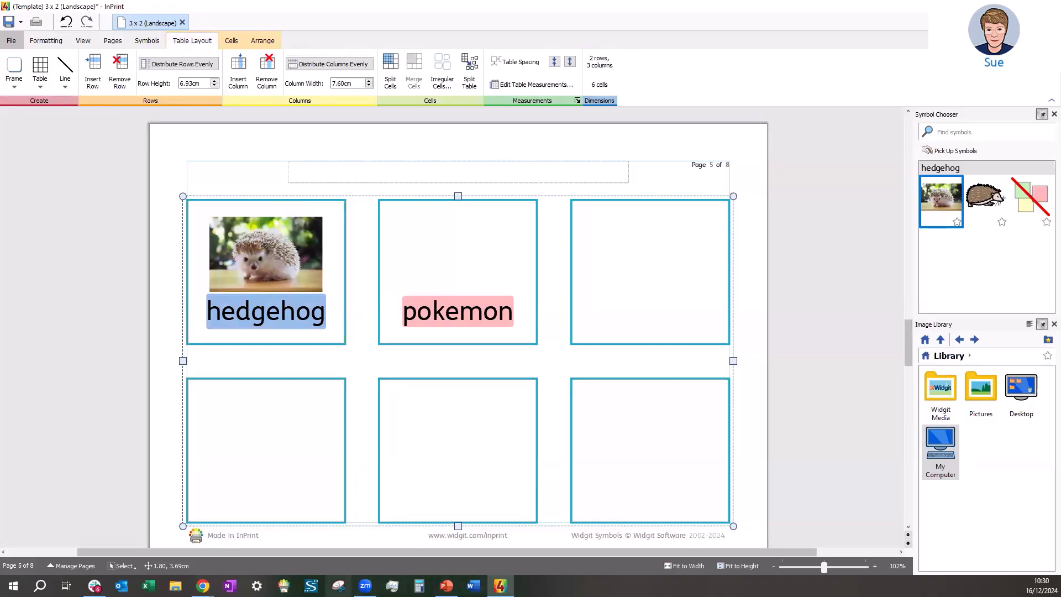
# Switch to Chrome, search Google Images for "pokemon" and copy the Pikachu picture from Pokemon.com.
pyautogui.moveTo(202, 585)
pyautogui.click(271, 517)
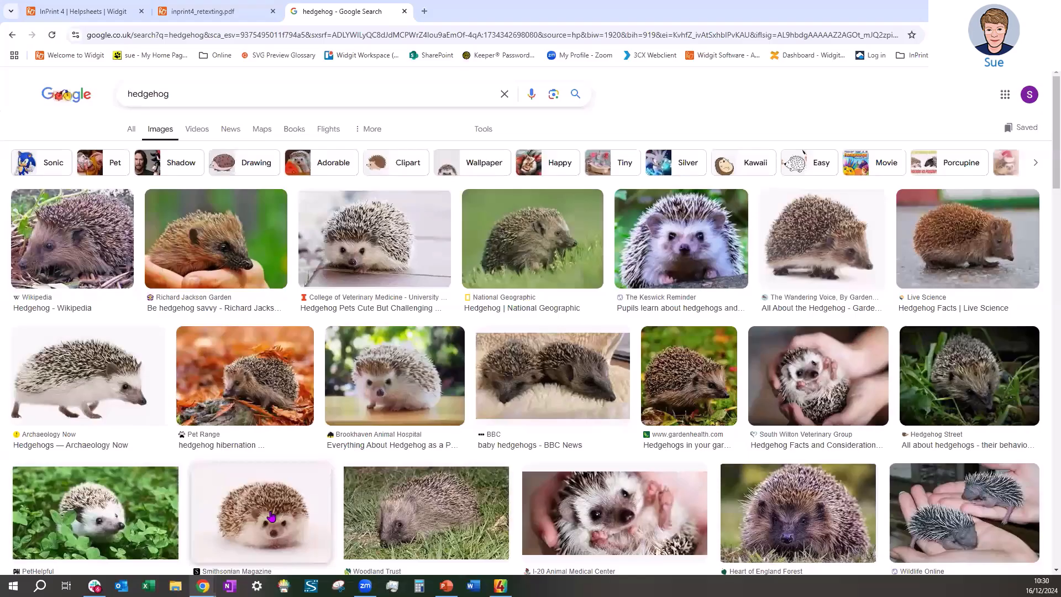
pyautogui.click(204, 84)
pyautogui.hotkey('ctrl', 'a')
pyautogui.press('BackSpace')
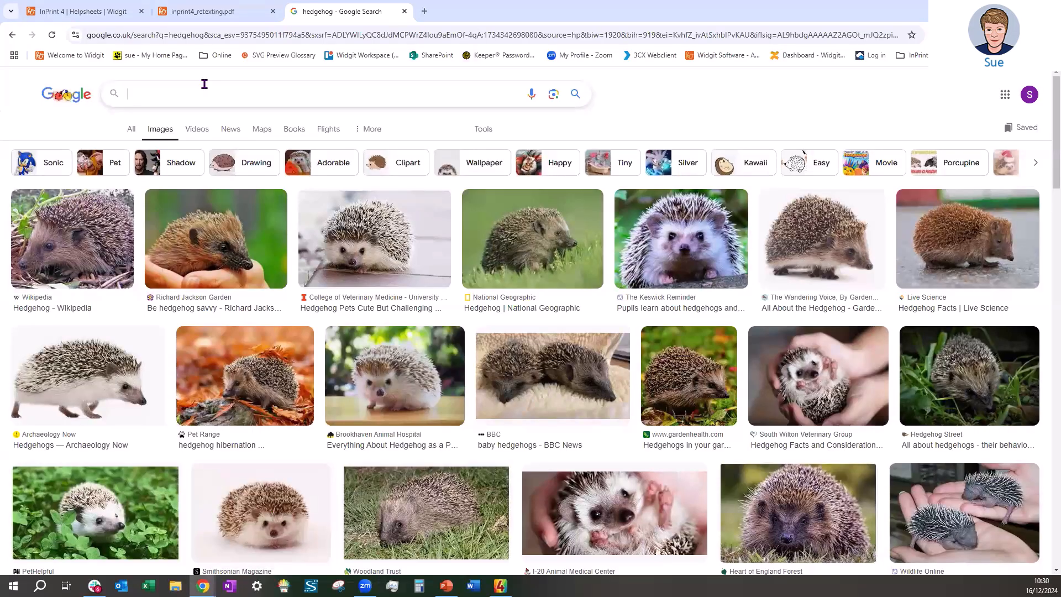
pyautogui.write('pokemon')
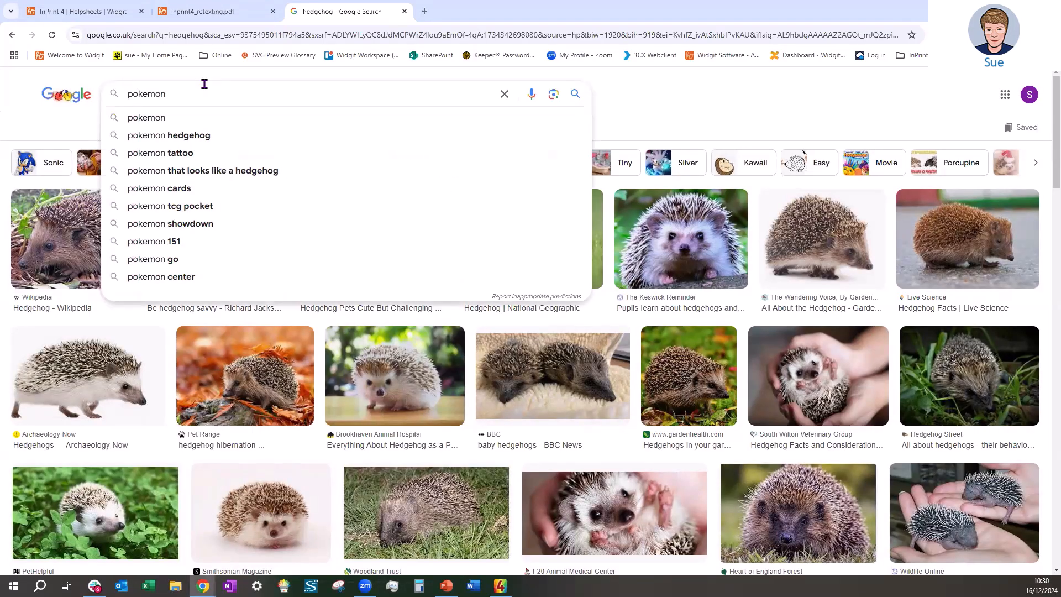
pyautogui.press('Return')
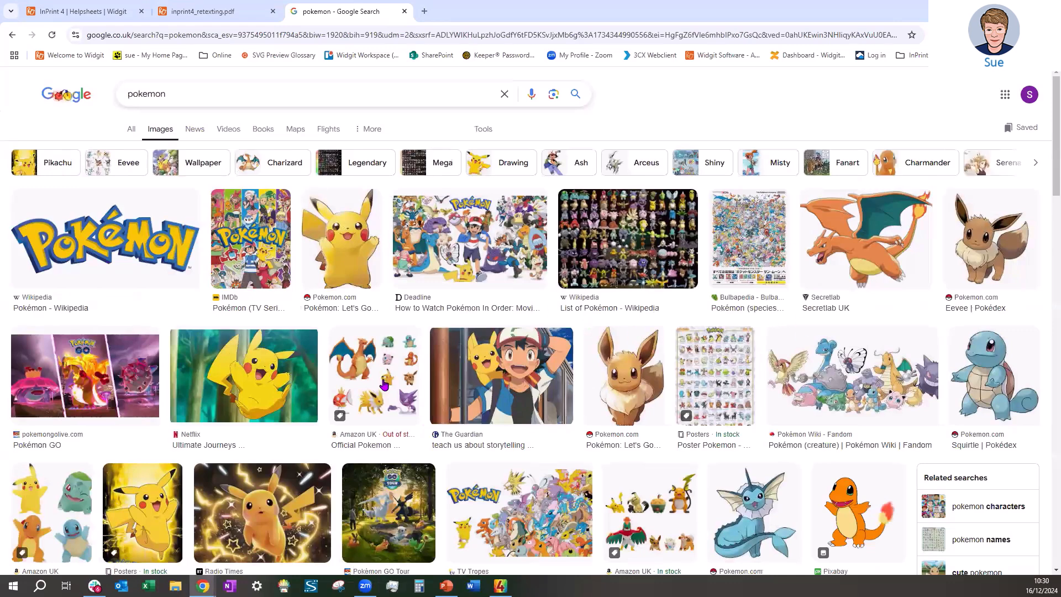
pyautogui.rightClick(352, 245)
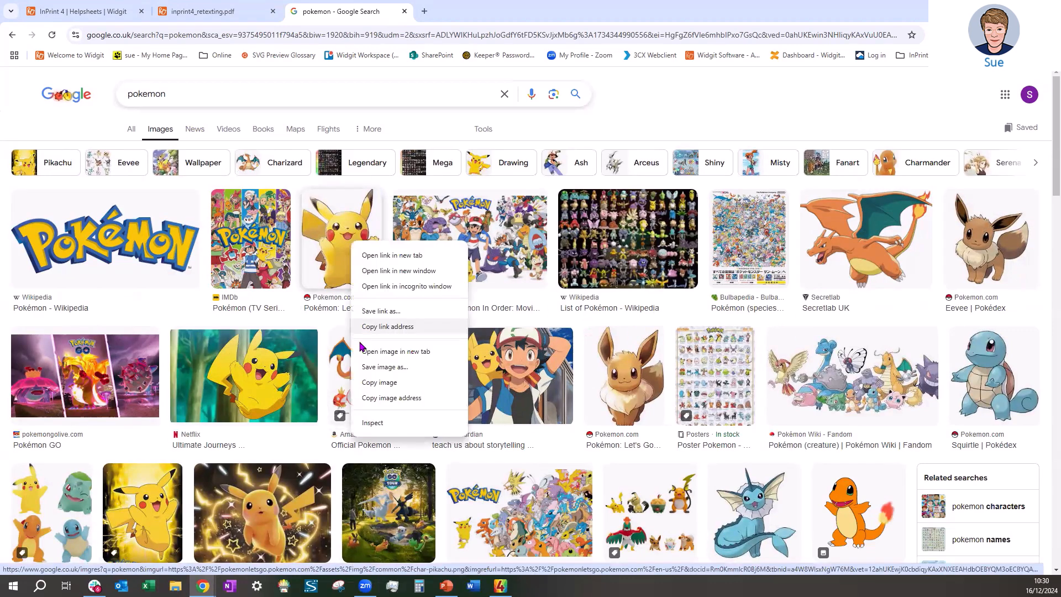
pyautogui.click(374, 383)
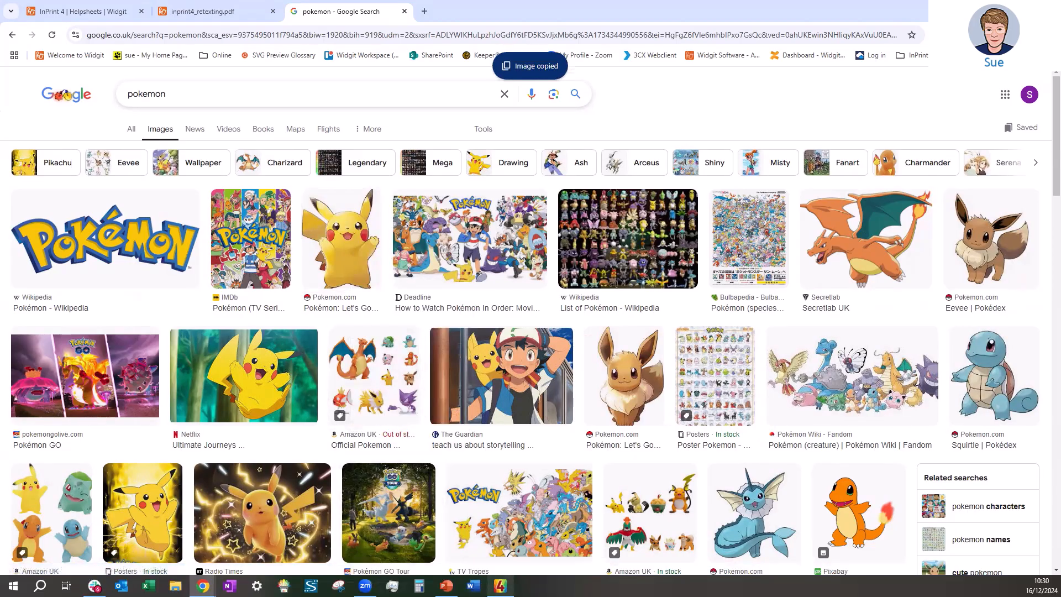
# Return to InPrint and paste the copied Pikachu picture above the word "pokemon" on page 5.
pyautogui.click(500, 586)
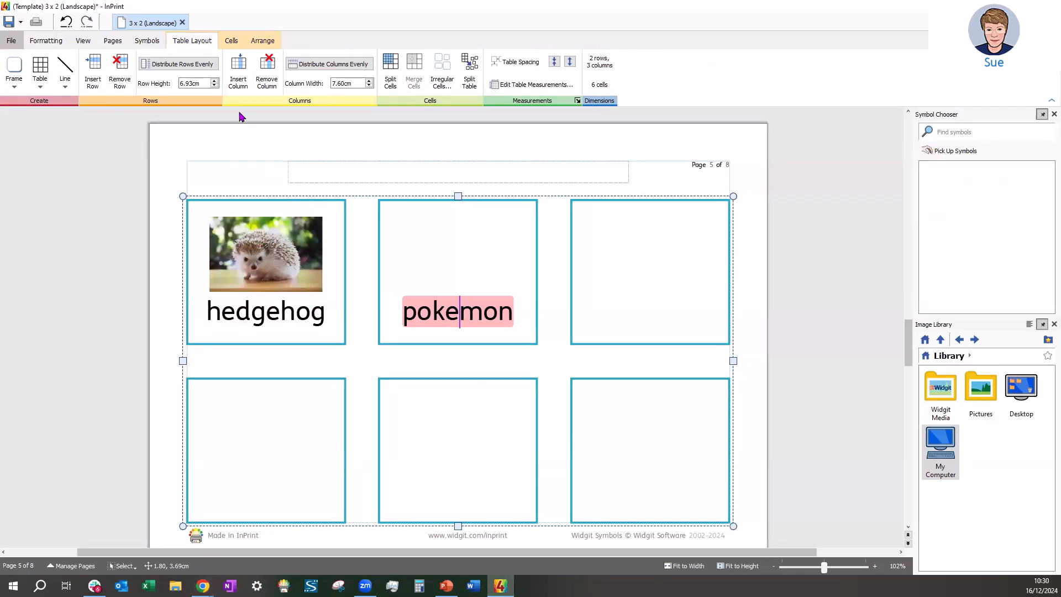
pyautogui.click(45, 42)
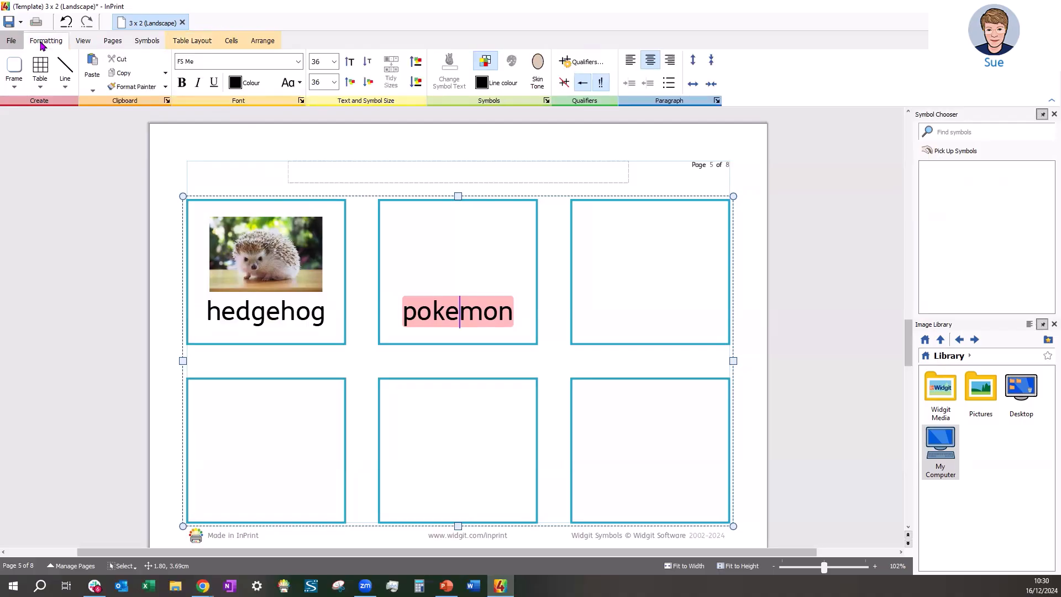
pyautogui.click(92, 67)
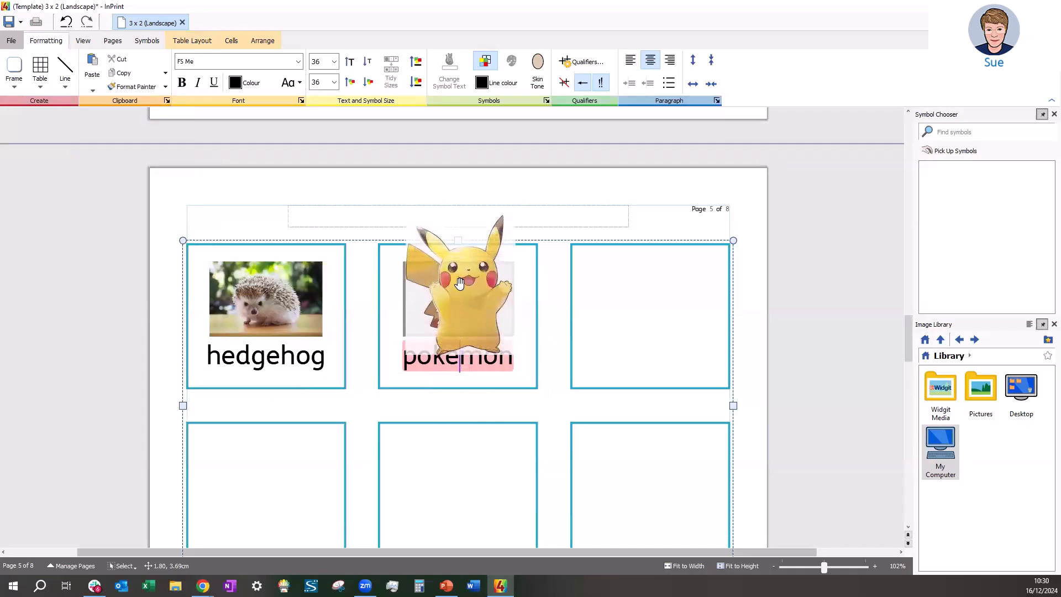
pyautogui.click(459, 283)
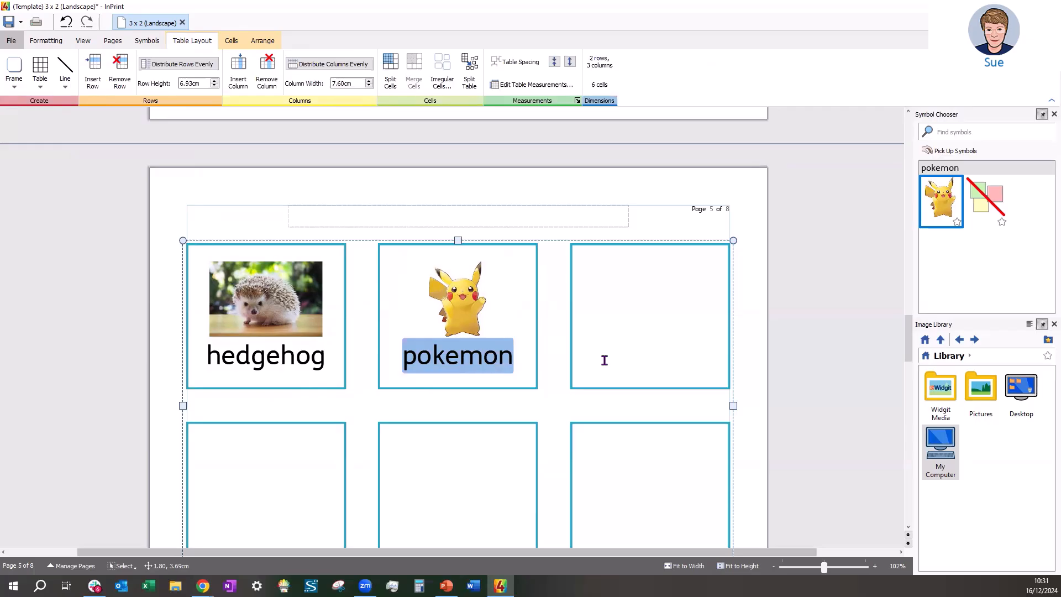
# Paste the Pikachu picture without text into the empty third cell of page 5's first row.
pyautogui.click(52, 43)
pyautogui.click(92, 69)
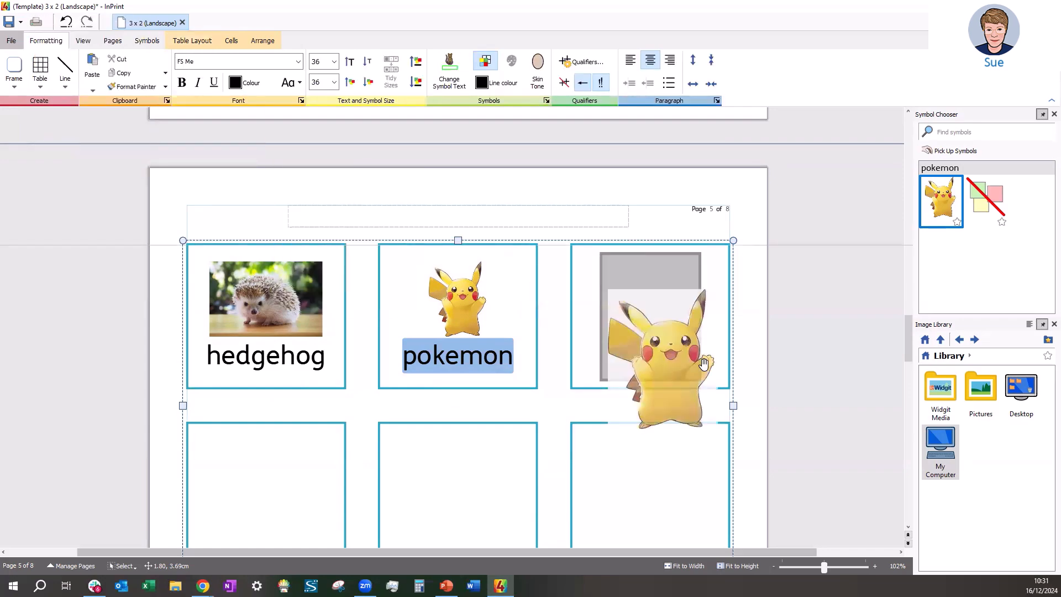
pyautogui.click(704, 363)
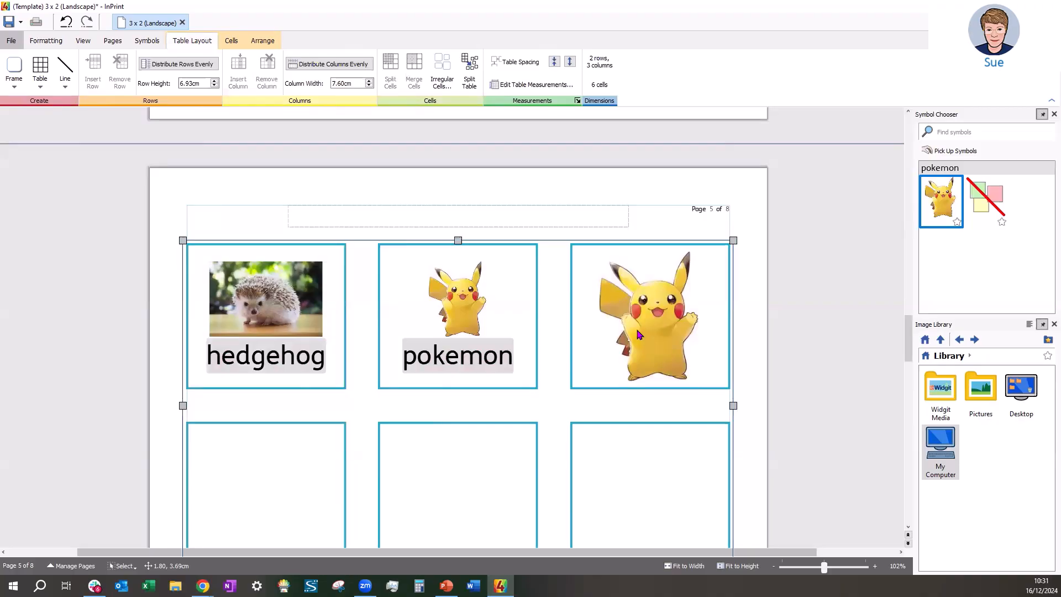
# Open the Widgit Media folder in the Image Library.
pyautogui.scroll(-3, 437, 353)
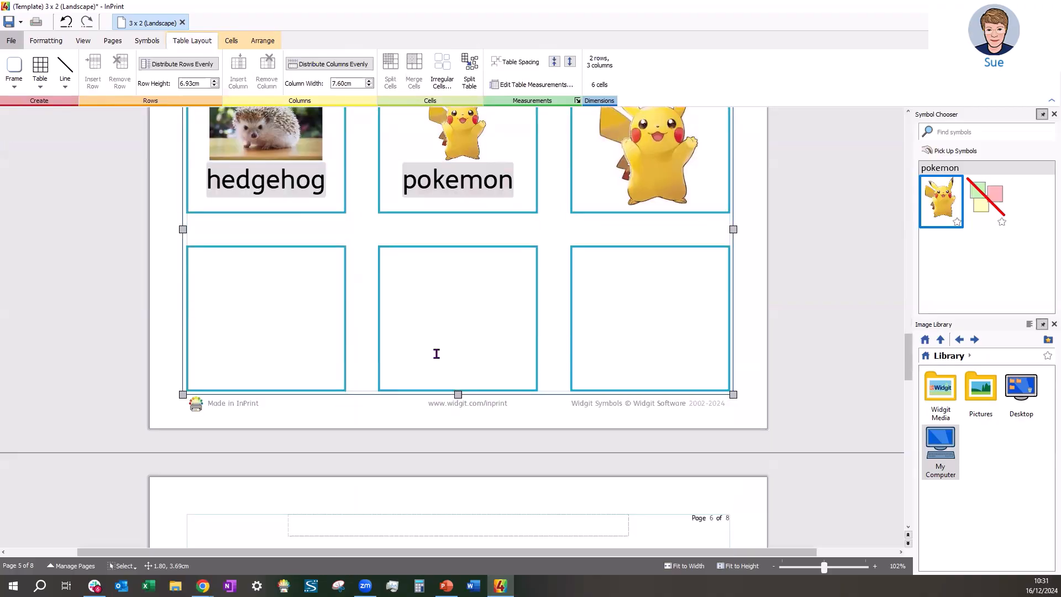
pyautogui.scroll(2, 411, 328)
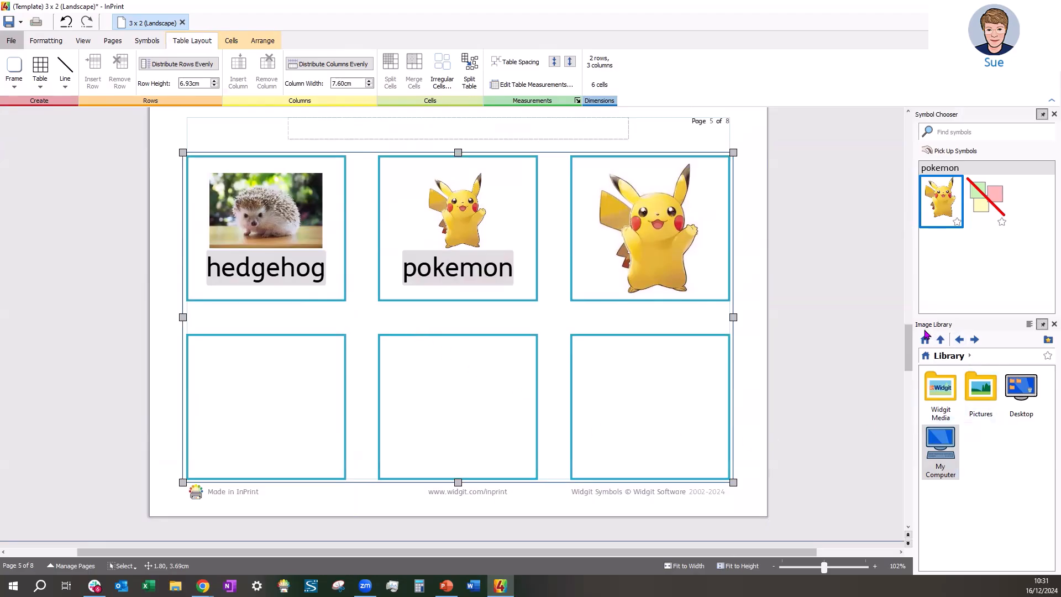
pyautogui.doubleClick(945, 397)
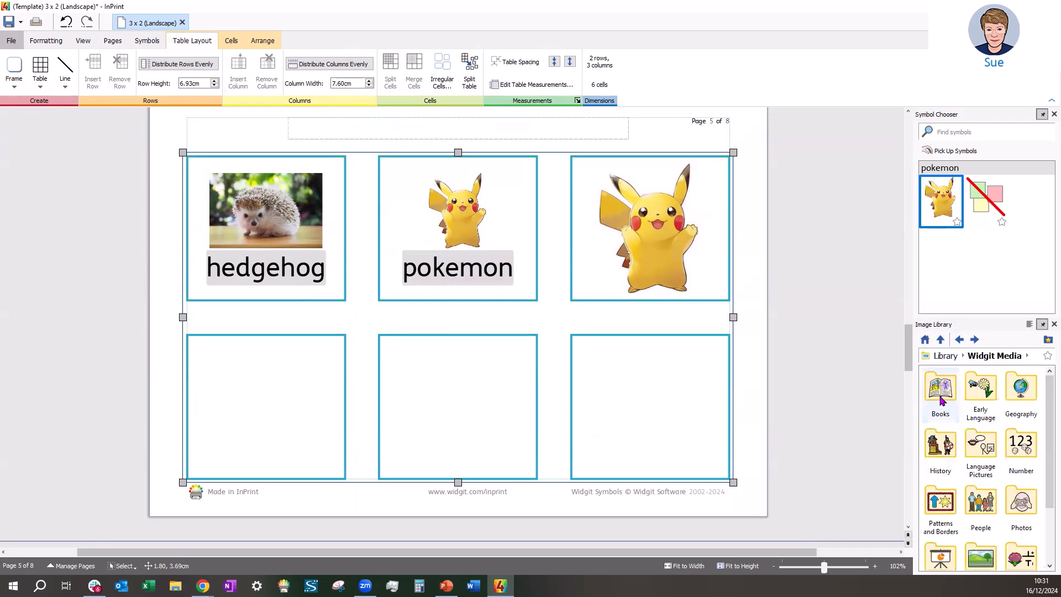
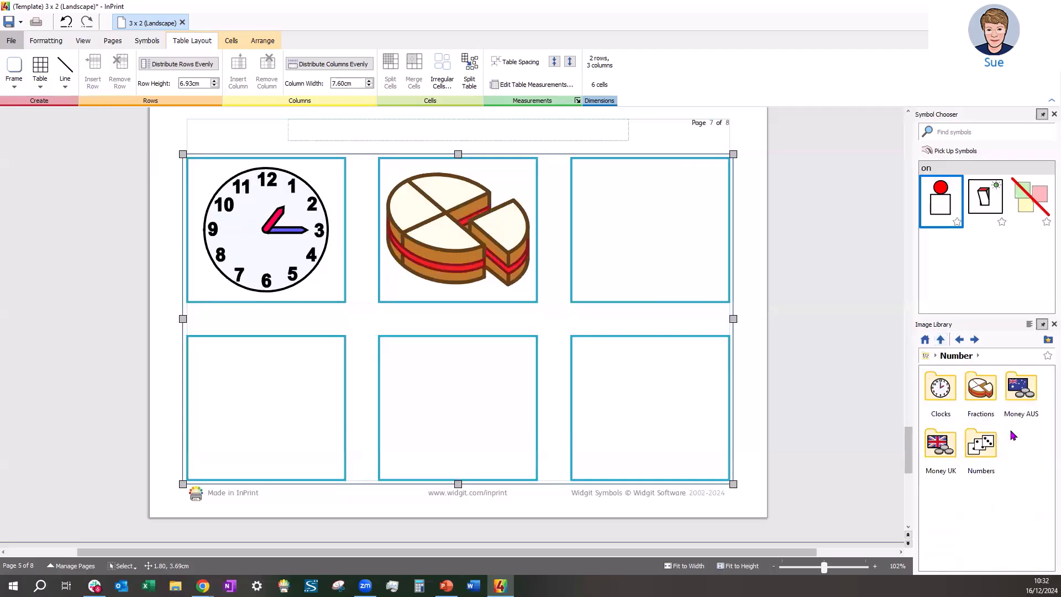
# Place the 10p heads image from the Money UK folder in the third cell of page 7's first row.
pyautogui.doubleClick(940, 459)
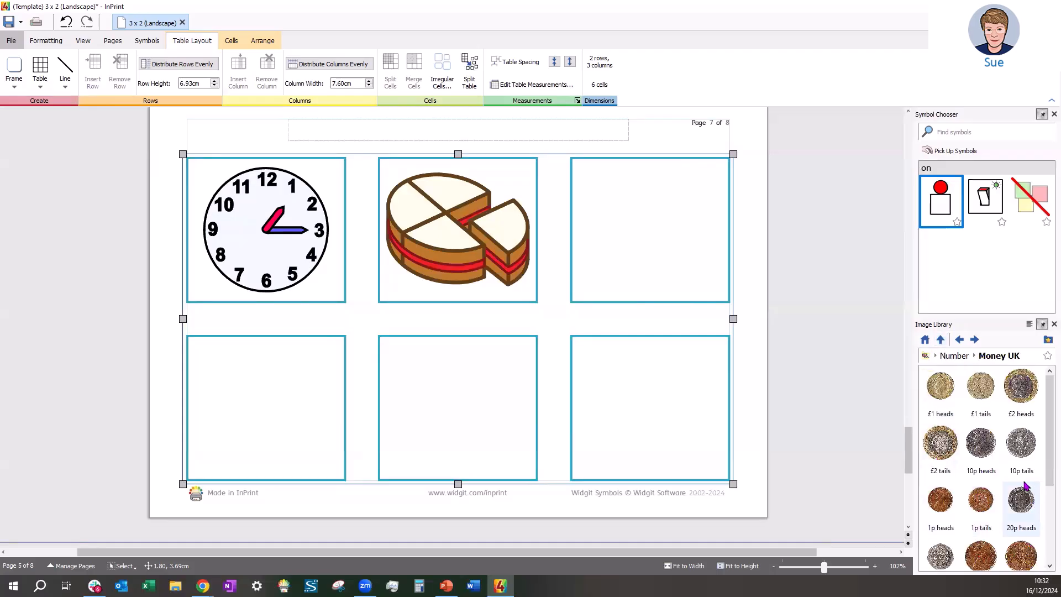
pyautogui.moveTo(981, 445); pyautogui.dragTo(661, 260)
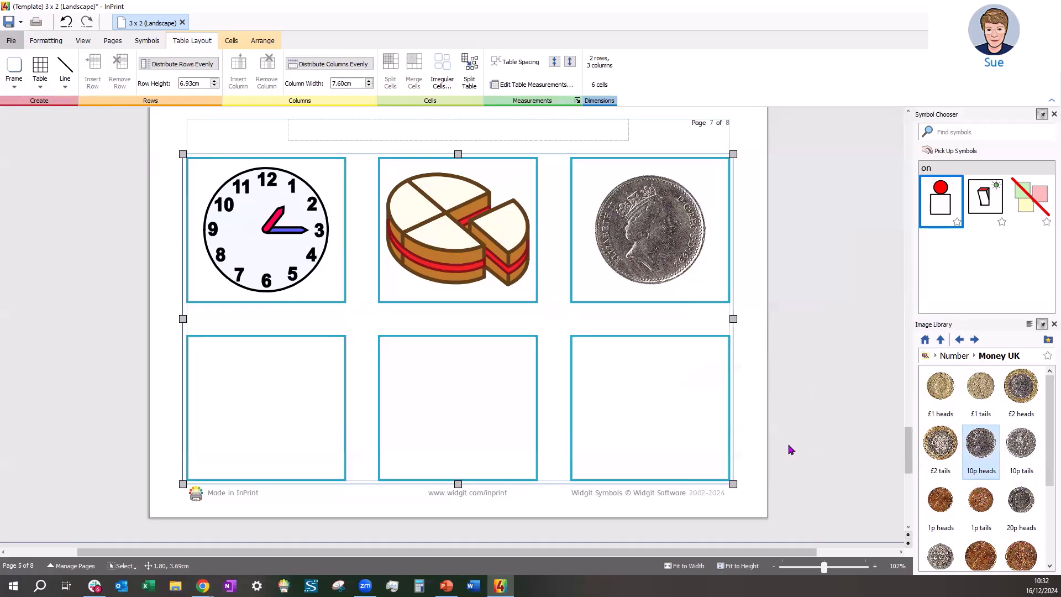
# Enter "£1" in the first cell of page 7's second row and replace its symbol with the £1 heads image.
pyautogui.click(263, 468)
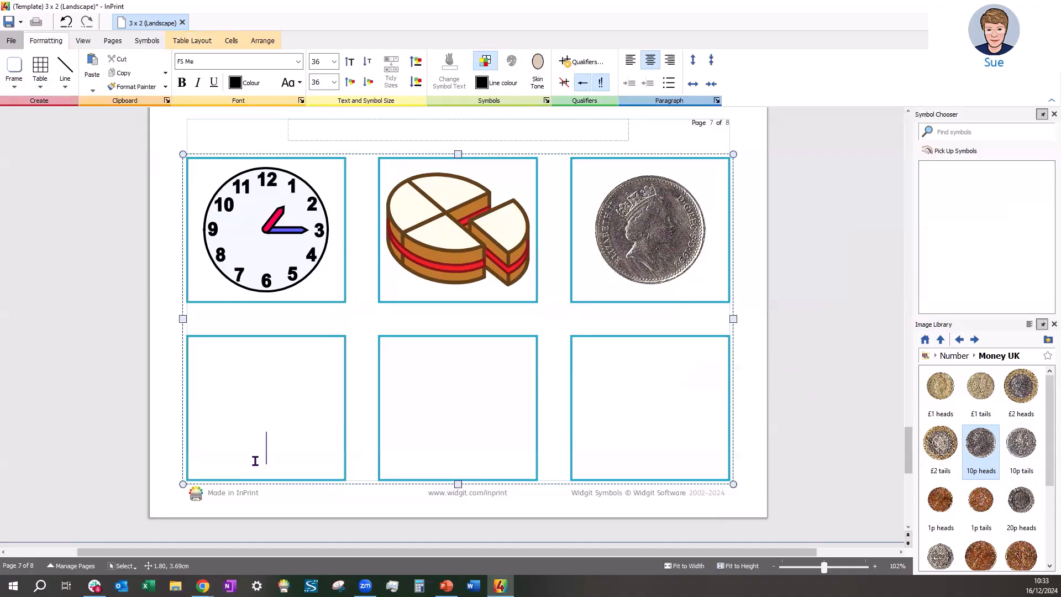
pyautogui.write('£1')
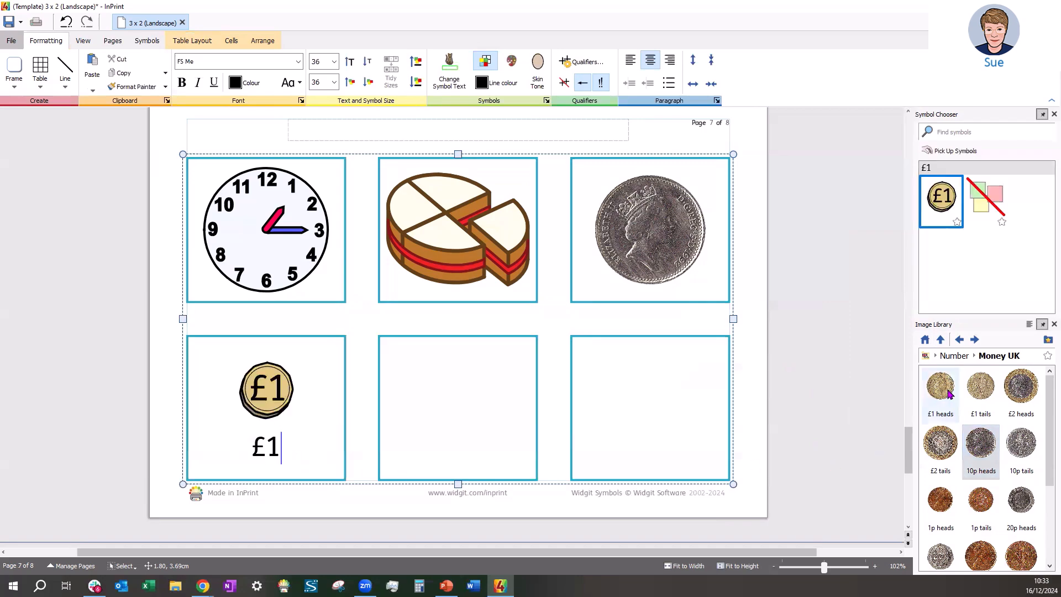
pyautogui.moveTo(948, 393); pyautogui.dragTo(273, 386)
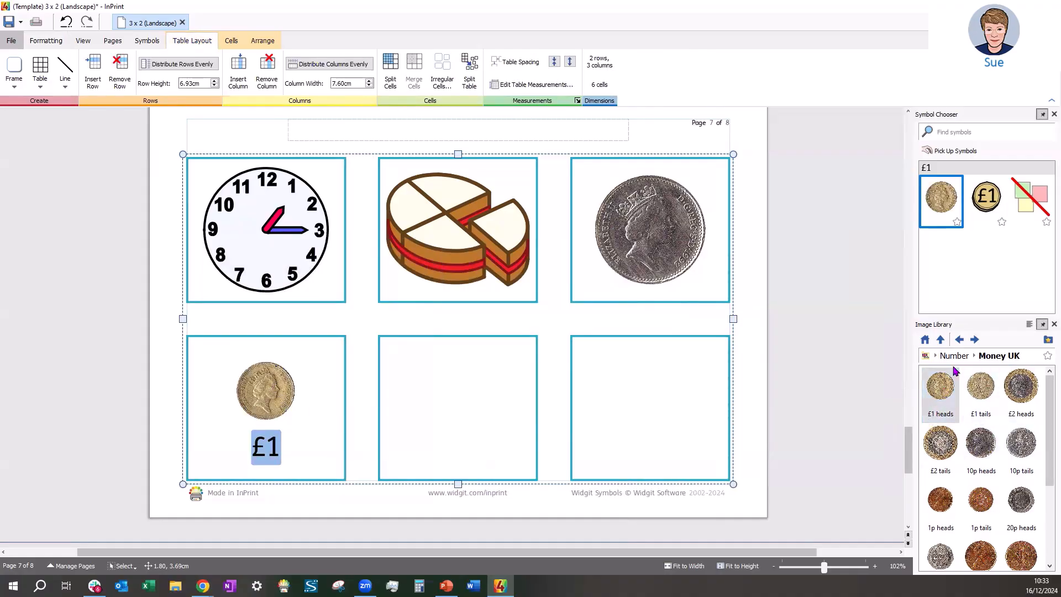
# Go back up from the Money UK folder to the Widgit Media folder in the Image Library.
pyautogui.click(939, 341)
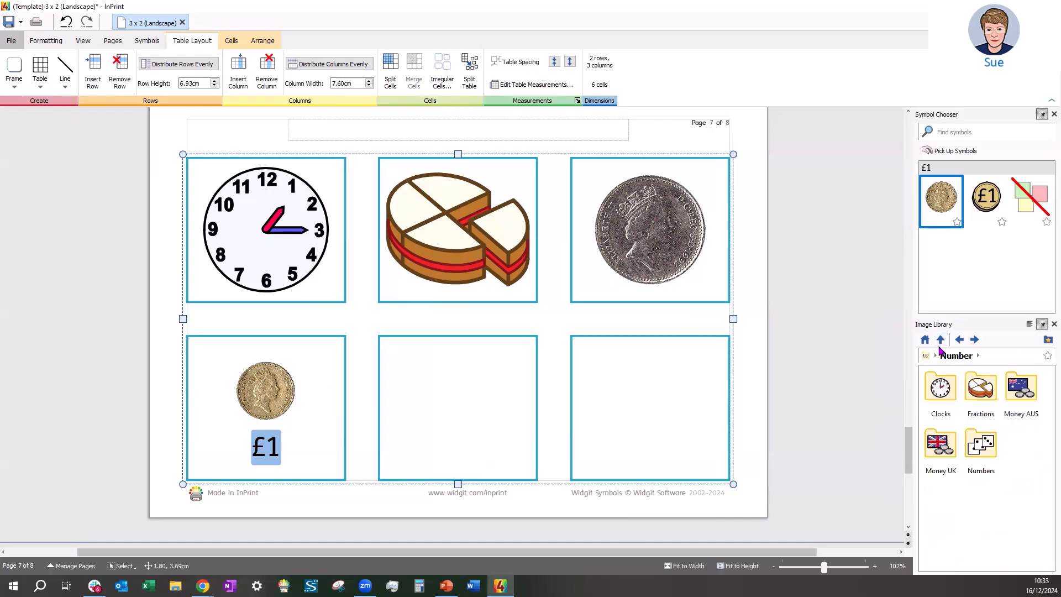
pyautogui.click(939, 341)
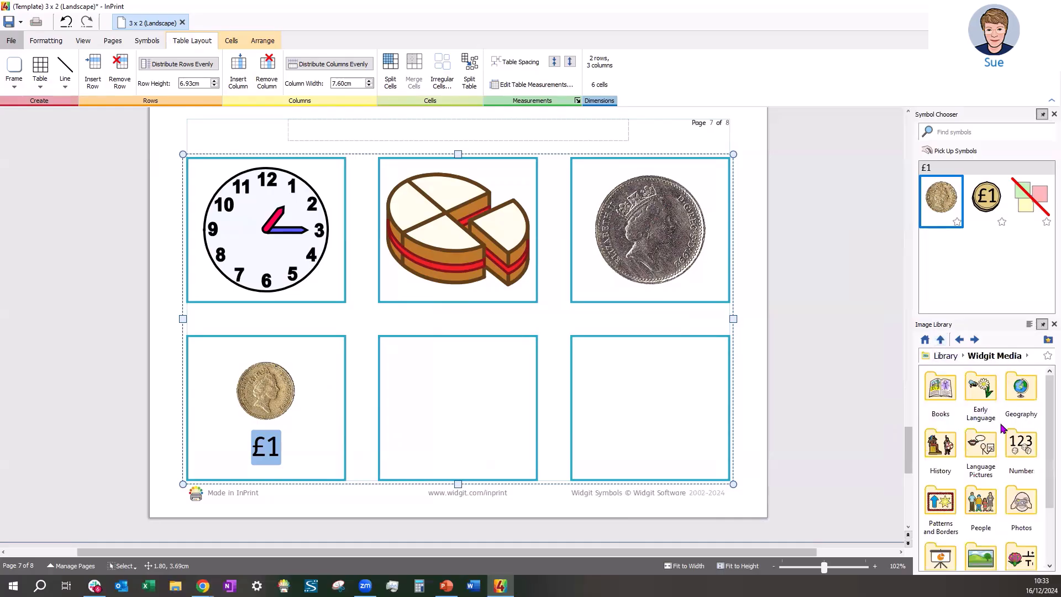
# Place the aquaduct and Roman amphitheatre images from the History > Romans folder in page 7's two empty second-row cells, and return to the Library's top level.
pyautogui.scroll(-2, 989, 436)
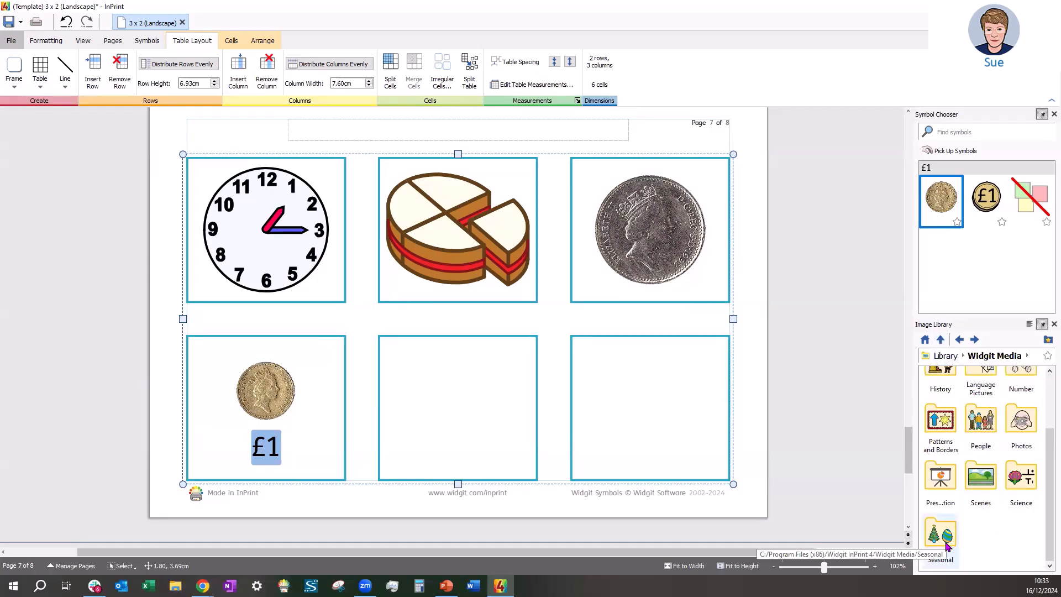
pyautogui.scroll(2, 984, 422)
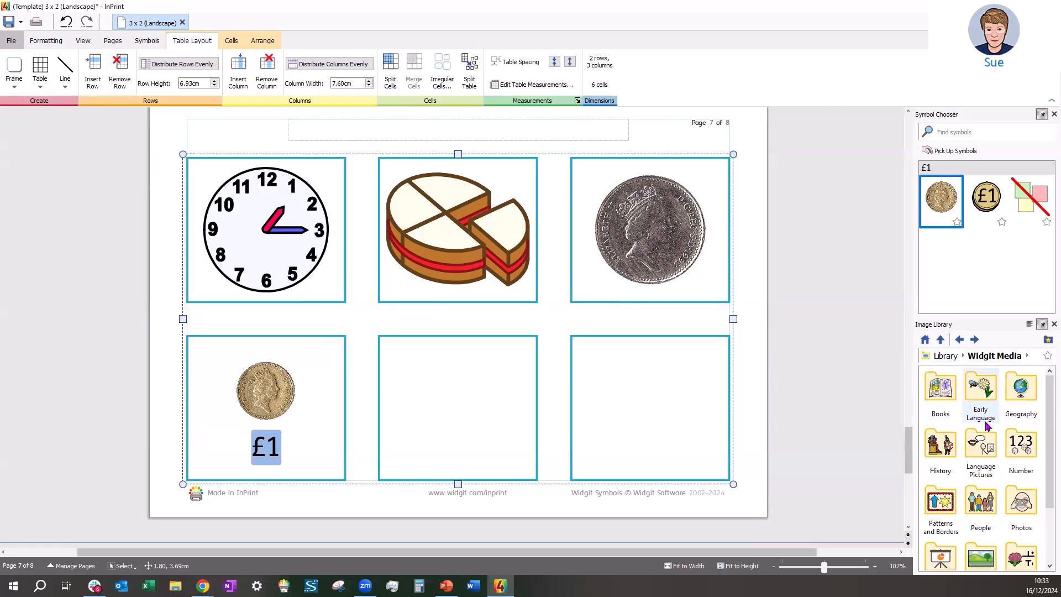
pyautogui.click(950, 452)
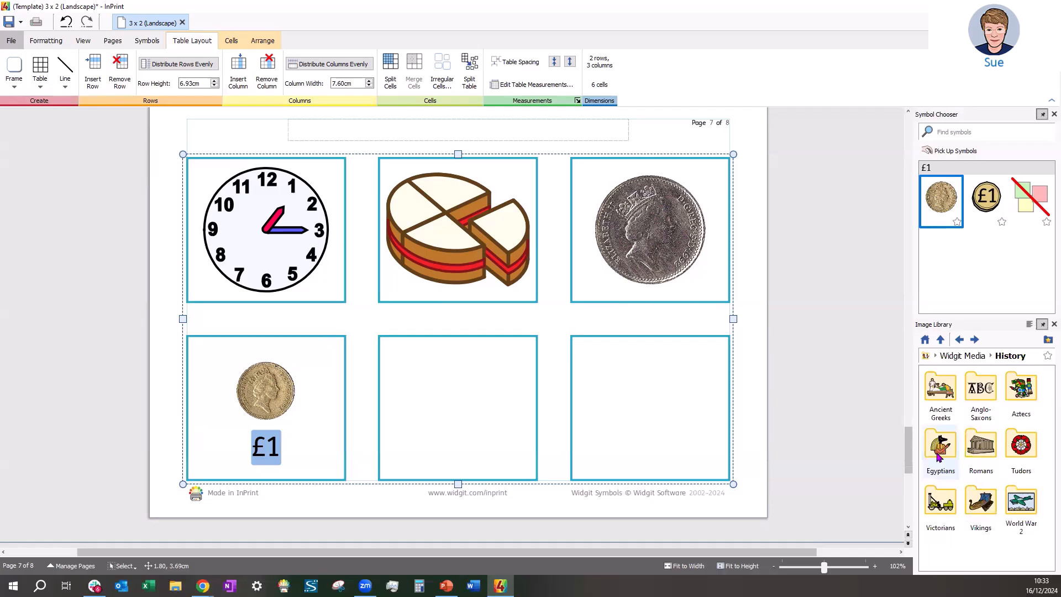
pyautogui.click(981, 445)
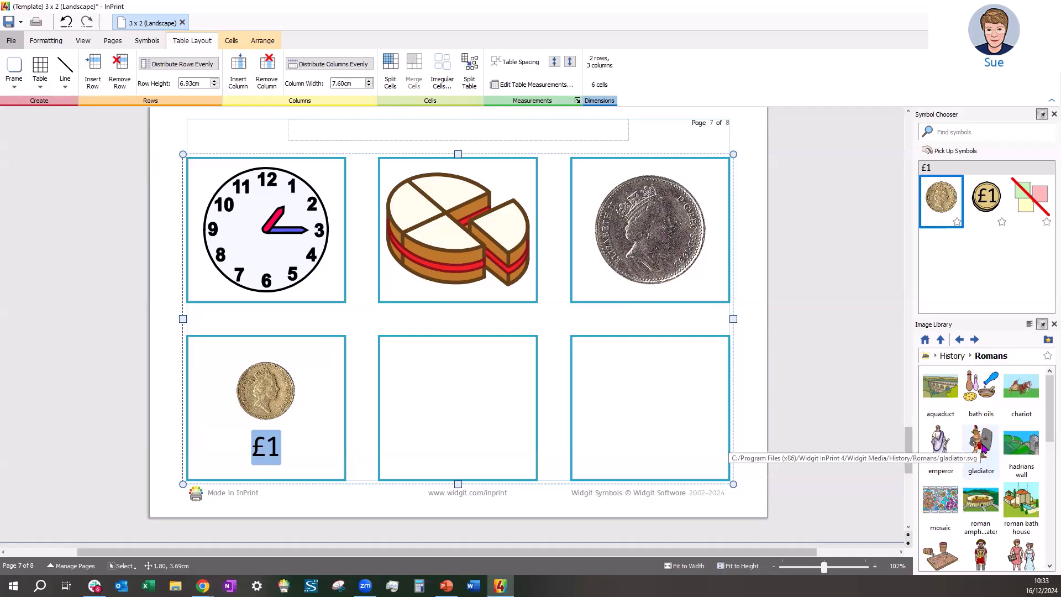
pyautogui.moveTo(940, 387); pyautogui.dragTo(499, 410)
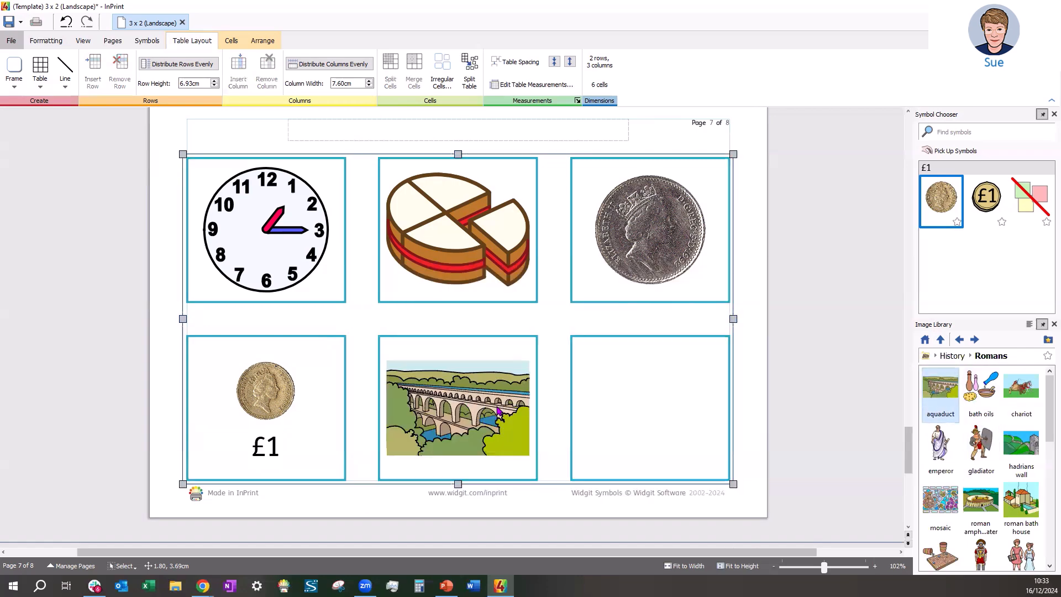
pyautogui.moveTo(979, 502); pyautogui.dragTo(654, 422)
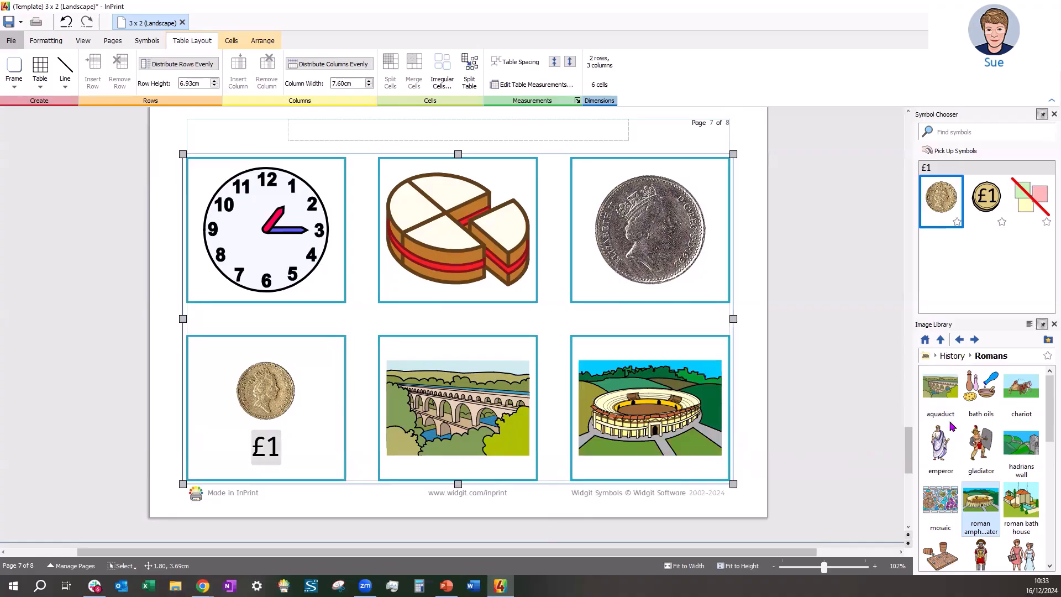
pyautogui.click(924, 339)
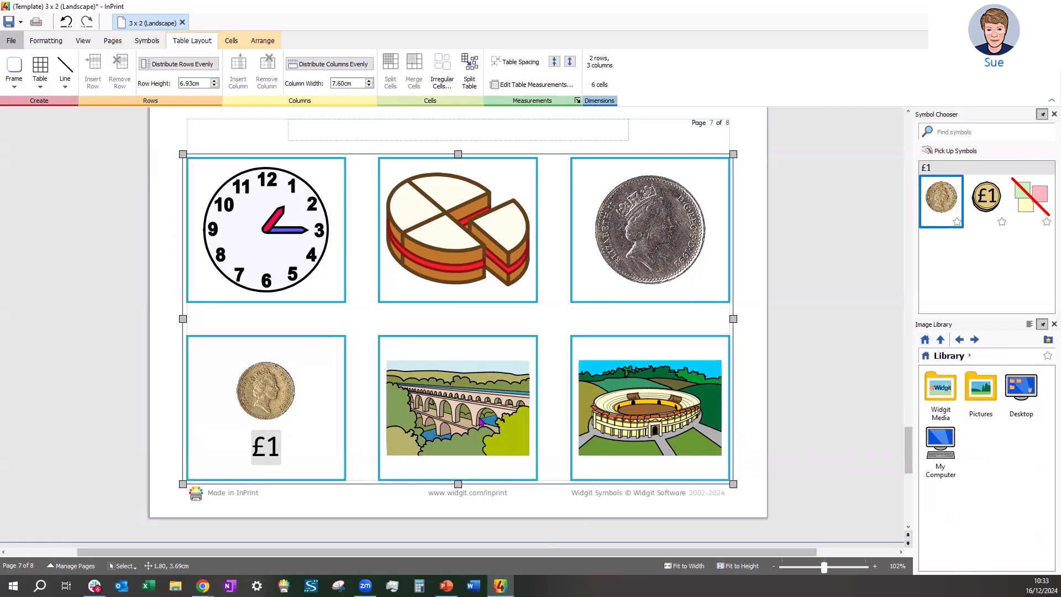
# Open the document's symbol changes for saving, choose User Wordlist as the destination, and close without saving.
pyautogui.scroll(15, 548, 424)
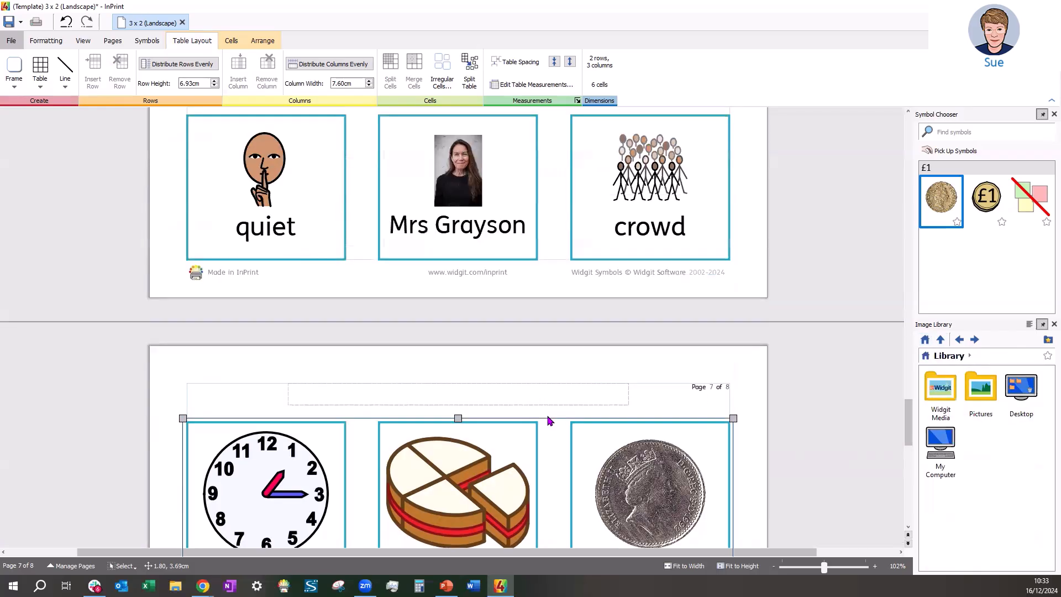
pyautogui.scroll(12, 544, 416)
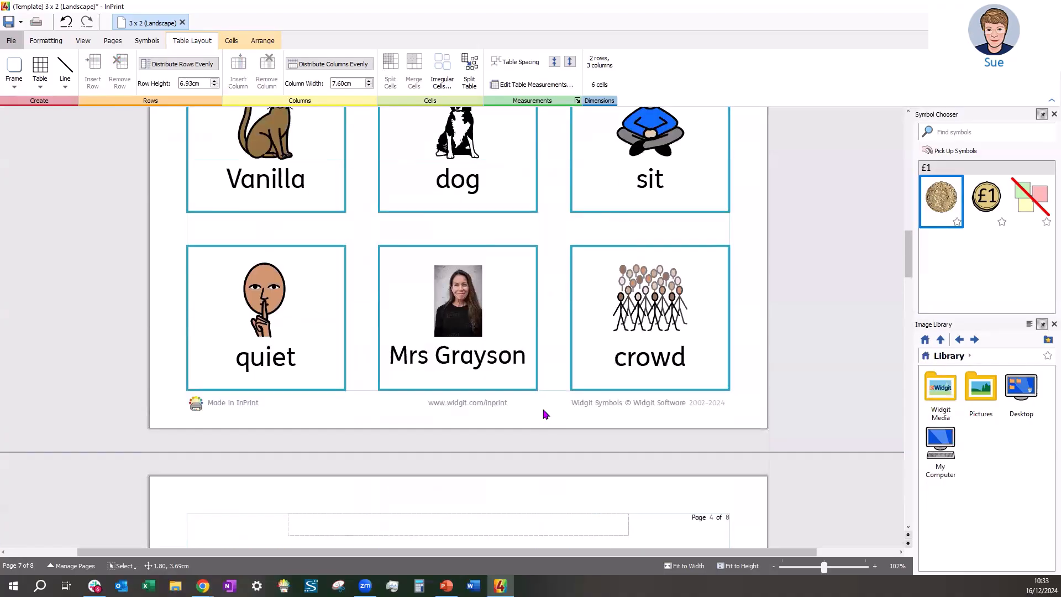
pyautogui.scroll(14, 491, 328)
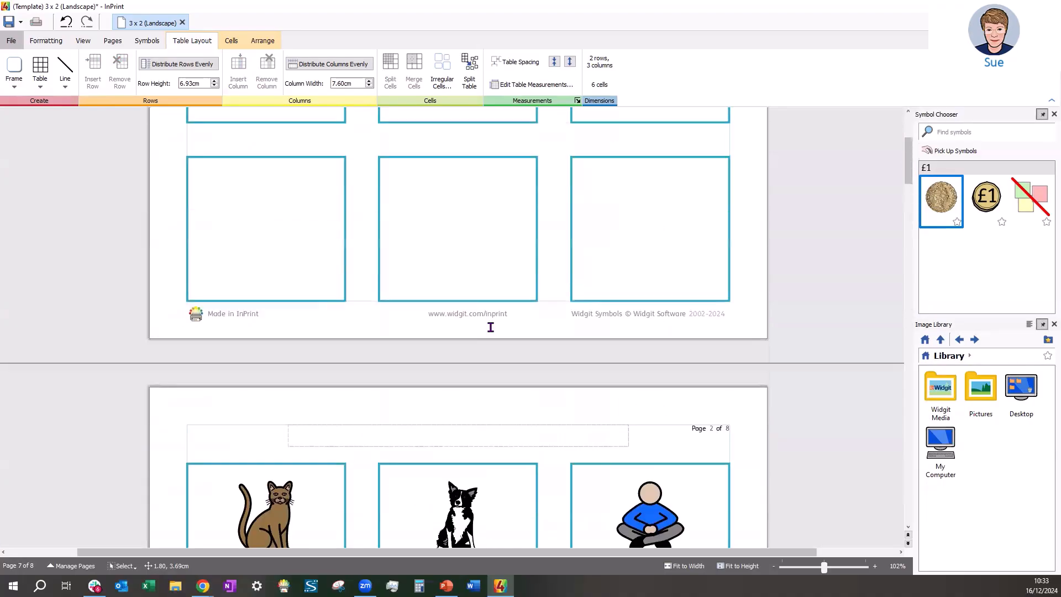
pyautogui.scroll(-5, 490, 328)
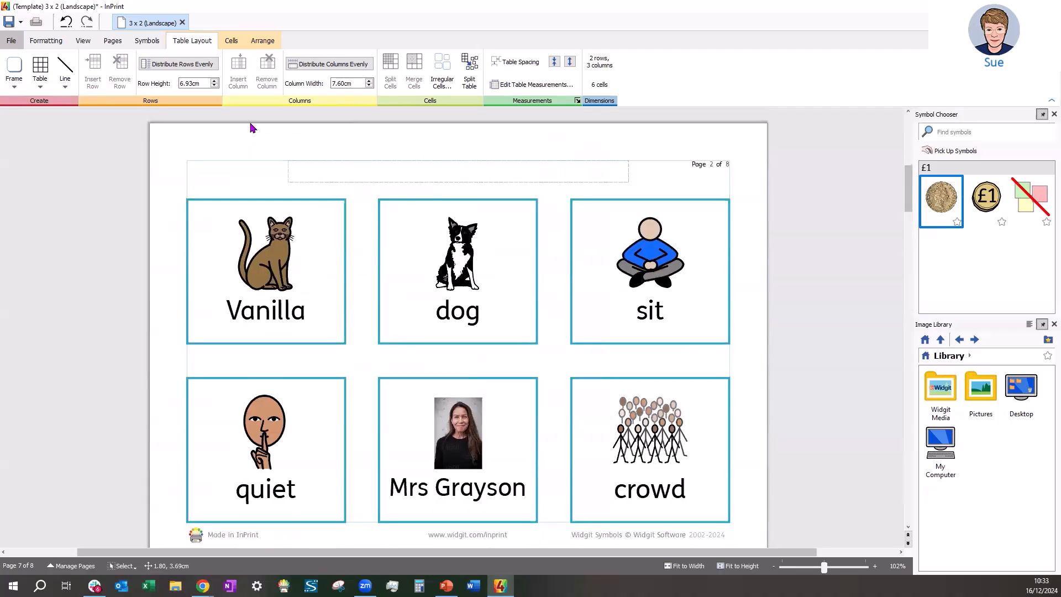
pyautogui.click(147, 44)
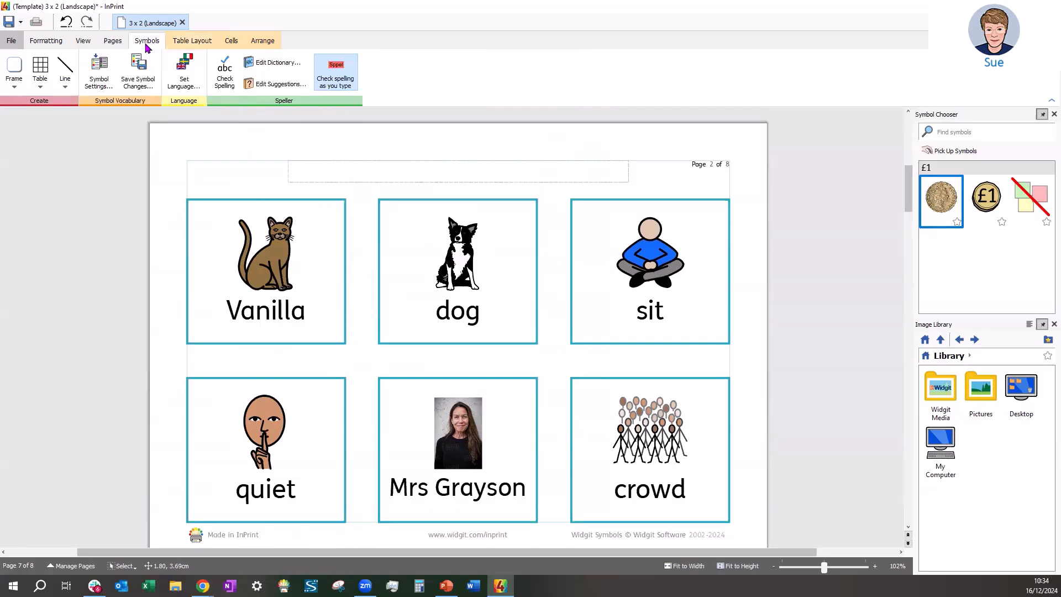
pyautogui.click(137, 76)
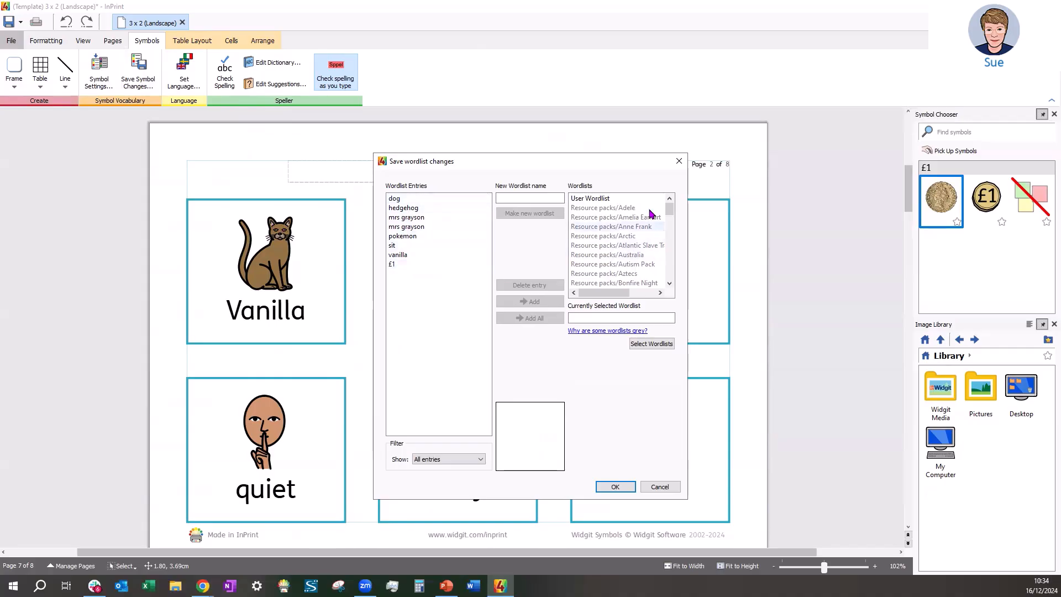
pyautogui.click(583, 203)
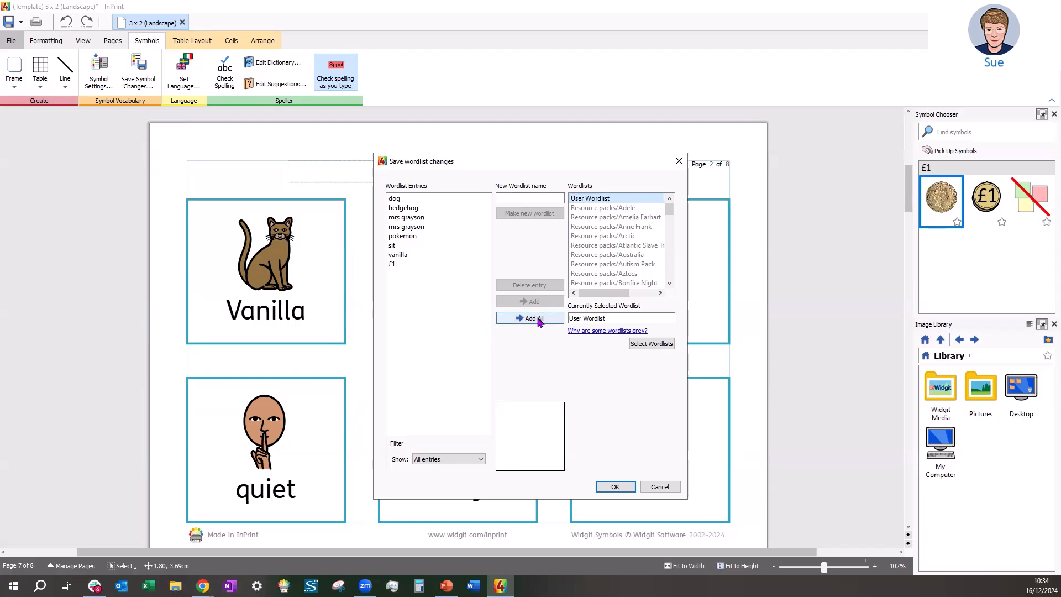
pyautogui.click(619, 484)
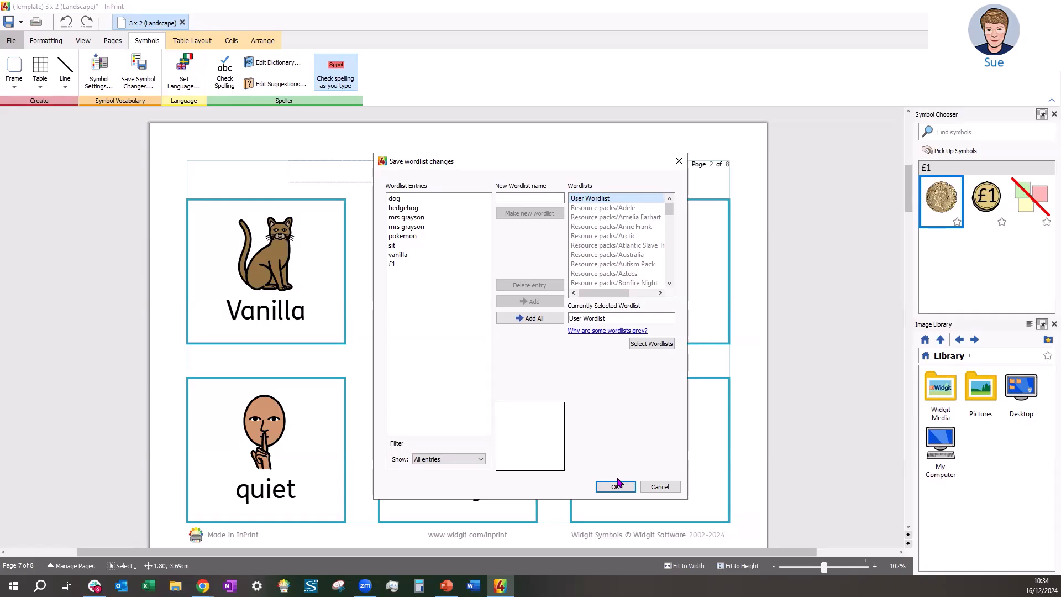
pyautogui.click(657, 486)
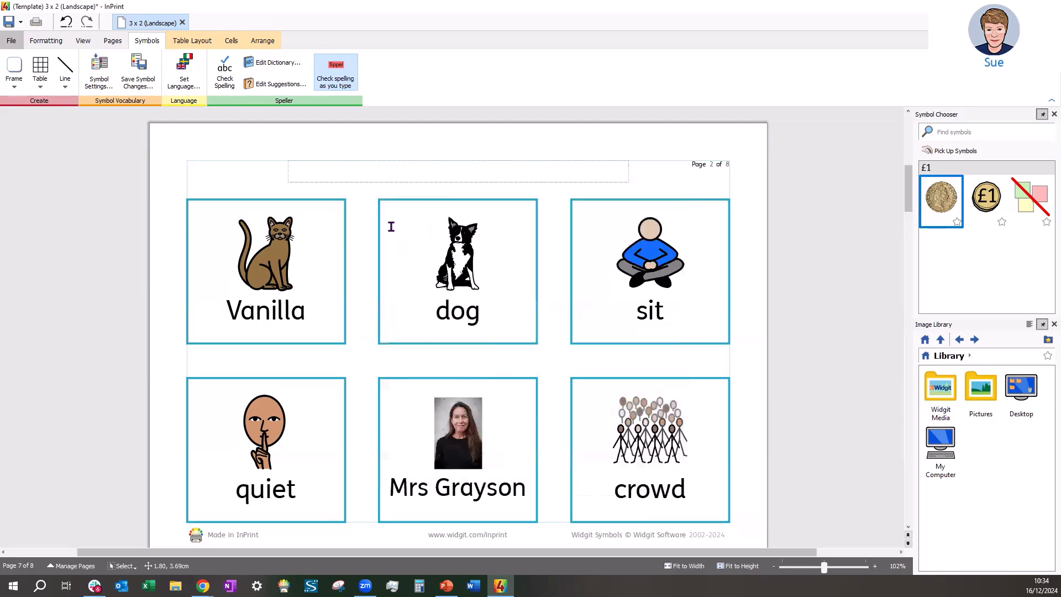
# Enable the Human Reproduction restricted category in the document's symbol settings.
pyautogui.scroll(-5, 410, 248)
pyautogui.scroll(-10, 410, 250)
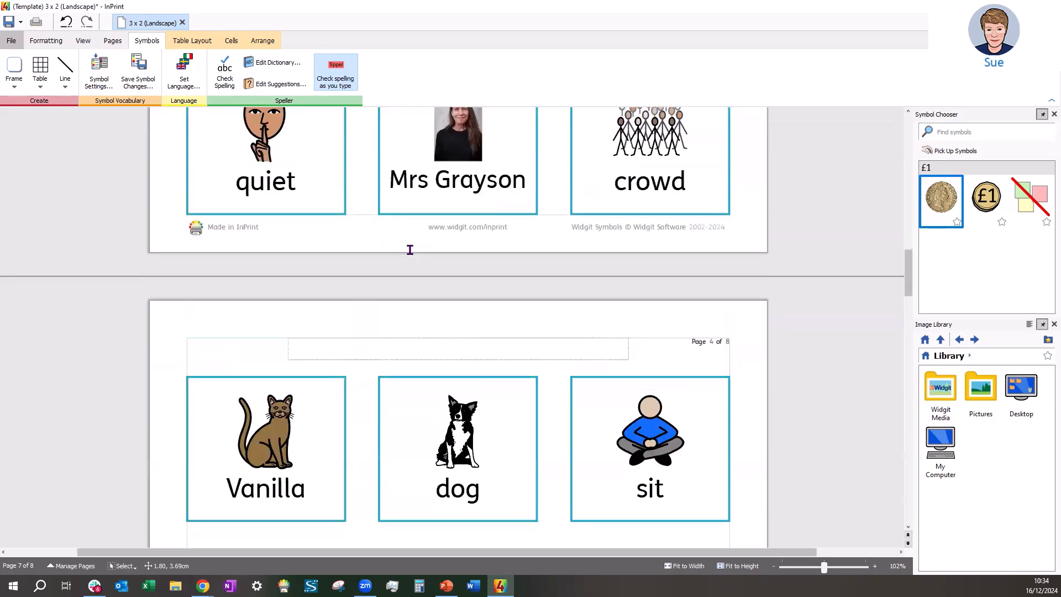
pyautogui.scroll(-12, 410, 251)
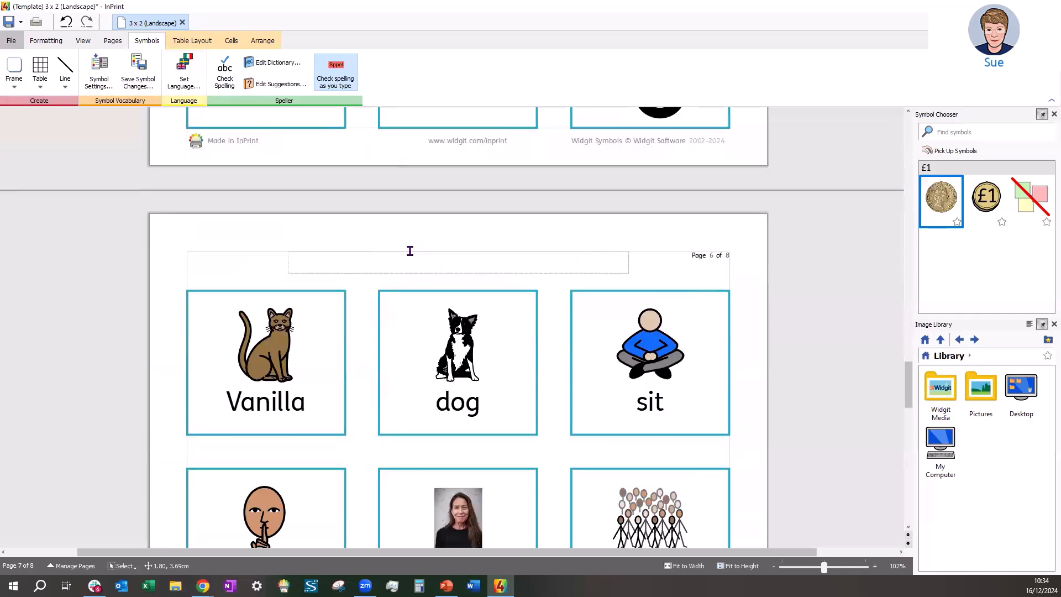
pyautogui.scroll(-8, 410, 251)
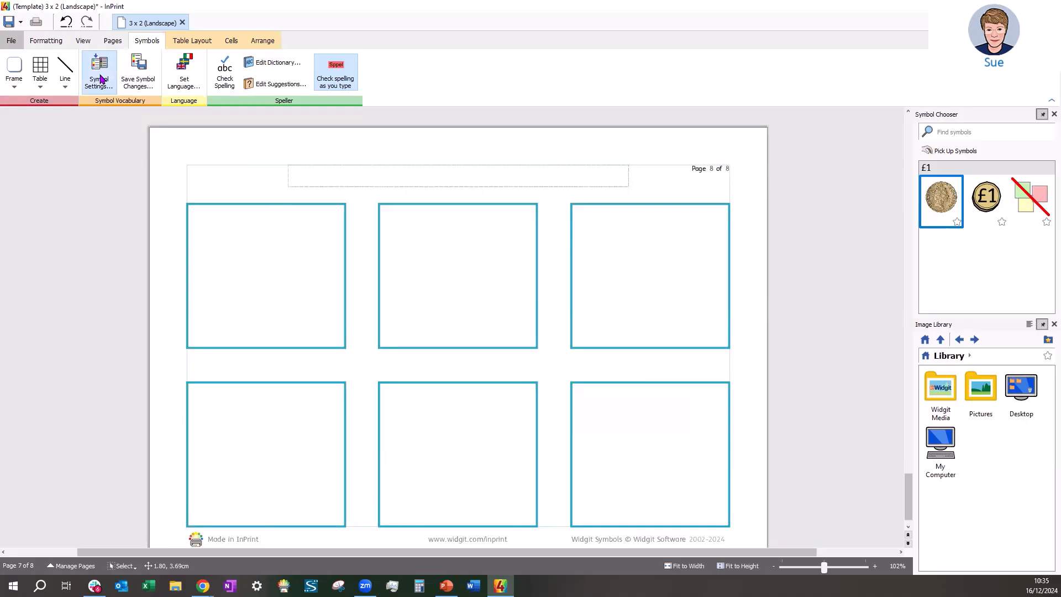
pyautogui.click(102, 79)
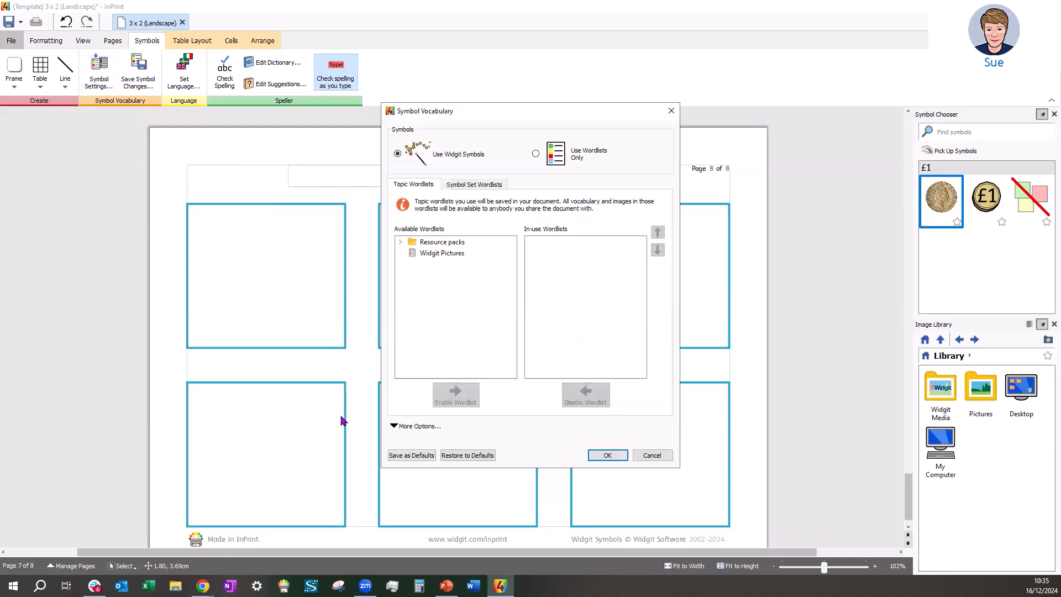
pyautogui.click(424, 426)
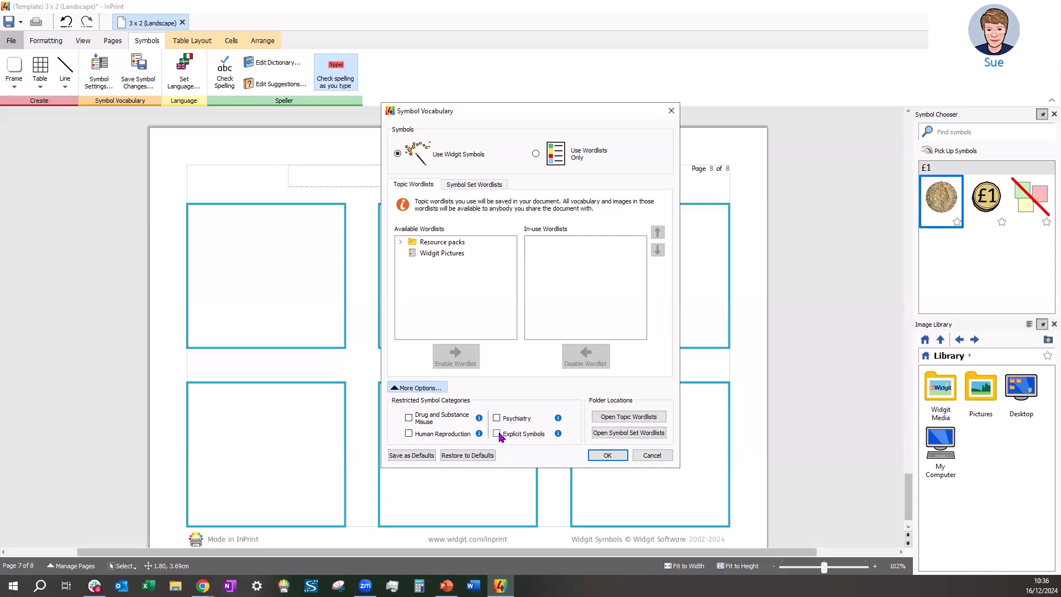
pyautogui.click(408, 434)
pyautogui.click(607, 457)
# Enter "breasts" in the first cell and "penis" in the second cell of page 8's first row.
pyautogui.click(286, 327)
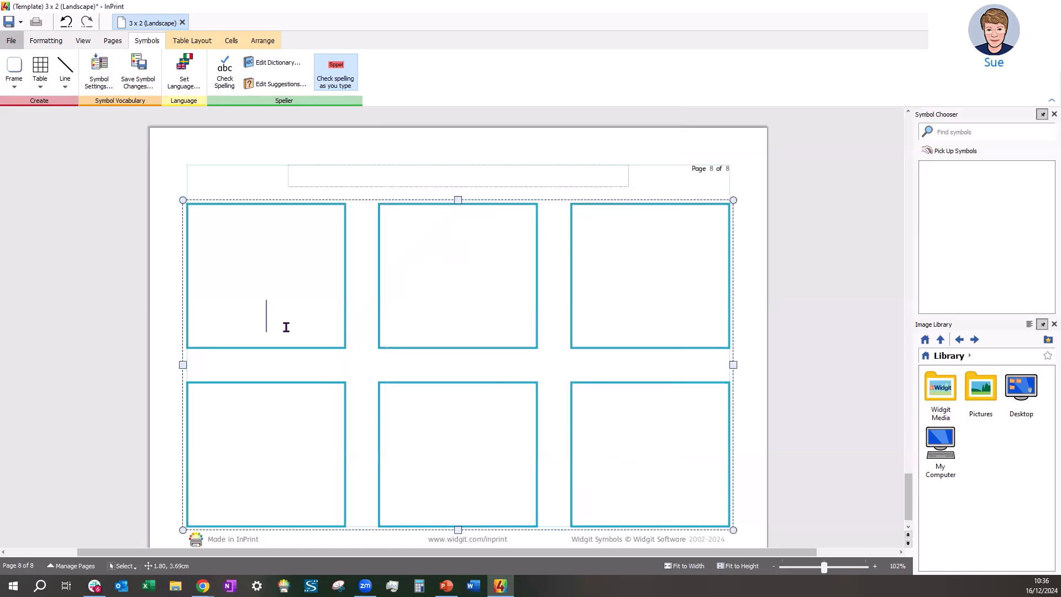
pyautogui.write('breasts')
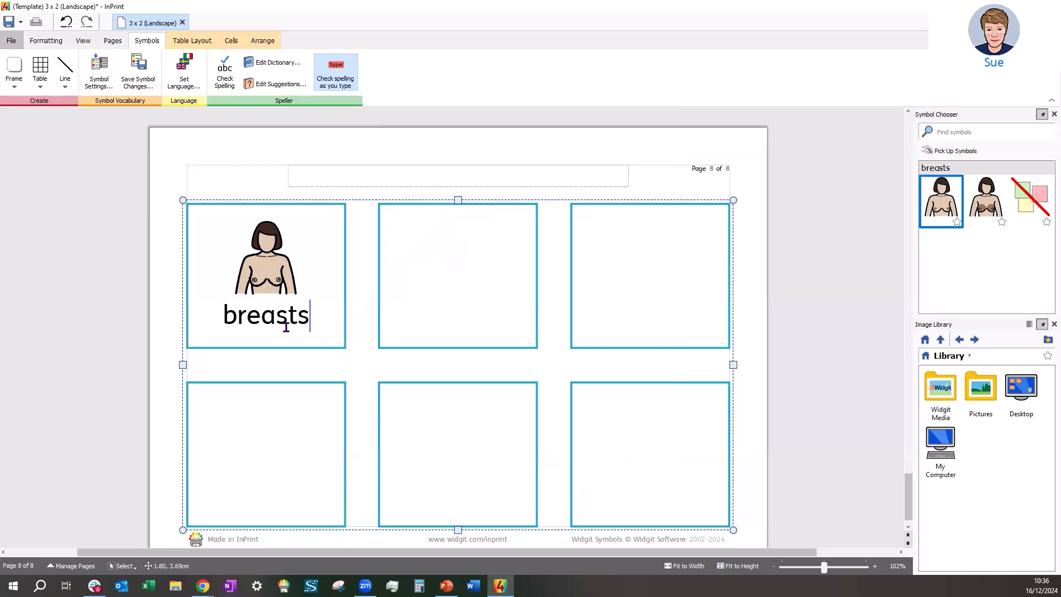
pyautogui.click(398, 316)
pyautogui.write('penis')
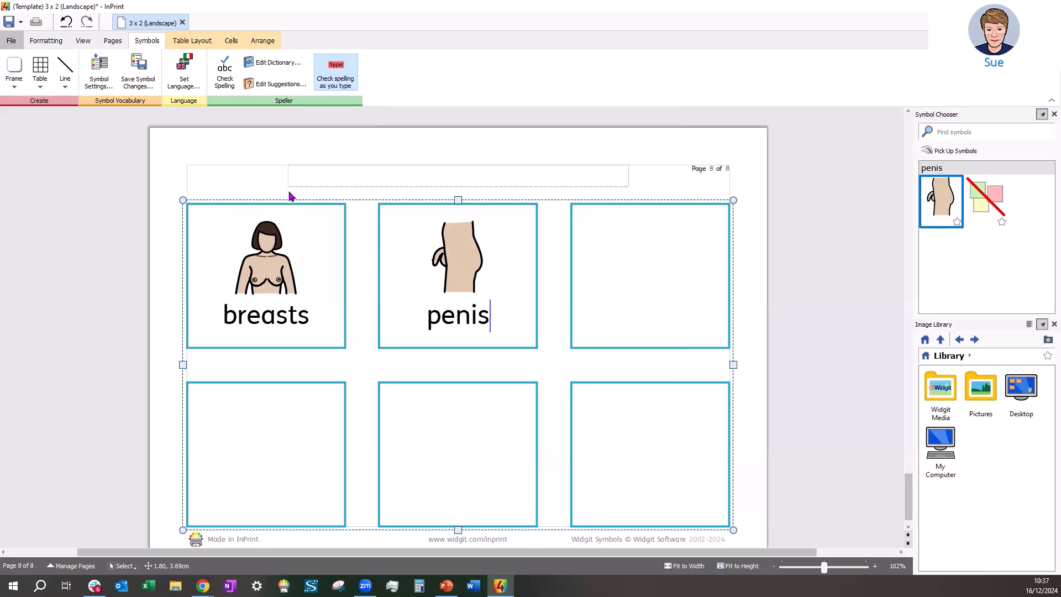
# Turn off the Human Reproduction restricted category in the symbol settings.
pyautogui.click(108, 77)
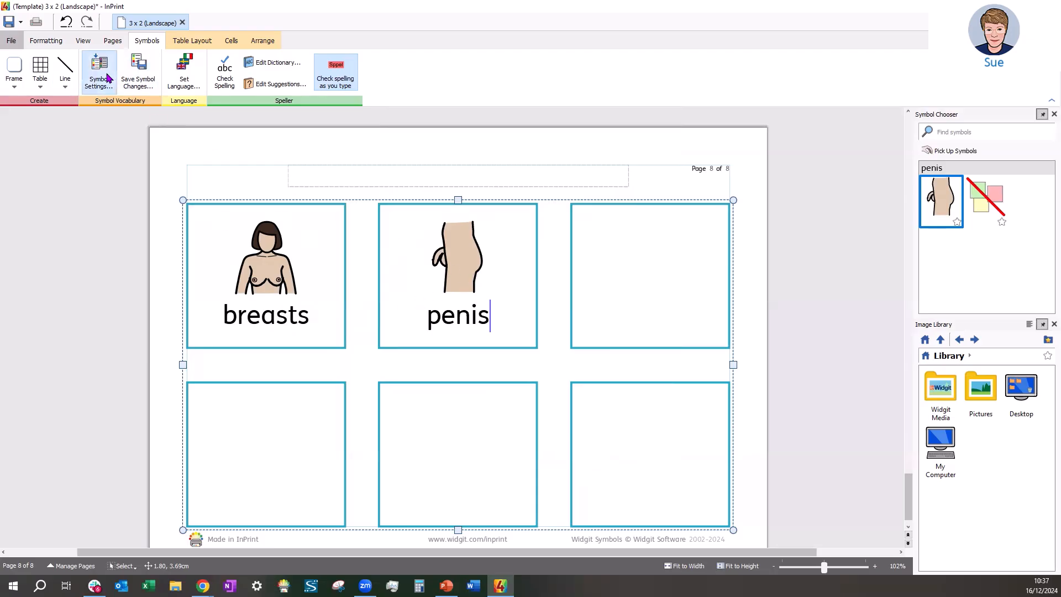
pyautogui.click(411, 426)
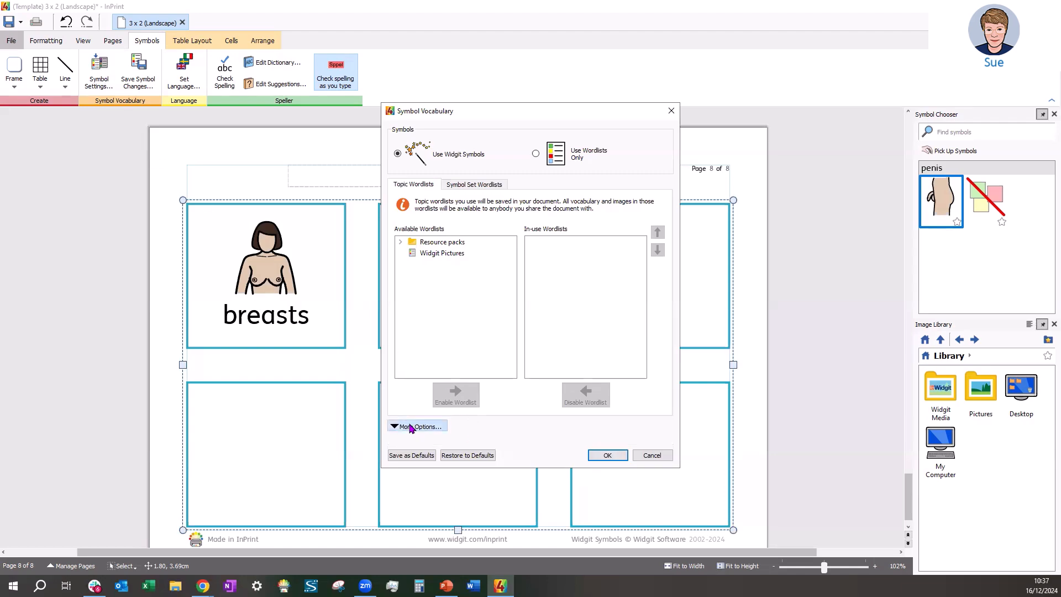
pyautogui.click(409, 434)
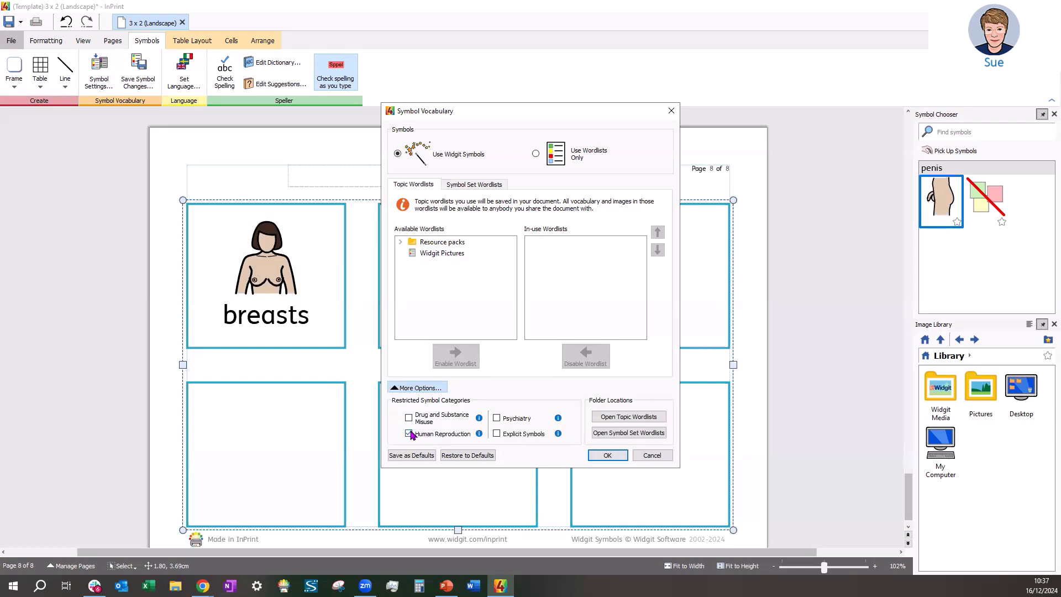
pyautogui.click(409, 435)
pyautogui.click(608, 456)
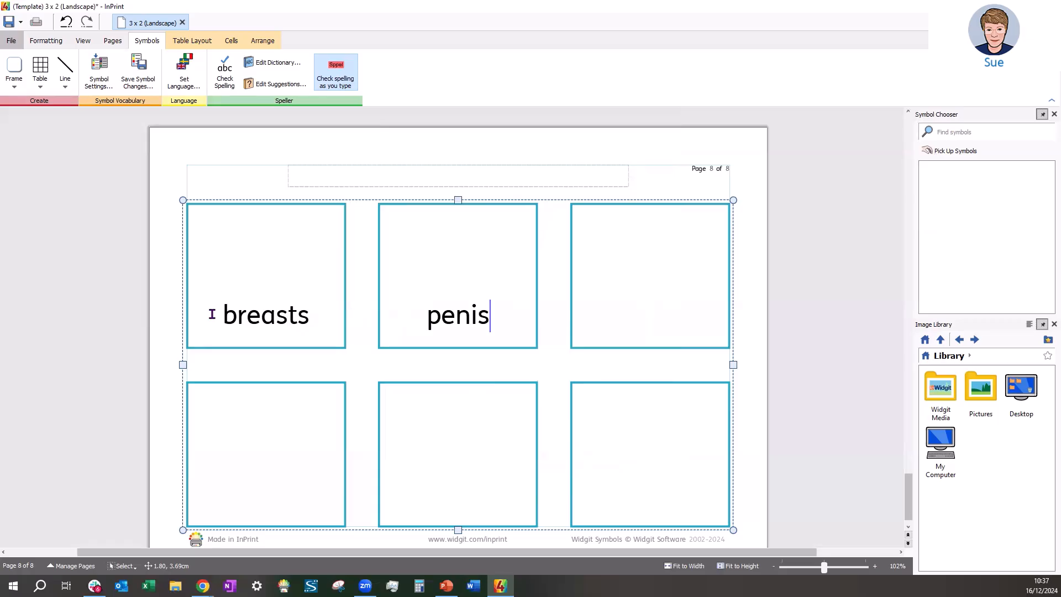
# Delete the words from the first two cells of page 8's first row.
pyautogui.moveTo(214, 314); pyautogui.dragTo(331, 318)
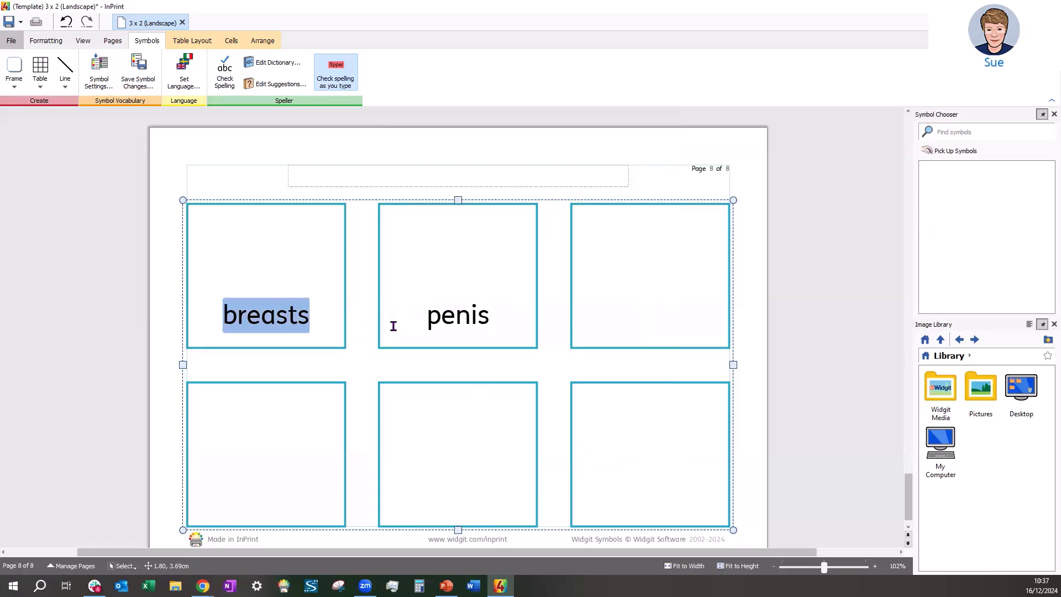
pyautogui.press('Delete')
pyautogui.moveTo(508, 321); pyautogui.dragTo(380, 317)
pyautogui.press('Delete')
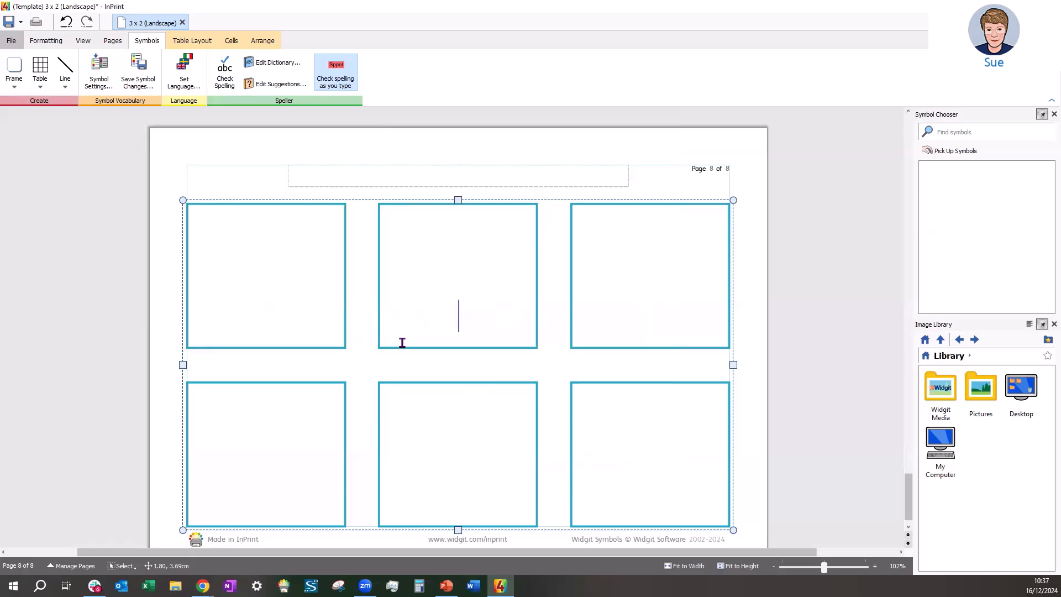
pyautogui.scroll(3, 339, 277)
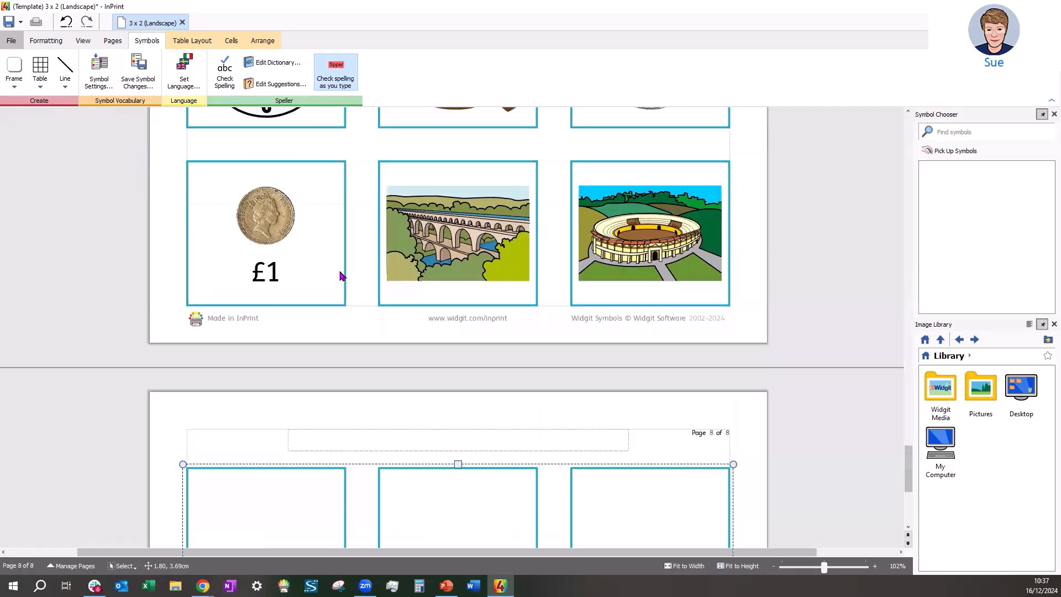
pyautogui.scroll(-4, 332, 266)
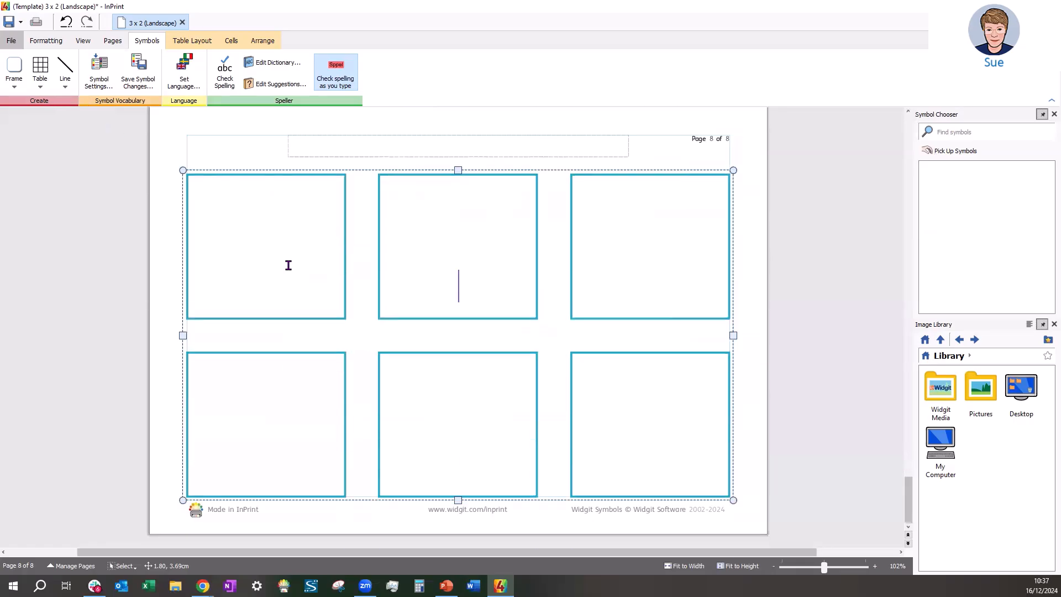
pyautogui.scroll(3, 290, 263)
pyautogui.scroll(8, 294, 260)
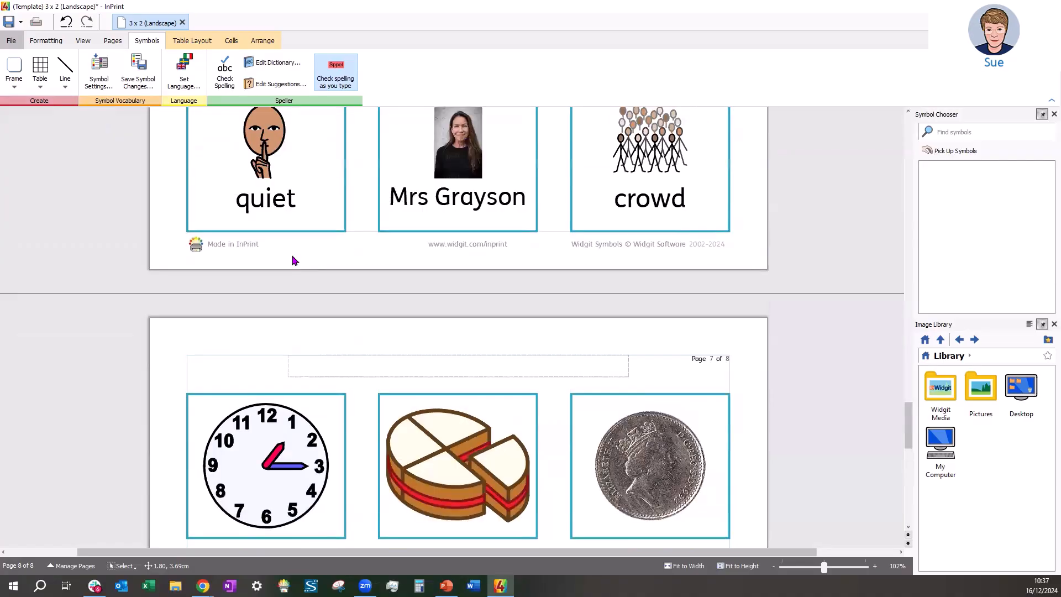
pyautogui.scroll(12, 293, 260)
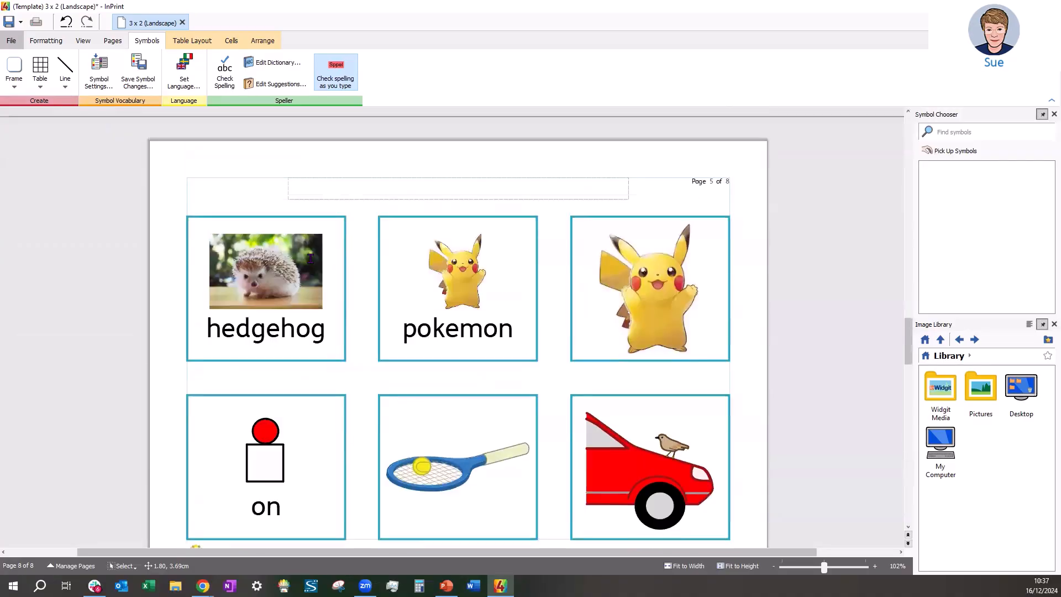
pyautogui.scroll(9, 308, 257)
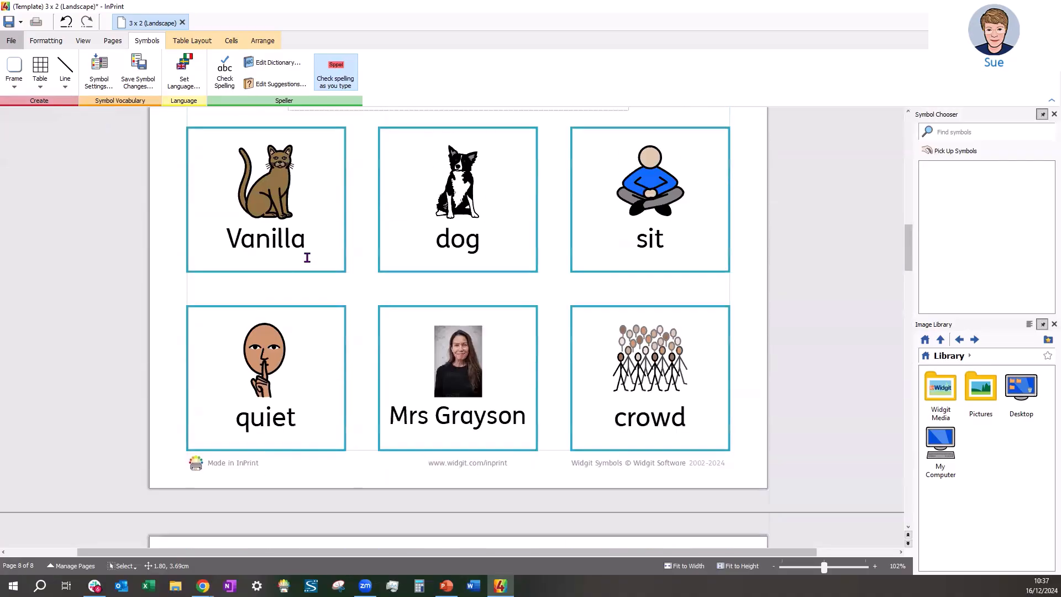
# Change the border colour of the Vanilla cell on page 2 to purple.
pyautogui.scroll(15, 326, 256)
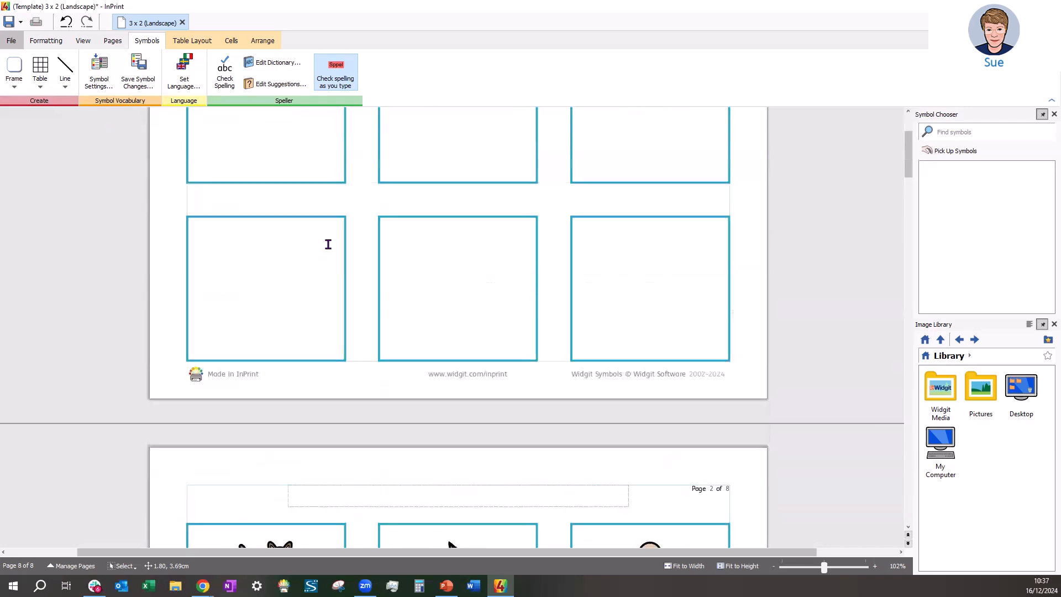
pyautogui.scroll(-9, 323, 244)
pyautogui.scroll(-3, 321, 240)
pyautogui.scroll(2, 315, 235)
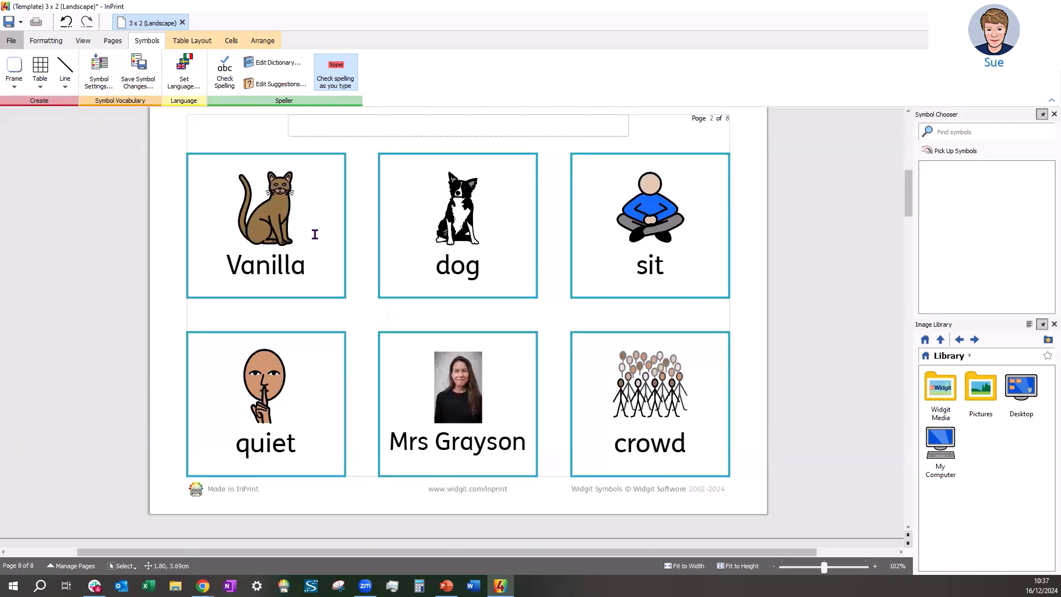
pyautogui.click(279, 266)
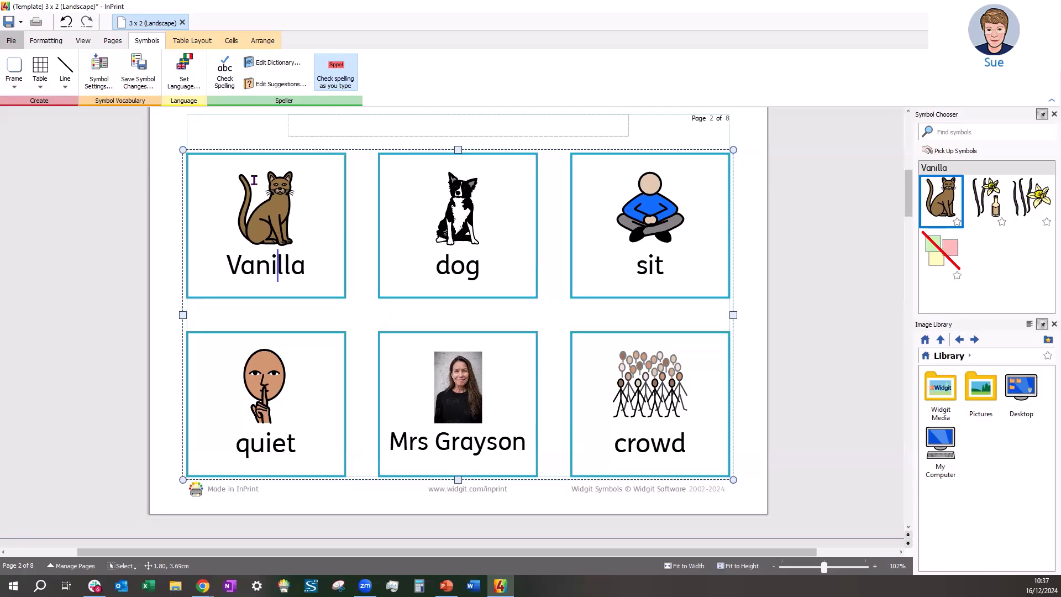
pyautogui.click(229, 43)
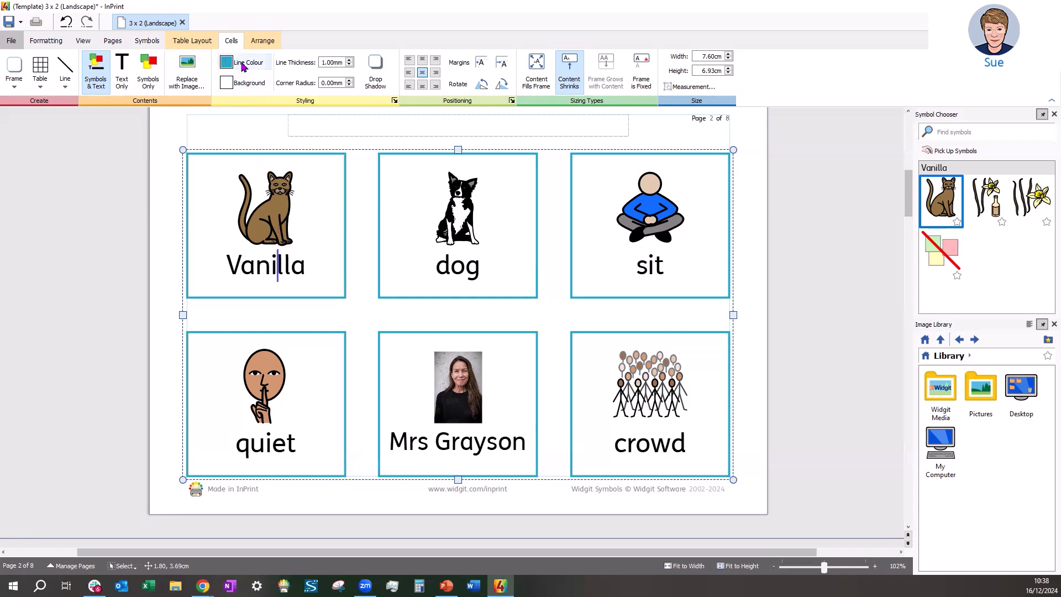
pyautogui.click(244, 65)
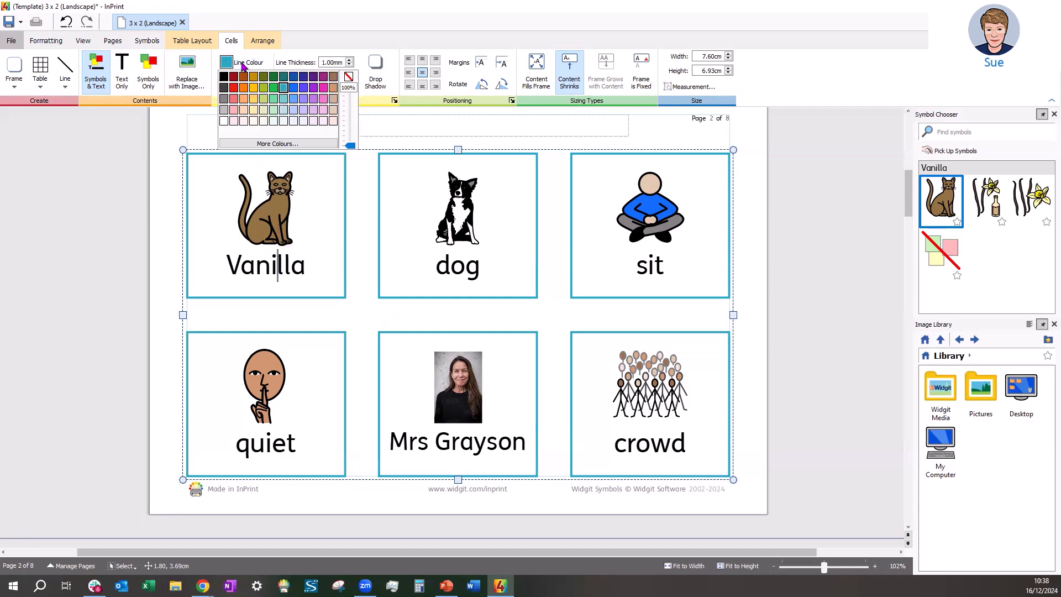
pyautogui.click(313, 88)
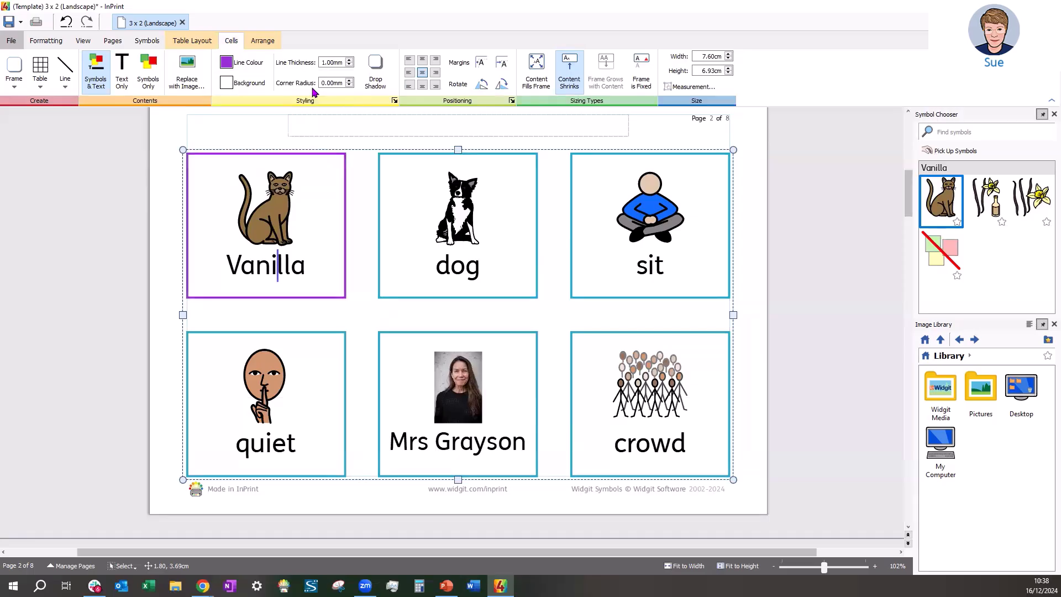
# Increase the Vanilla cell's border line thickness to 2.80 mm.
pyautogui.click(349, 60)
pyautogui.click(350, 60)
pyautogui.click(350, 60)
pyautogui.click(350, 60)
pyautogui.click(350, 59)
pyautogui.click(349, 60)
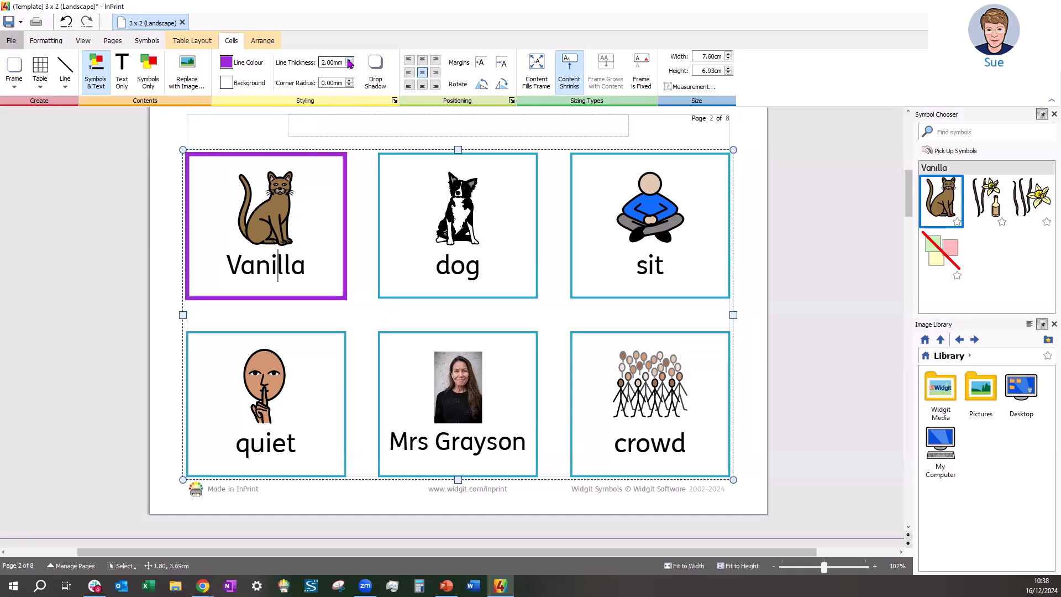
pyautogui.click(349, 60)
pyautogui.click(350, 60)
pyautogui.click(349, 60)
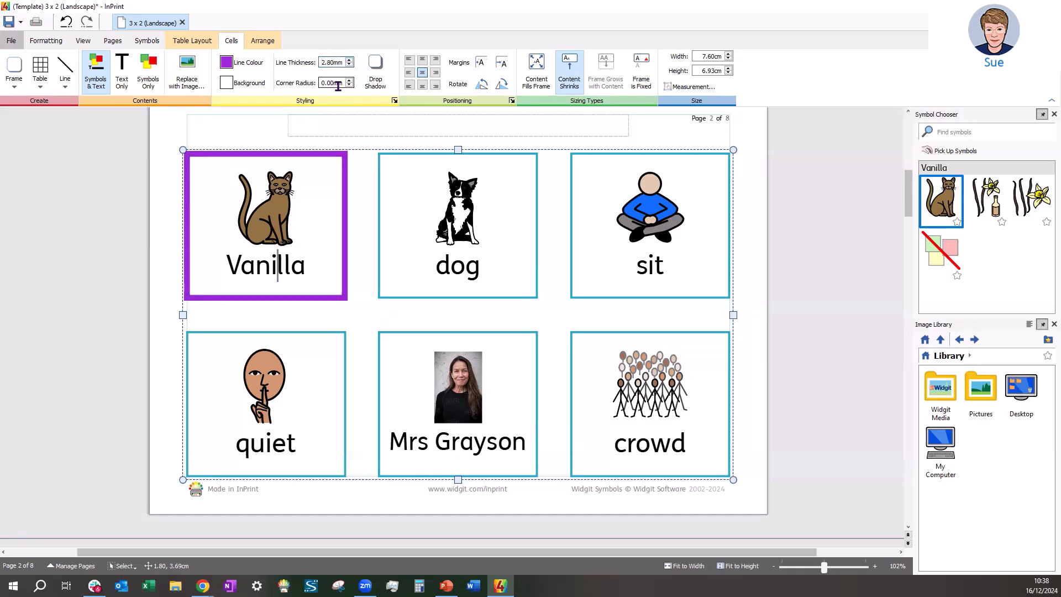
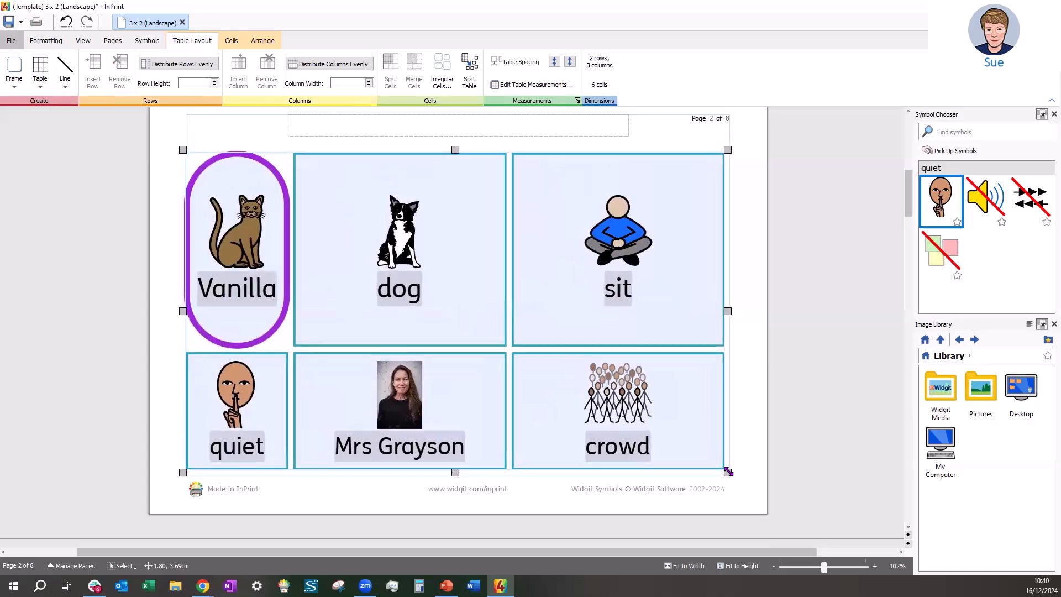
# Insert a new row below the first row of the table on page 3.
pyautogui.scroll(1, 728, 475)
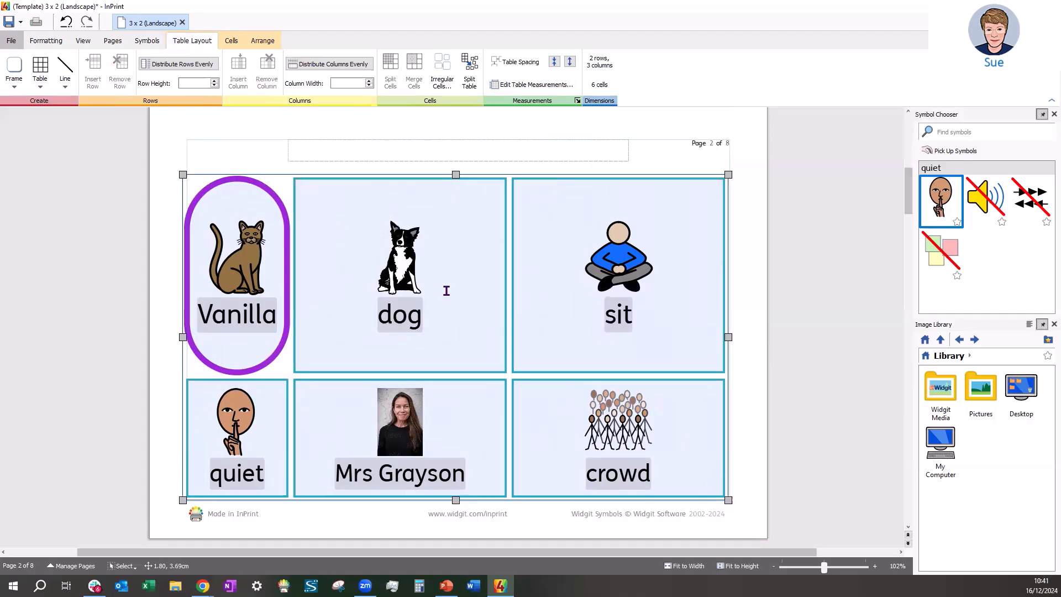
pyautogui.scroll(-10, 450, 294)
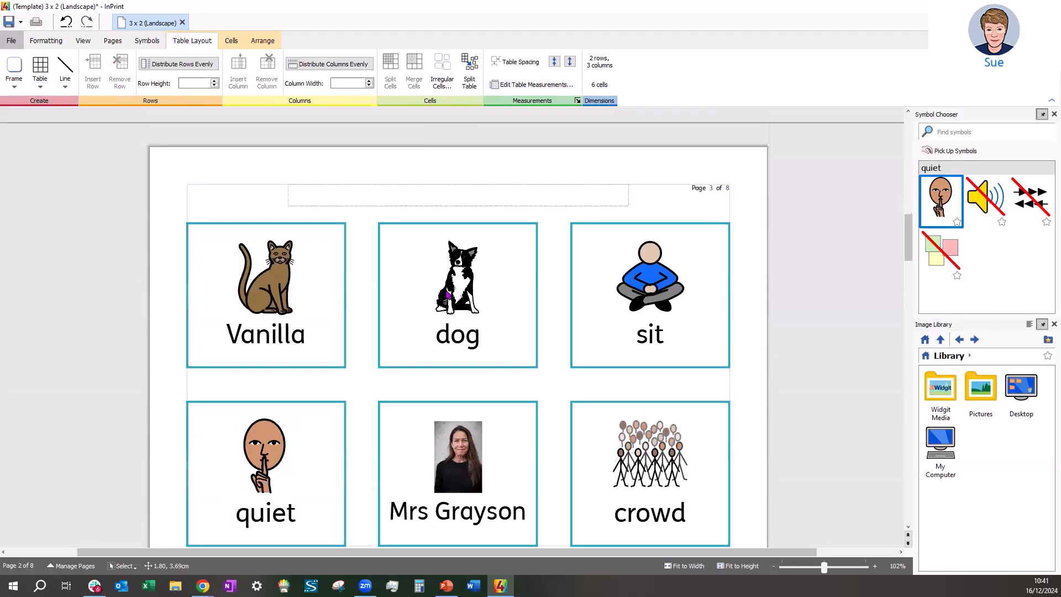
pyautogui.scroll(-10, 447, 296)
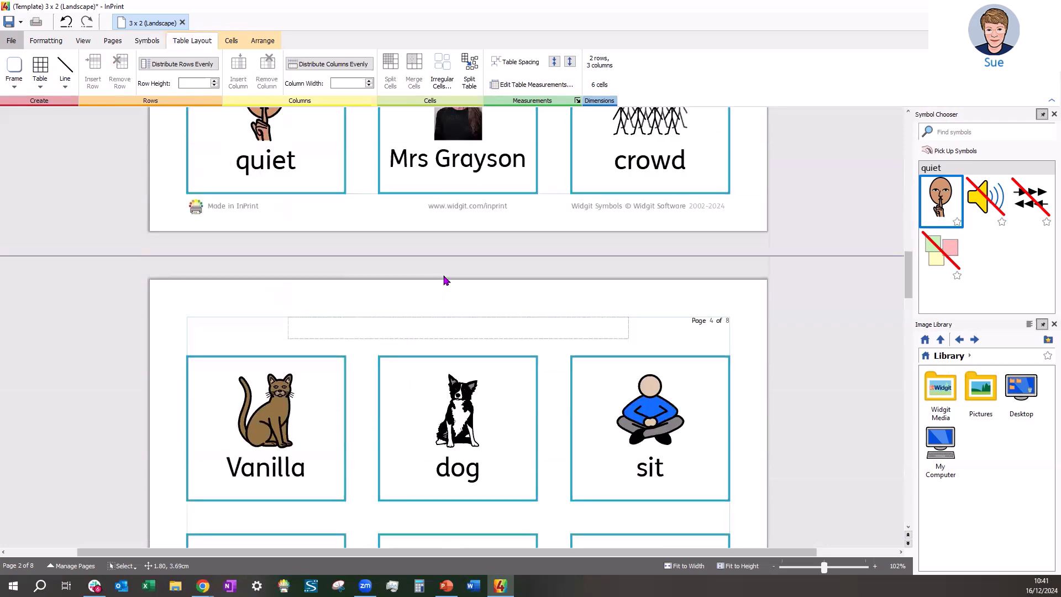
pyautogui.scroll(8, 446, 280)
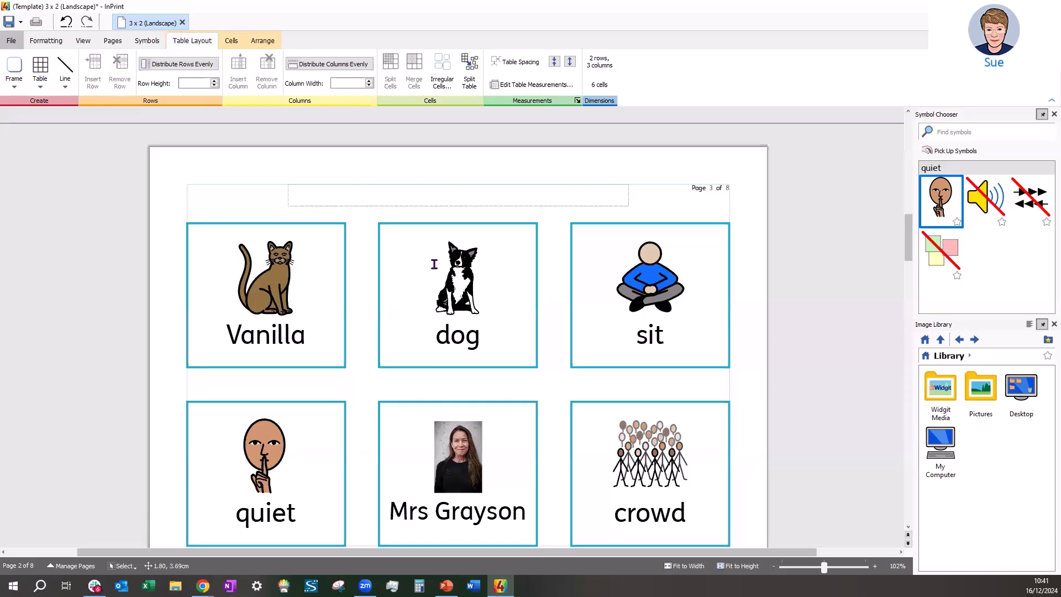
pyautogui.scroll(-2, 445, 259)
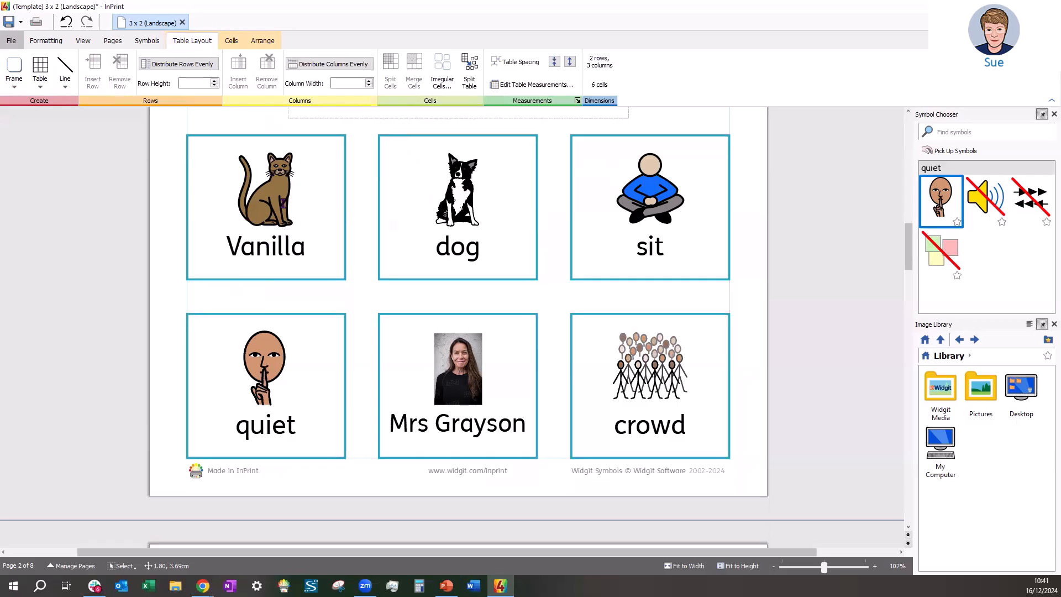
pyautogui.click(273, 205)
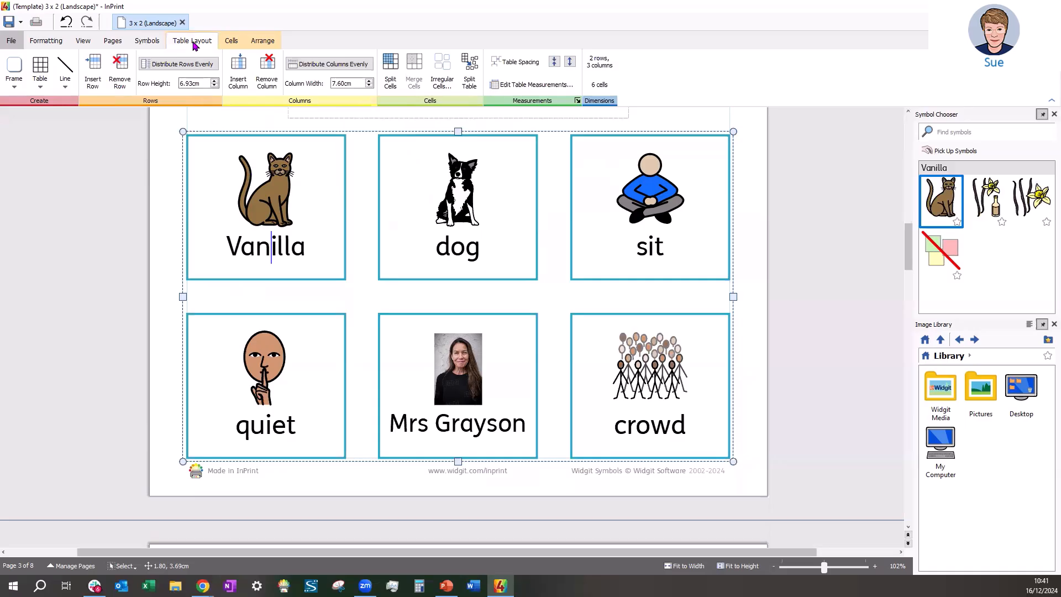
pyautogui.click(94, 71)
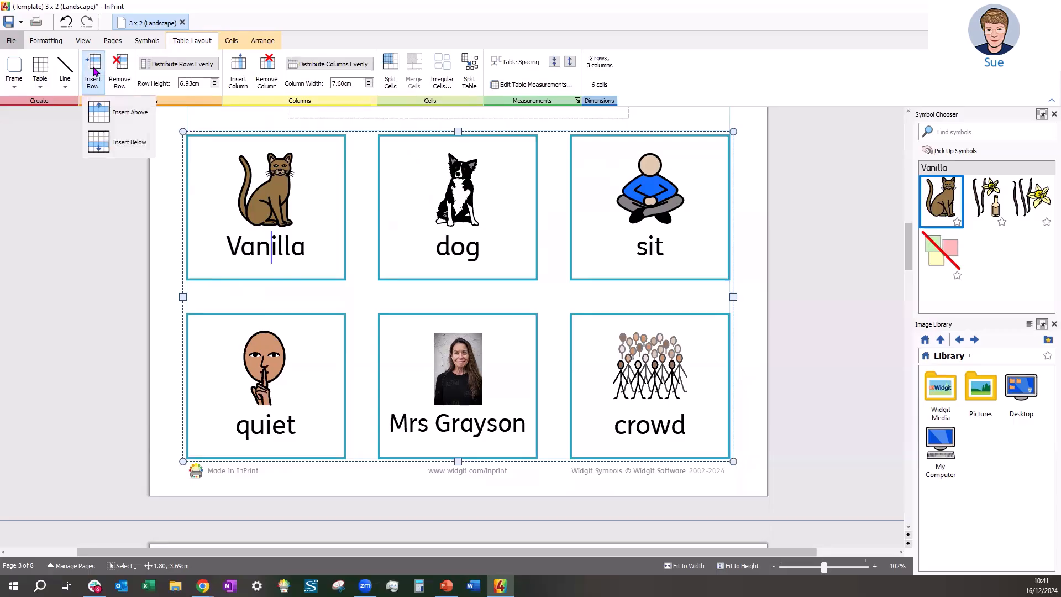
pyautogui.click(121, 145)
# Shrink the height of page 3's table to fit above the footer, with rows about 3.98 cm high.
pyautogui.scroll(-3, 489, 297)
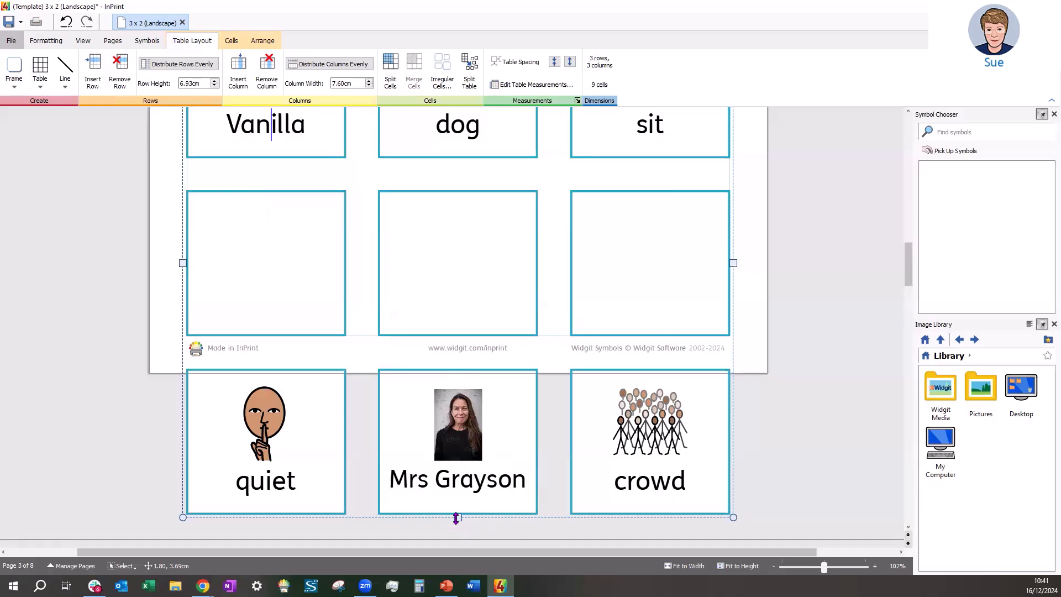
pyautogui.moveTo(456, 517); pyautogui.dragTo(458, 334)
pyautogui.scroll(3, 523, 477)
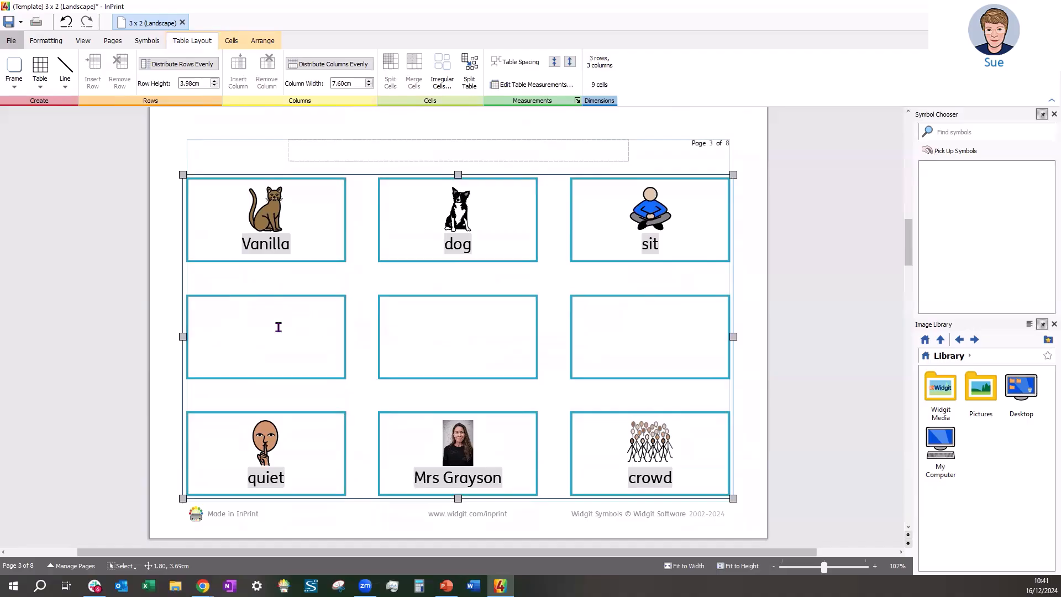
# Merge the first two empty cells in the middle row of page 3's table.
pyautogui.click(278, 332)
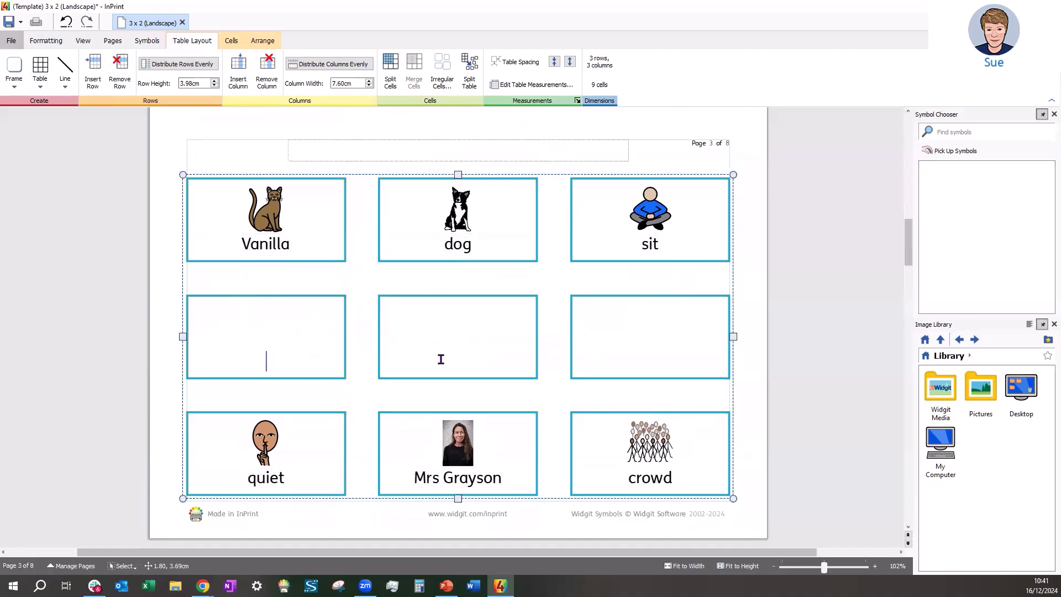
pyautogui.click(441, 360)
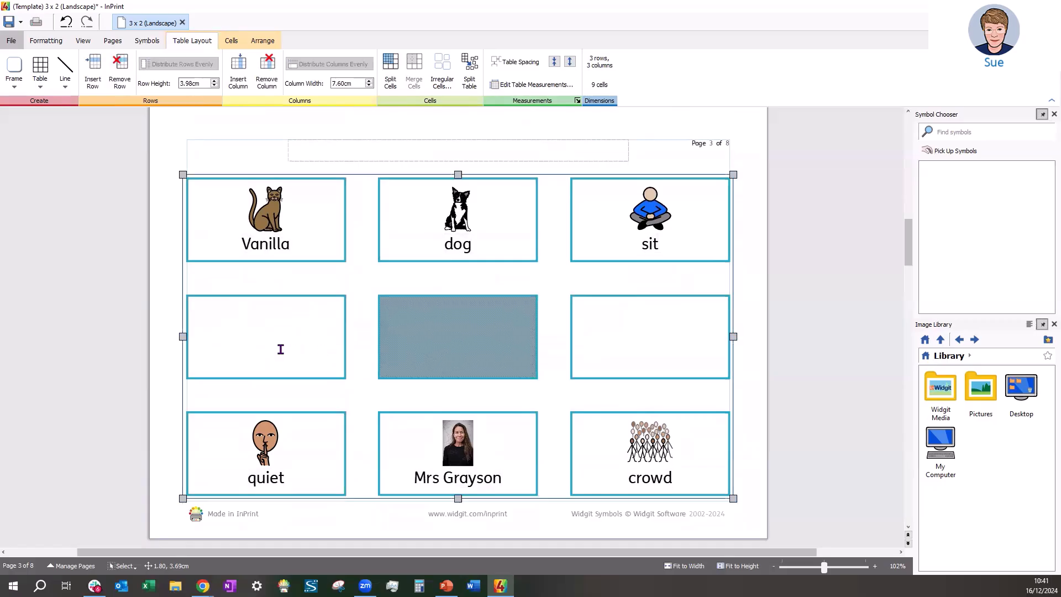
pyautogui.keyDown('ctrl'); pyautogui.click(277, 344); pyautogui.keyUp('ctrl')
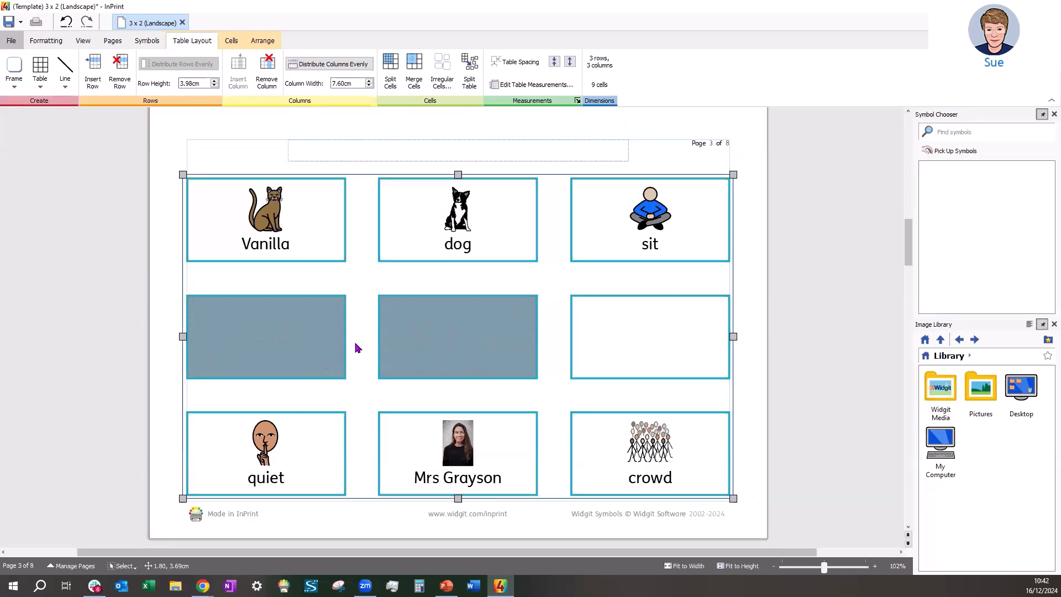
pyautogui.click(414, 76)
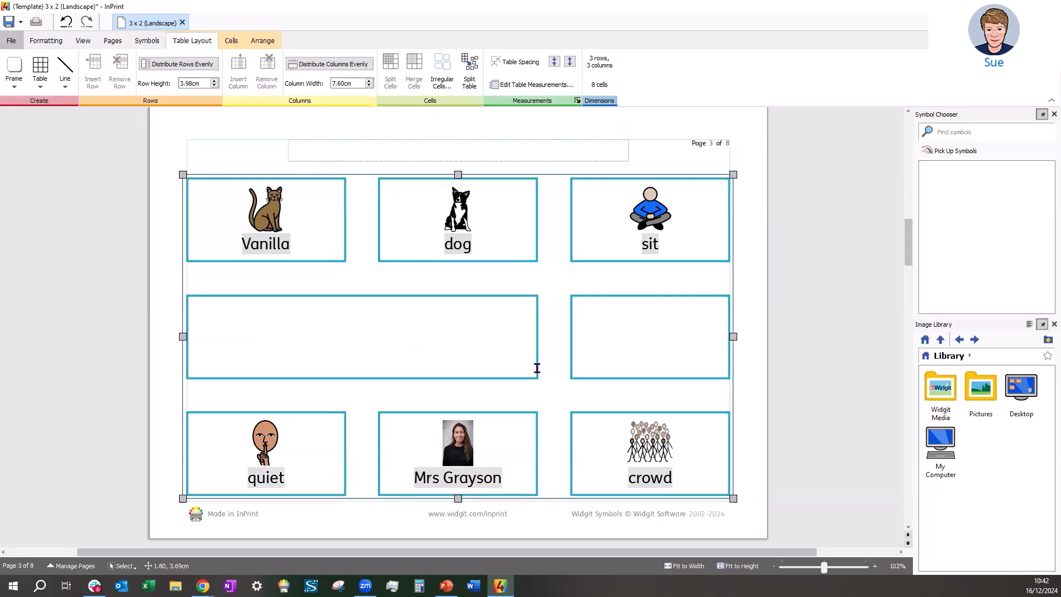
# Split the last empty cell of page 3's middle row vertically.
pyautogui.click(639, 348)
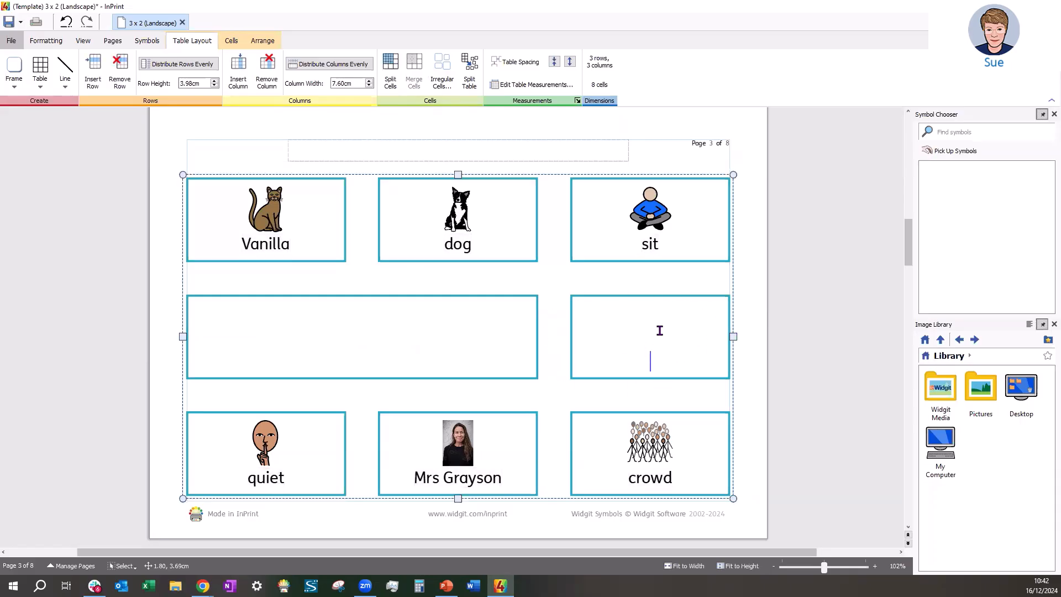
pyautogui.click(390, 66)
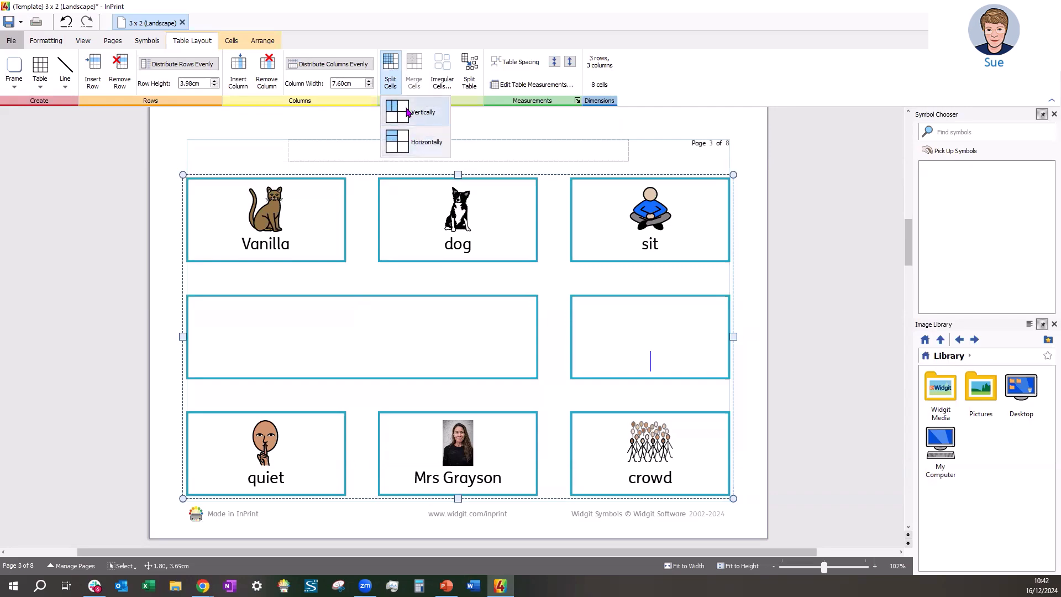
pyautogui.click(409, 113)
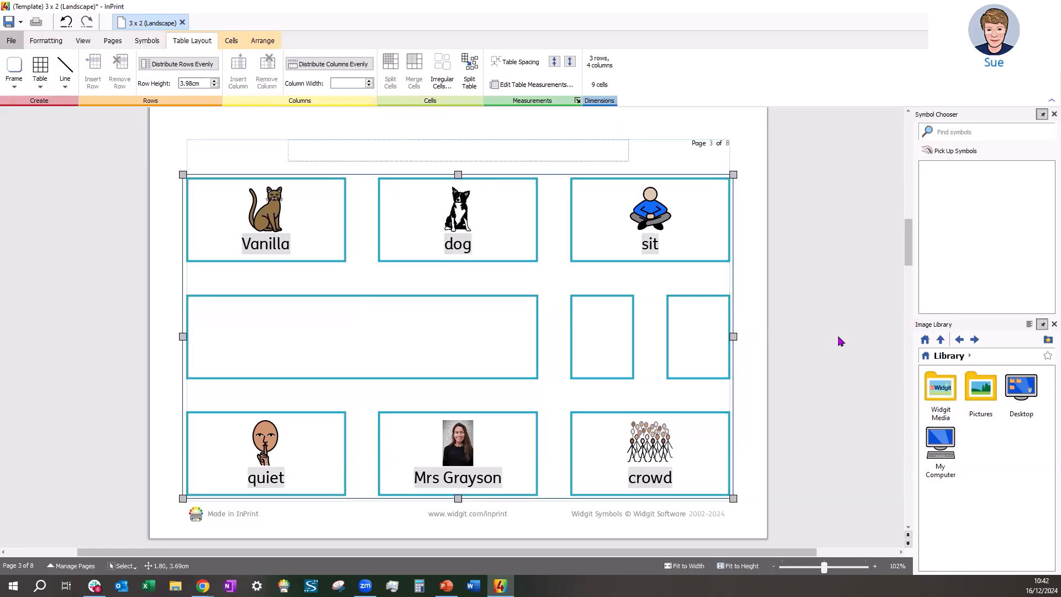
# Reduce the spacing between page 3's table cells to a narrow gap and enlarge the table to fill the page margins.
pyautogui.click(554, 62)
pyautogui.click(554, 62)
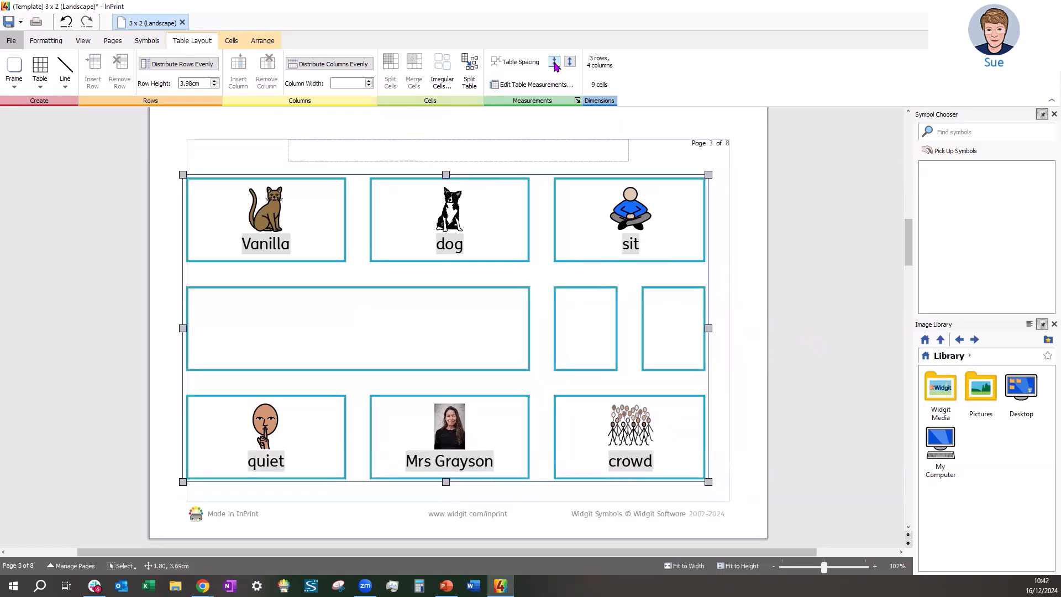
pyautogui.click(554, 62)
pyautogui.click(554, 62)
pyautogui.click(555, 62)
pyautogui.click(554, 62)
pyautogui.click(554, 62)
pyautogui.click(554, 61)
pyautogui.click(554, 62)
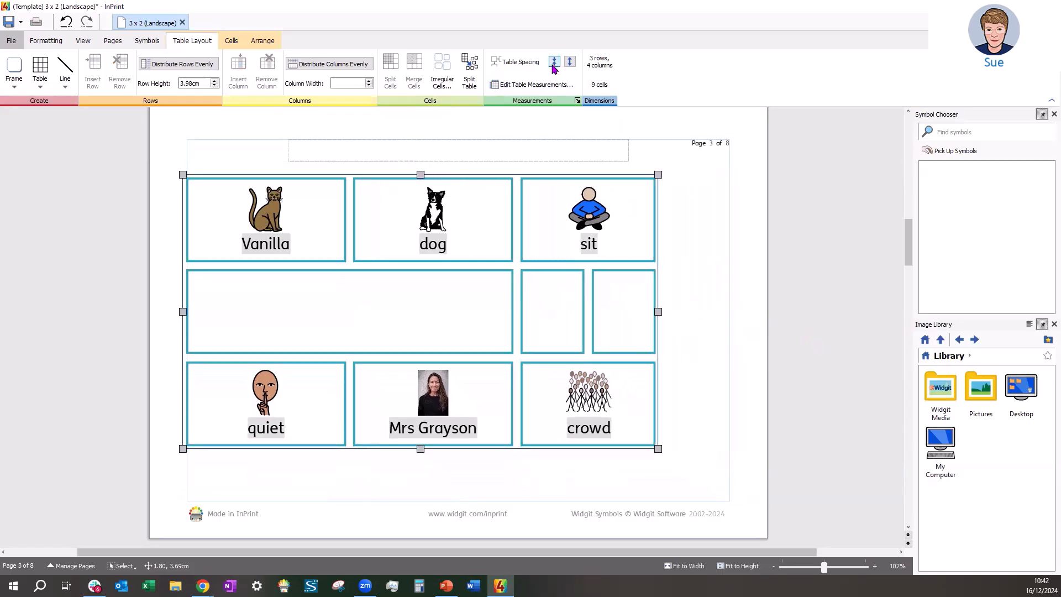
pyautogui.click(555, 62)
pyautogui.click(553, 65)
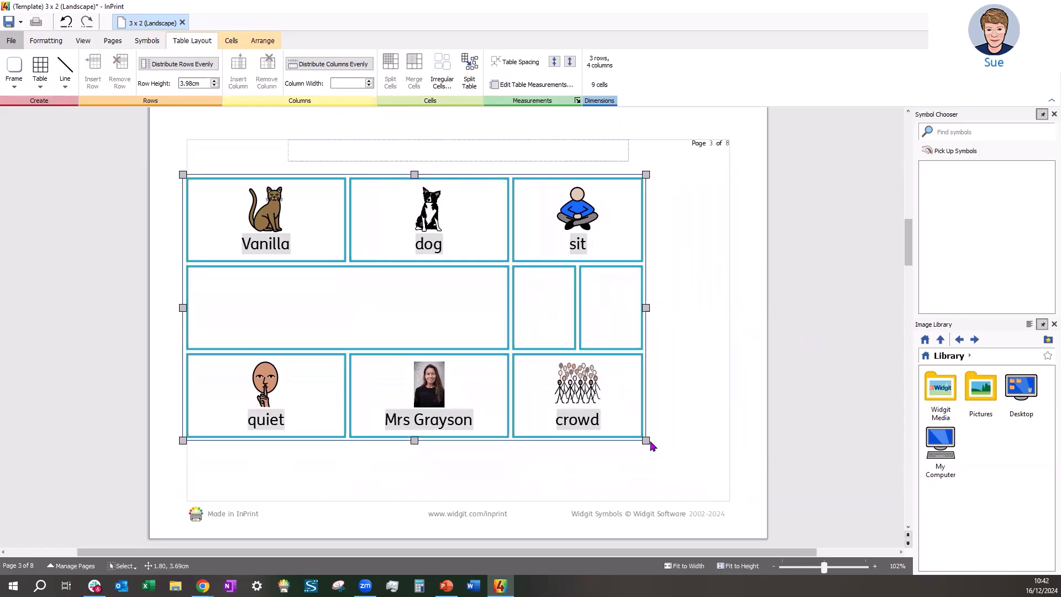
pyautogui.moveTo(647, 441); pyautogui.dragTo(730, 500)
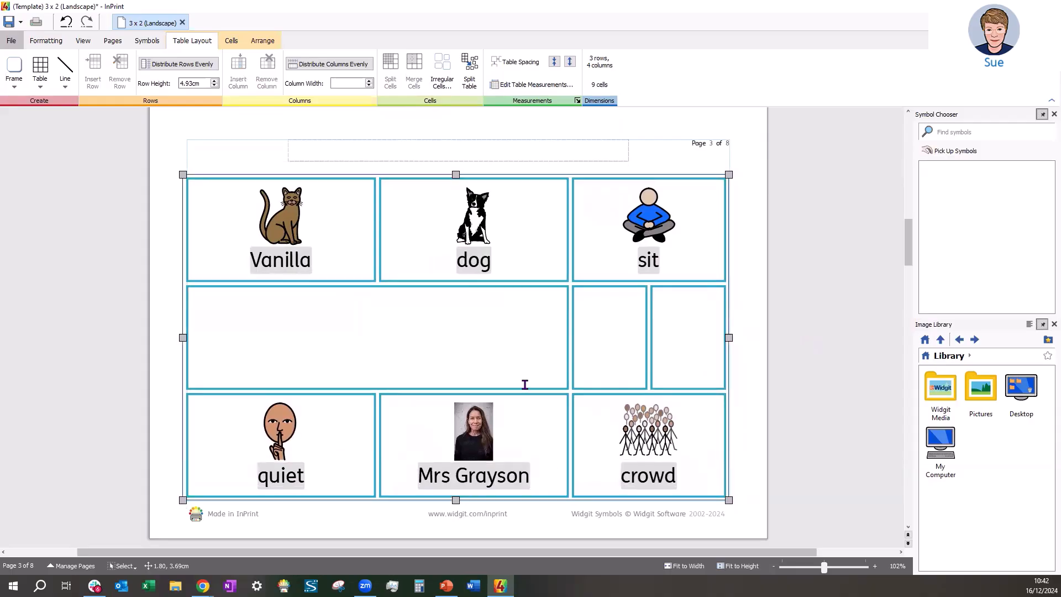
# Fill the first narrow split cell in page 3's middle row with a light green background.
pyautogui.click(622, 338)
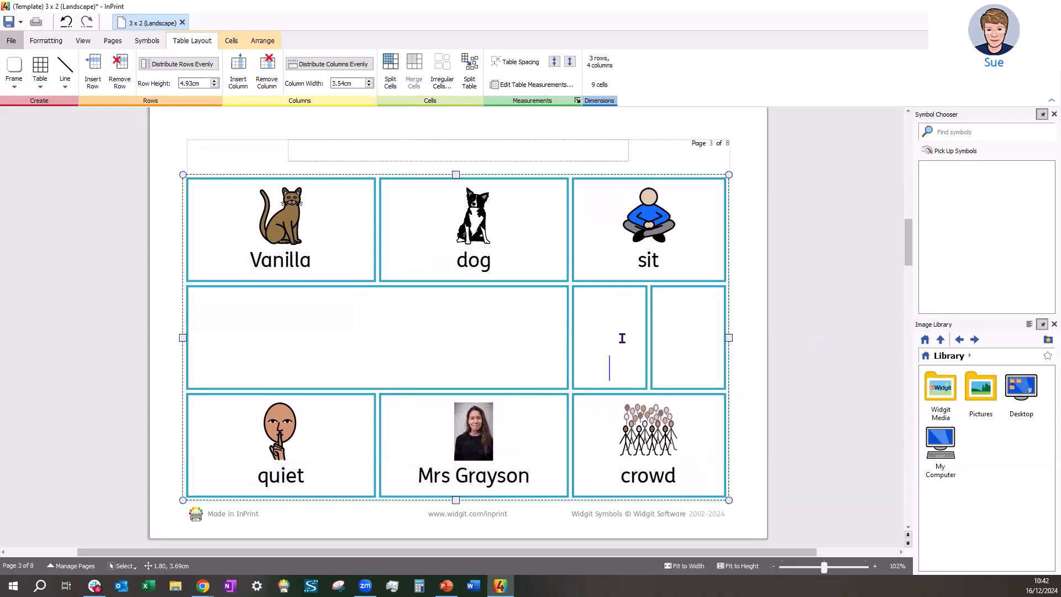
pyautogui.click(232, 41)
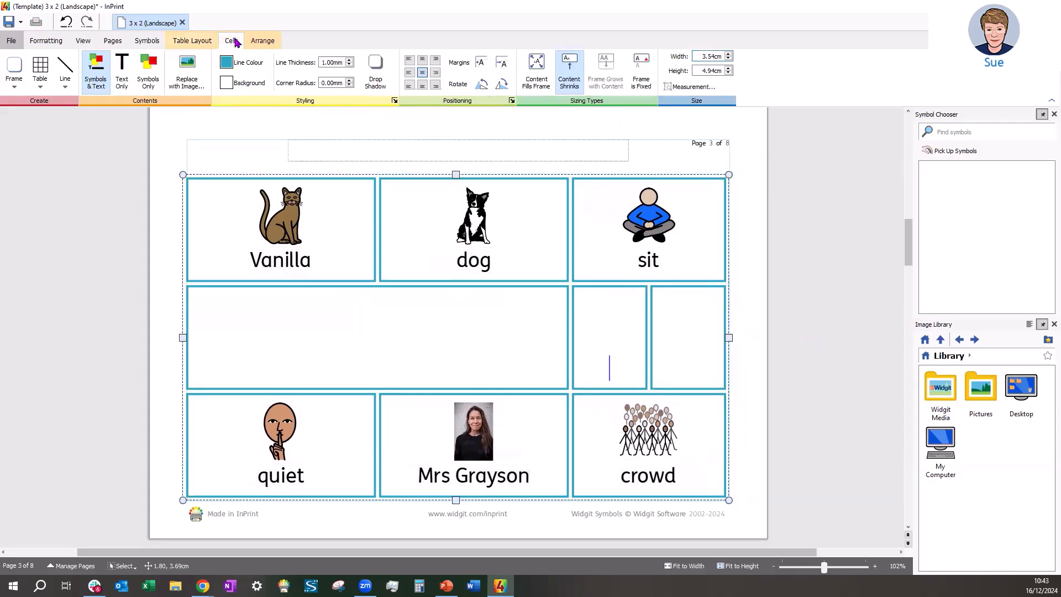
pyautogui.click(252, 84)
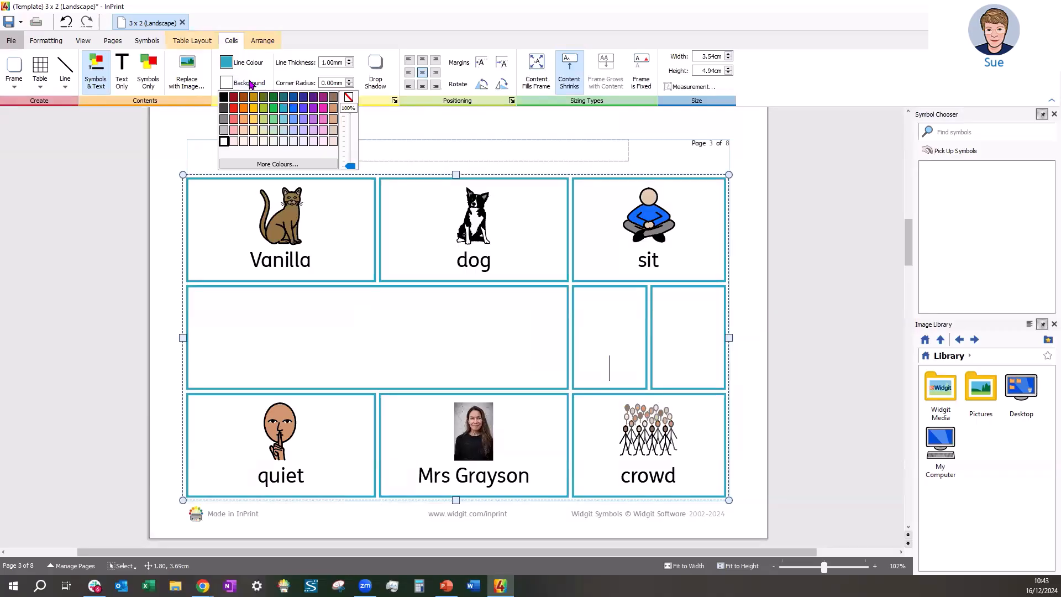
pyautogui.click(274, 130)
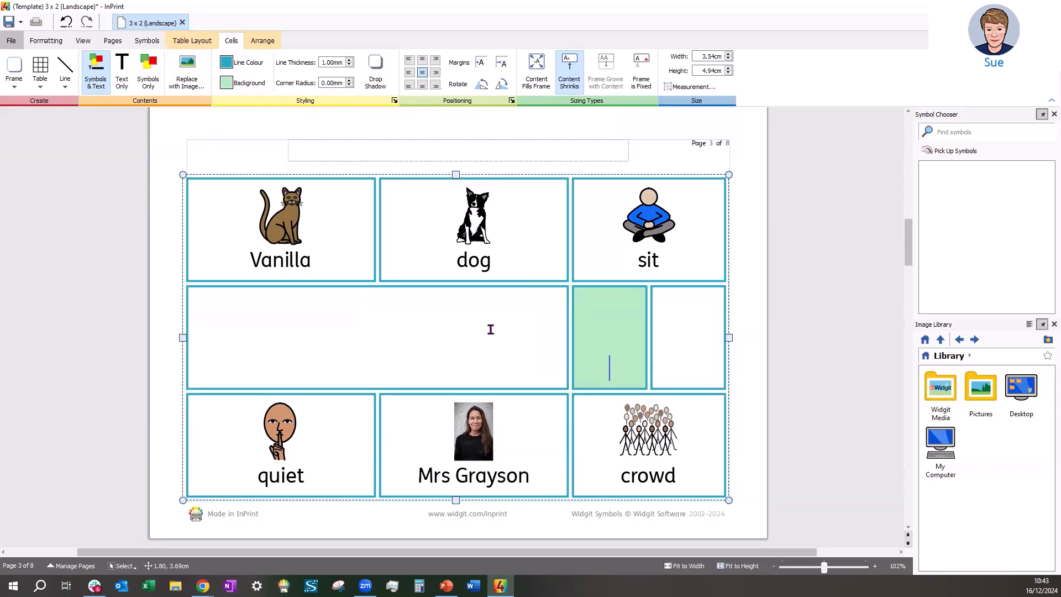
pyautogui.scroll(-10, 491, 329)
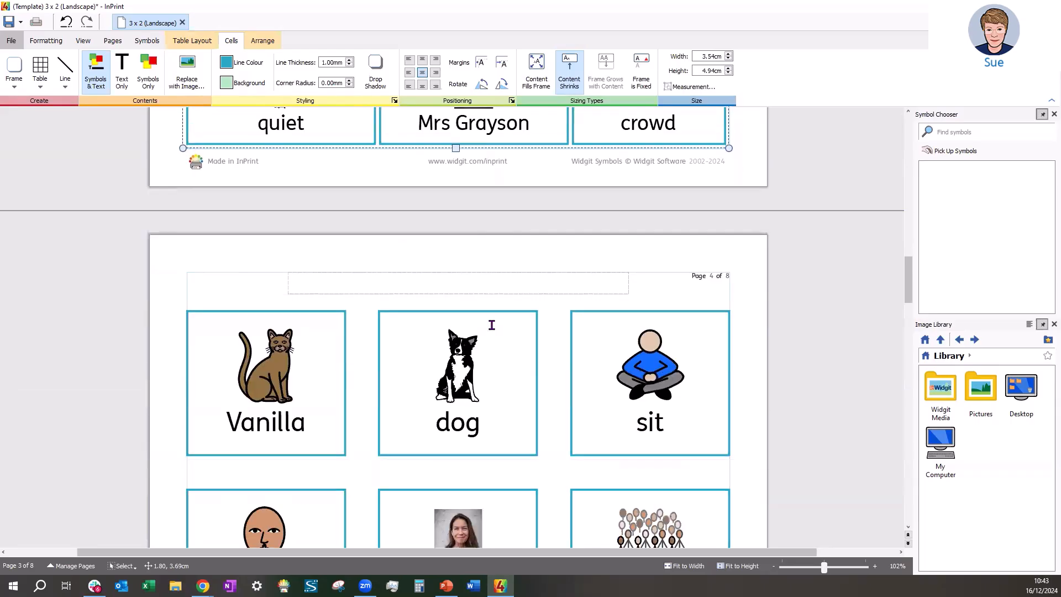
pyautogui.scroll(-3, 492, 325)
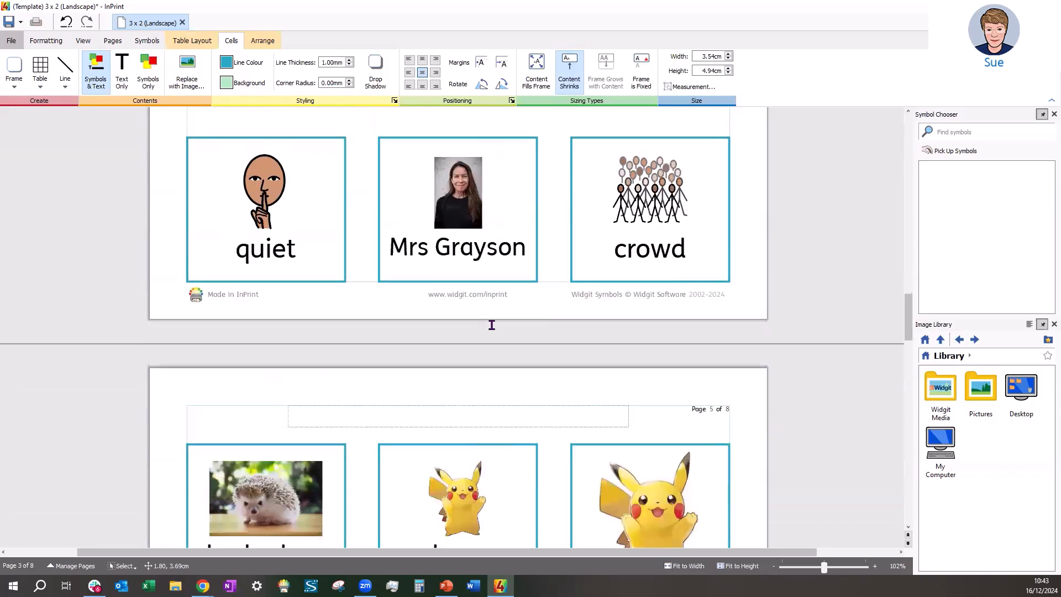
pyautogui.scroll(-10, 491, 325)
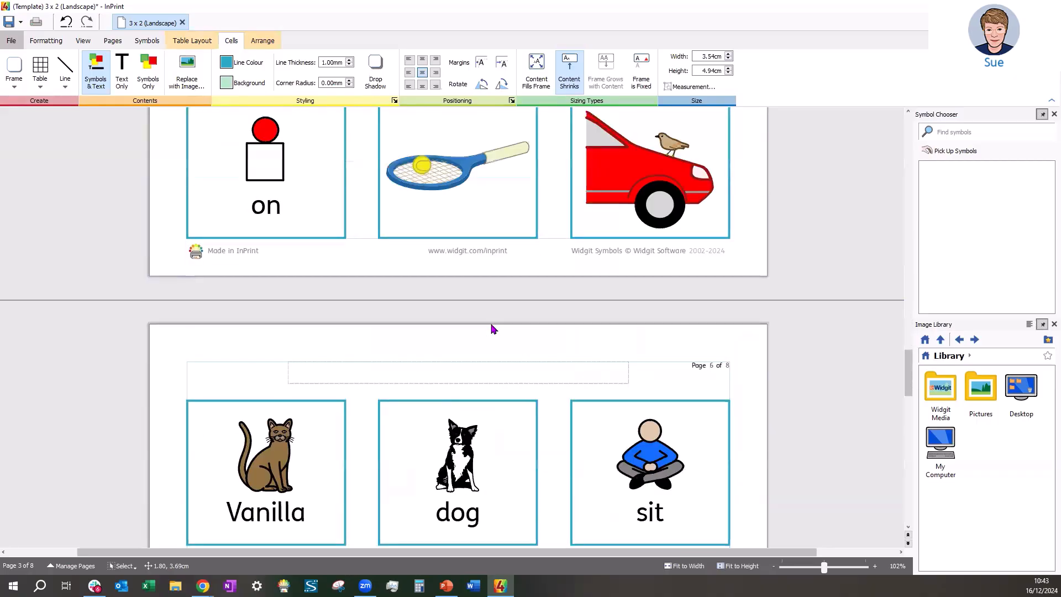
pyautogui.scroll(10, 493, 330)
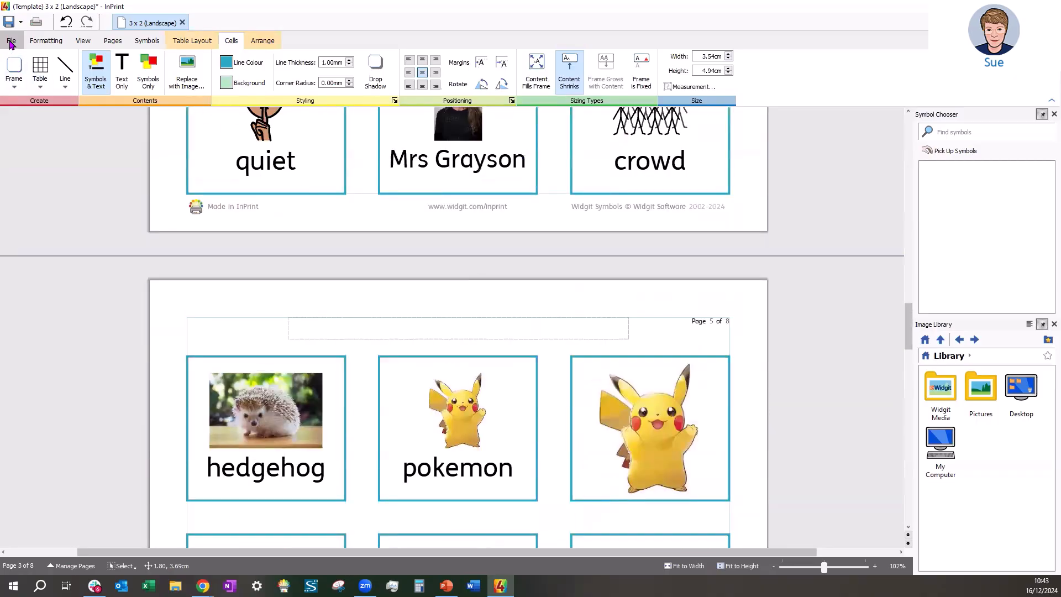
pyautogui.scroll(3, 430, 298)
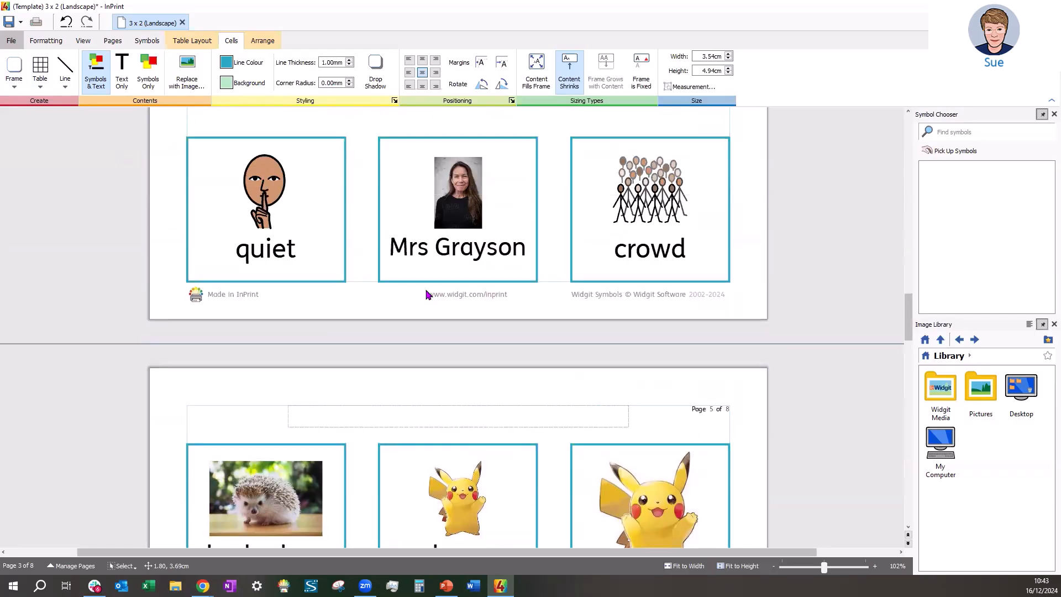
pyautogui.scroll(15, 428, 287)
pyautogui.scroll(8, 436, 279)
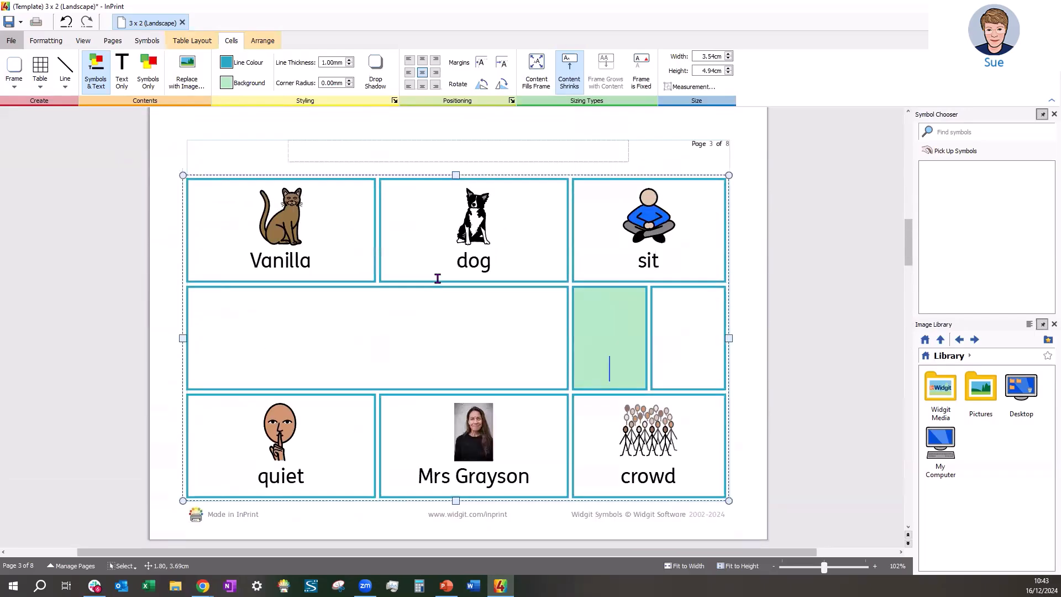
pyautogui.scroll(15, 437, 278)
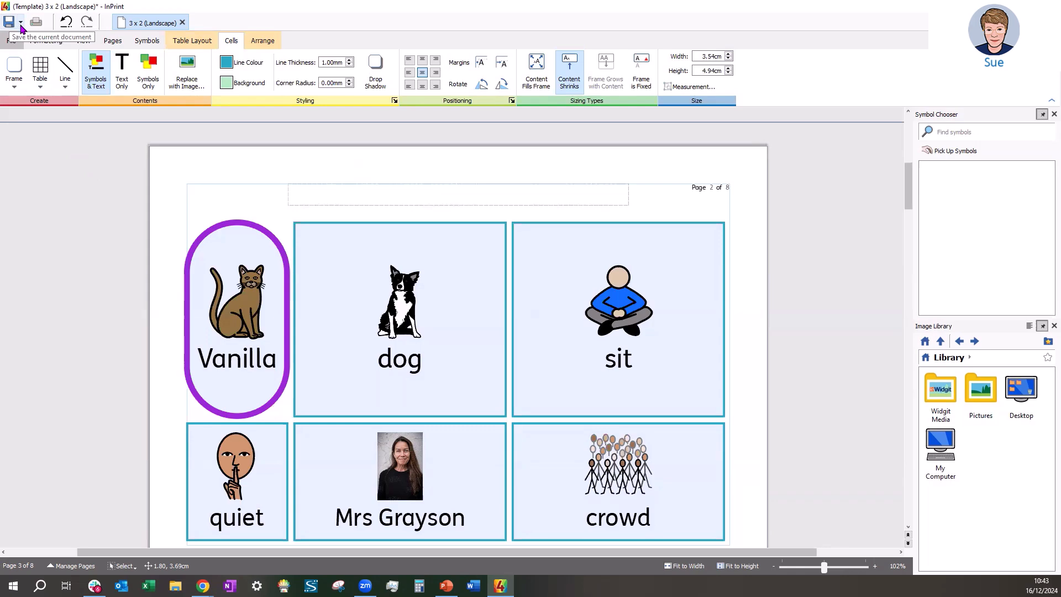
# Check the save locations offered for saving the flashcards as an InPrint 4 document, without saving.
pyautogui.click(21, 25)
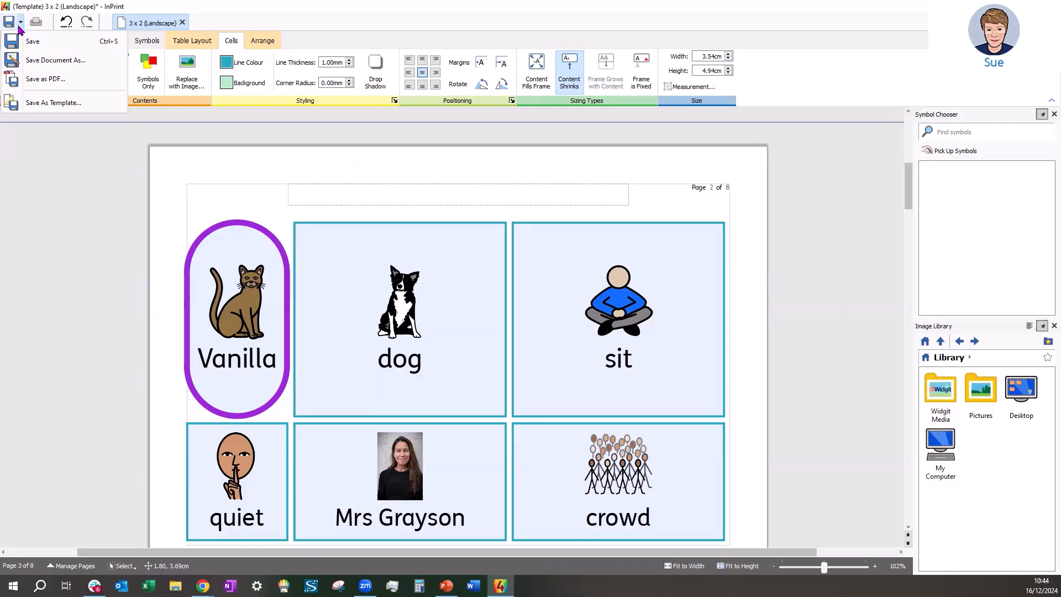
pyautogui.click(44, 60)
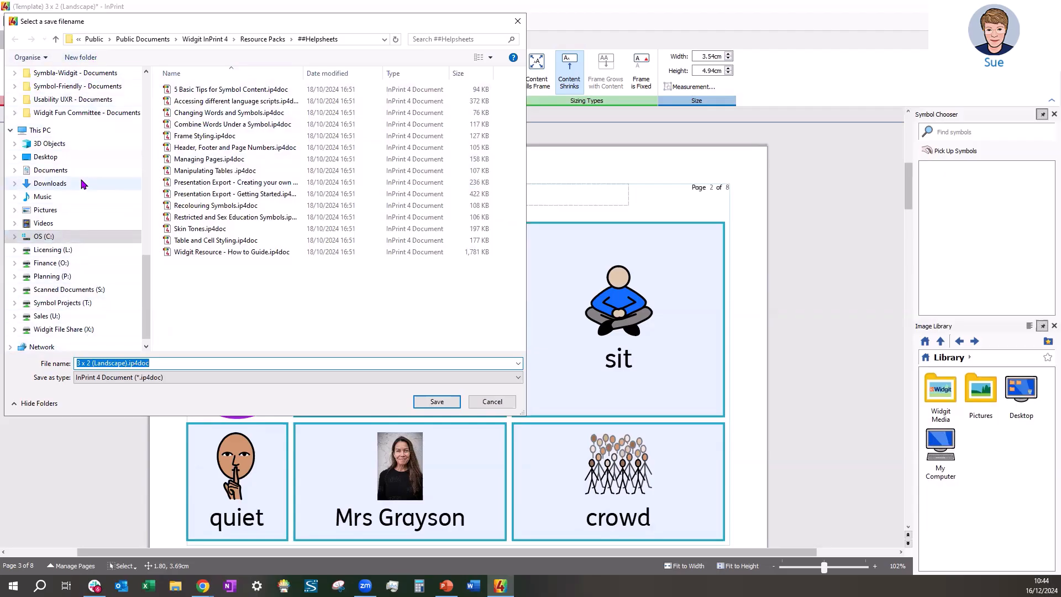
pyautogui.click(517, 21)
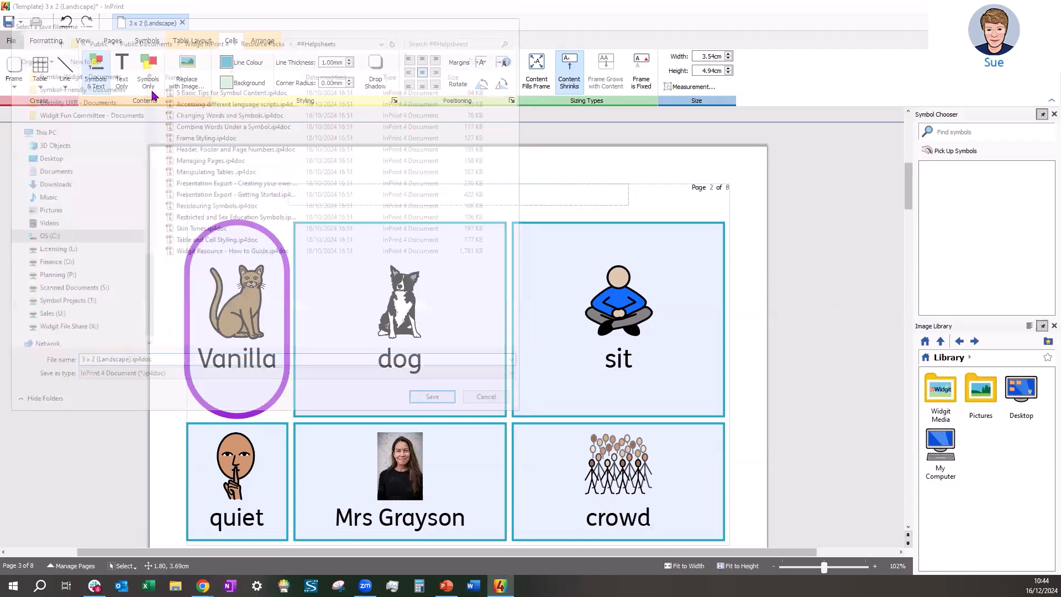
# Create a personal folder for own templates inside the Templates save location, and leave without saving the document as a template.
pyautogui.click(20, 22)
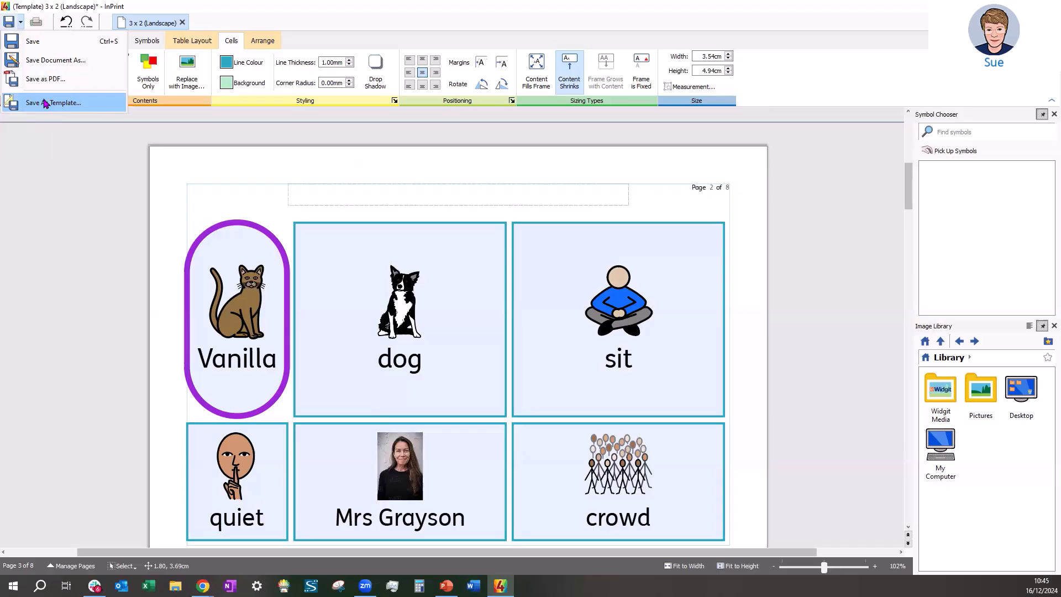
pyautogui.click(59, 105)
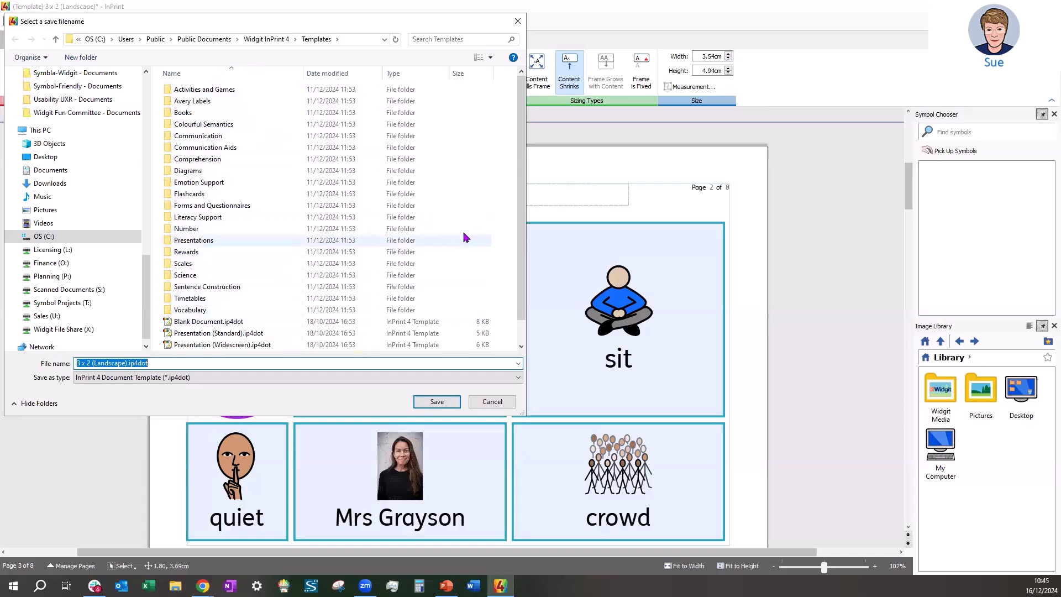
pyautogui.rightClick(455, 198)
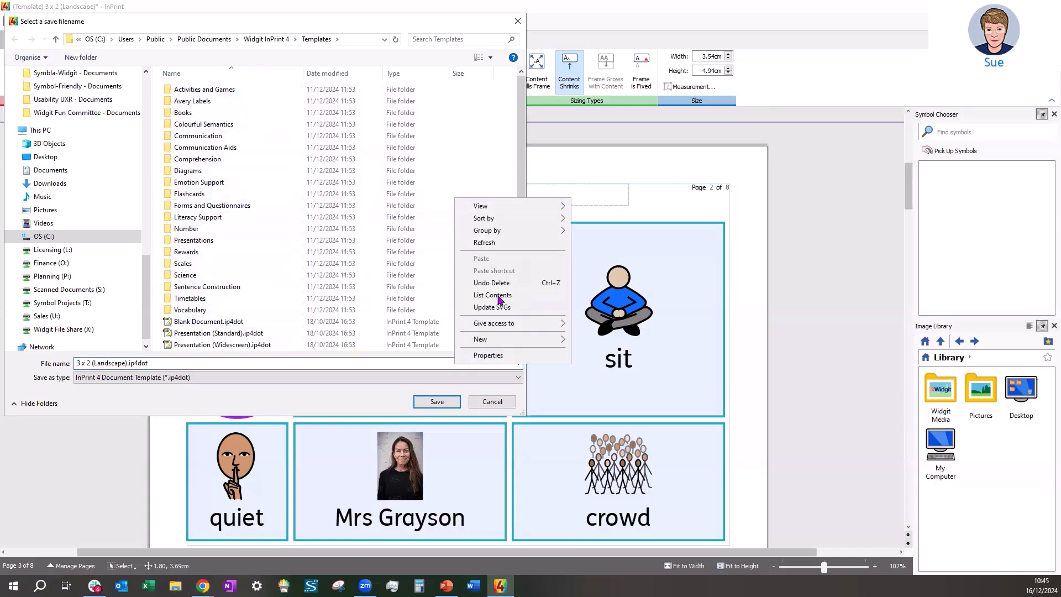
pyautogui.moveTo(530, 339)
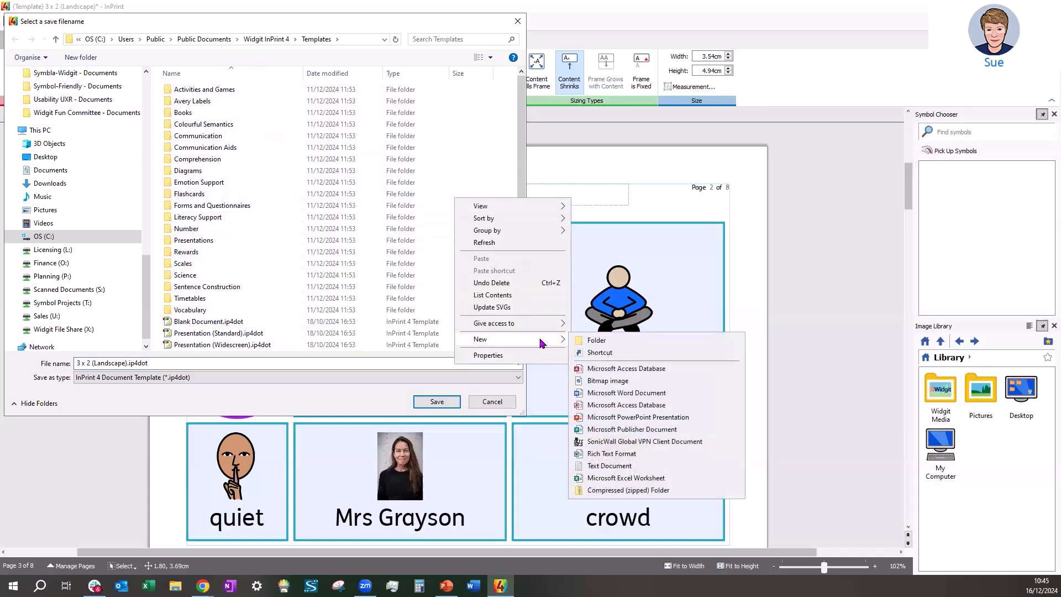
pyautogui.click(583, 339)
pyautogui.write('Su')
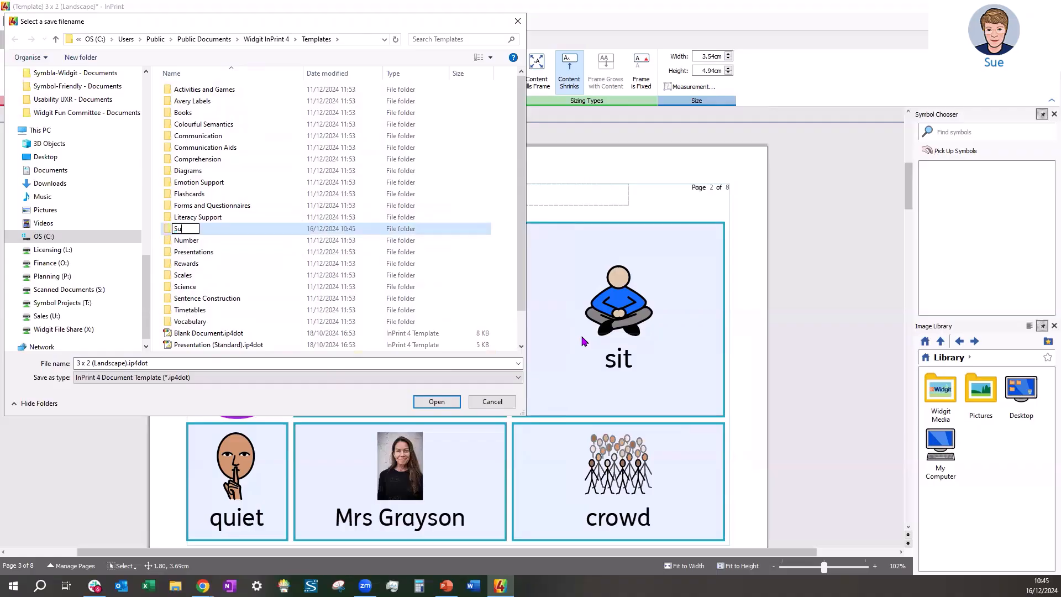
pyautogui.write("e's Templates")
pyautogui.click(469, 286)
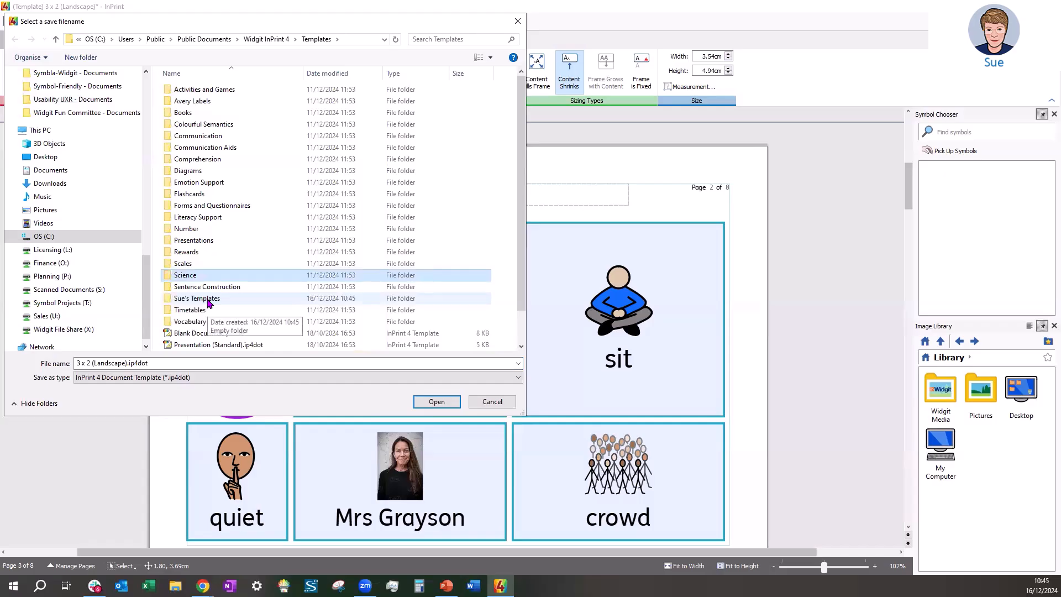
pyautogui.click(498, 403)
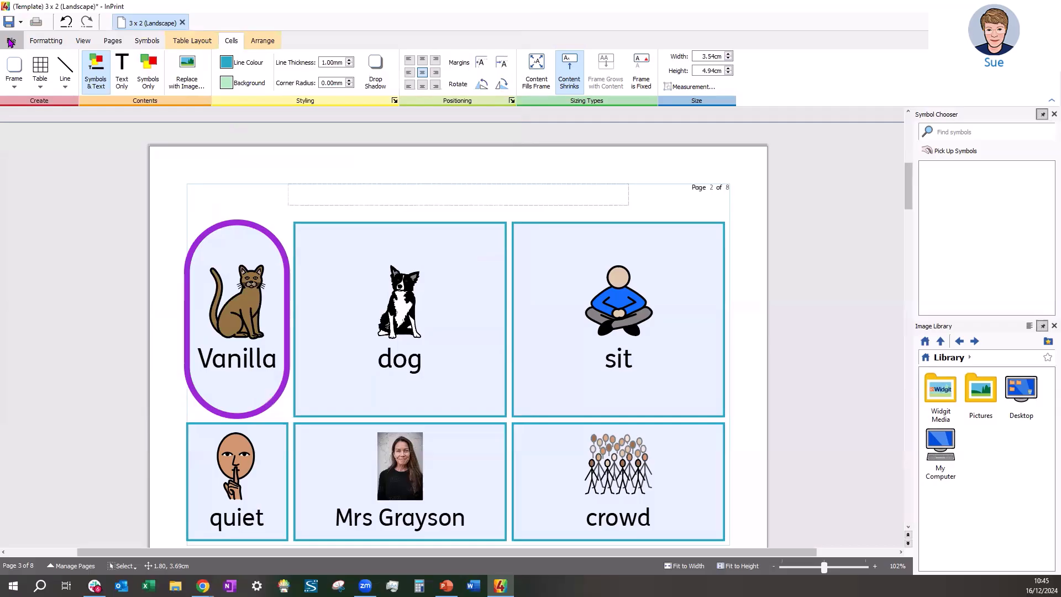
# Create a new document from the Blank Document template.
pyautogui.click(11, 42)
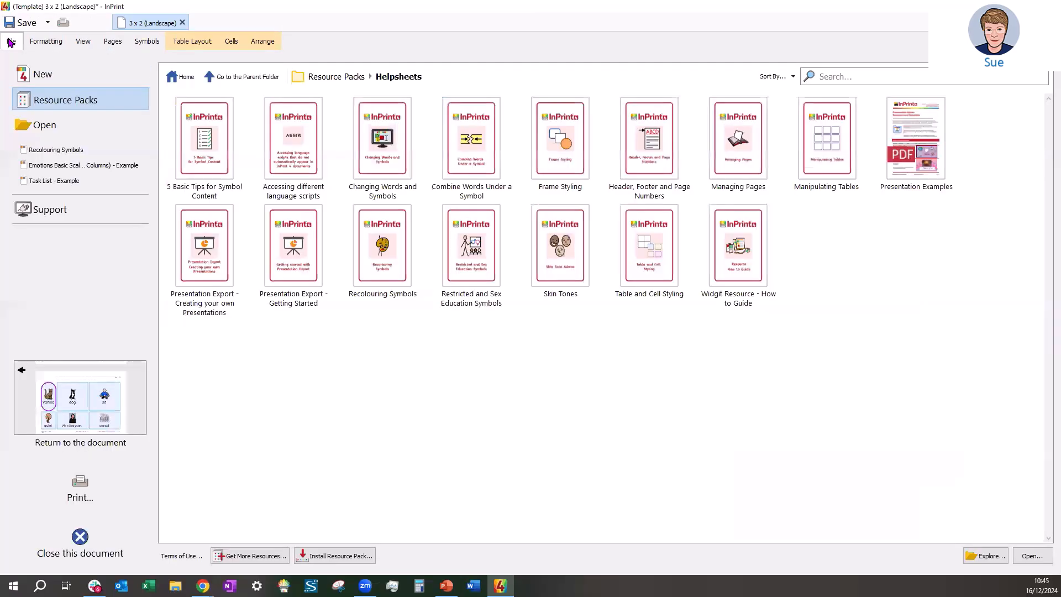
pyautogui.click(50, 77)
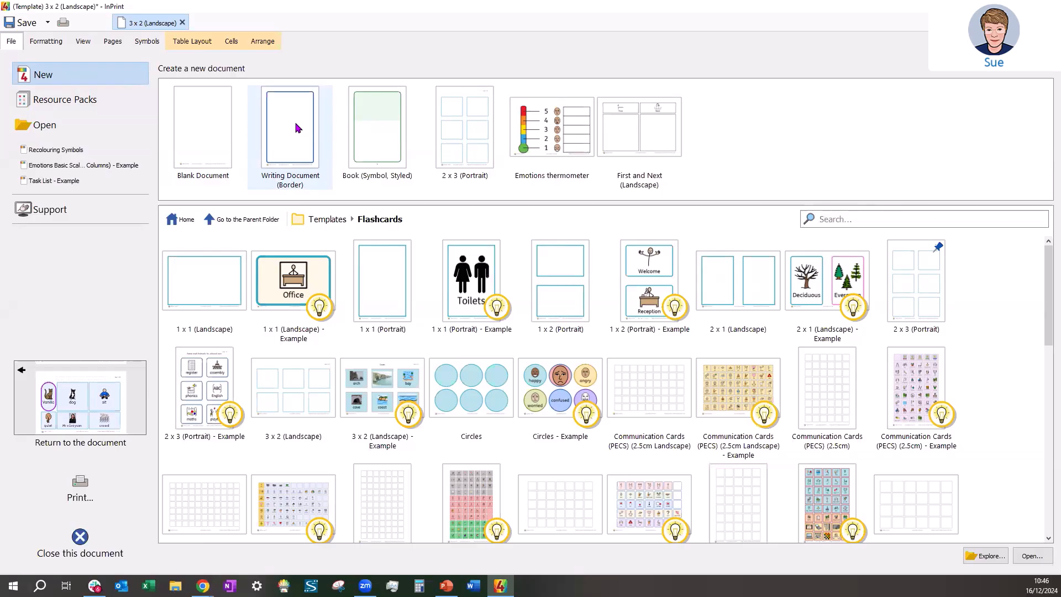
pyautogui.click(210, 128)
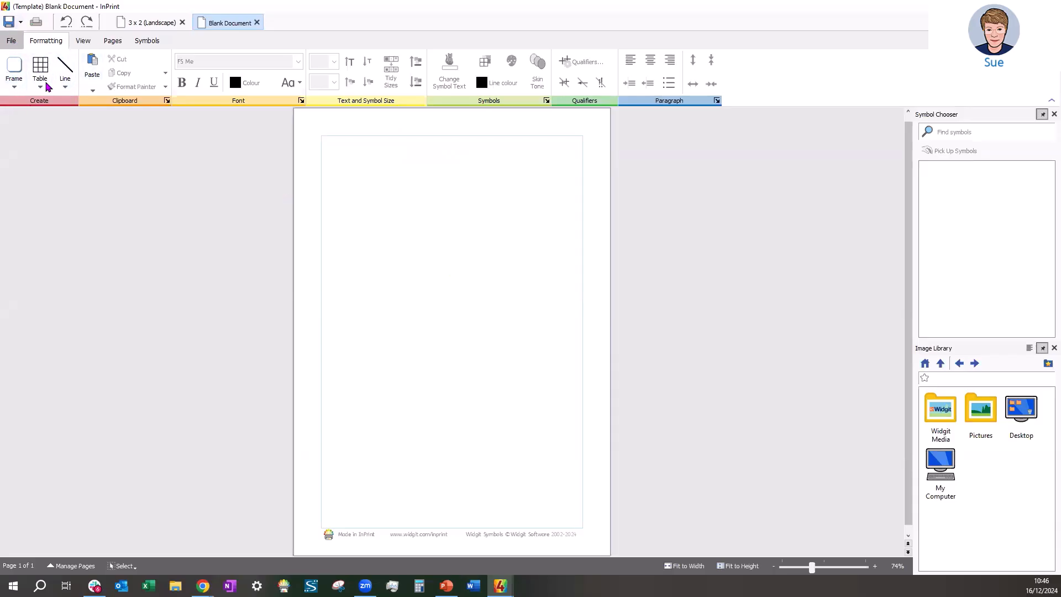
# Place a styled frame at the page's upper left margin and enlarge it to about 17.2 by 10.3 cm.
pyautogui.click(16, 80)
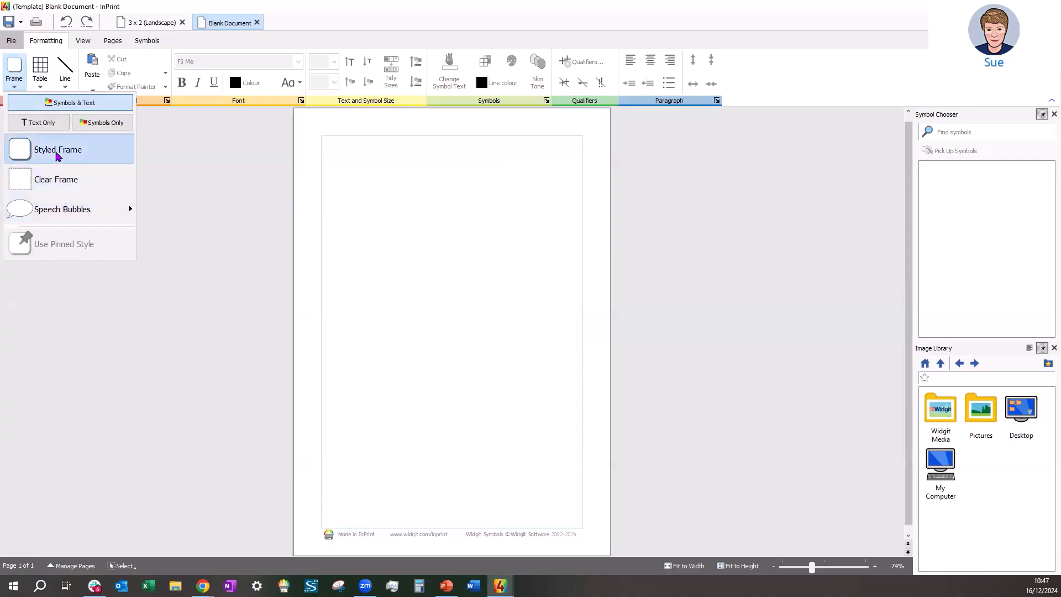
pyautogui.click(56, 151)
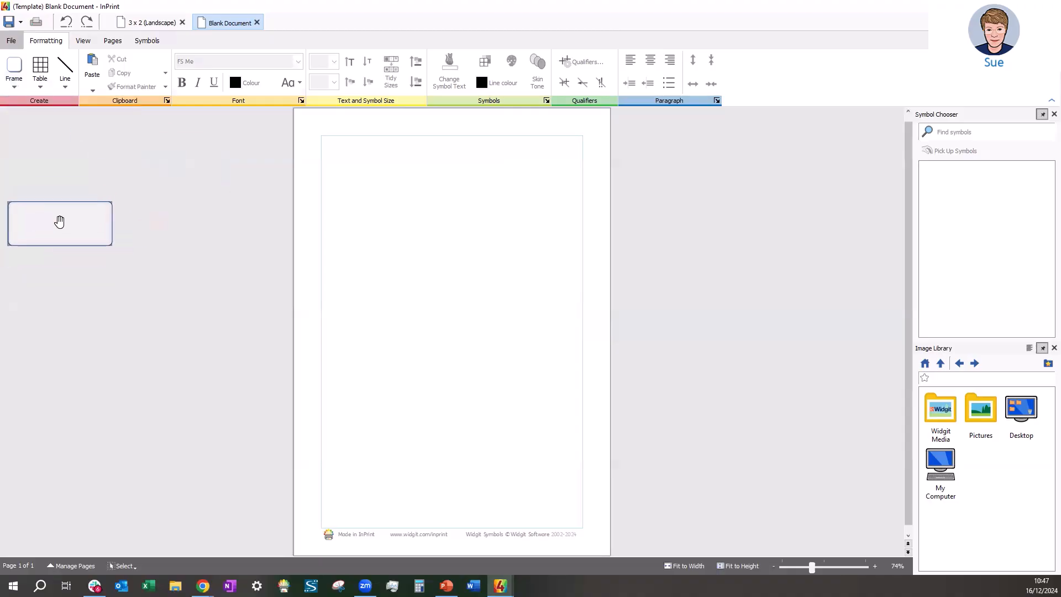
pyautogui.click(323, 299)
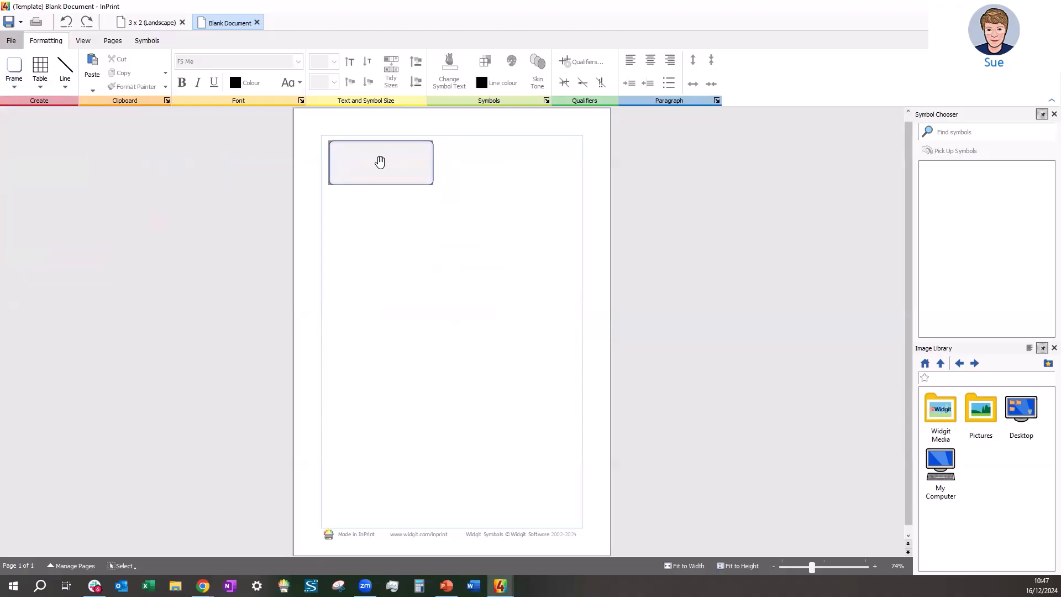
pyautogui.click(375, 162)
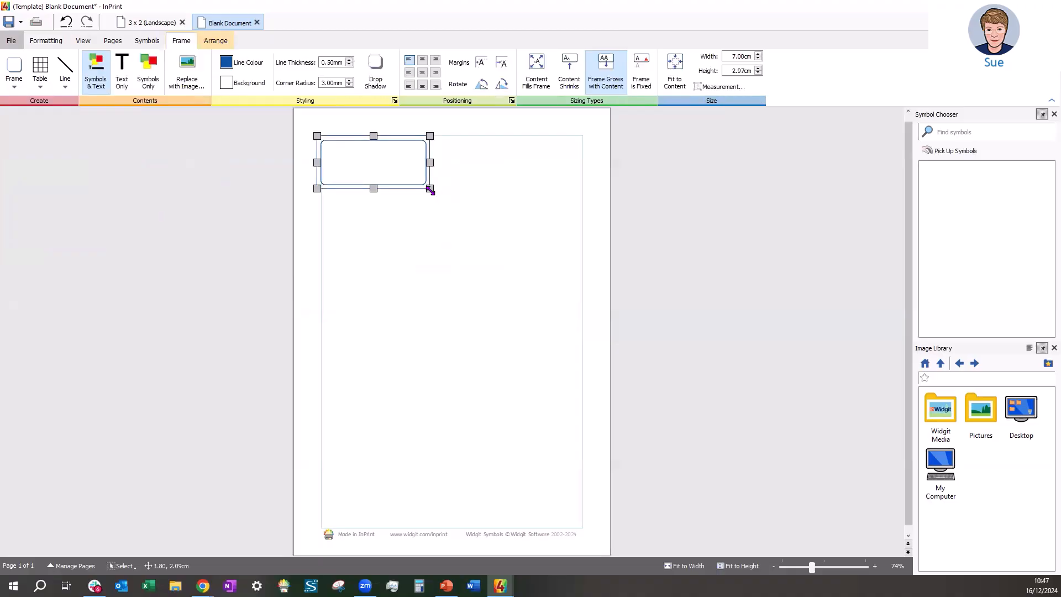
pyautogui.moveTo(430, 188); pyautogui.dragTo(583, 298)
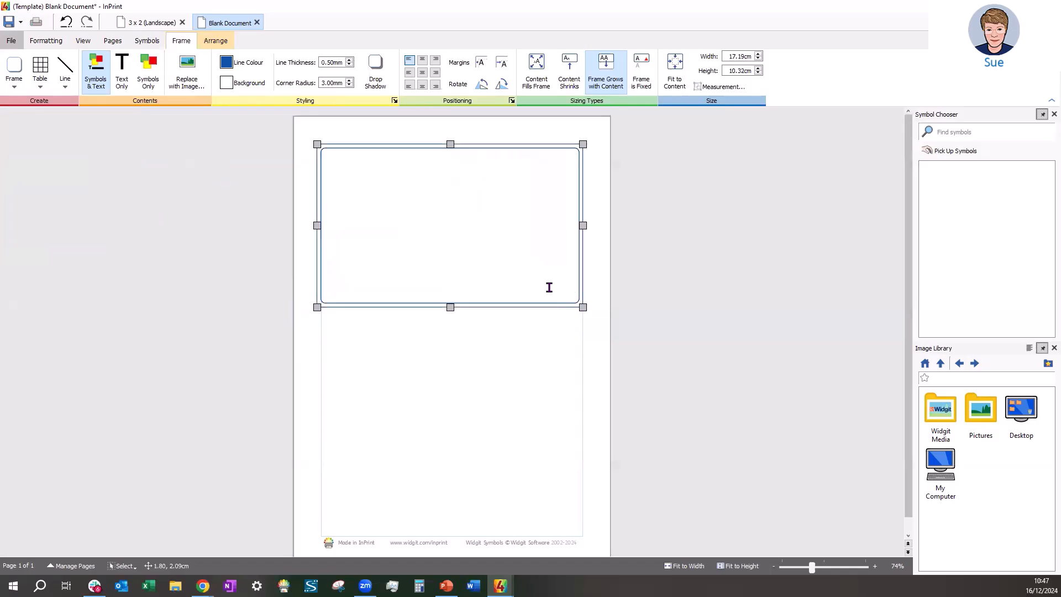
# Set the frame's text and symbol sizes to 24 and enter "Hello" as its first line.
pyautogui.click(383, 203)
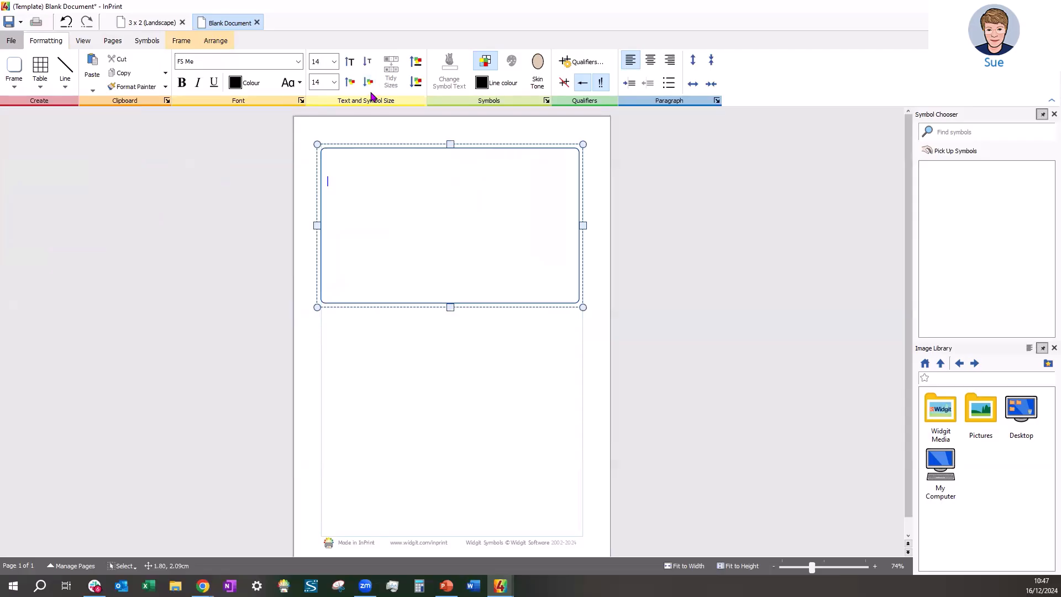
pyautogui.click(417, 62)
pyautogui.click(416, 63)
pyautogui.click(416, 62)
pyautogui.write('Hello')
pyautogui.press('Return')
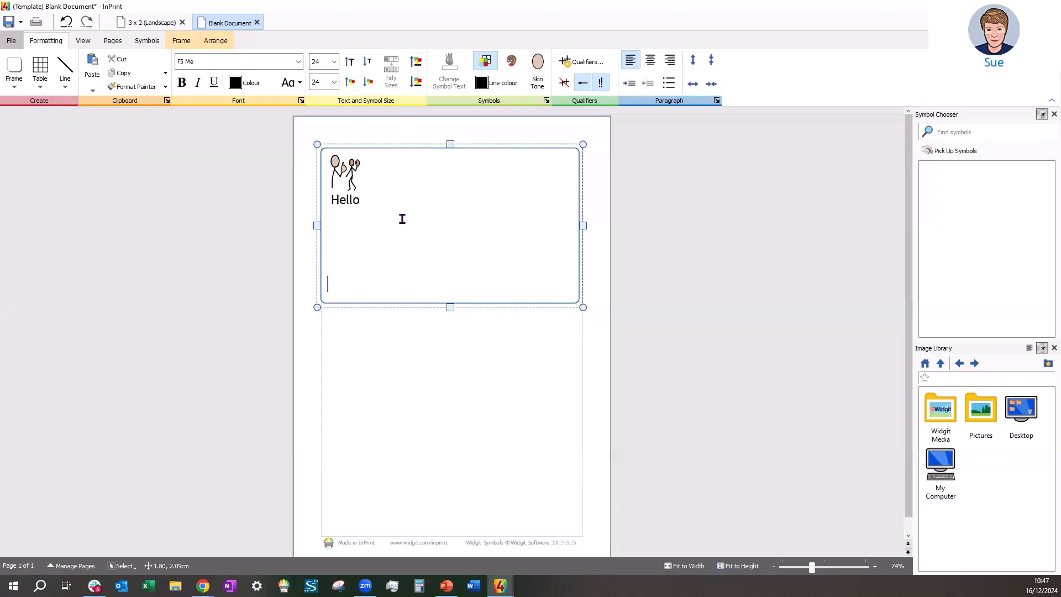
# Write "I can drink a can of drink" on the frame's second line.
pyautogui.write('I can ')
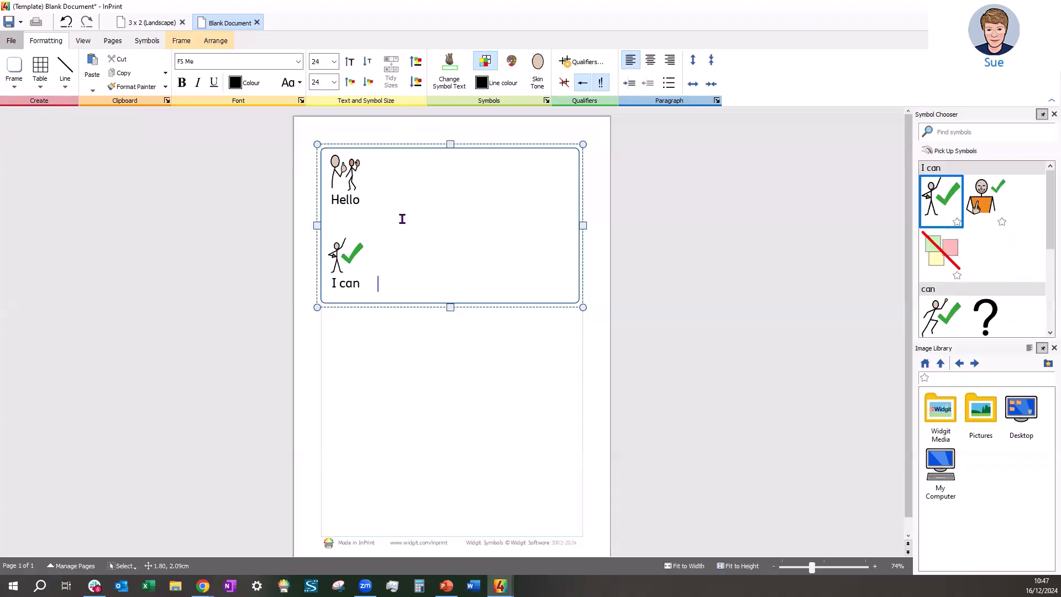
pyautogui.write('drink a ca')
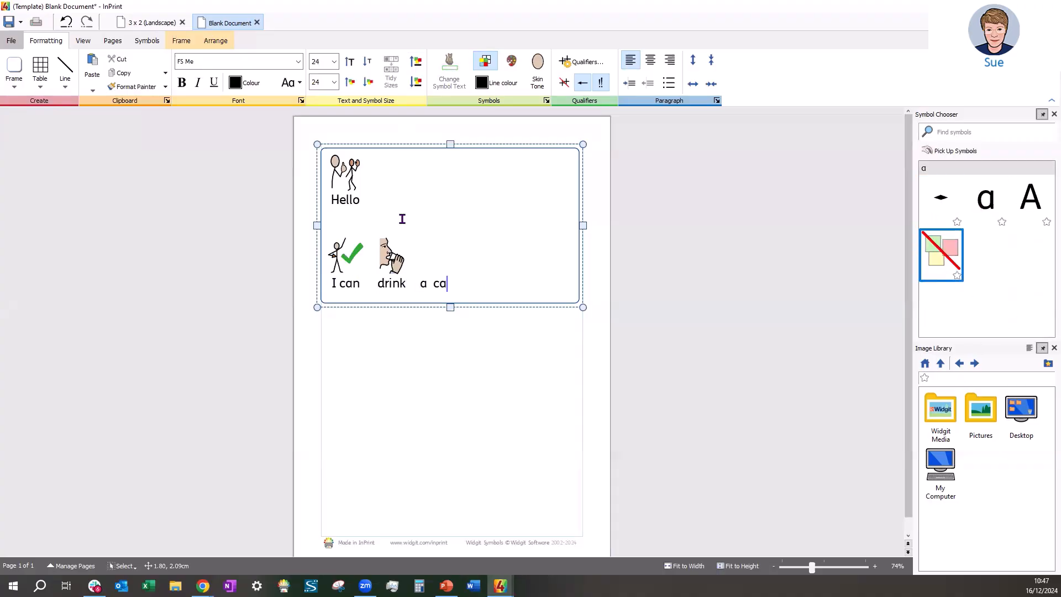
pyautogui.write('n of dr')
pyautogui.write('ink')
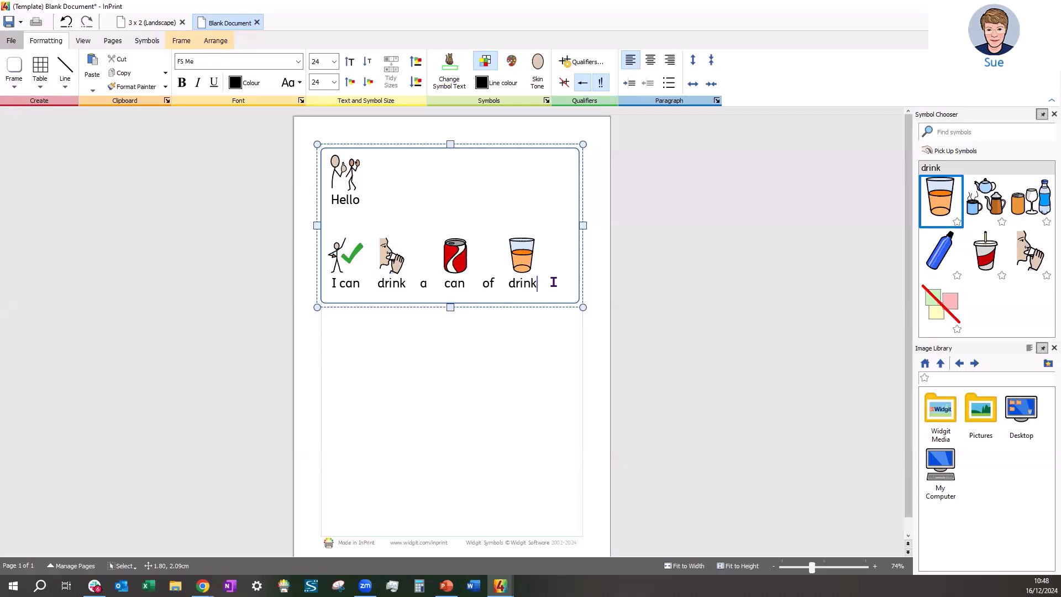
# Add several blank lines below the sentence to make the frame grow past the page margins.
pyautogui.press('Return')
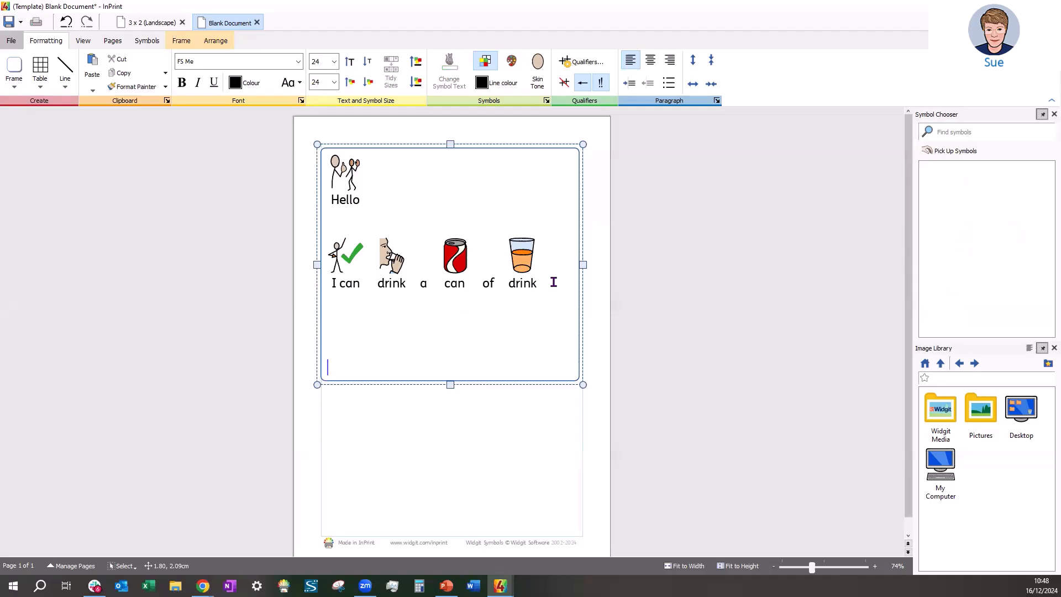
pyautogui.press('Return')
pyautogui.press('Return')
pyautogui.press('Return')
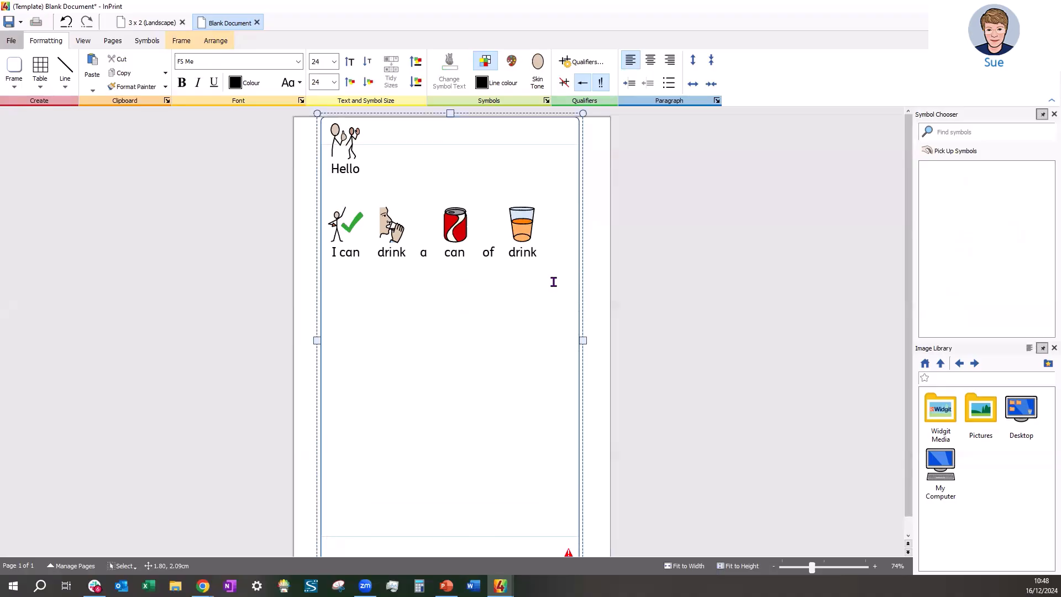
pyautogui.scroll(-1, 694, 293)
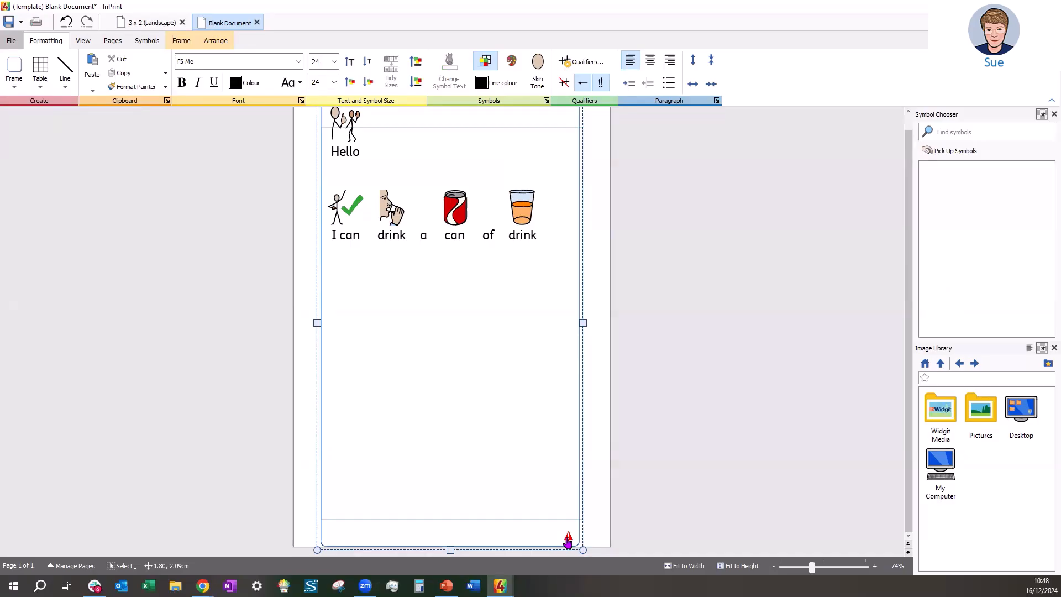
# Show the page manager and add one single page after the current page.
pyautogui.click(113, 43)
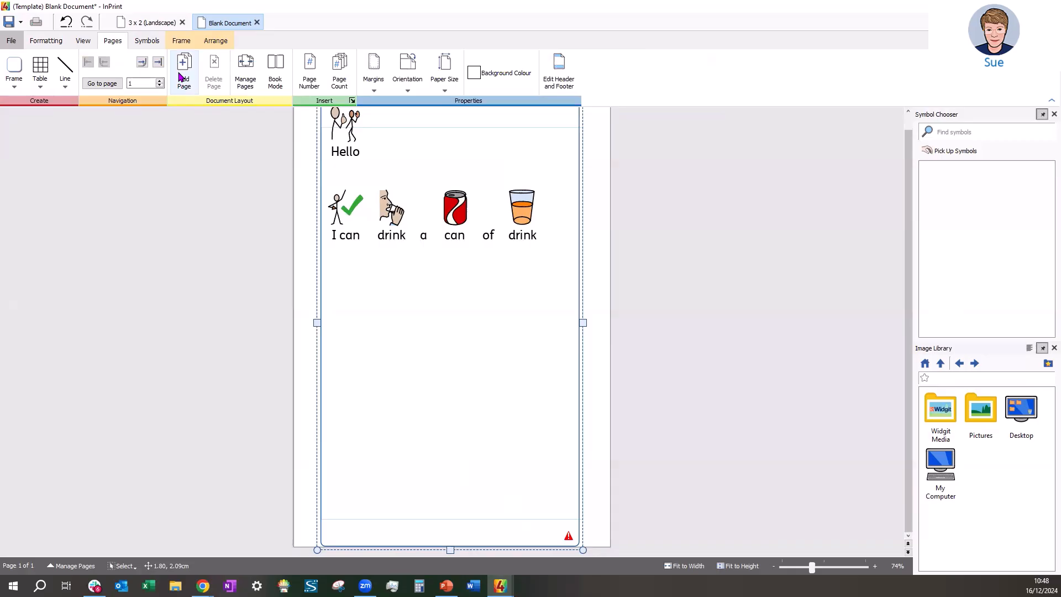
pyautogui.click(246, 71)
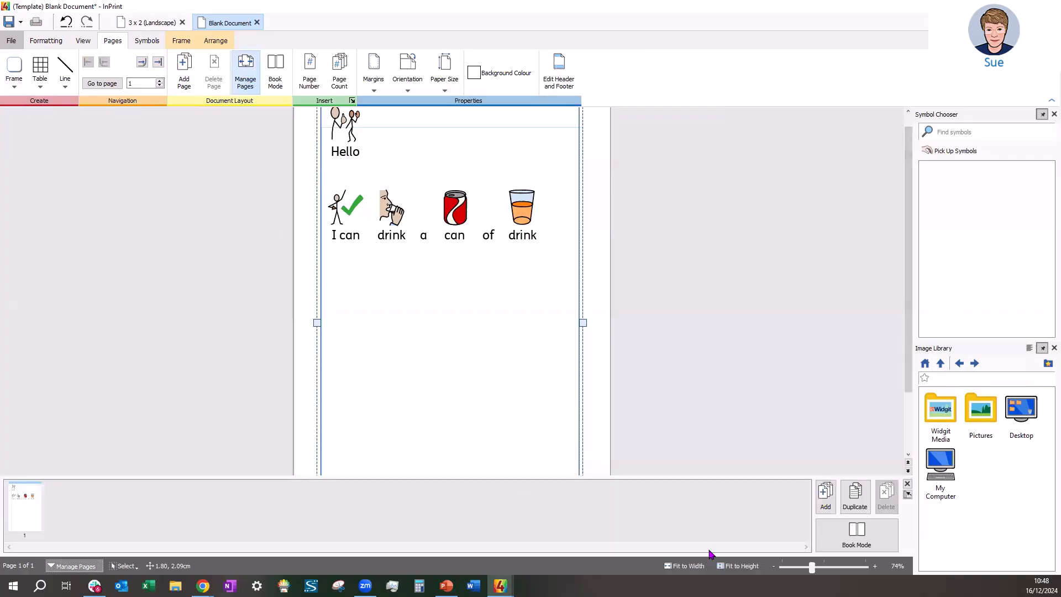
pyautogui.click(823, 503)
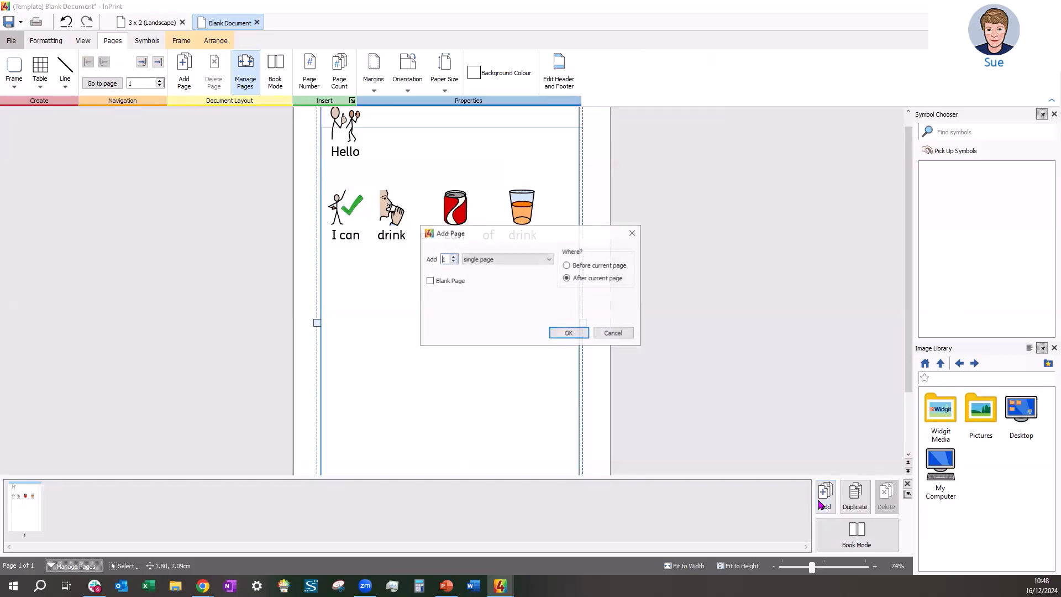
pyautogui.click(568, 334)
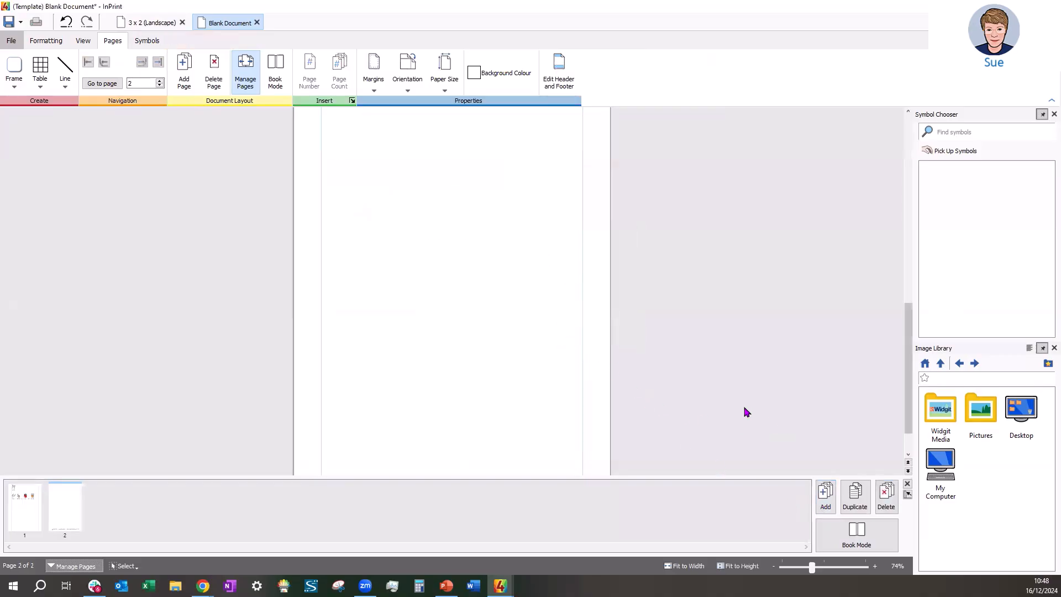
# Insert a clear symbols-and-text frame at the upper margins of page 2, sized about 16.67 by 10.42 cm.
pyautogui.scroll(8, 732, 348)
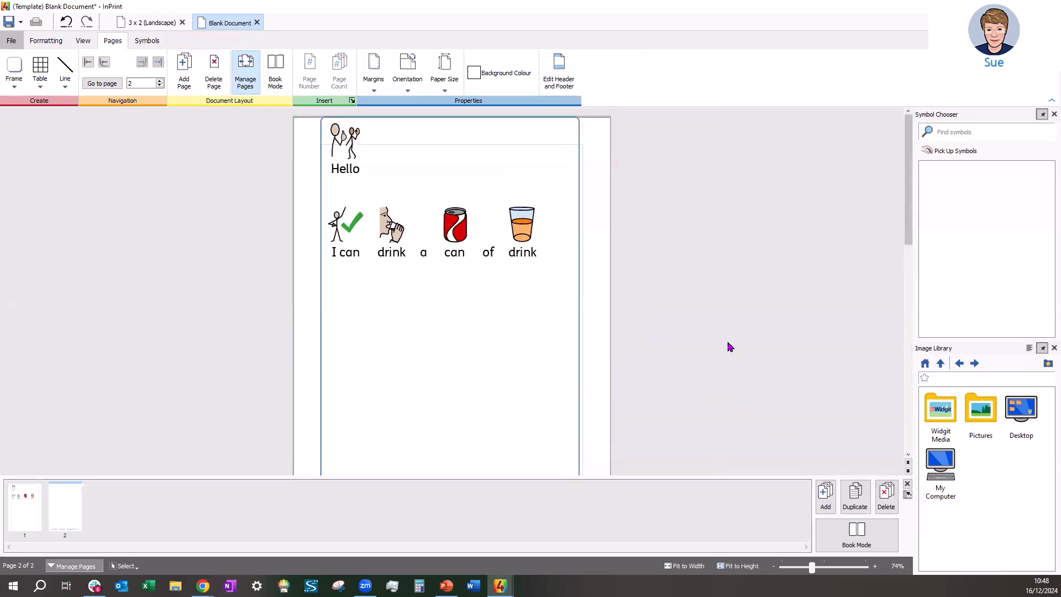
pyautogui.scroll(-3, 729, 349)
pyautogui.scroll(-5, 728, 347)
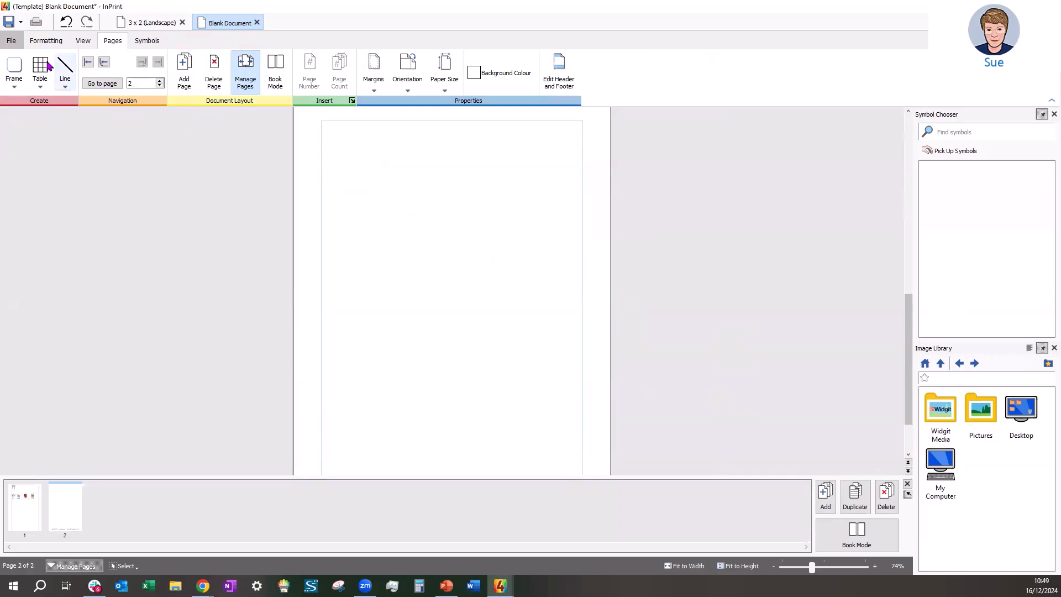
pyautogui.click(17, 68)
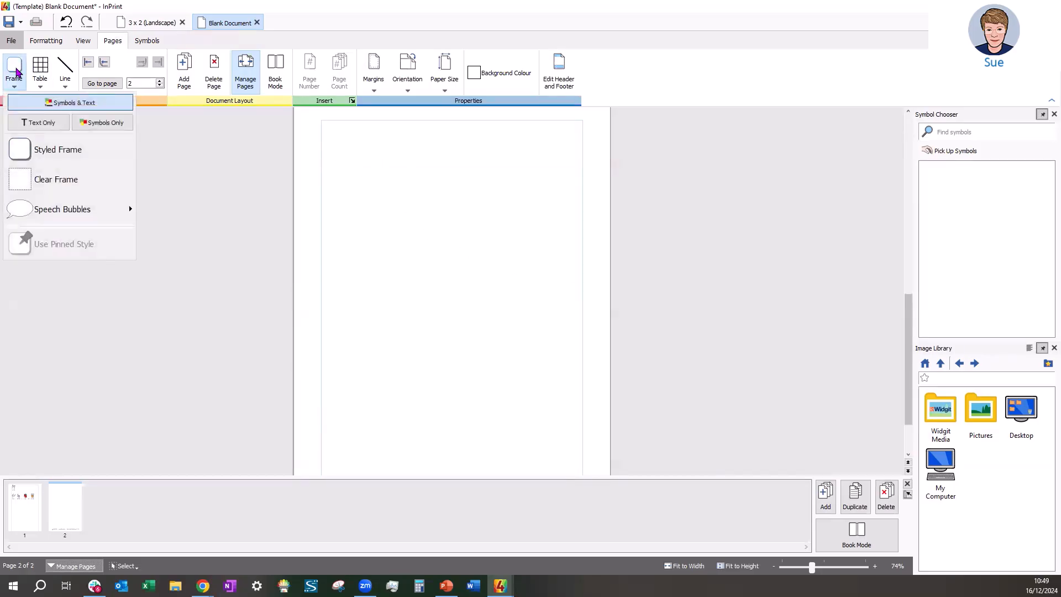
pyautogui.click(39, 183)
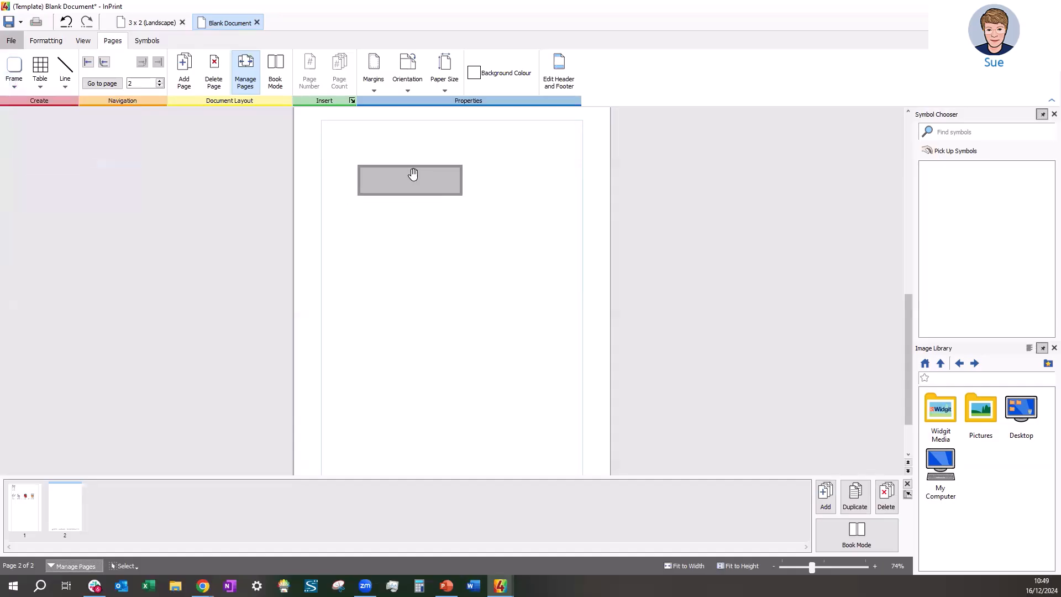
pyautogui.click(376, 138)
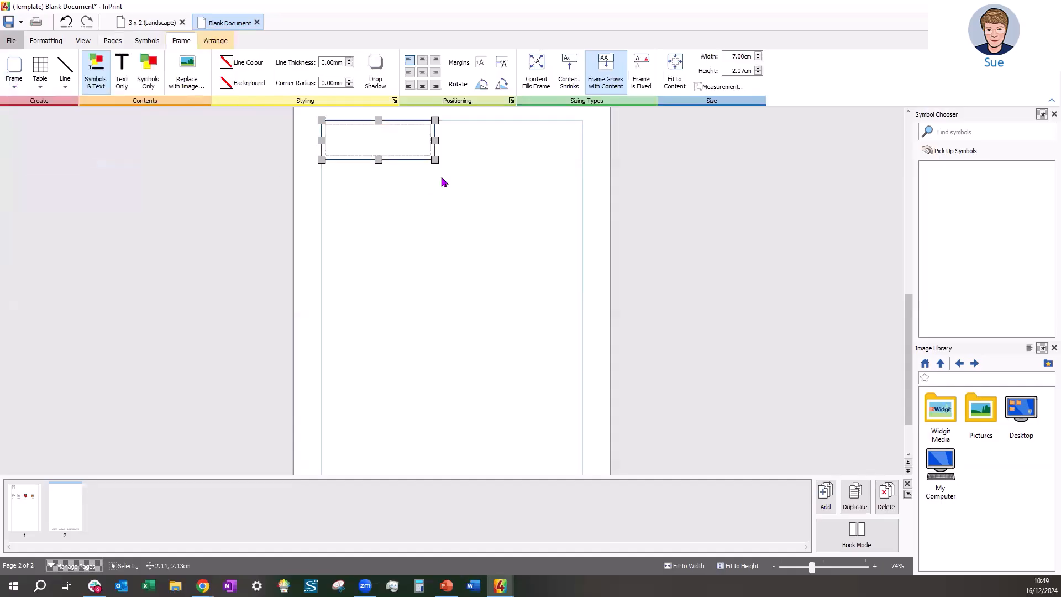
pyautogui.moveTo(477, 225); pyautogui.dragTo(578, 306)
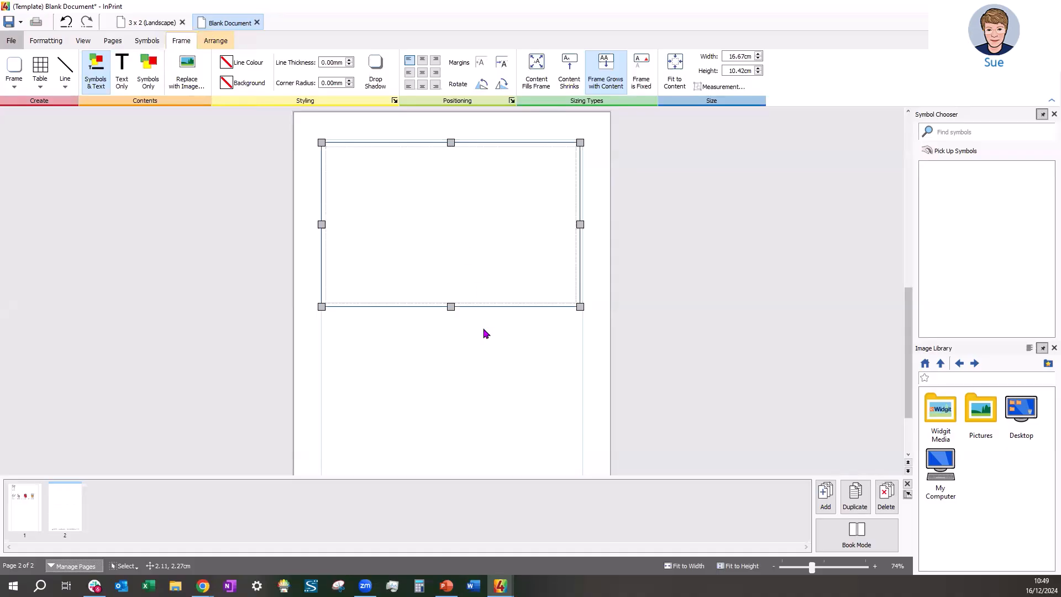
# Make five duplicates of page 2 and close the page manager after checking the copies.
pyautogui.click(856, 503)
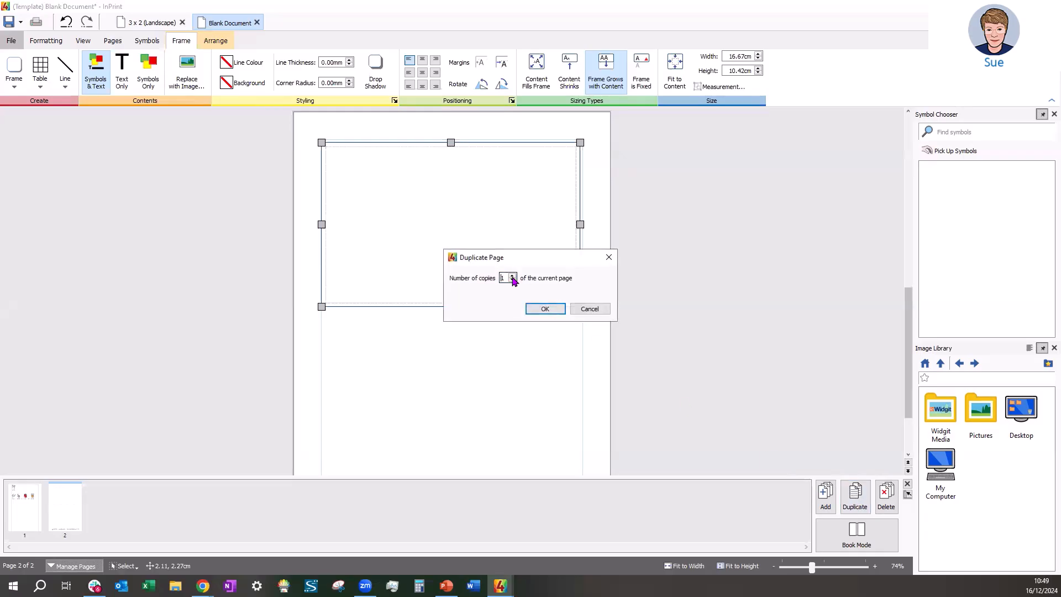
pyautogui.click(544, 311)
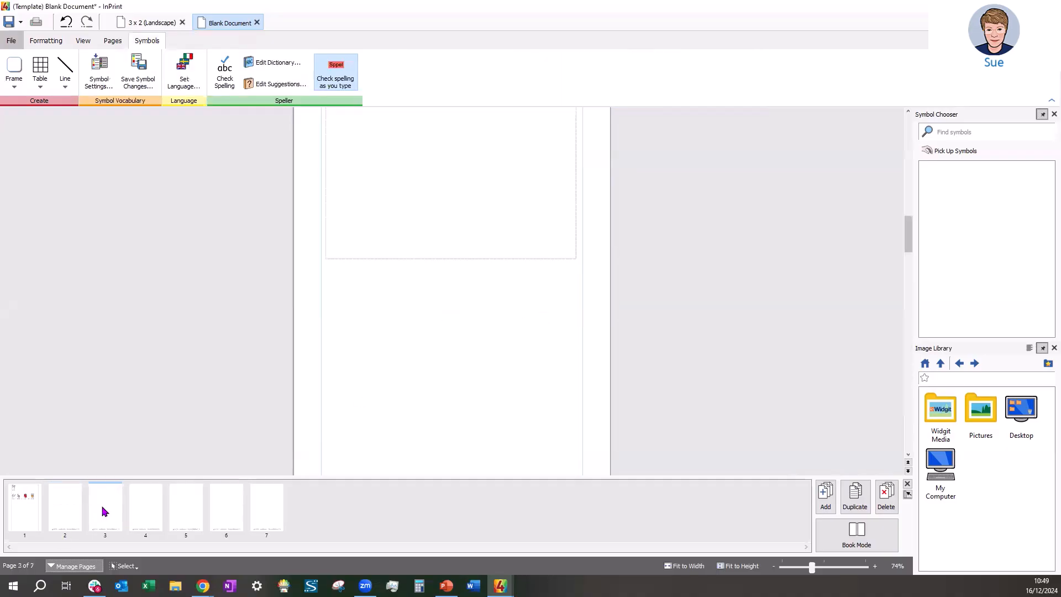
pyautogui.click(184, 516)
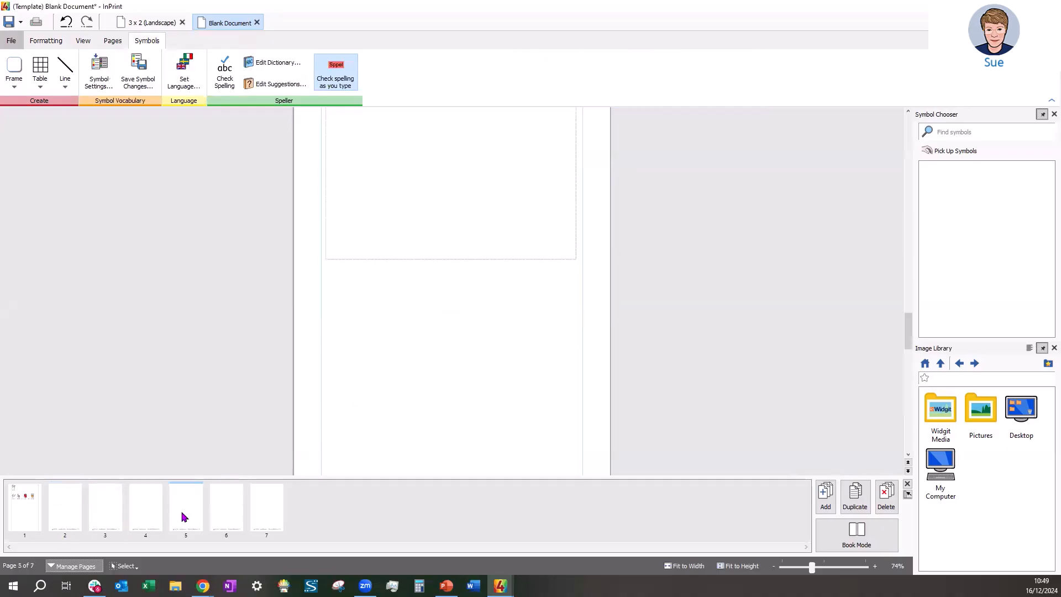
pyautogui.click(228, 511)
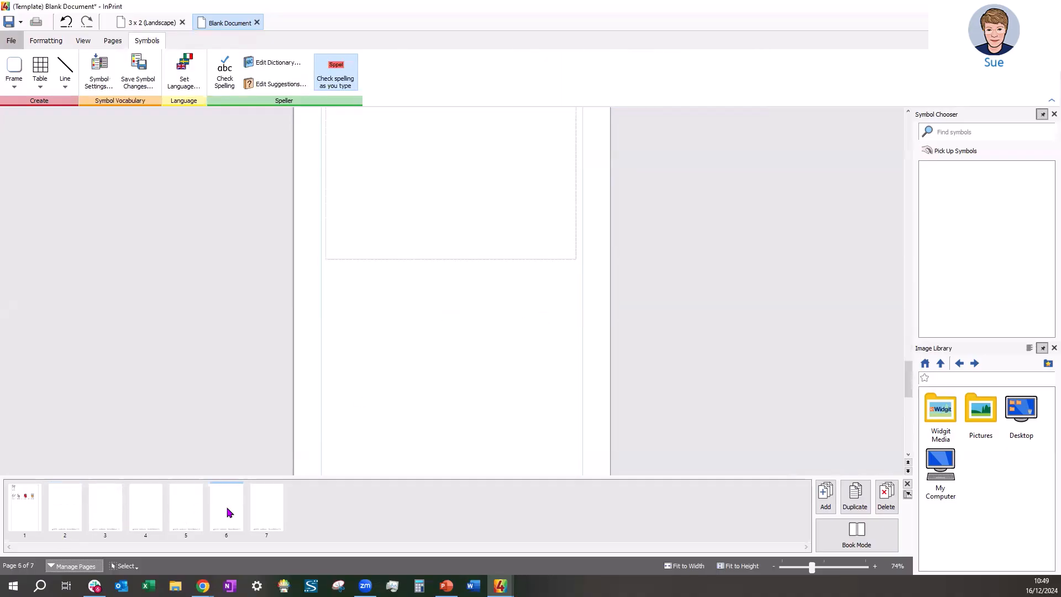
pyautogui.click(265, 511)
pyautogui.click(116, 505)
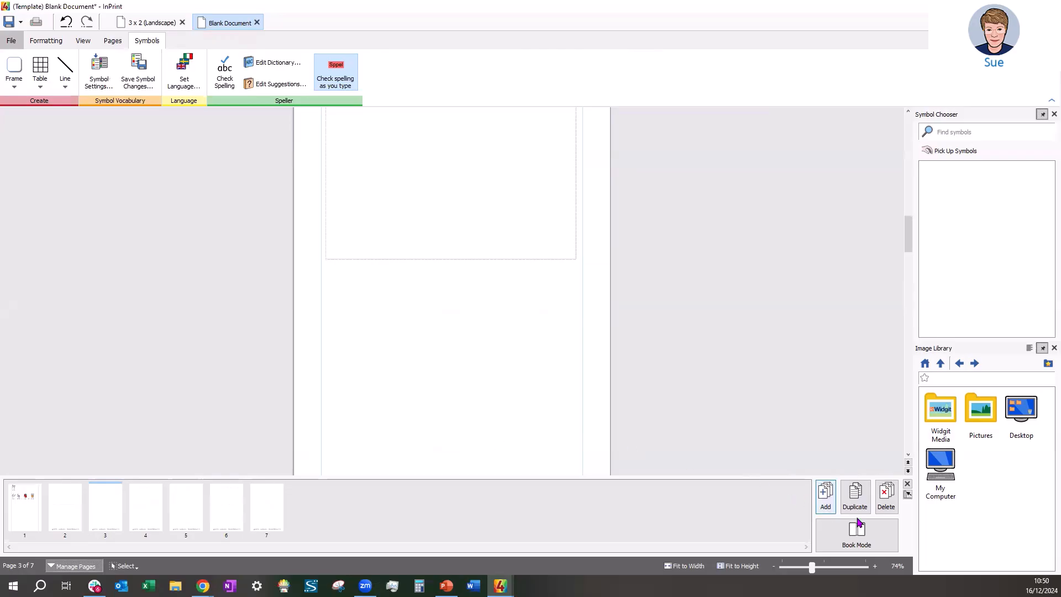
pyautogui.click(908, 485)
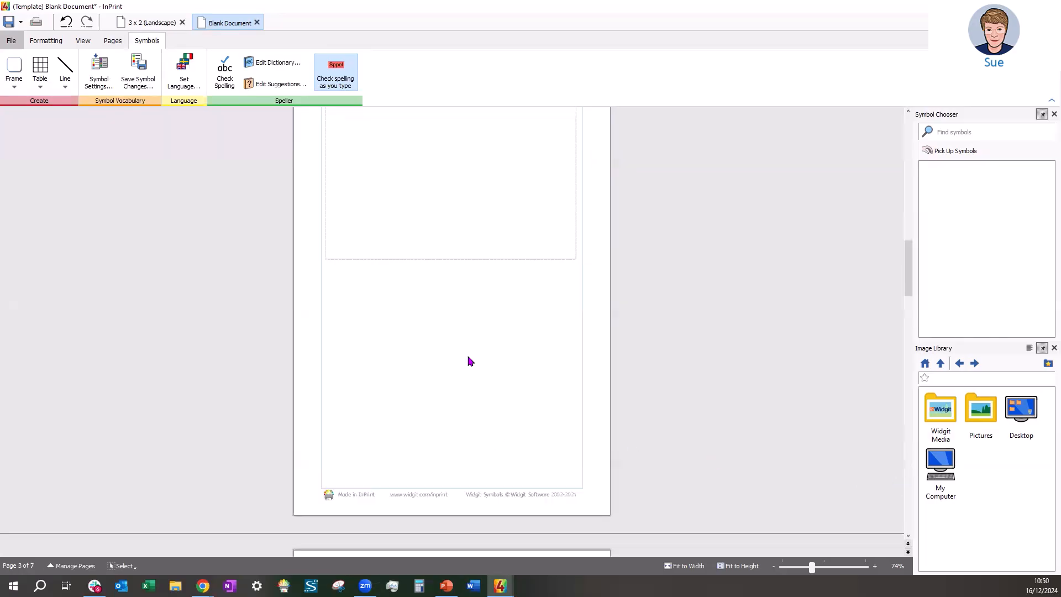
# Set the text and symbol sizes to 24 in the empty frame on page 2.
pyautogui.scroll(-3, 469, 370)
pyautogui.scroll(1, 472, 375)
pyautogui.scroll(-2, 507, 327)
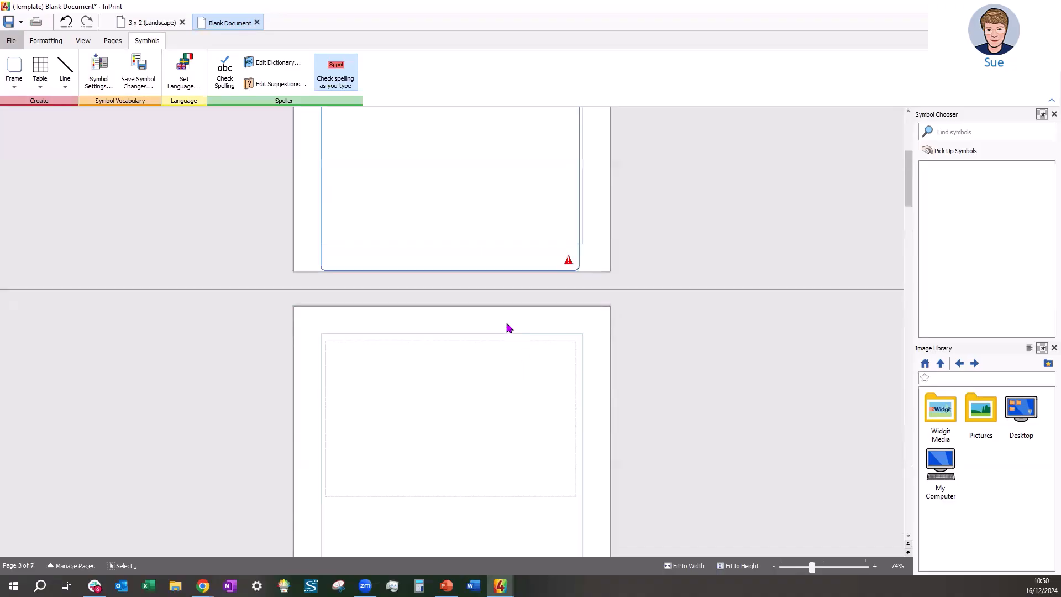
pyautogui.scroll(-3, 507, 328)
pyautogui.click(437, 247)
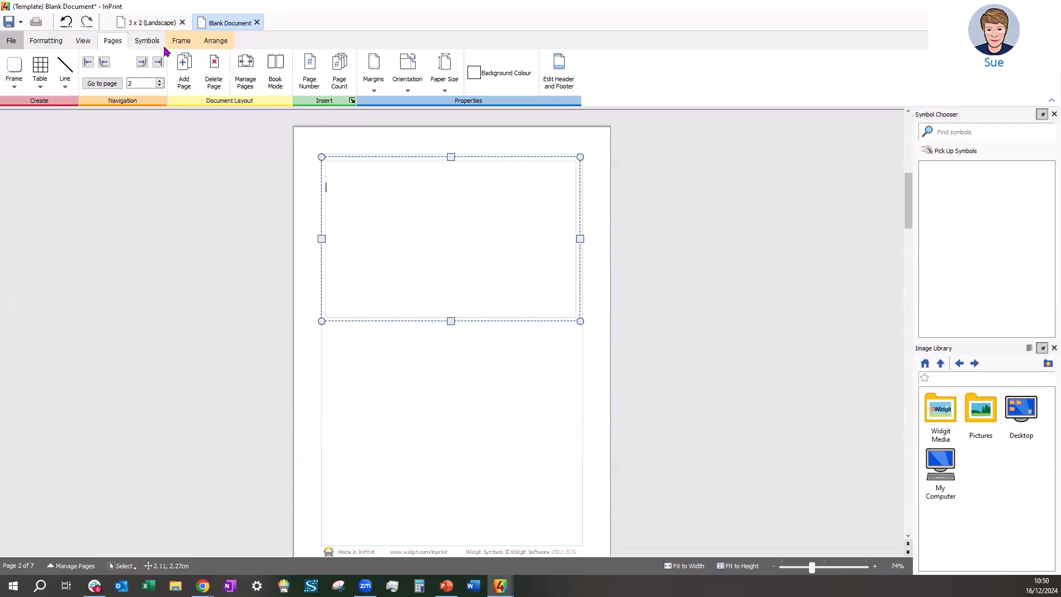
pyautogui.click(48, 44)
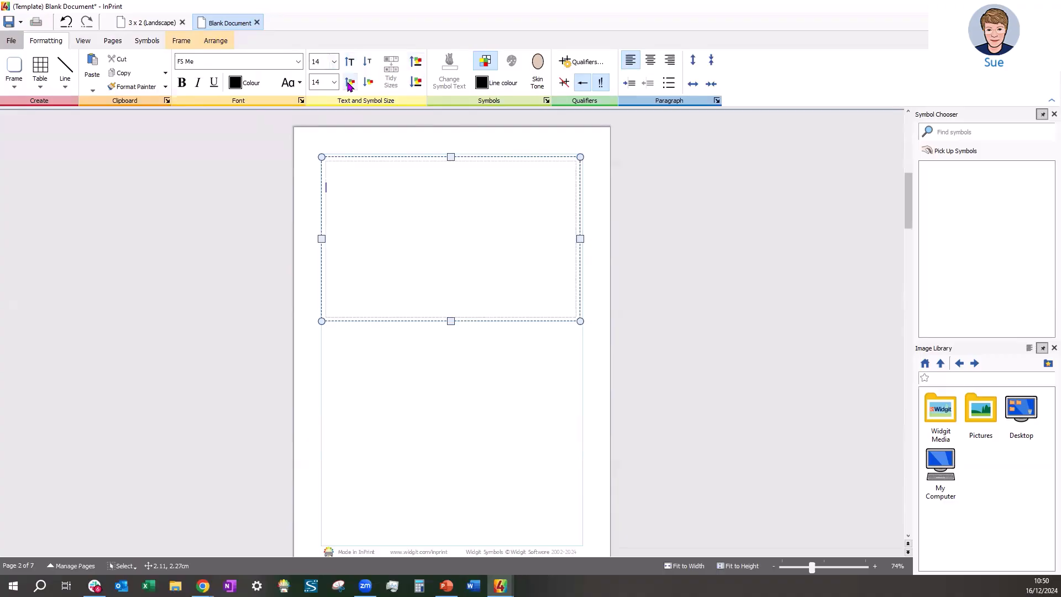
pyautogui.click(417, 65)
pyautogui.click(418, 64)
pyautogui.click(418, 65)
pyautogui.click(417, 67)
# Write "Today the weather is cold" in the frame, choose the shivering person symbol for "cold", and start a new line.
pyautogui.write('Today')
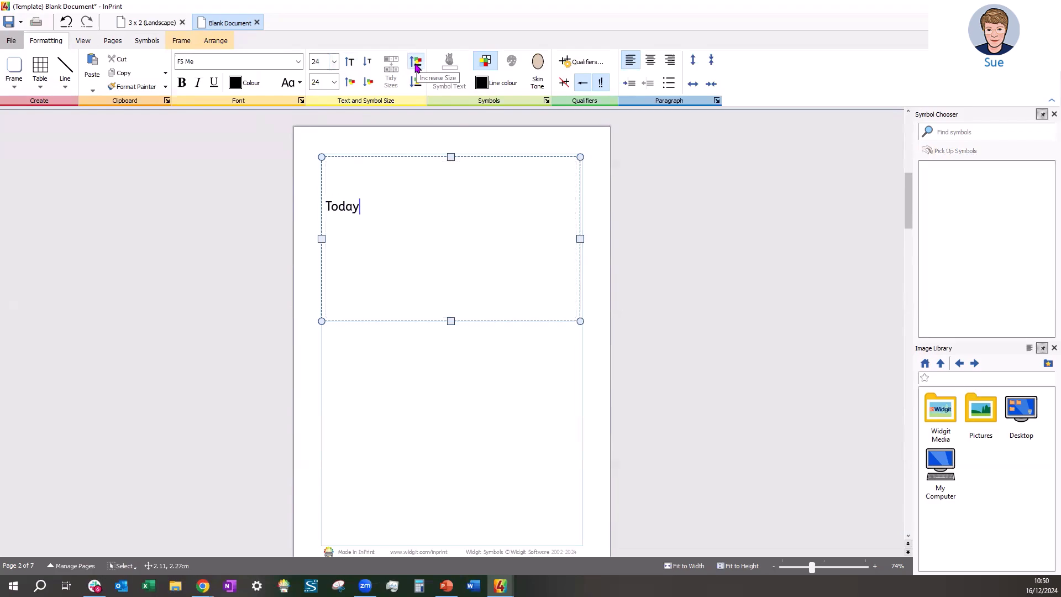
pyautogui.write(' the wea')
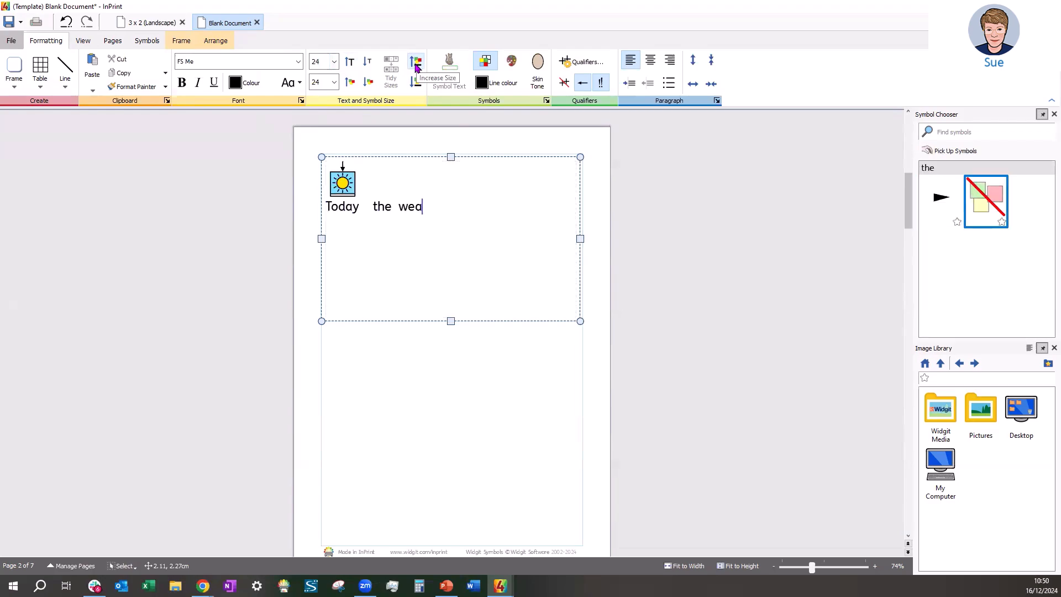
pyautogui.write('ther is co')
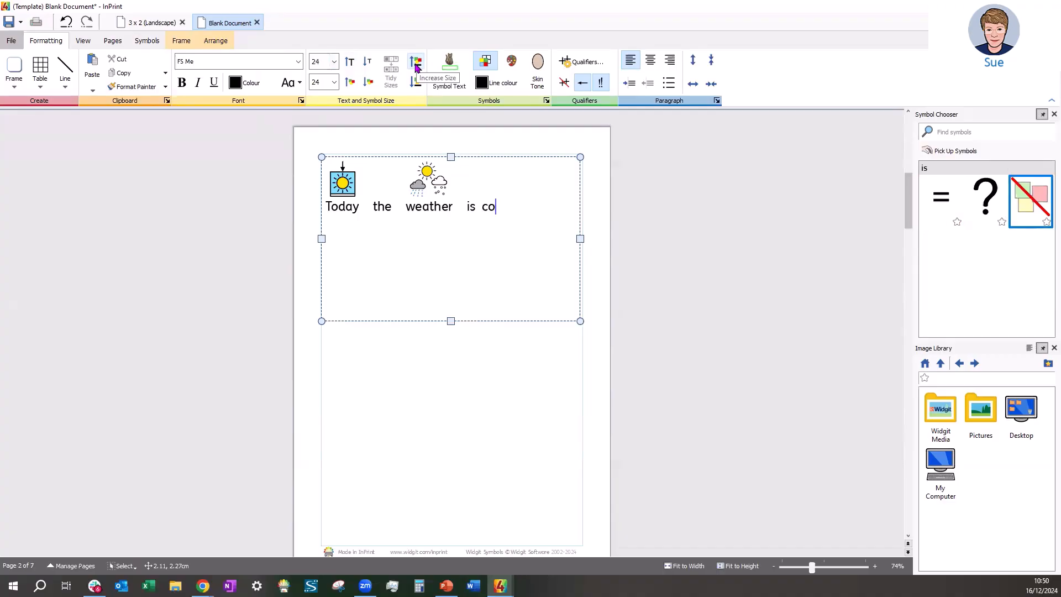
pyautogui.write('ld')
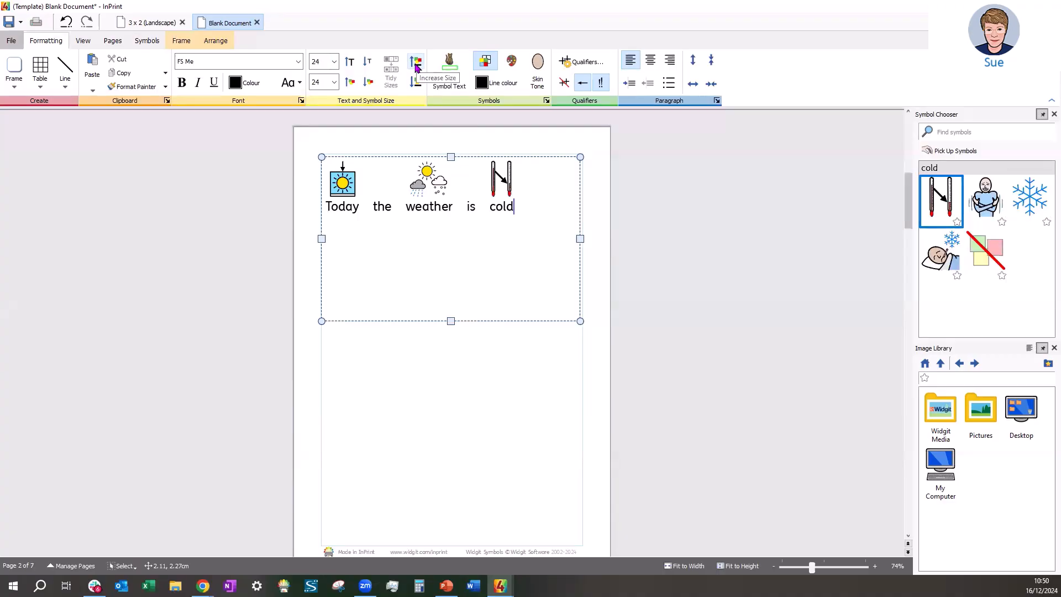
pyautogui.click(985, 207)
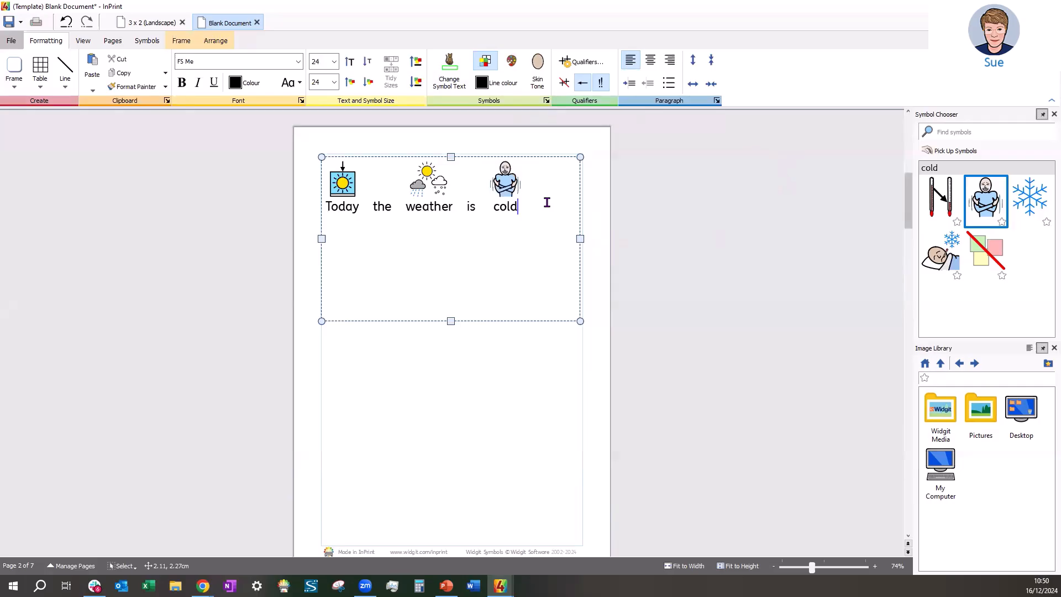
pyautogui.press('Return')
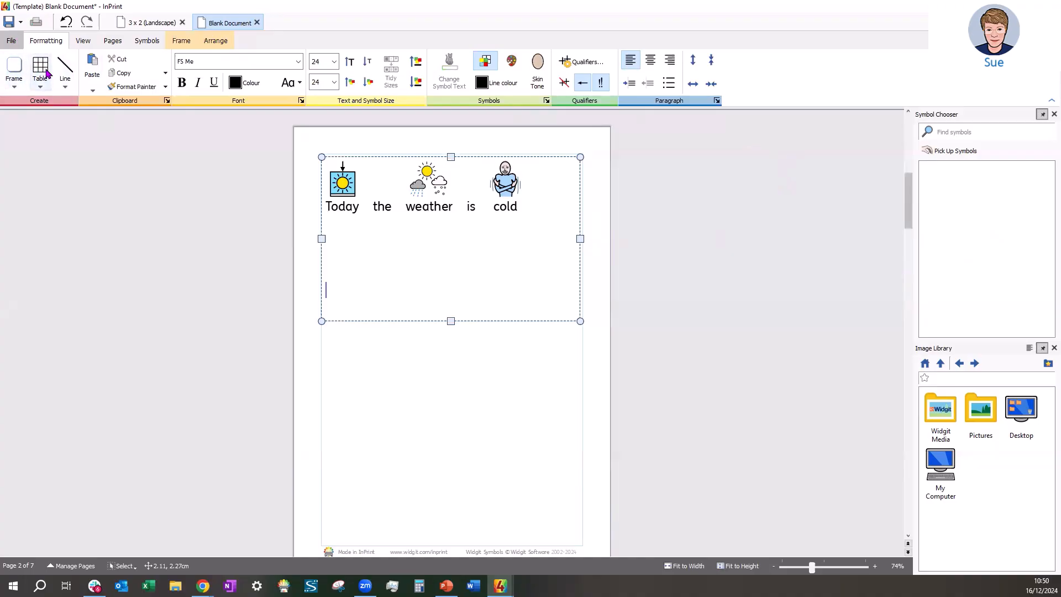
# Place a flash card grid of 3 rows and 2 columns below the sentence, enlarged to cells about 7.07 cm wide and 4.58 cm high.
pyautogui.click(48, 74)
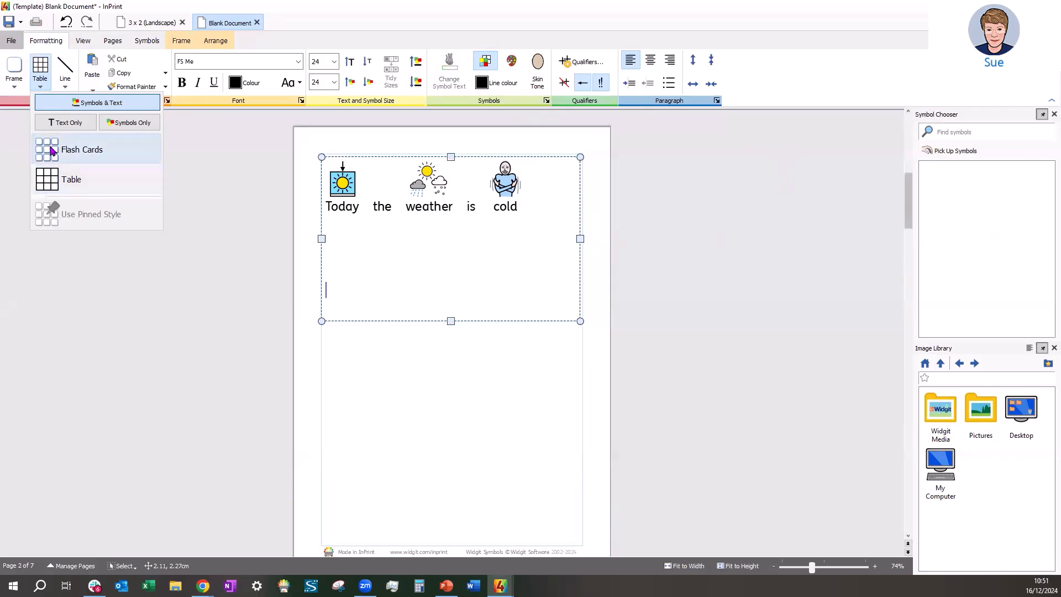
pyautogui.click(51, 149)
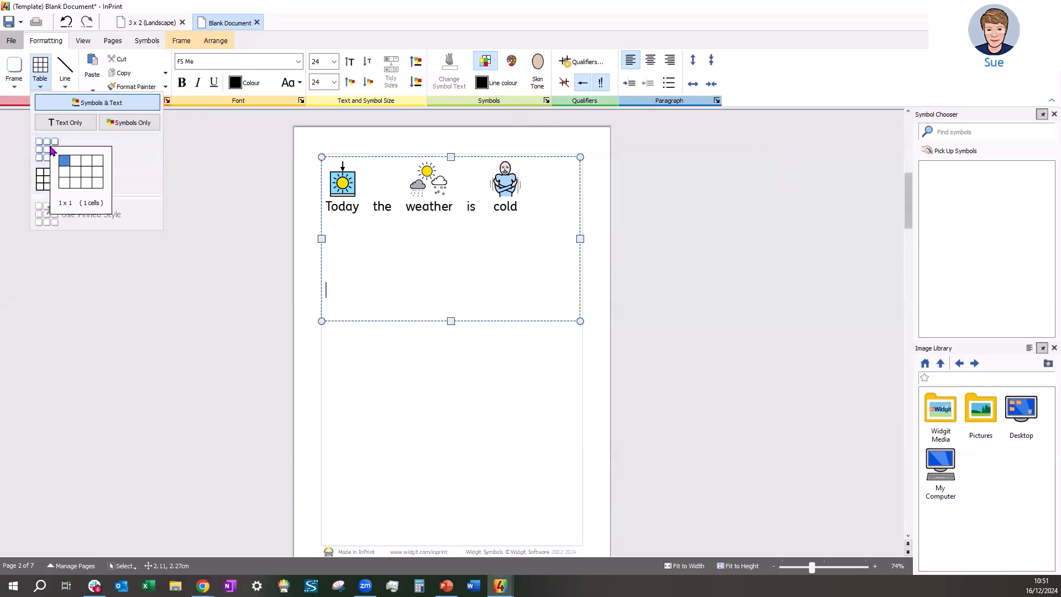
pyautogui.click(79, 185)
pyautogui.moveTo(422, 309); pyautogui.dragTo(438, 297)
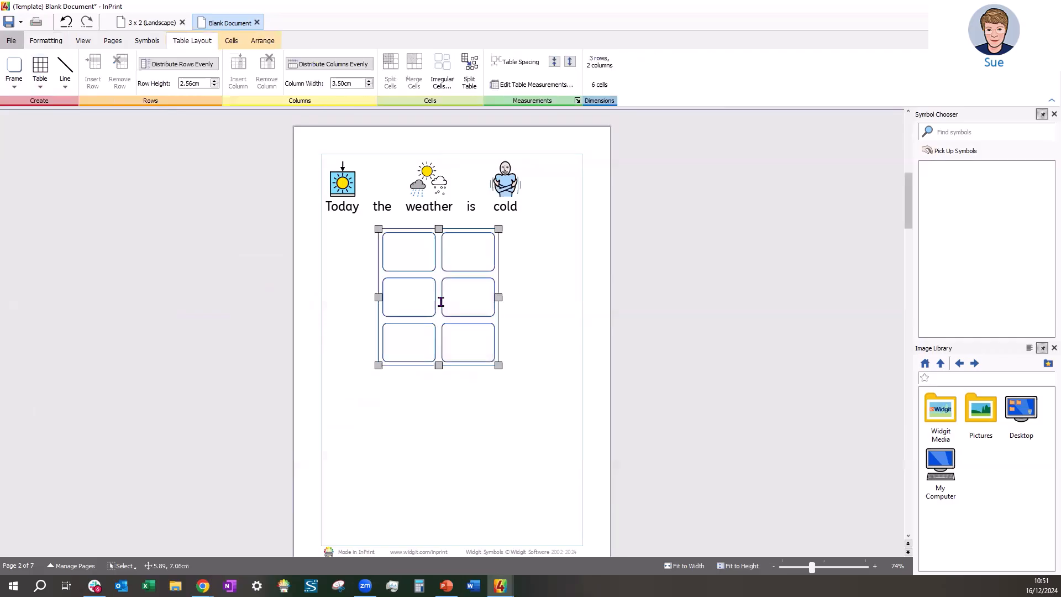
pyautogui.moveTo(498, 366); pyautogui.dragTo(553, 443)
pyautogui.moveTo(378, 443); pyautogui.dragTo(335, 449)
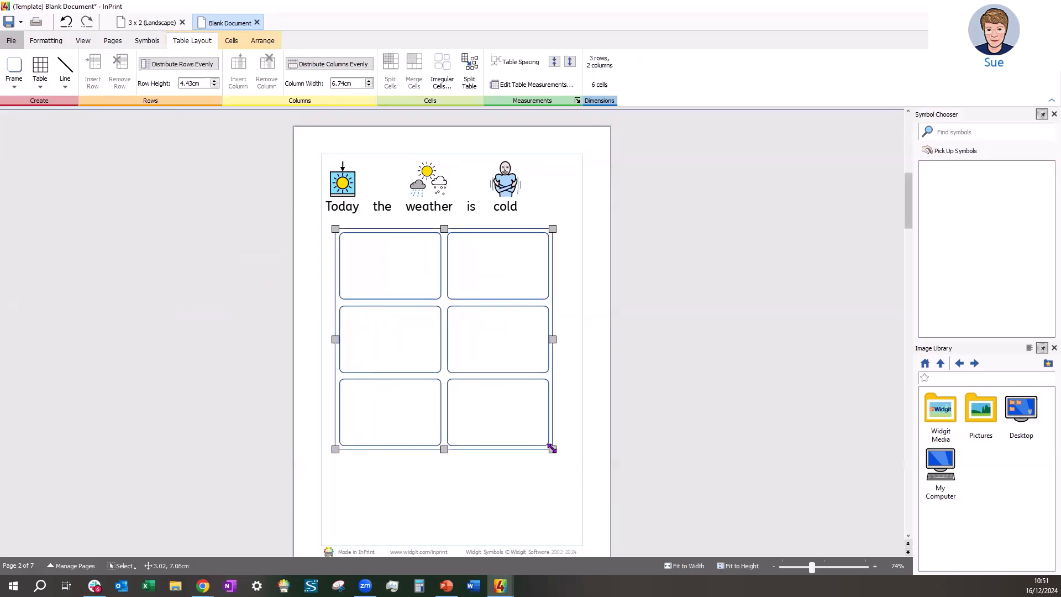
pyautogui.moveTo(553, 449); pyautogui.dragTo(562, 456)
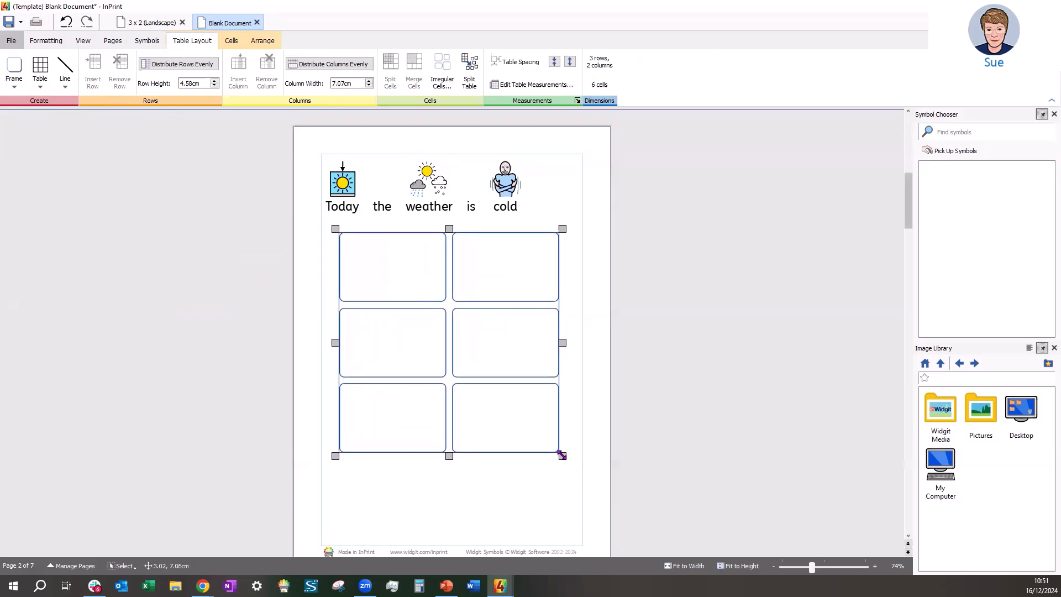
# Fill the first five flash cards in order with "snow", "rain", "mist", "windy" and "cloud".
pyautogui.click(393, 292)
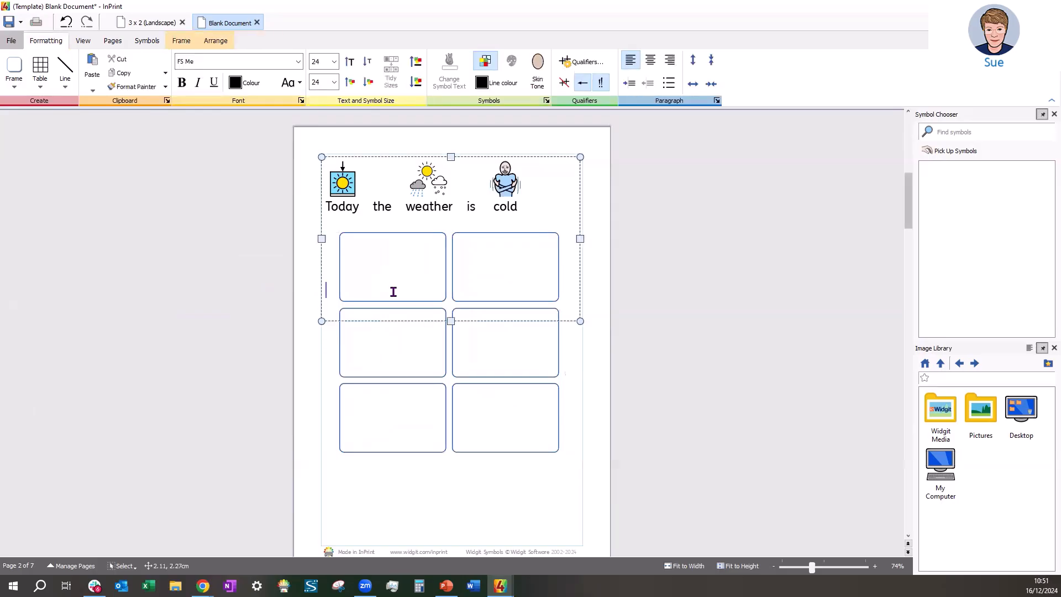
pyautogui.click(393, 291)
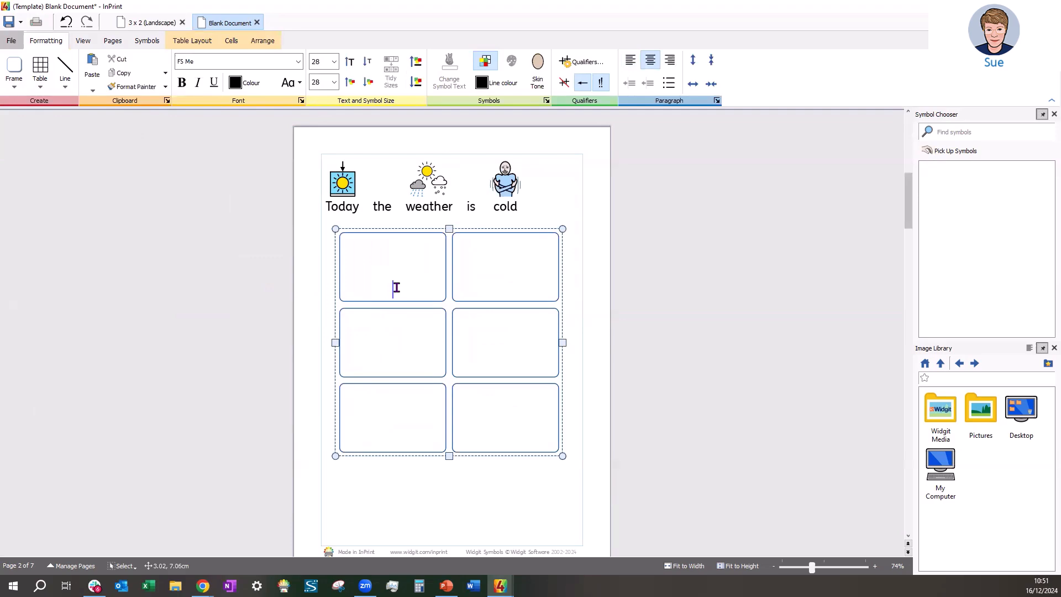
pyautogui.write('snow')
pyautogui.press('Tab')
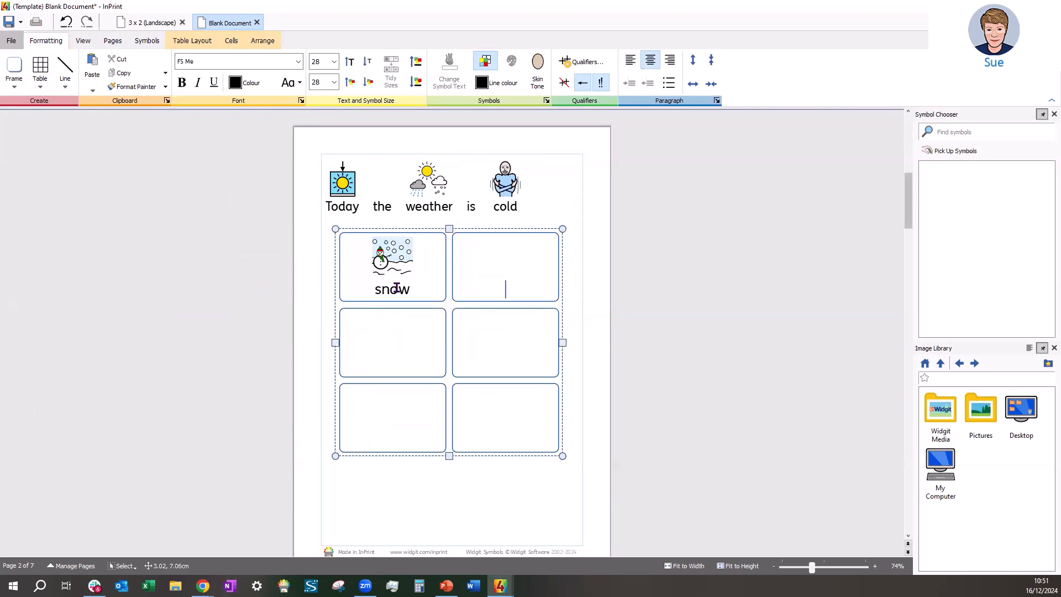
pyautogui.write('rain')
pyautogui.press('Tab')
pyautogui.write('mist')
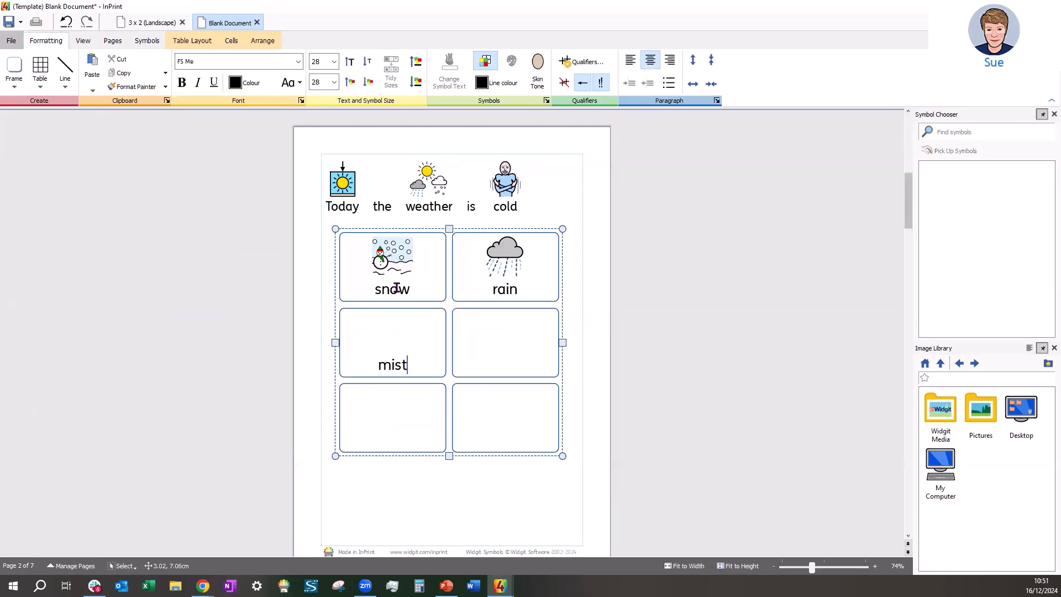
pyautogui.press('Tab')
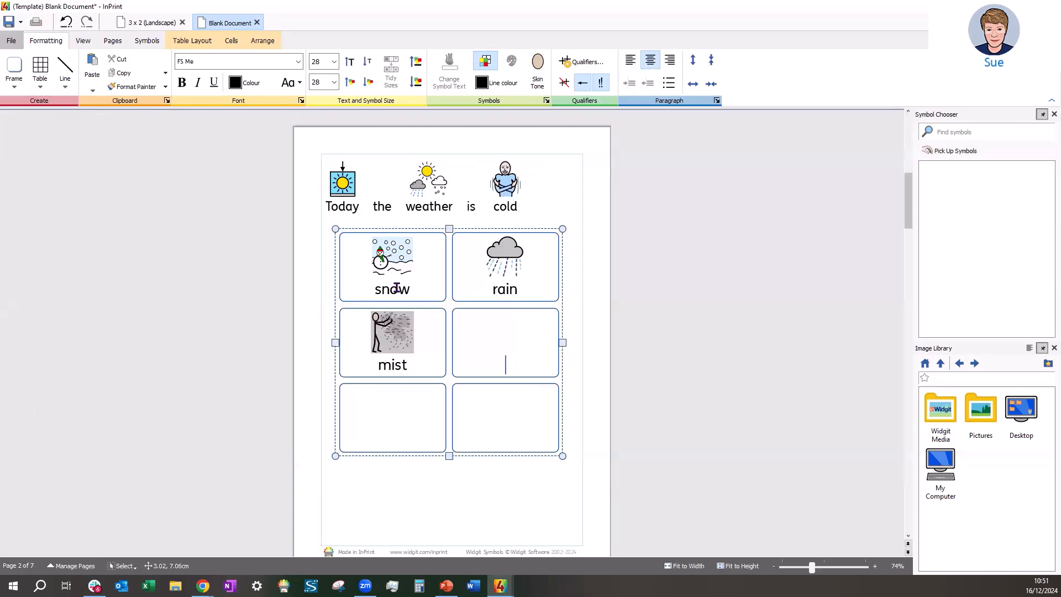
pyautogui.write('windy')
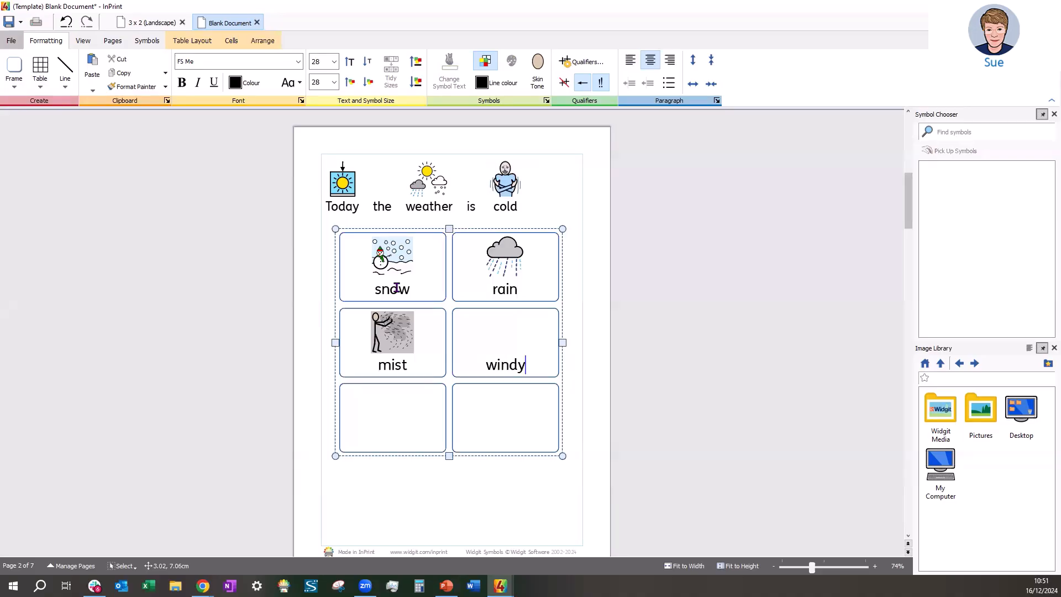
pyautogui.press('Tab')
pyautogui.write('cloud')
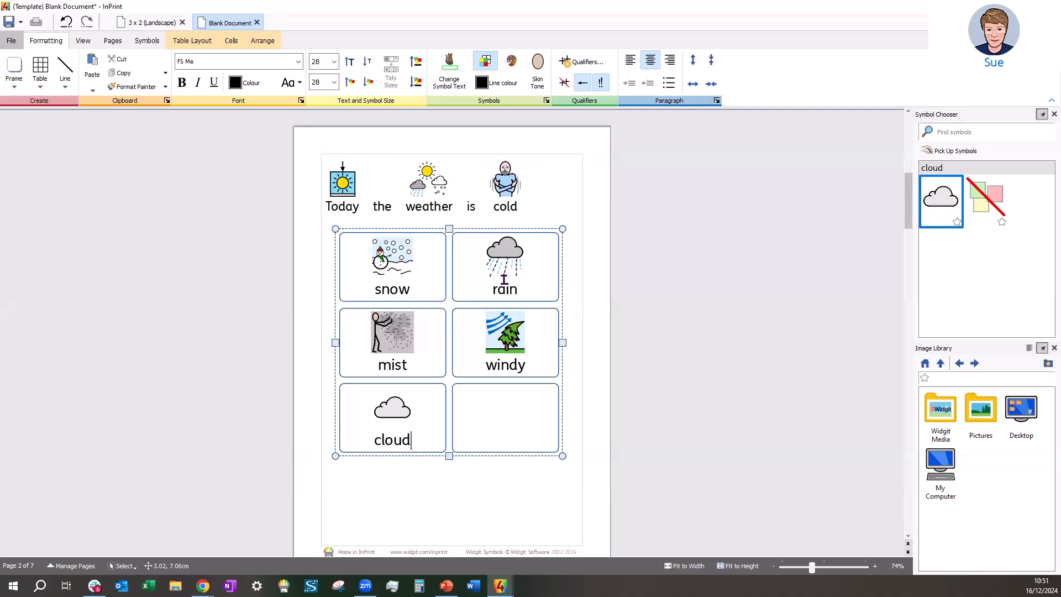
pyautogui.scroll(-2, 501, 277)
pyautogui.scroll(-1, 507, 279)
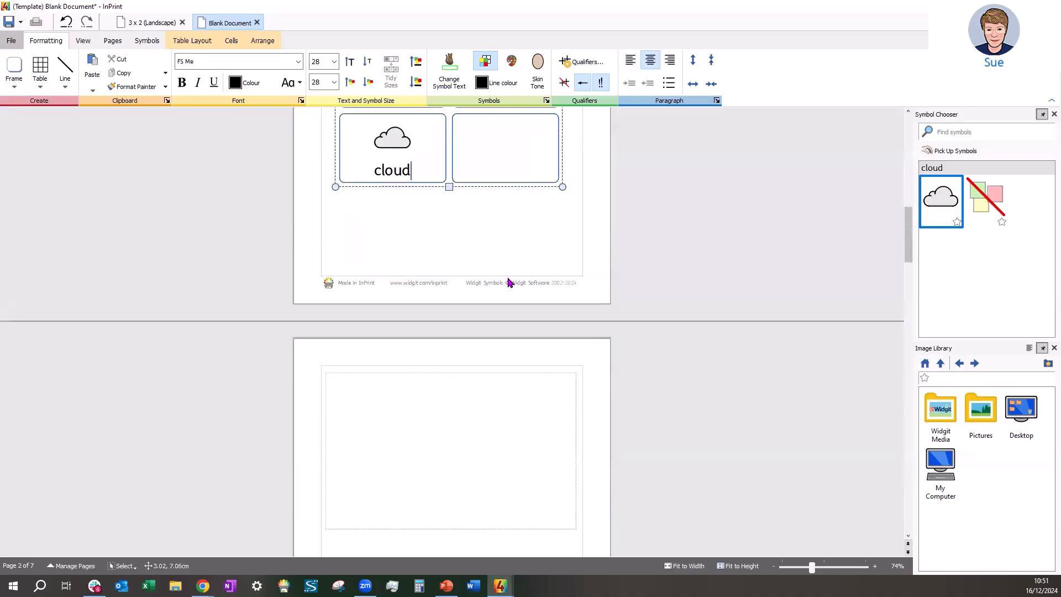
pyautogui.scroll(-2, 509, 266)
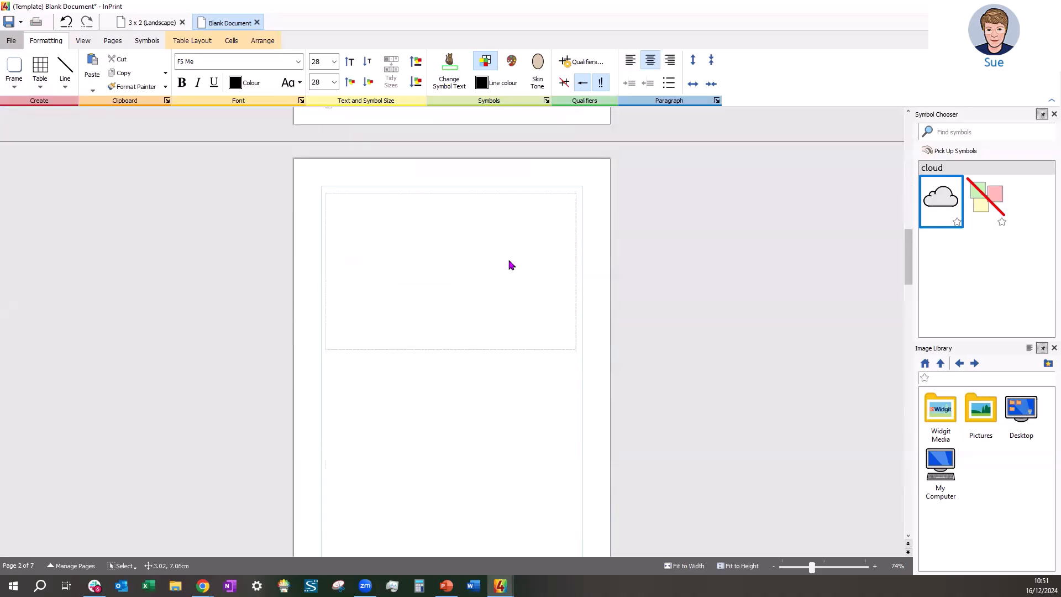
# Write "Mind map of weather" in the frame on page 3, with "Mind" and "map" as separate words.
pyautogui.click(403, 226)
pyautogui.write('M')
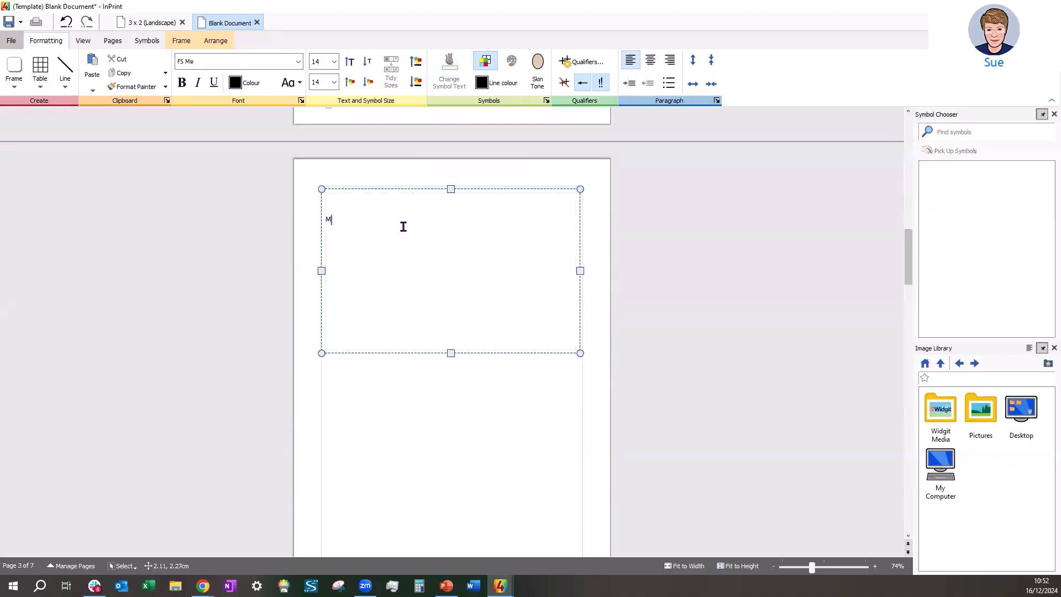
pyautogui.write('indmap of we')
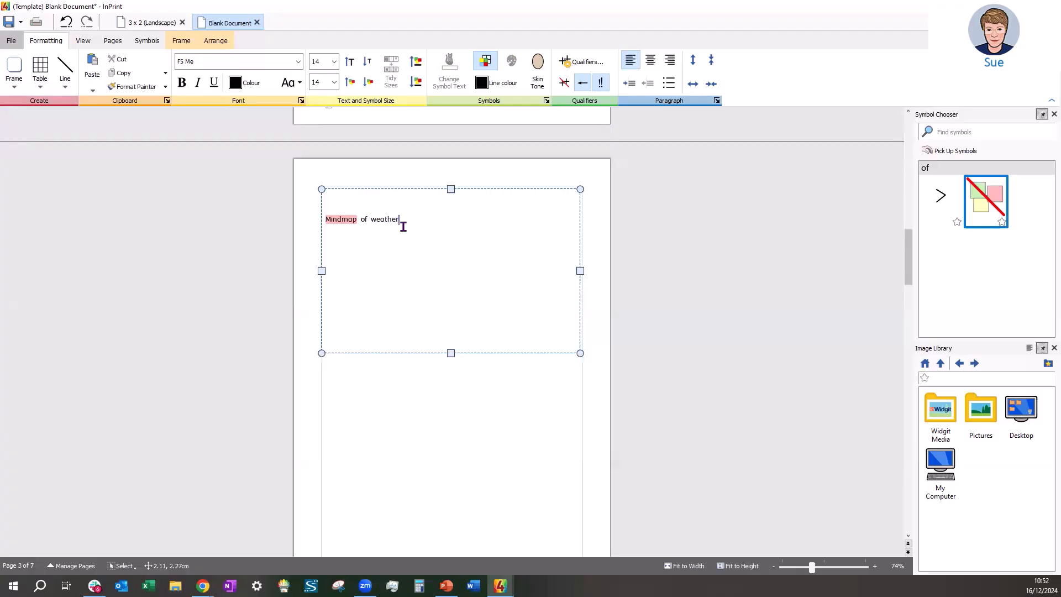
pyautogui.write('ather')
pyautogui.click(341, 220)
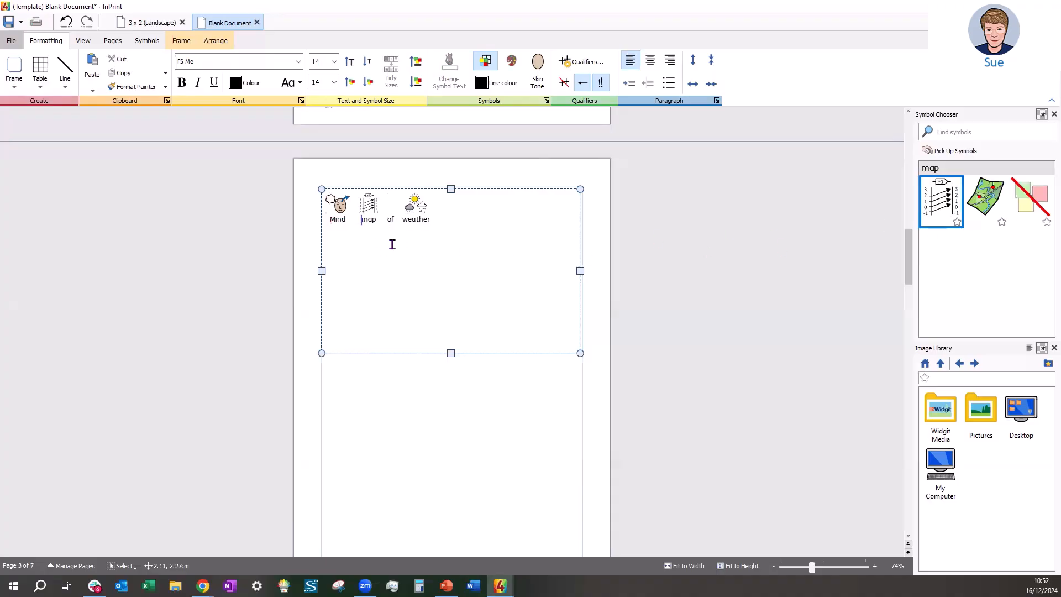
# Search the symbols for "brainstorm", put the linked-bubbles symbol on "map", and set it as the single symbol for "Mind map".
pyautogui.click(961, 134)
pyautogui.write('d')
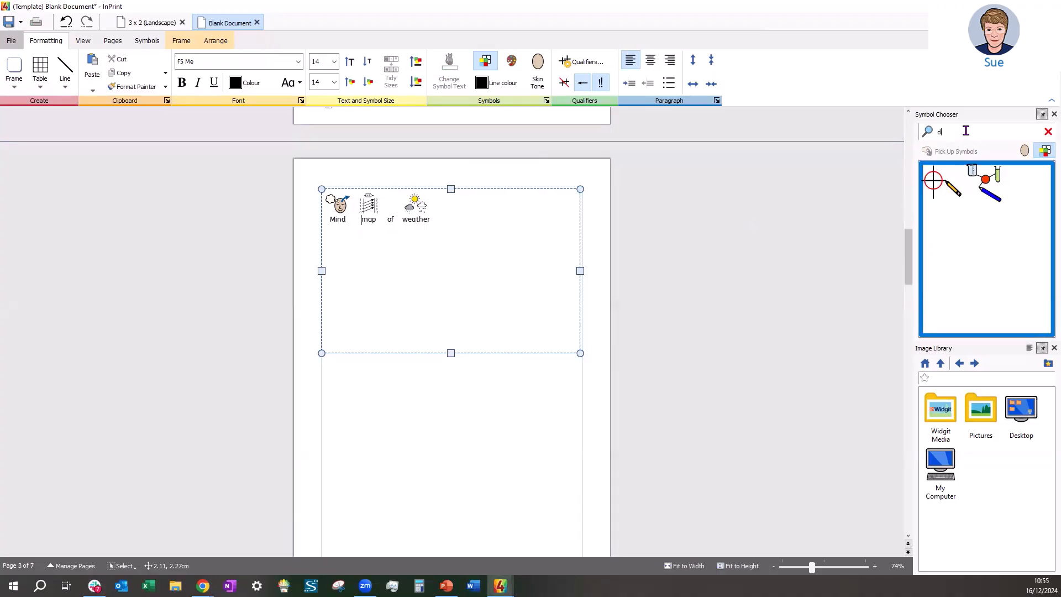
pyautogui.press('BackSpace')
pyautogui.write('brainstorm')
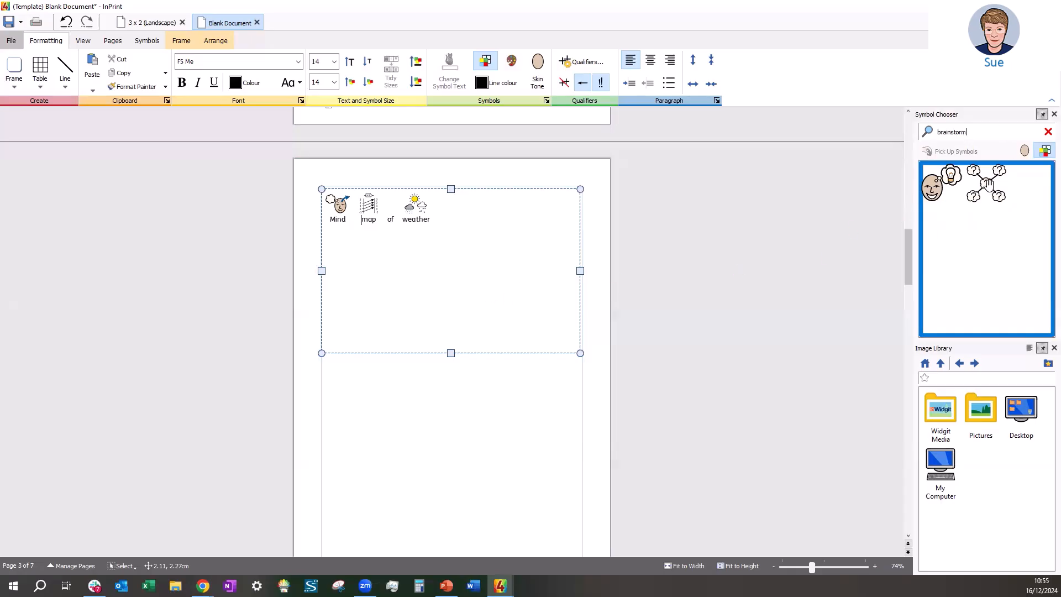
pyautogui.moveTo(987, 184); pyautogui.dragTo(376, 223)
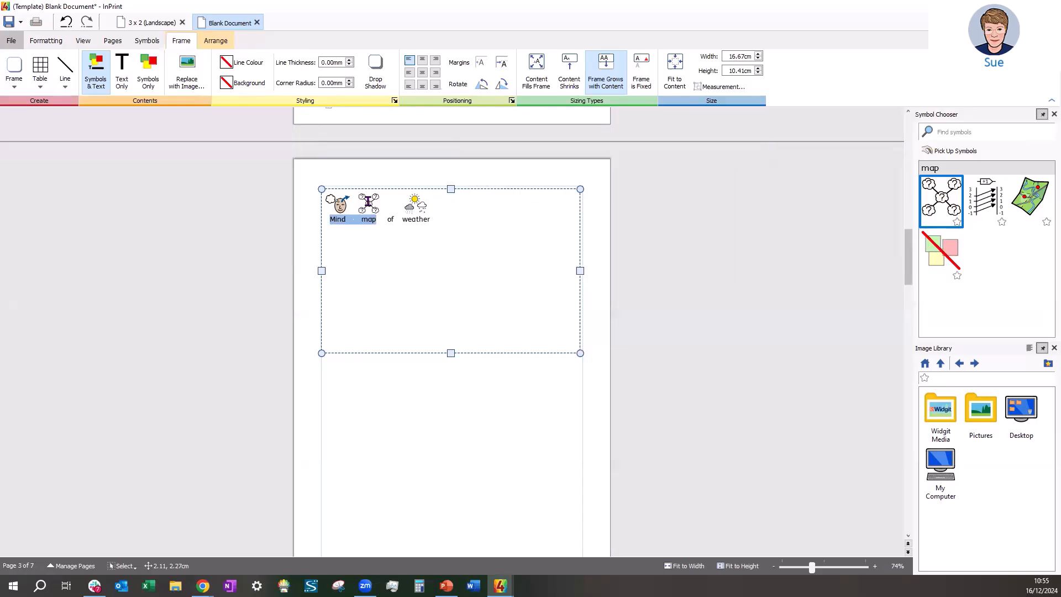
pyautogui.rightClick(368, 202)
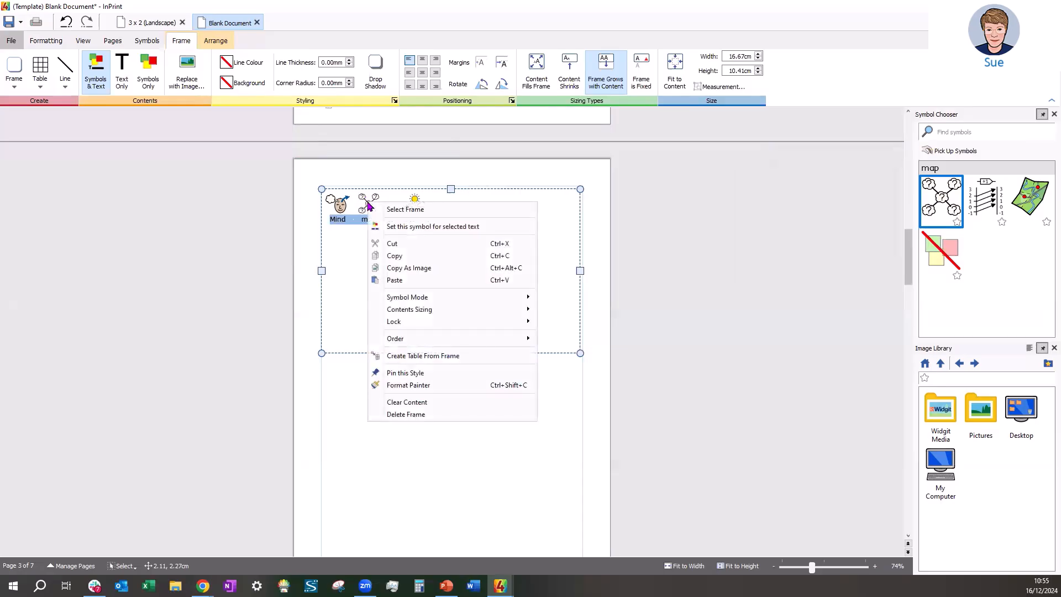
pyautogui.click(395, 227)
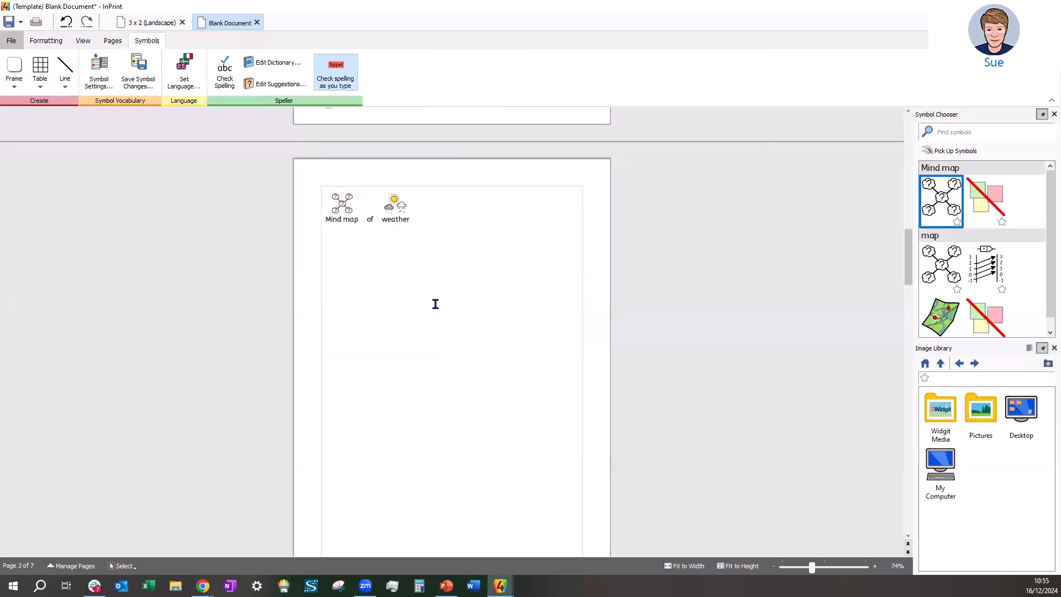
# Start new lines below the title and place a single 1 x 1 flash card in the middle of page 3.
pyautogui.click(447, 218)
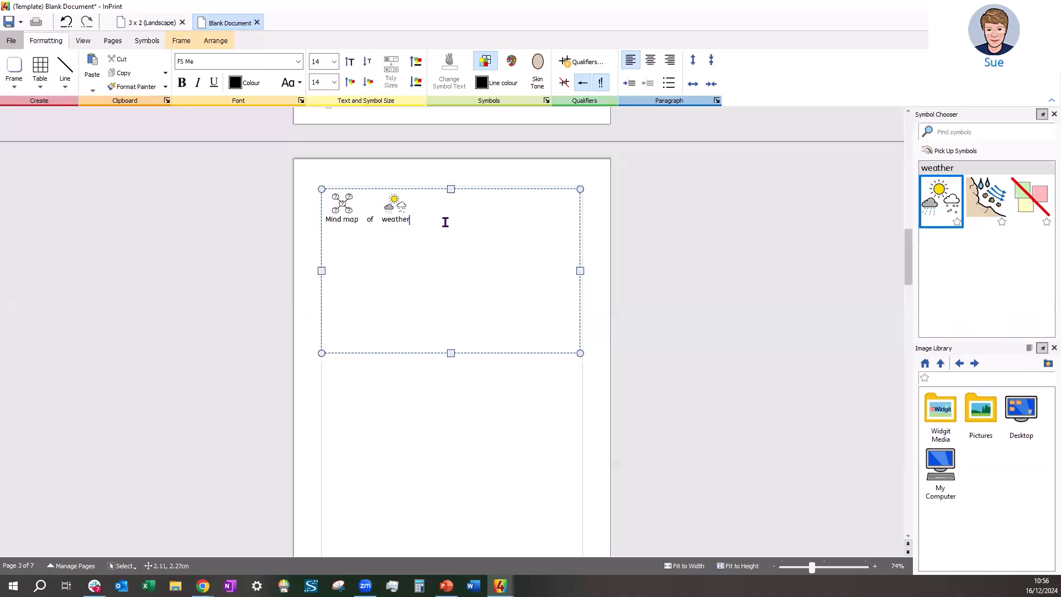
pyautogui.press('Return')
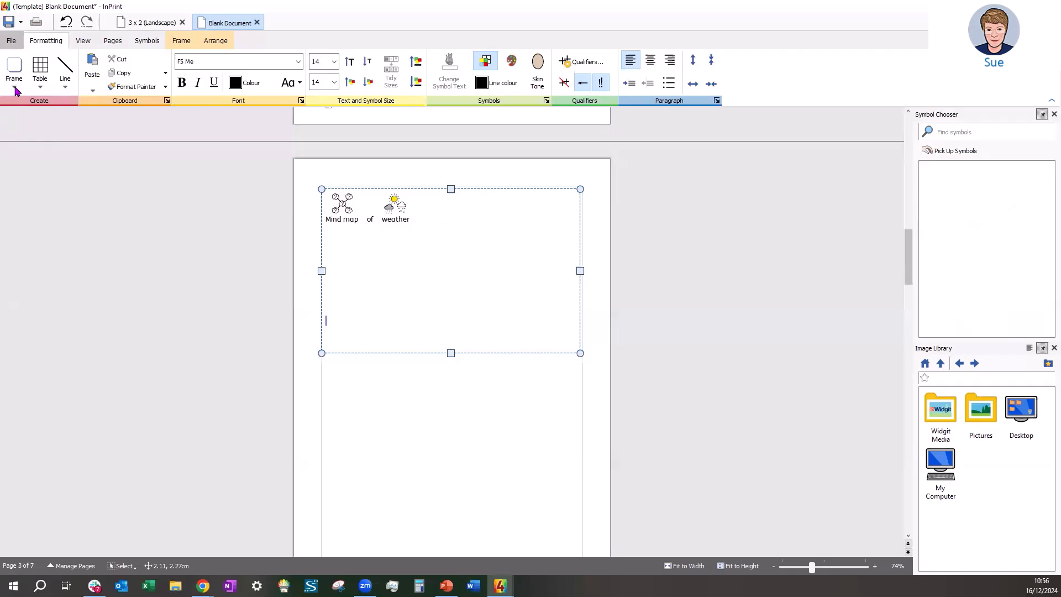
pyautogui.click(39, 65)
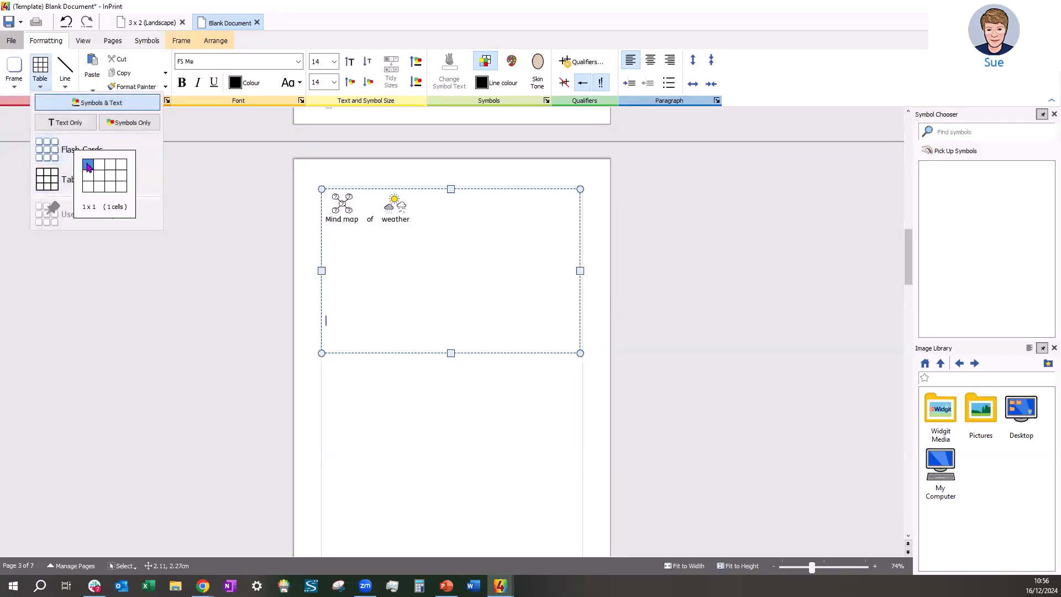
pyautogui.click(90, 168)
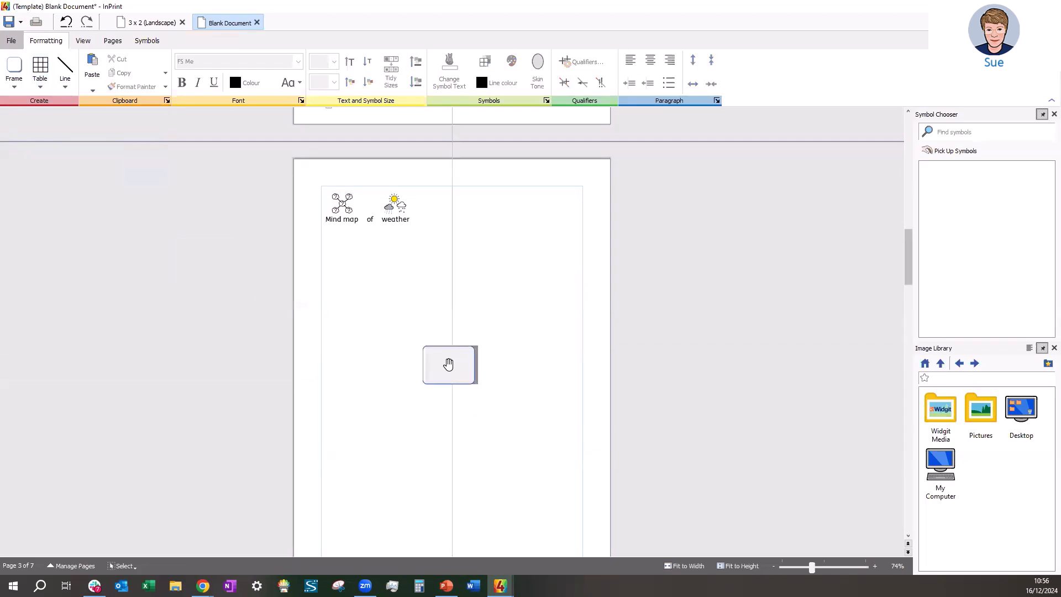
pyautogui.click(449, 363)
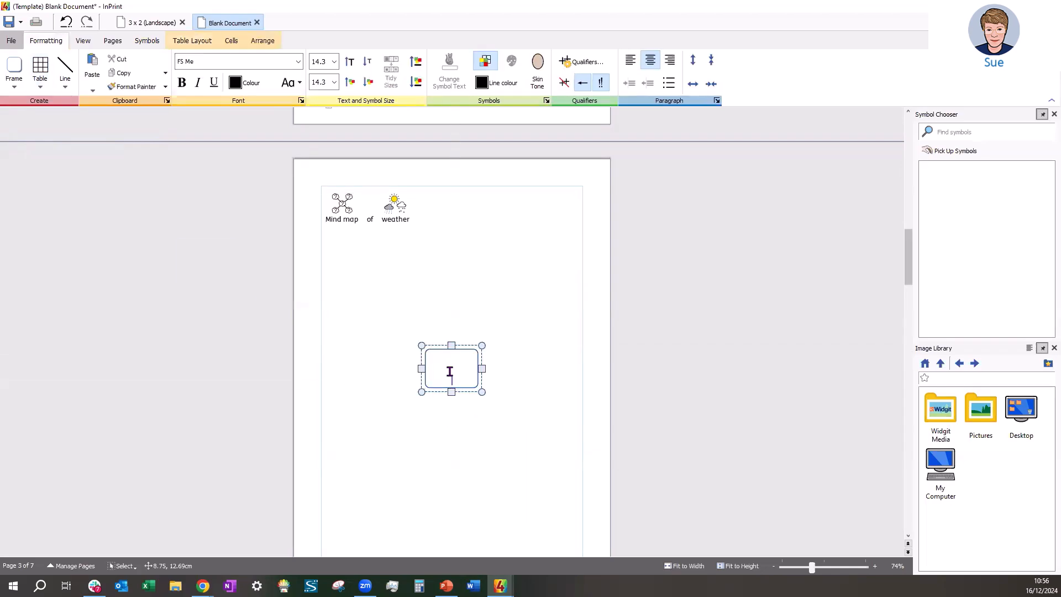
# Write "weather" in the central flash card and enlarge the card in both directions to roughly twice its size.
pyautogui.write('weather')
pyautogui.moveTo(482, 345); pyautogui.dragTo(507, 328)
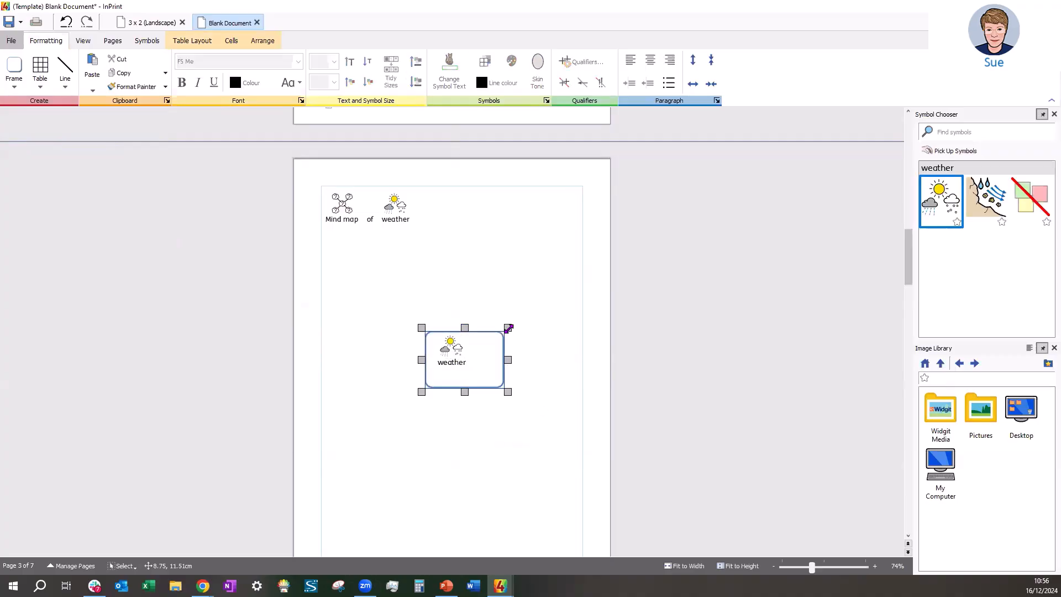
pyautogui.moveTo(423, 391); pyautogui.dragTo(389, 408)
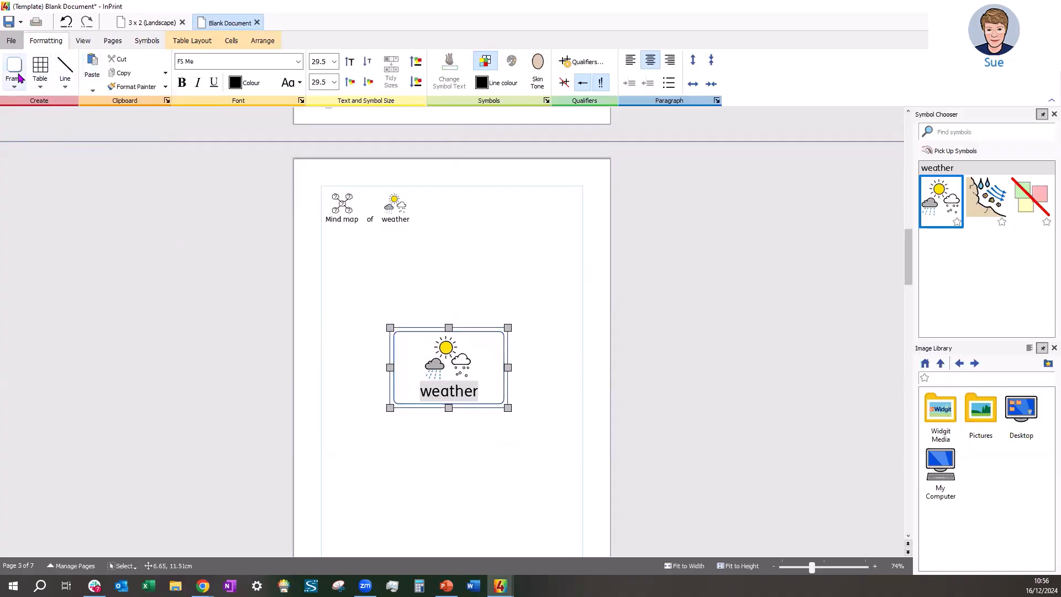
# Place an empty 1 x 1 flash card above and to the left of the weather card, below the title.
pyautogui.click(39, 72)
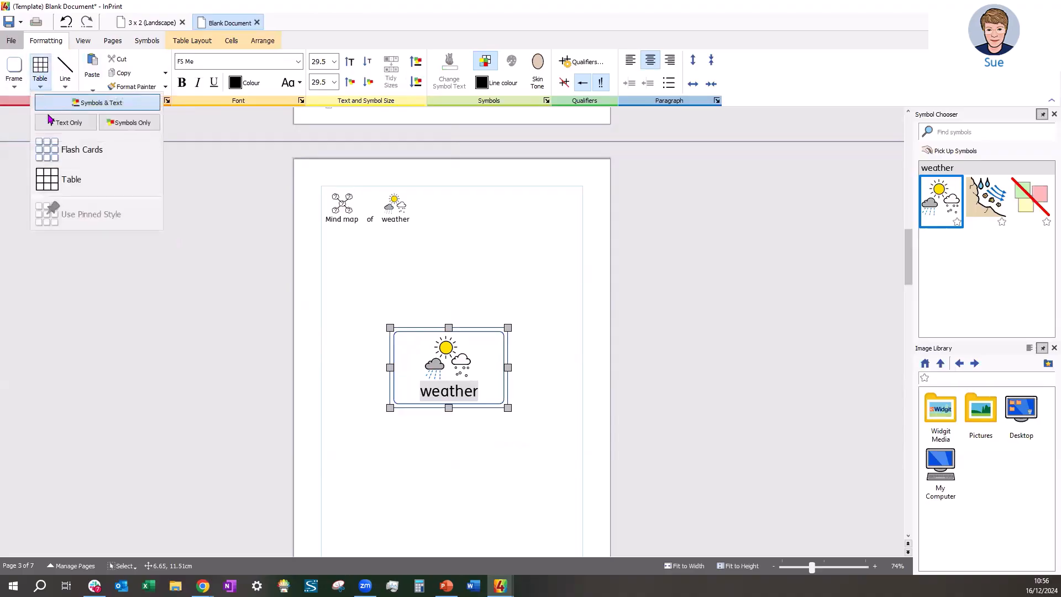
pyautogui.click(69, 160)
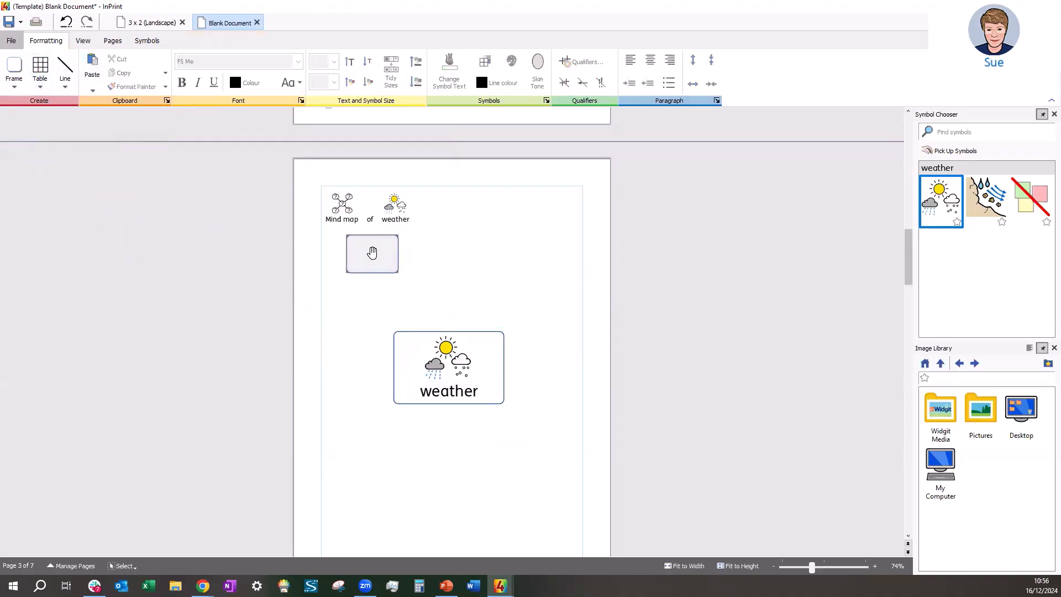
pyautogui.click(370, 253)
# Copy the empty flash card and paste it above right and below left of the weather card.
pyautogui.rightClick(379, 255)
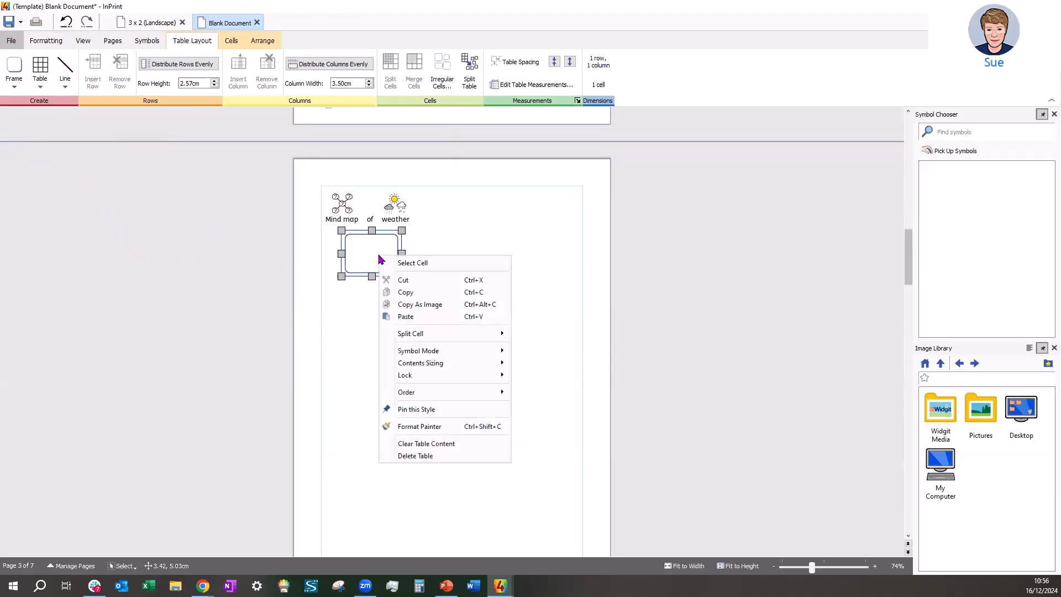
pyautogui.click(426, 291)
pyautogui.rightClick(487, 258)
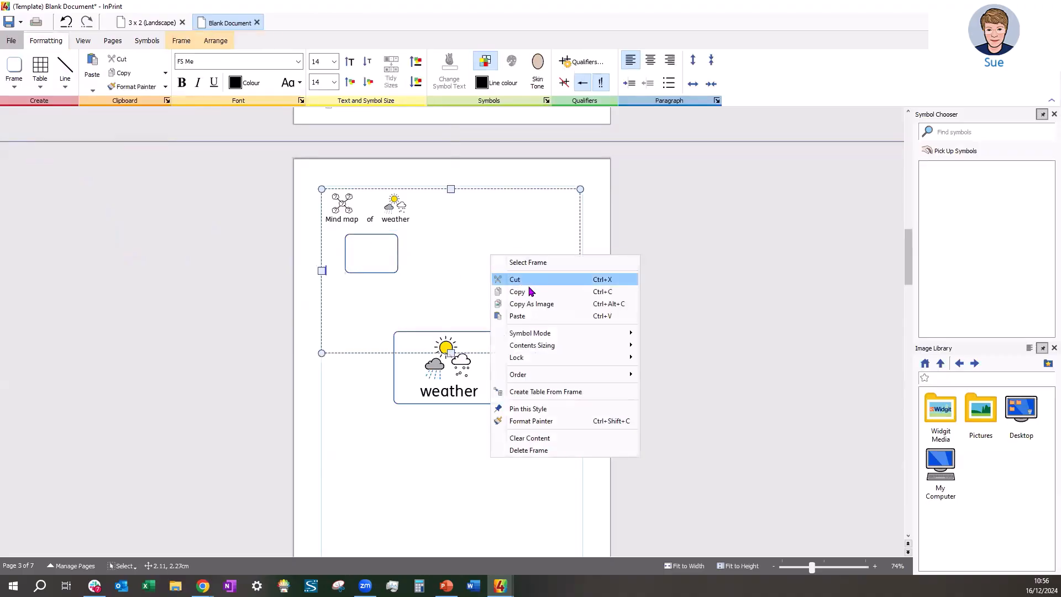
pyautogui.click(521, 317)
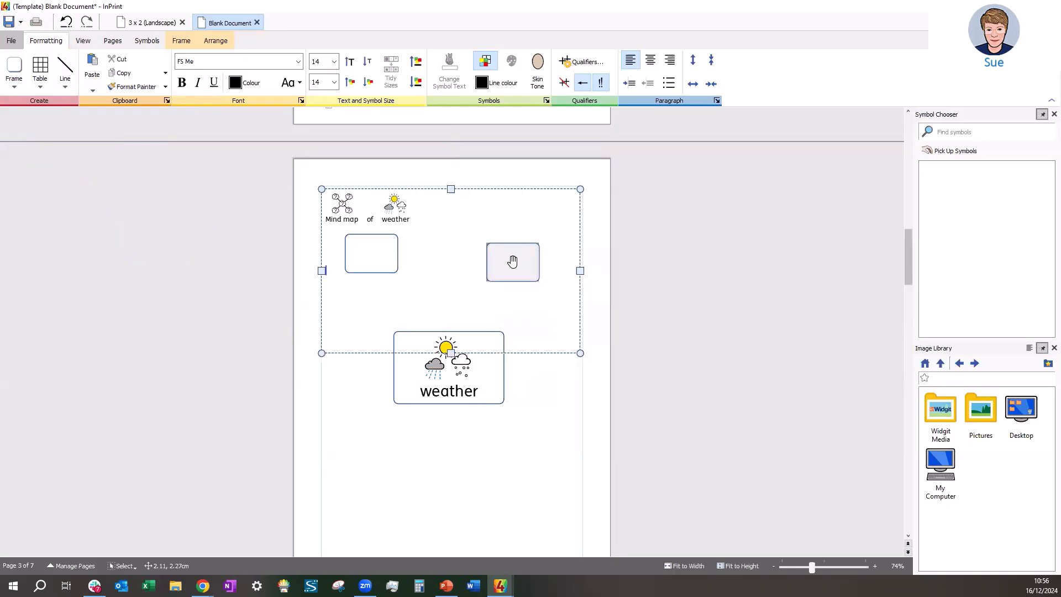
pyautogui.click(513, 260)
pyautogui.rightClick(360, 464)
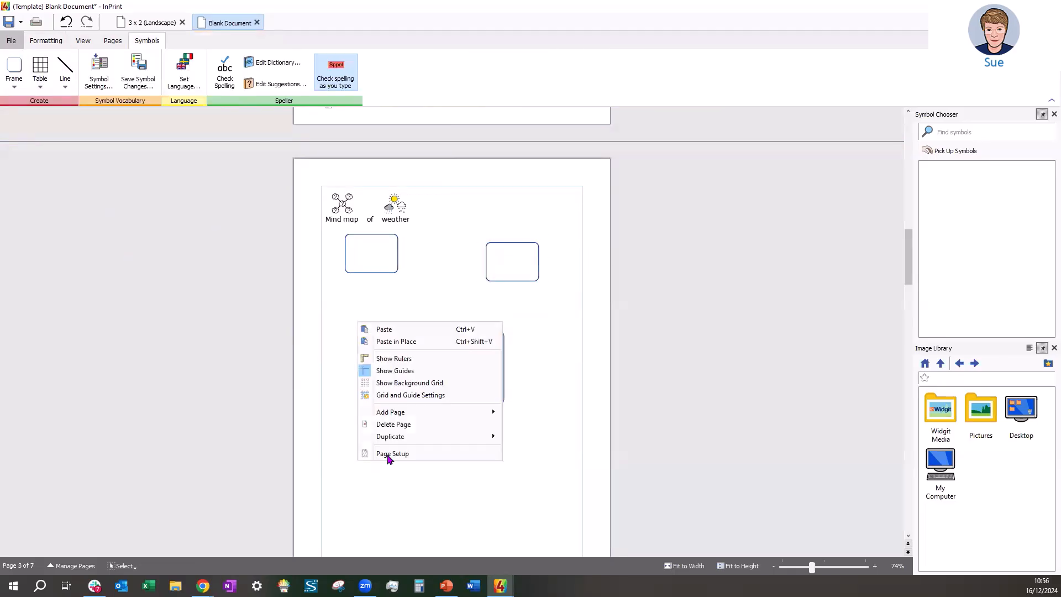
pyautogui.click(382, 330)
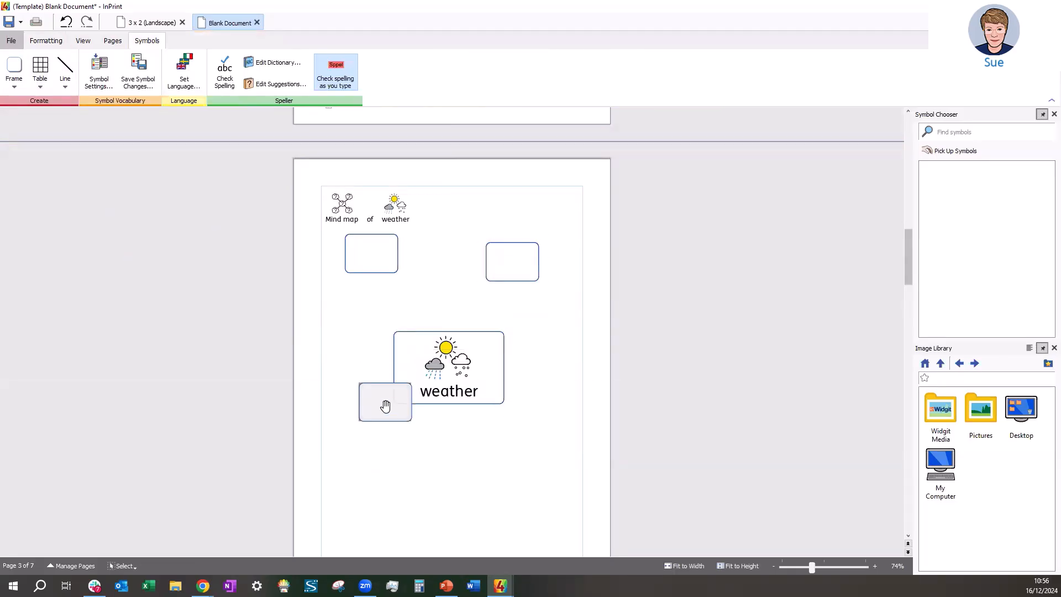
pyautogui.click(368, 451)
# Paste one more empty flash card and place it on the grey area to the left of page 3.
pyautogui.rightClick(513, 449)
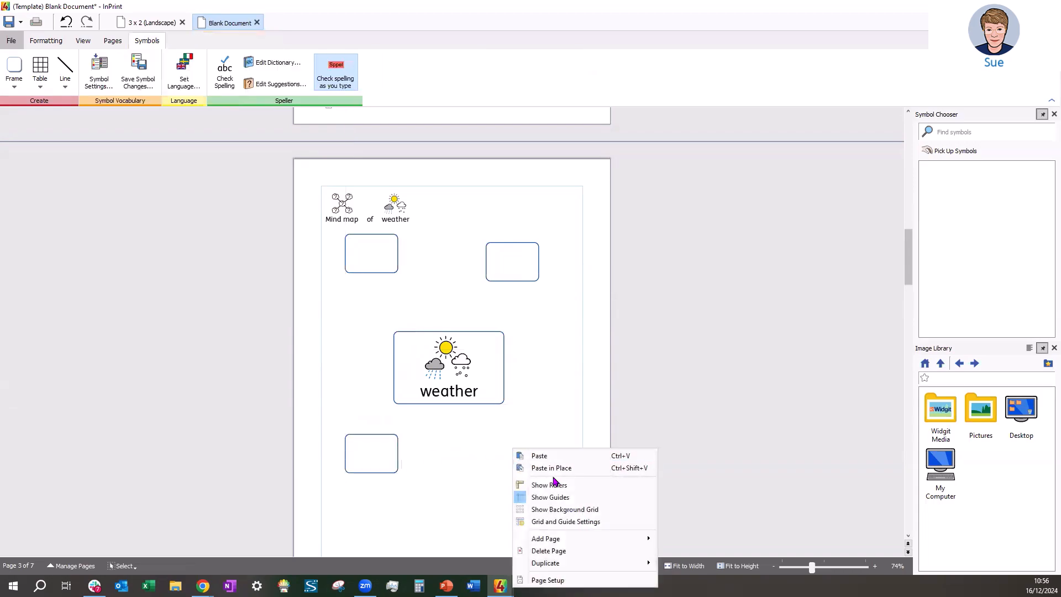
pyautogui.click(545, 456)
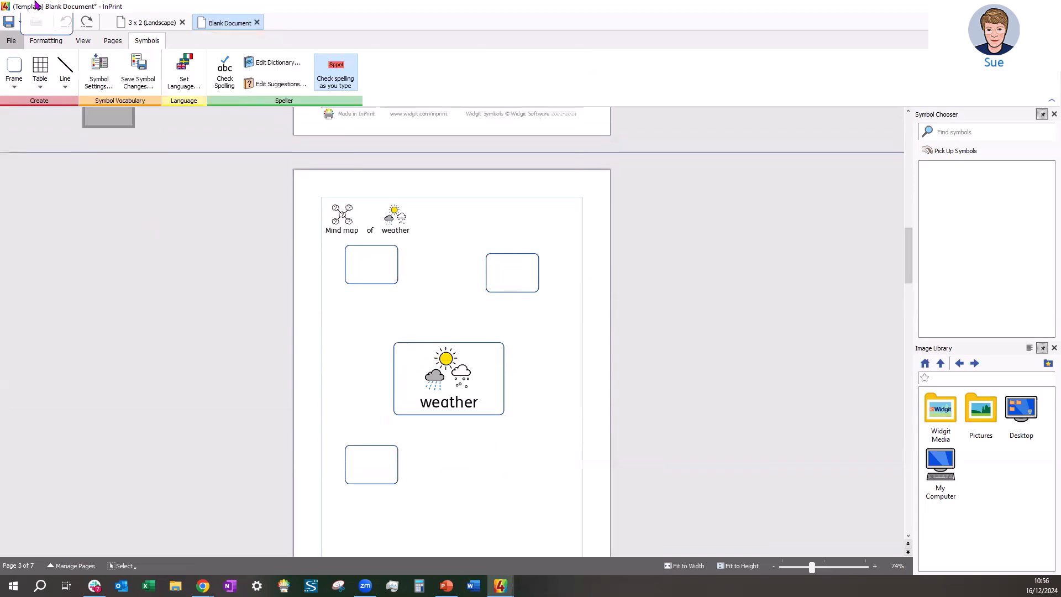
pyautogui.click(117, 254)
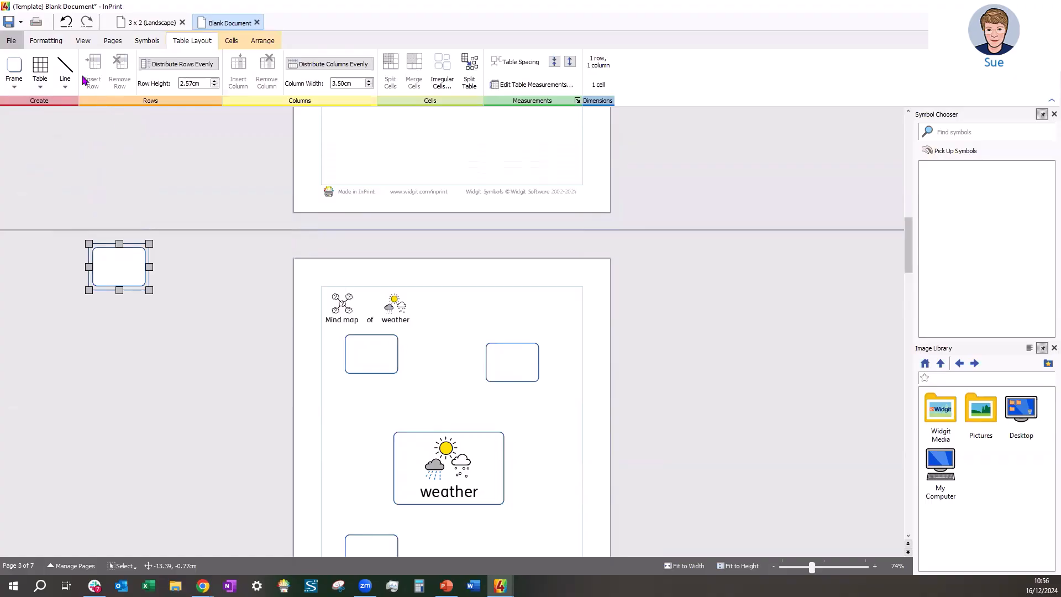
# Draw straight lines linking the two upper empty cards to the weather card, about 3.9 cm long for the left and 3.6 cm for the right.
pyautogui.click(65, 69)
pyautogui.click(91, 109)
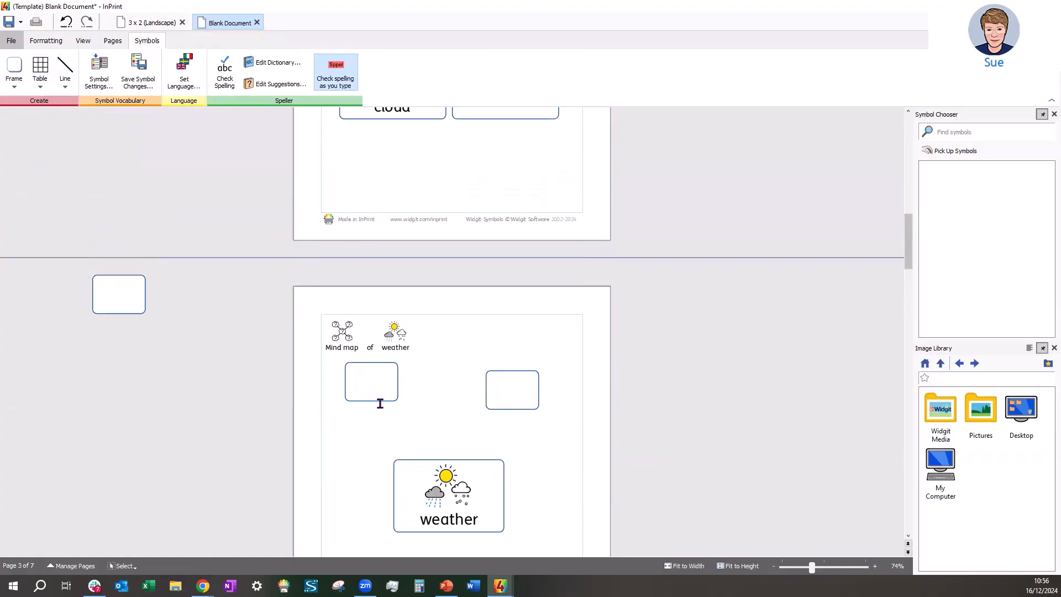
pyautogui.moveTo(380, 402); pyautogui.dragTo(400, 457)
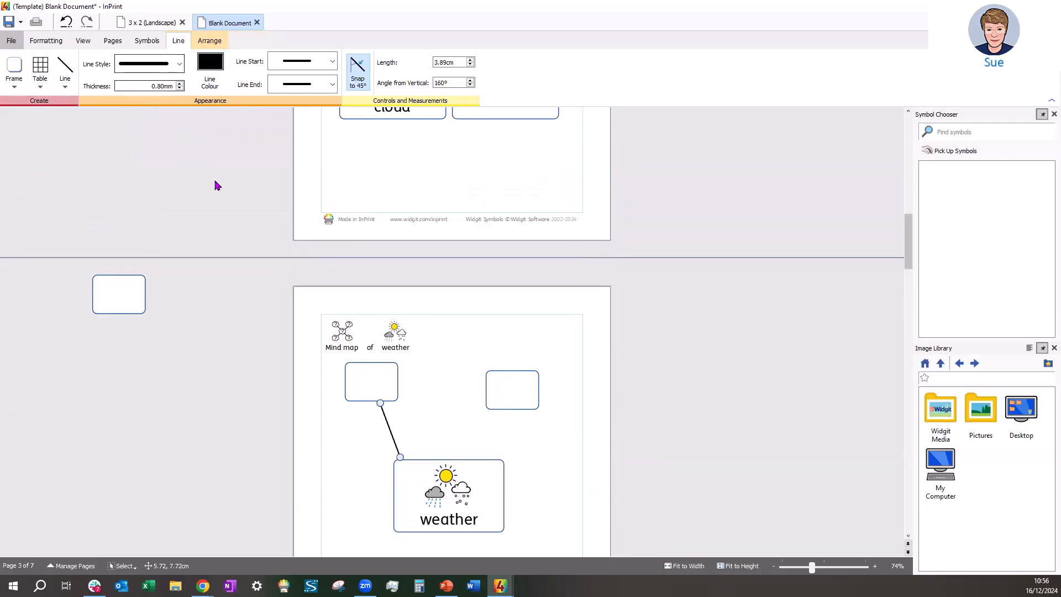
pyautogui.click(65, 86)
pyautogui.click(110, 115)
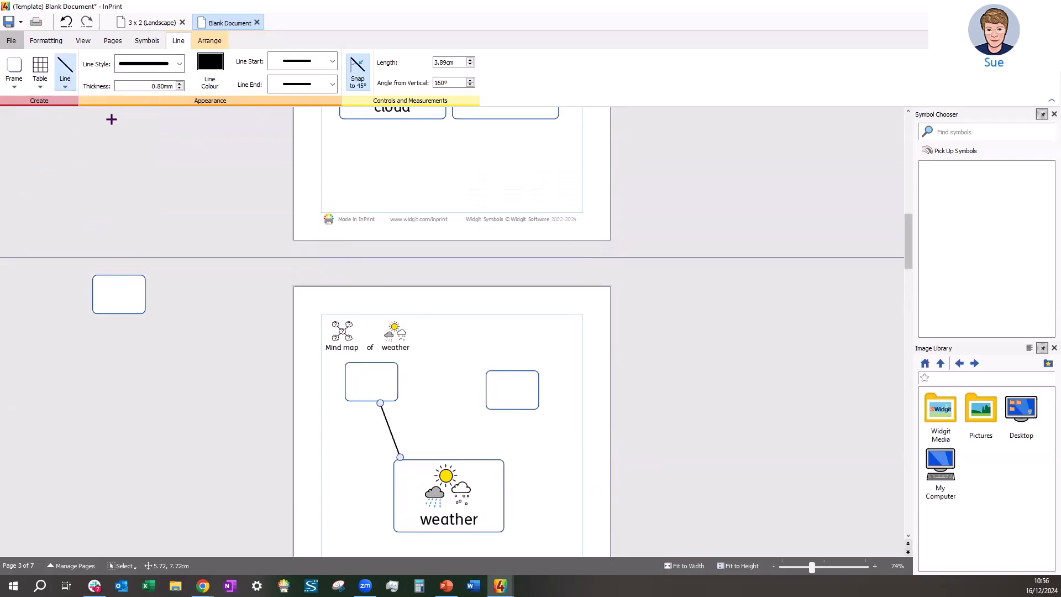
pyautogui.press('Escape')
pyautogui.moveTo(496, 408); pyautogui.dragTo(479, 459)
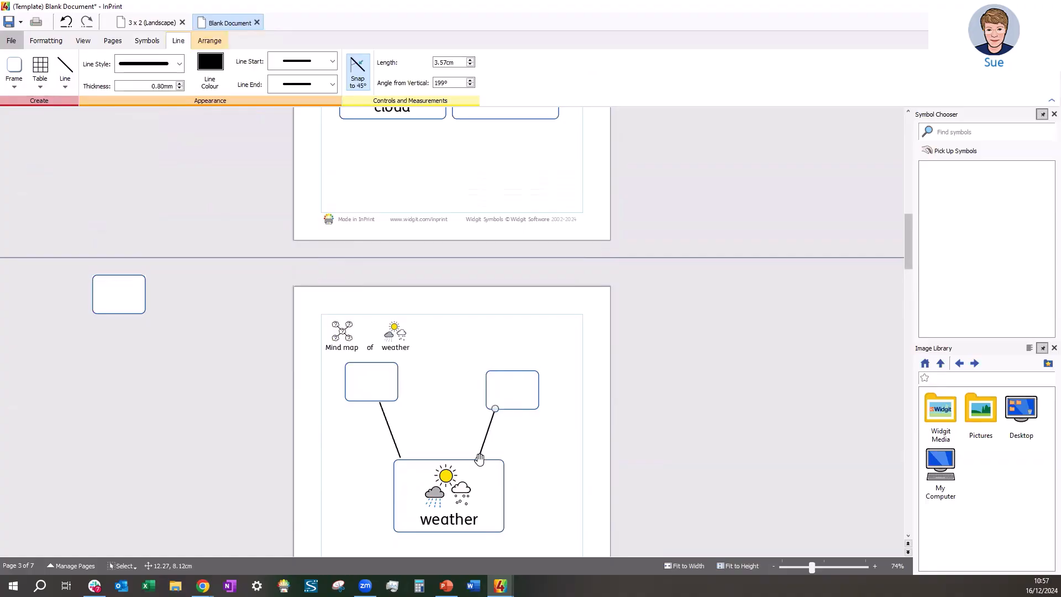
pyautogui.click(167, 185)
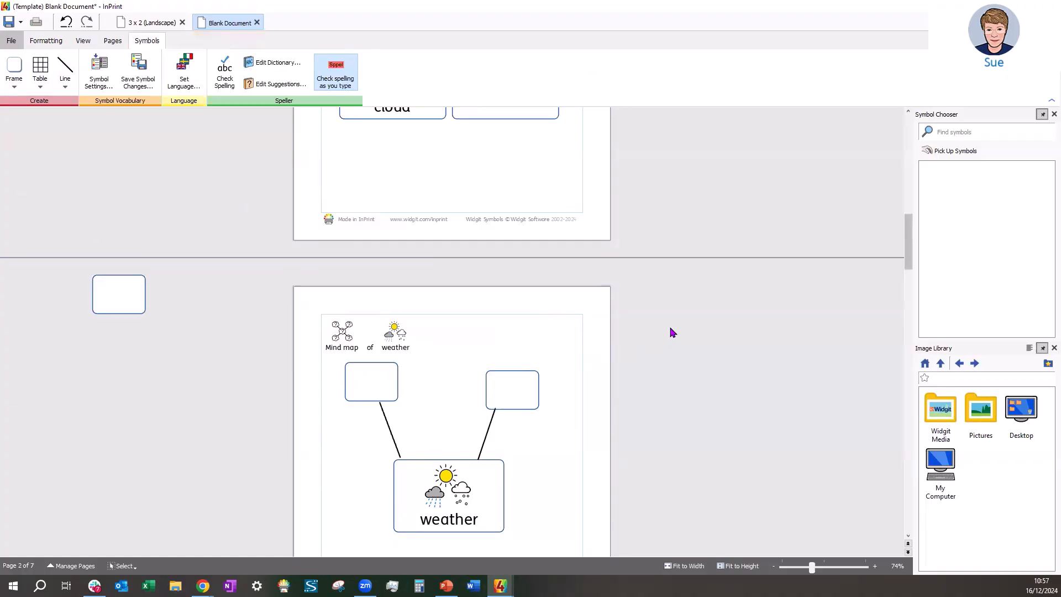
pyautogui.scroll(-5, 670, 329)
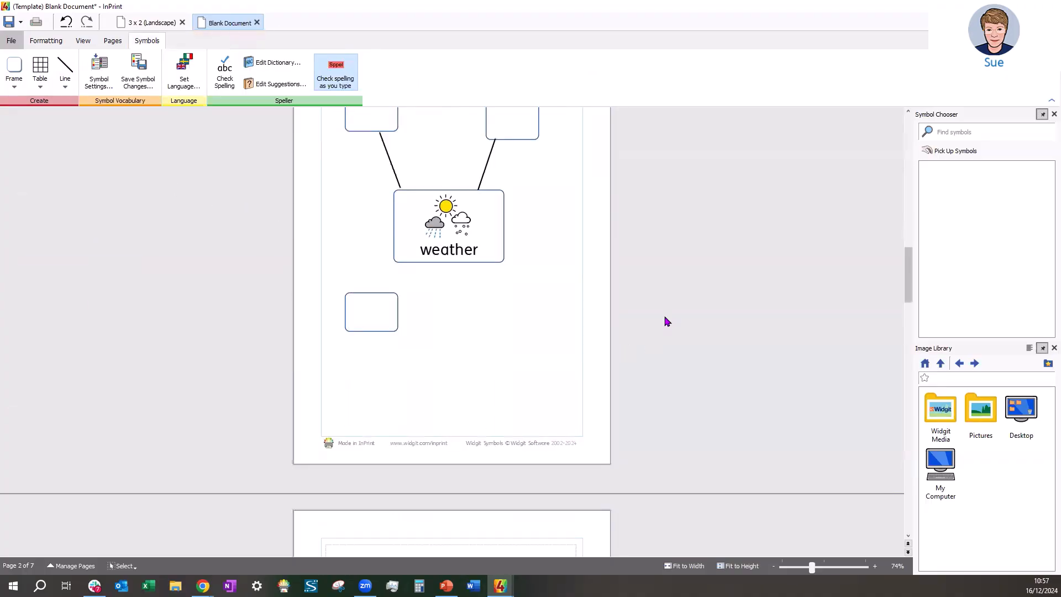
pyautogui.scroll(13, 653, 305)
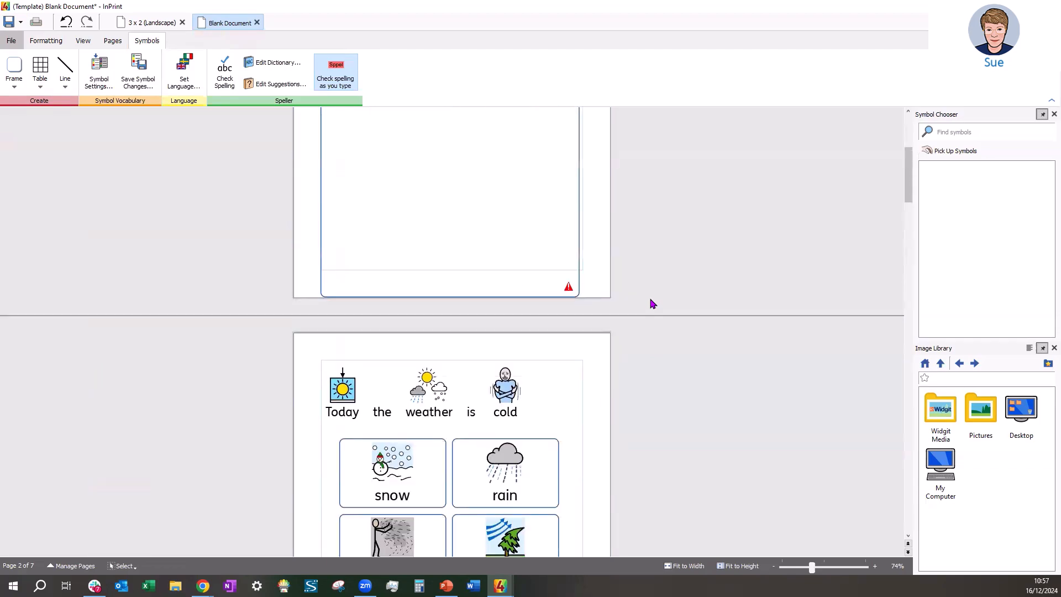
pyautogui.scroll(-5, 651, 304)
pyautogui.scroll(-5, 651, 304)
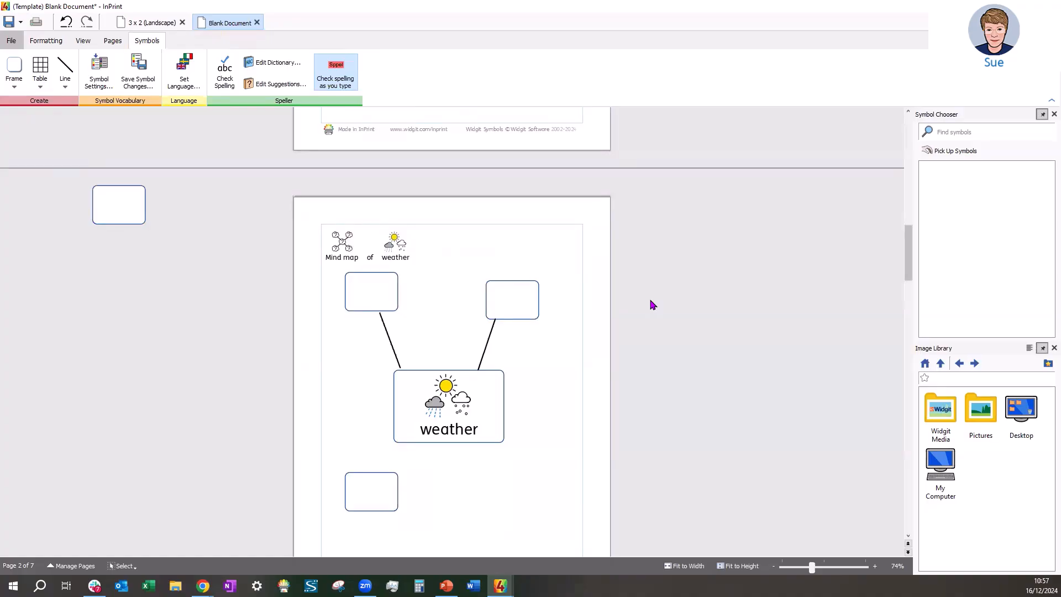
pyautogui.scroll(-5, 652, 304)
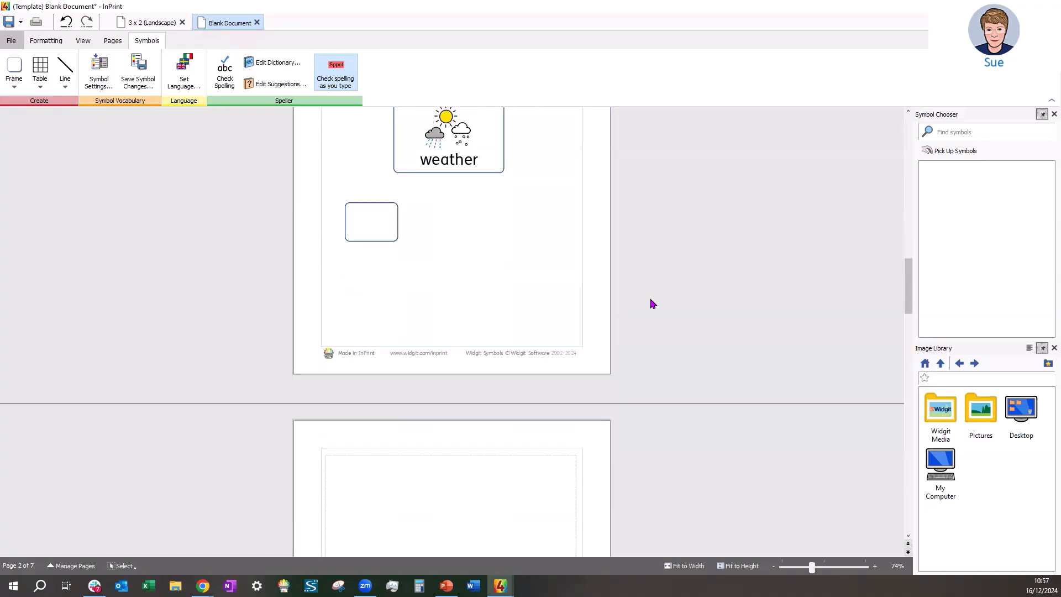
pyautogui.scroll(-5, 652, 304)
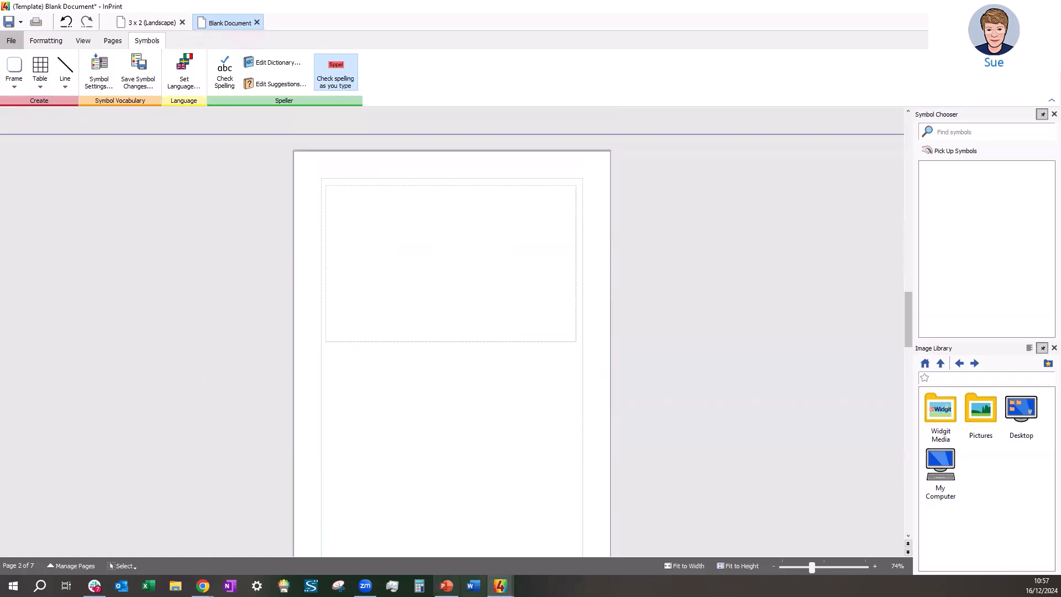
# Switch to the IP4 Getting Started session presentation in PowerPoint, advance past the Presentation Export slide to the final slide, and end the slide show.
pyautogui.moveTo(446, 586)
pyautogui.click(446, 536)
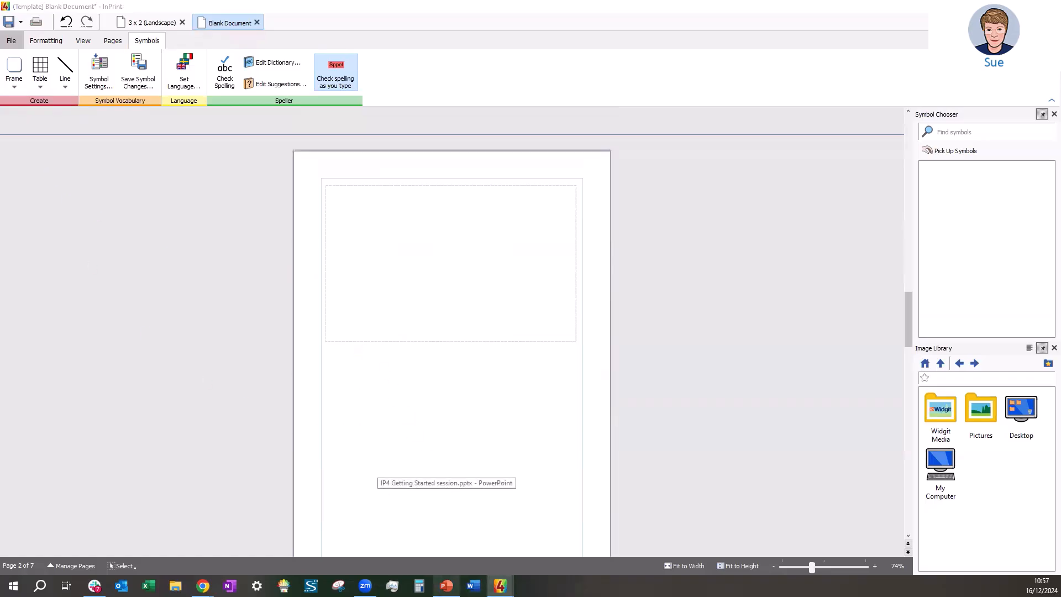
pyautogui.click(446, 536)
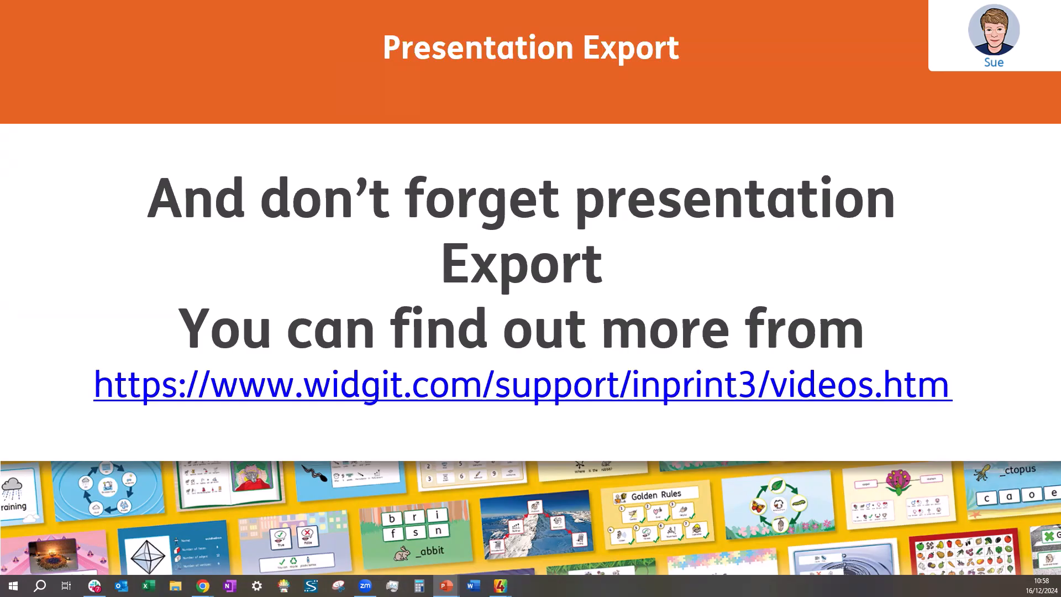
pyautogui.press('Right')
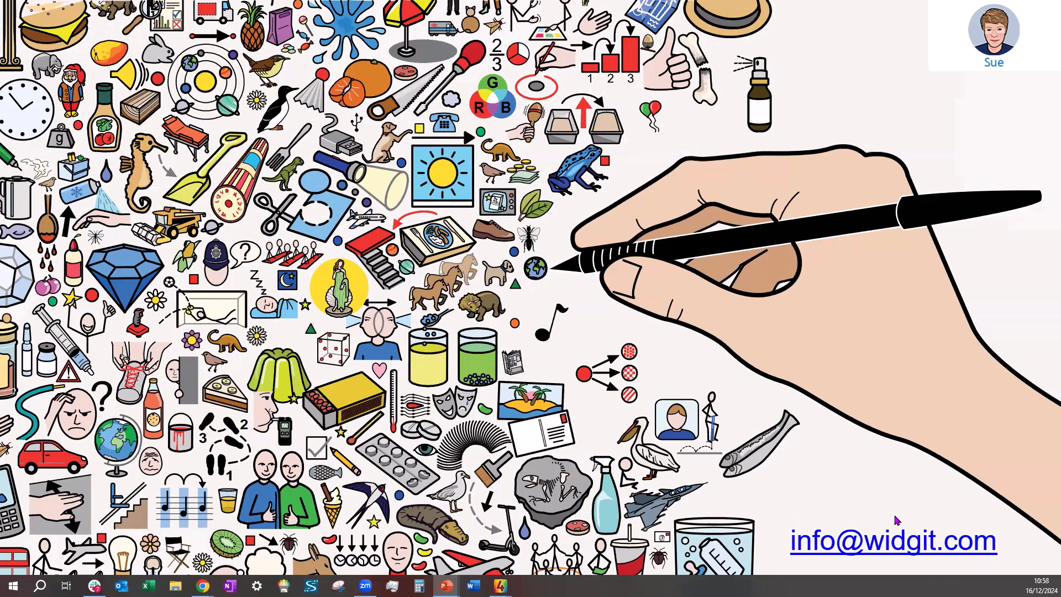
pyautogui.press('Escape')
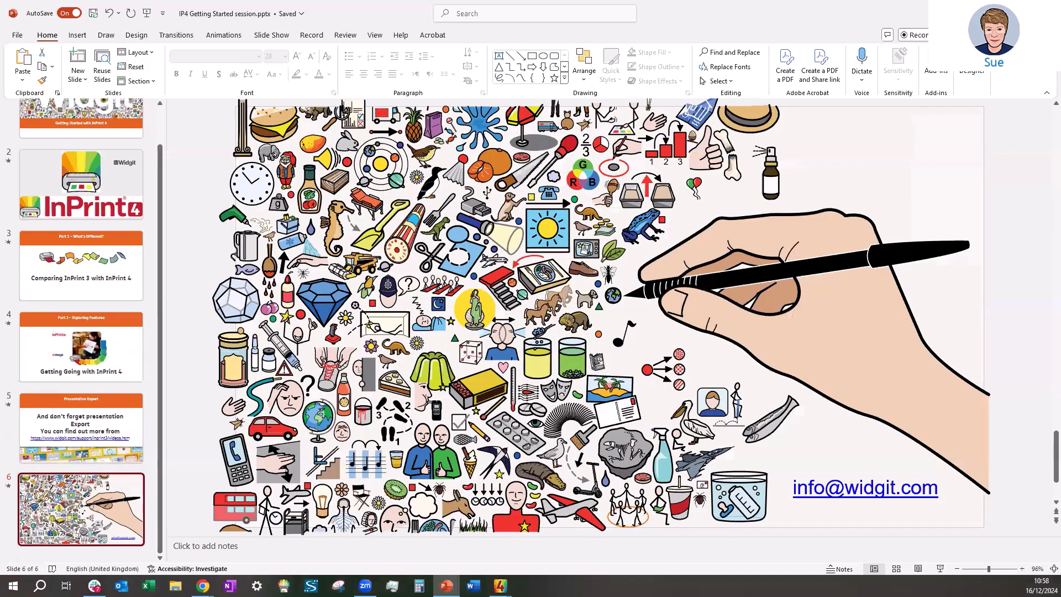
# Switch back to the 3 x 2 (Landscape) document in InPrint and browse to the top level of the Resource Packs.
pyautogui.moveTo(501, 585)
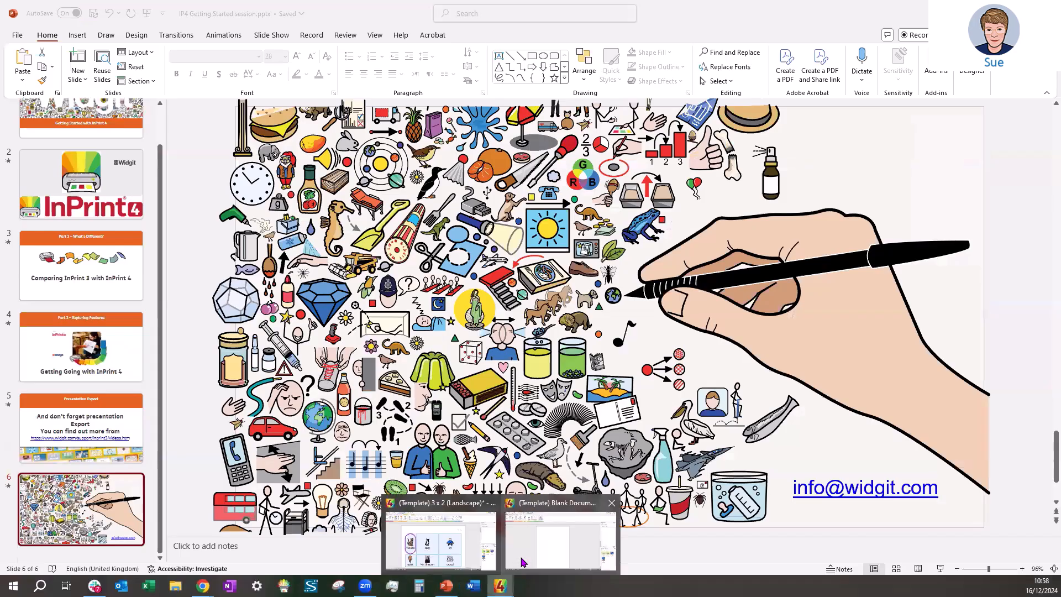
pyautogui.click(466, 555)
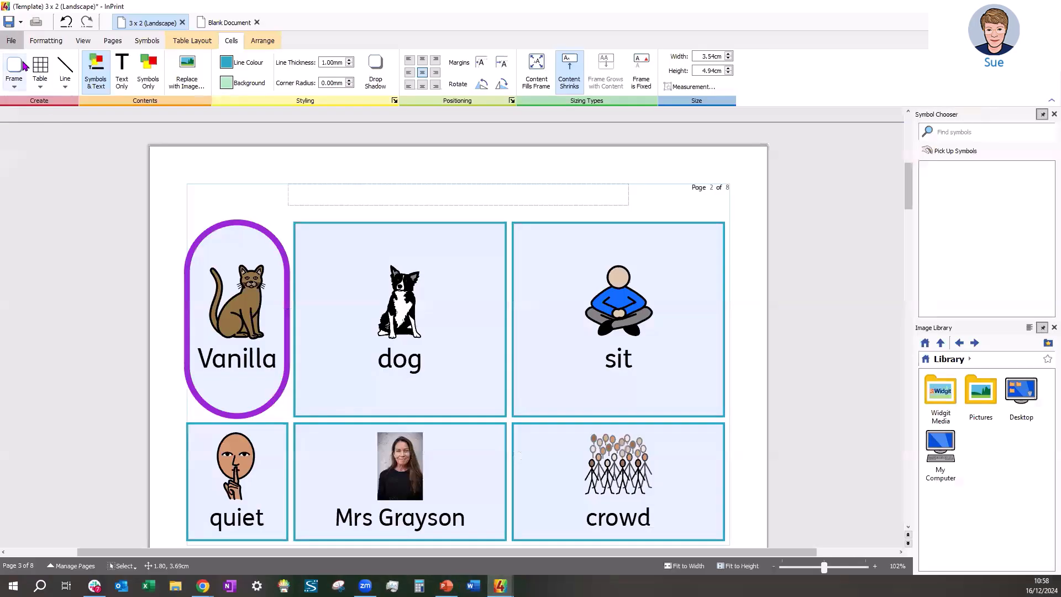
pyautogui.click(13, 42)
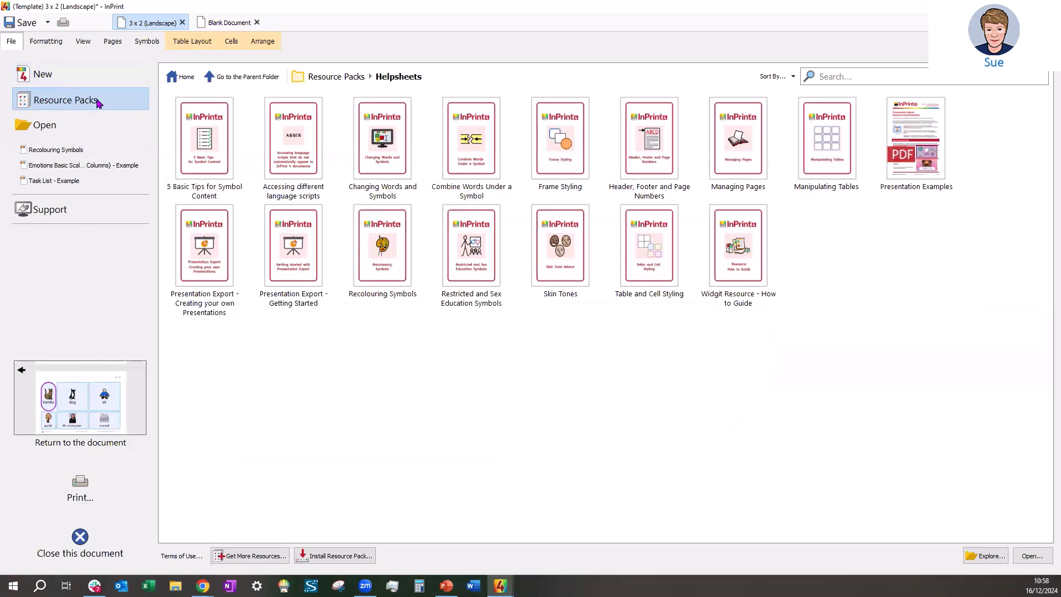
pyautogui.click(186, 78)
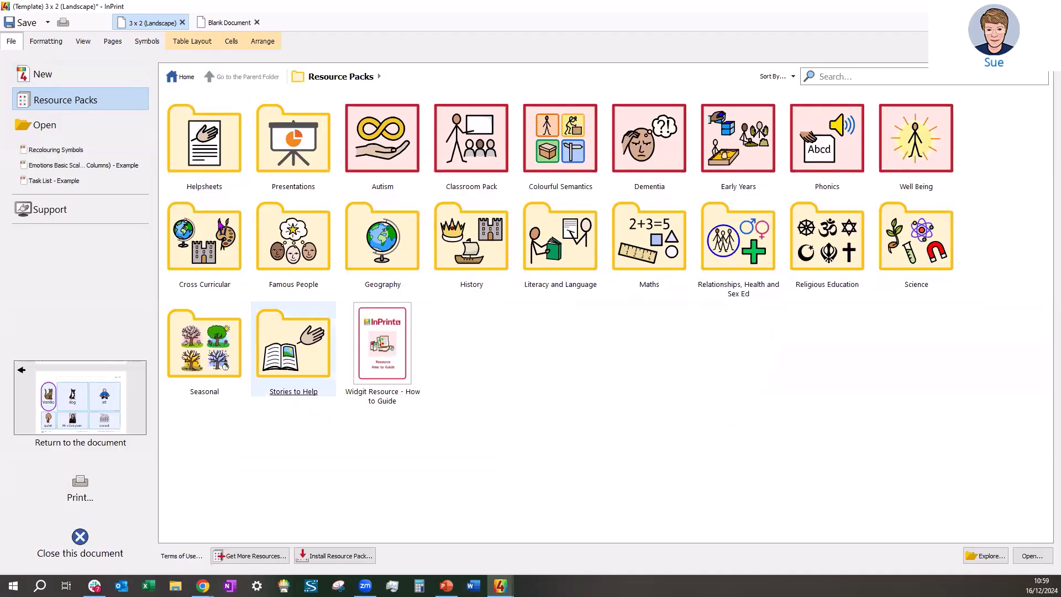
# Open the Sea Creatures - Initial Letter 4 quiz from the Presentations resource packs and display its page 2.
pyautogui.click(288, 157)
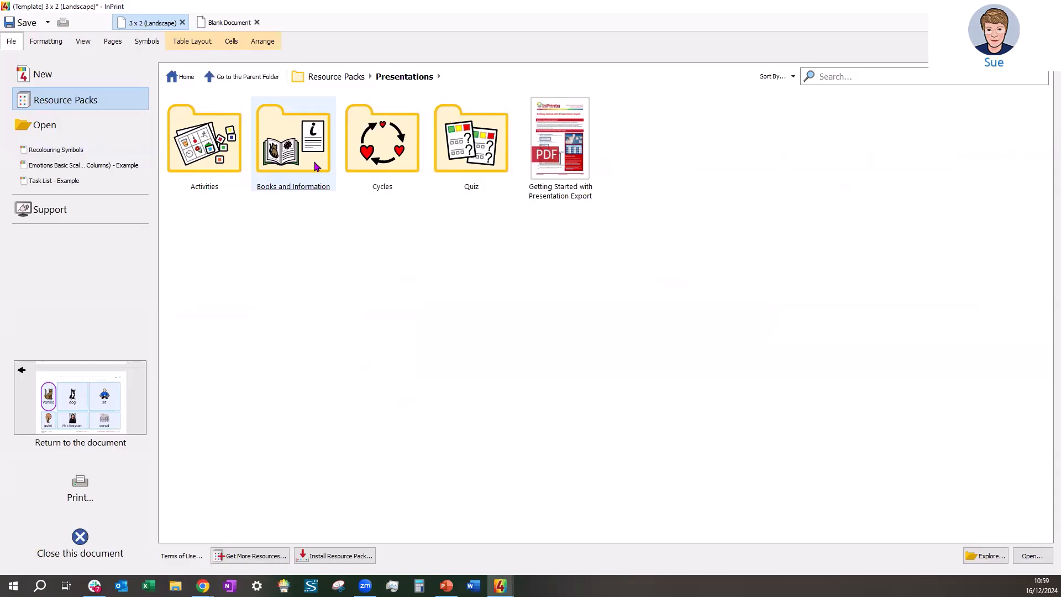
pyautogui.click(454, 151)
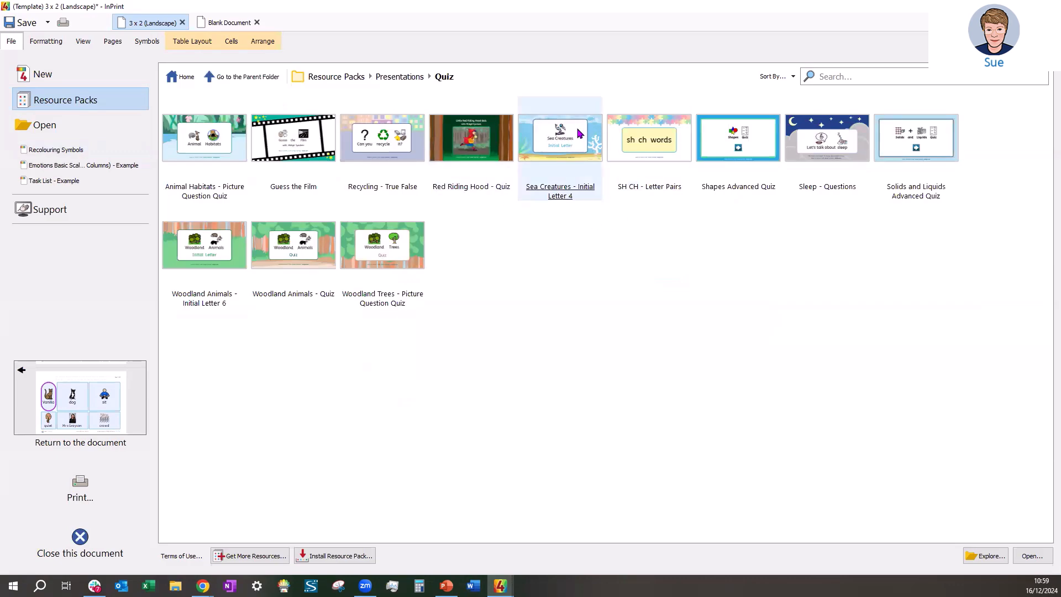
pyautogui.click(554, 148)
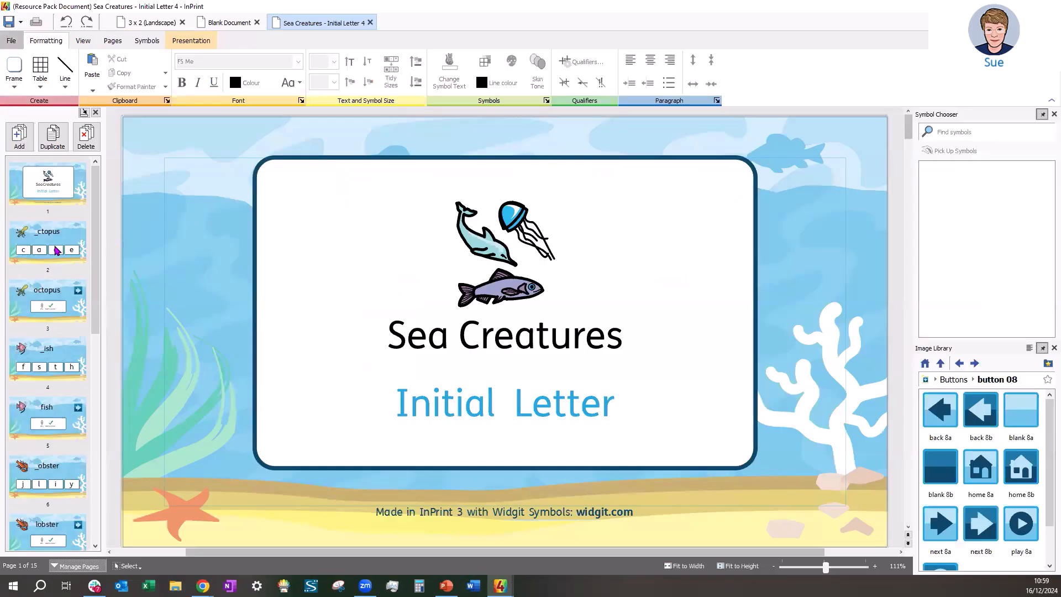
pyautogui.click(54, 245)
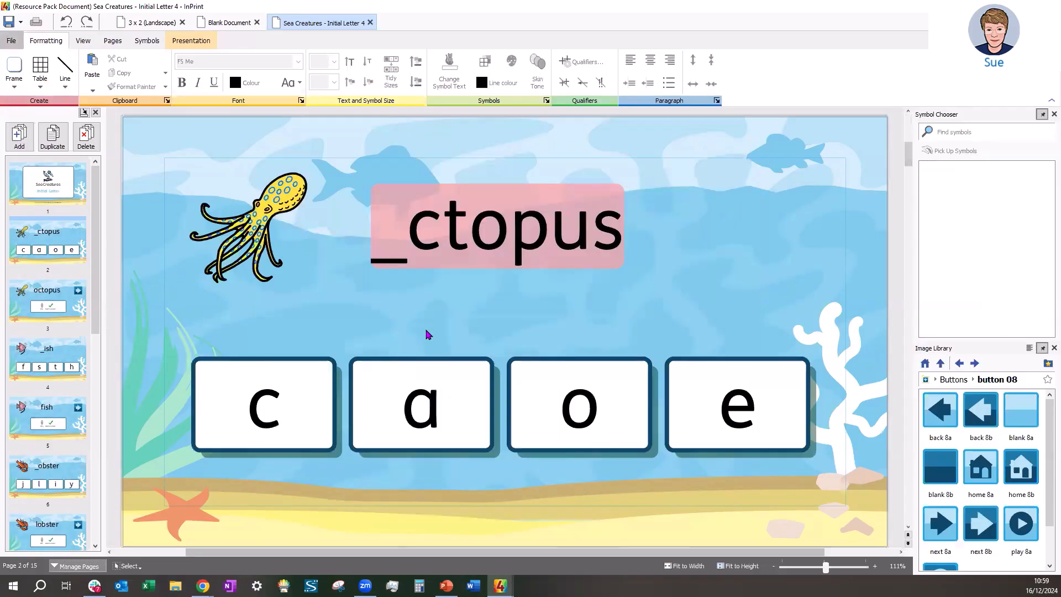